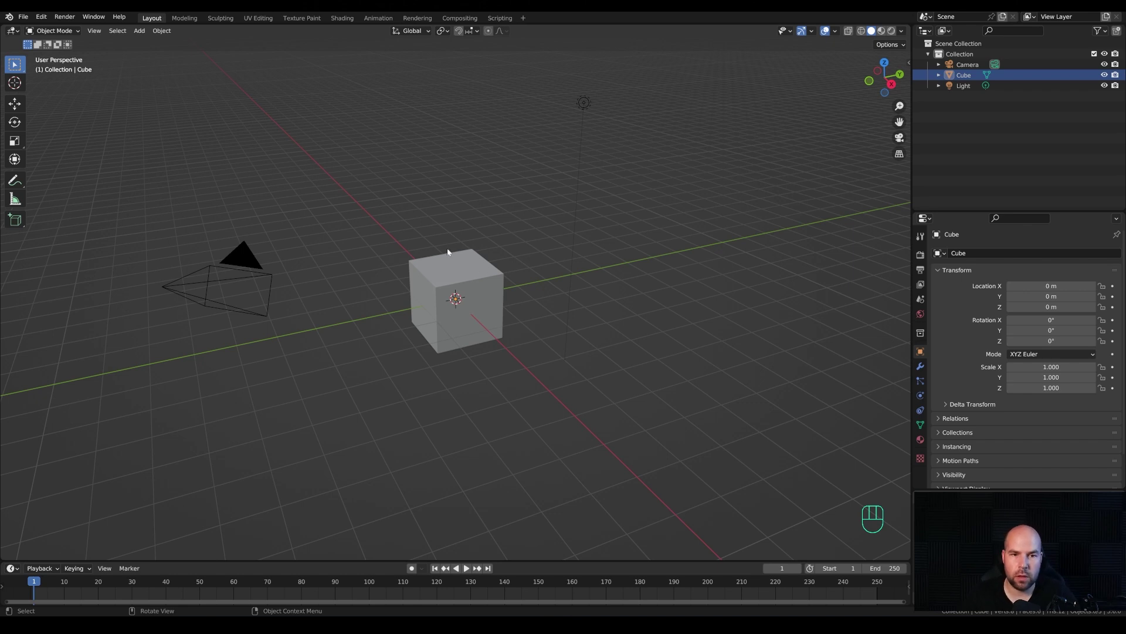
# Step: Delete the default cube and light from the scene
pyautogui.moveTo(397, 77); pyautogui.dragTo(668, 416)
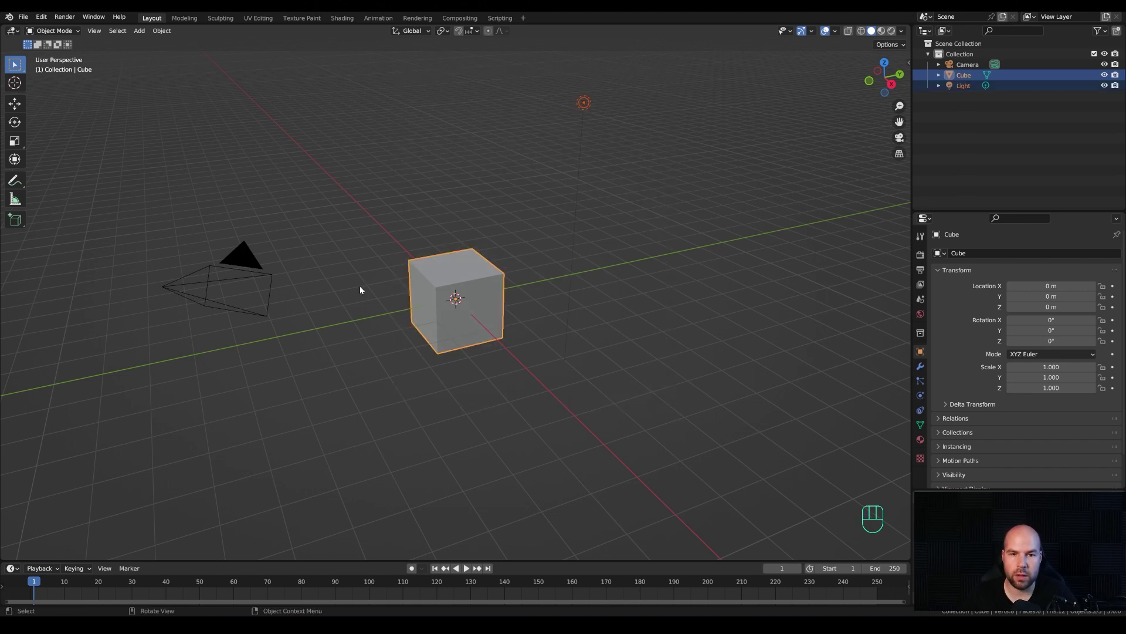
pyautogui.press('x')
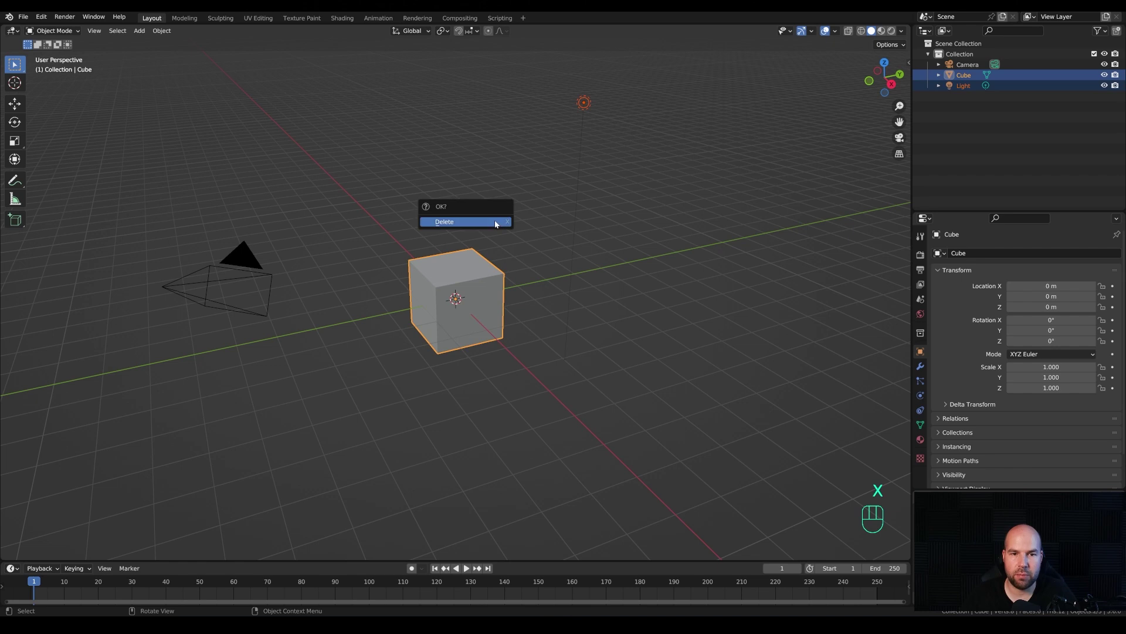
pyautogui.click(474, 222)
# Step: Add a mesh circle with 12 vertices at the world origin
pyautogui.moveTo(498, 235); pyautogui.dragTo(570, 245, button='middle')
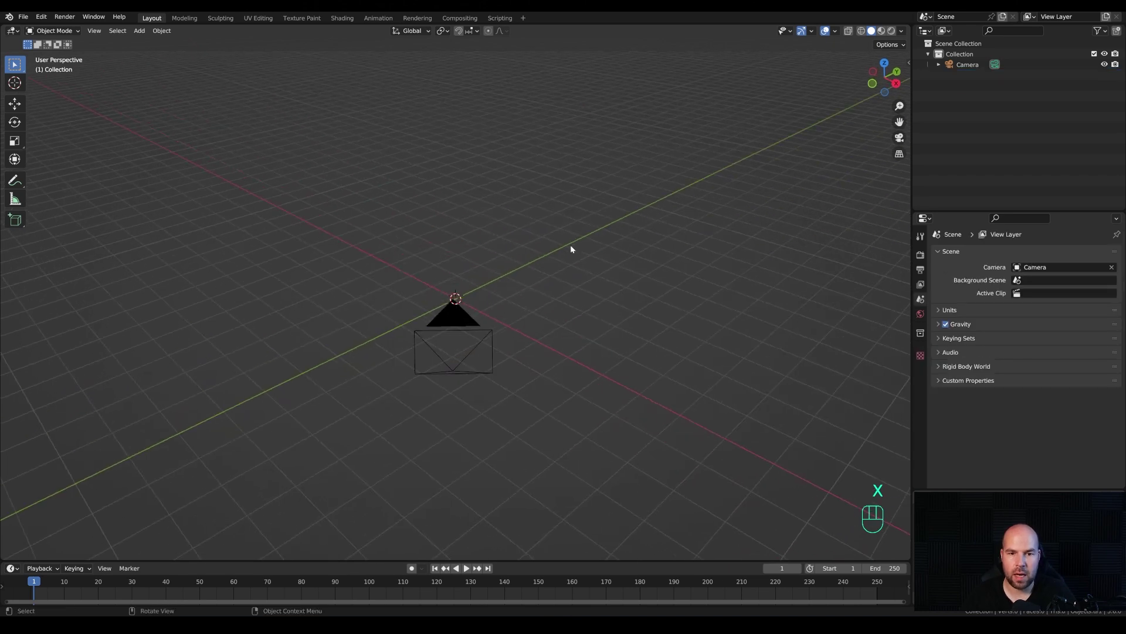
pyautogui.hotkey('shift', 'a')
pyautogui.click(635, 268)
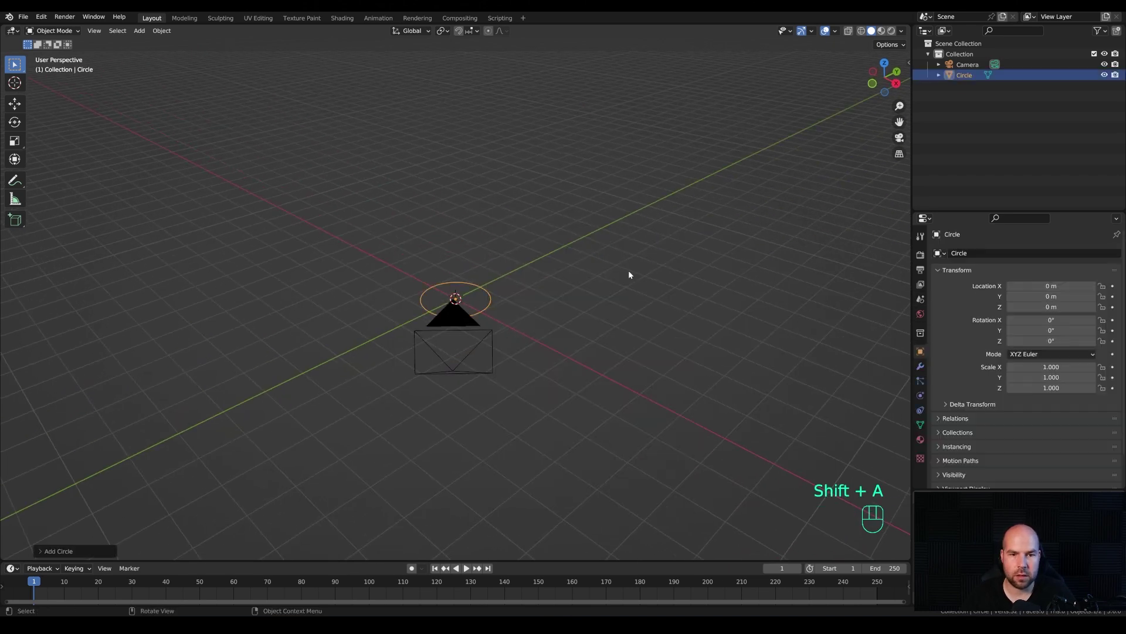
pyautogui.click(66, 551)
pyautogui.doubleClick(136, 438)
pyautogui.write('12')
pyautogui.press('Return')
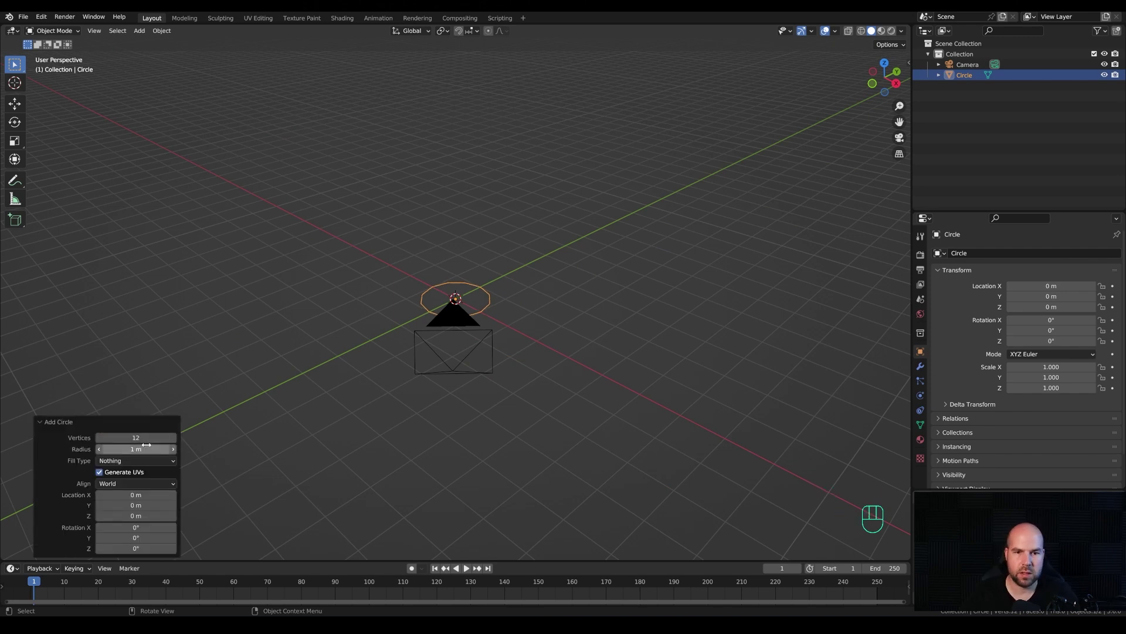
# Step: Scale all of the circle's vertices in Edit Mode to about 0.26 of their original size
pyautogui.moveTo(548, 315); pyautogui.dragTo(565, 336, button='middle')
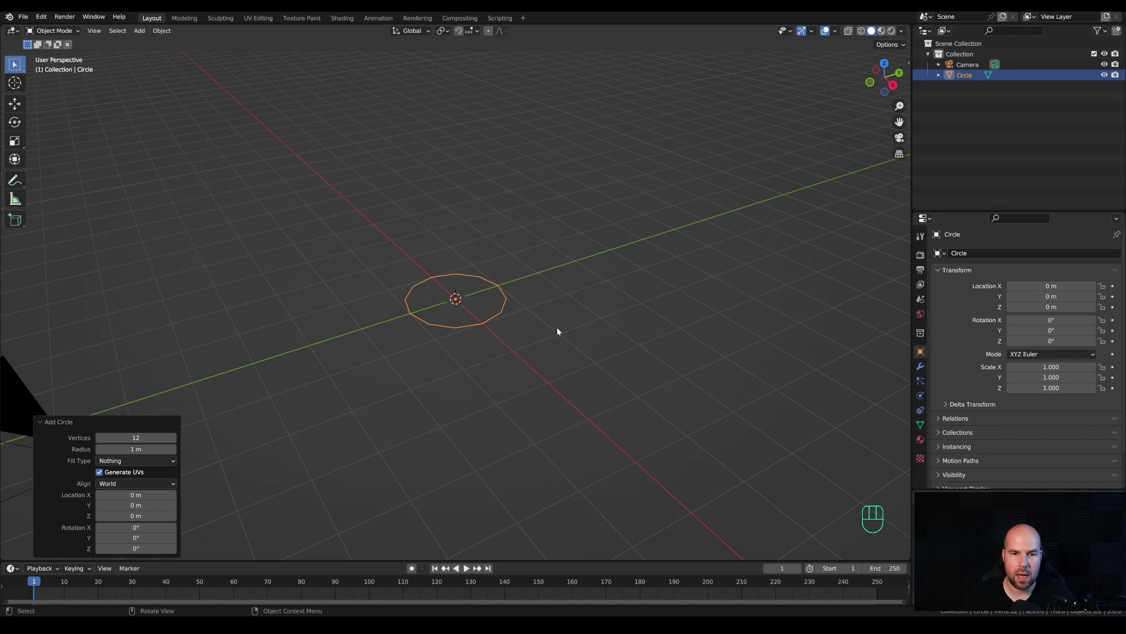
pyautogui.press('Tab')
pyautogui.press('s')
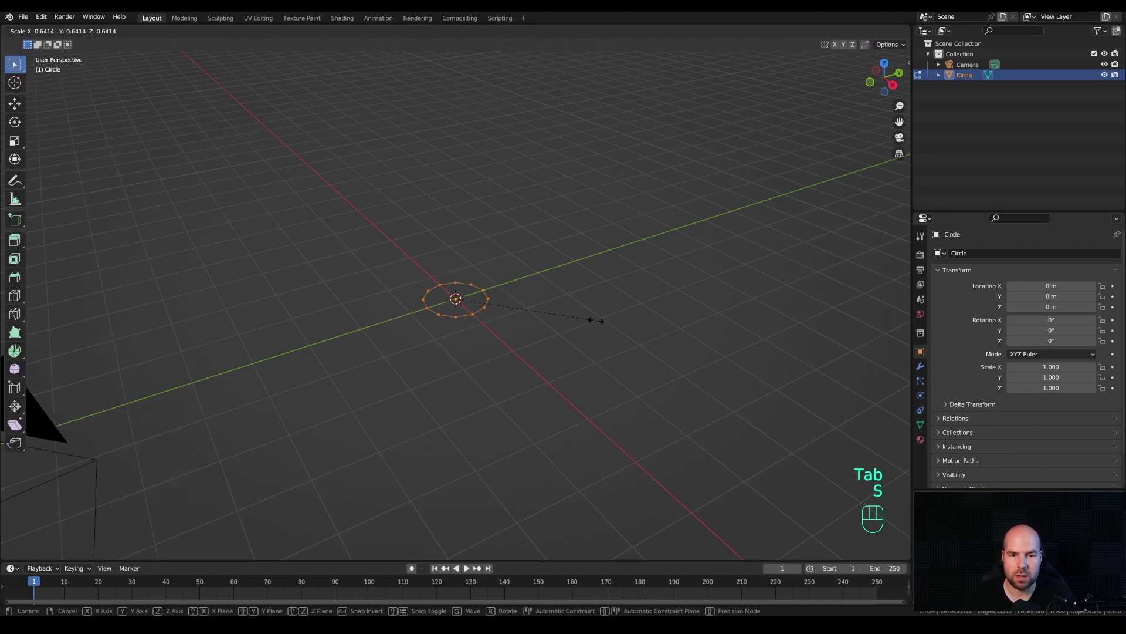
pyautogui.click(510, 313)
# Step: Fill the circle and extrude it up about 0.4 m, scaling the new top face outward to flare the base
pyautogui.moveTo(510, 312)
pyautogui.mouseDown(button='middle')
pyautogui.moveTo(488, 327)
pyautogui.moveTo(523, 317)
pyautogui.mouseUp(button='middle')
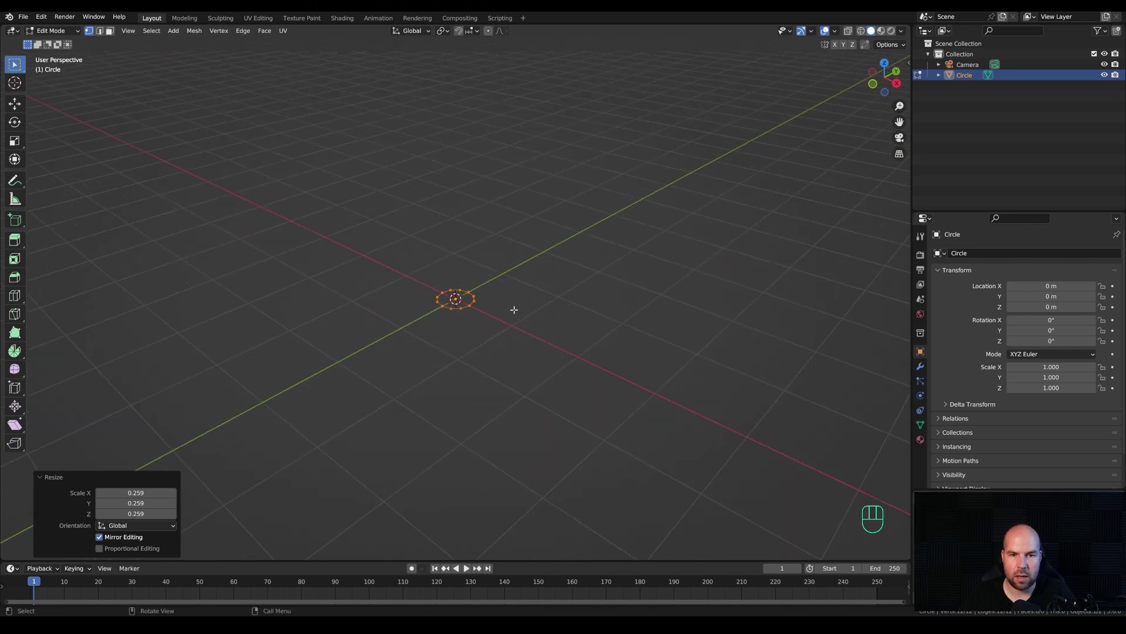
pyautogui.press('f')
pyautogui.press('e')
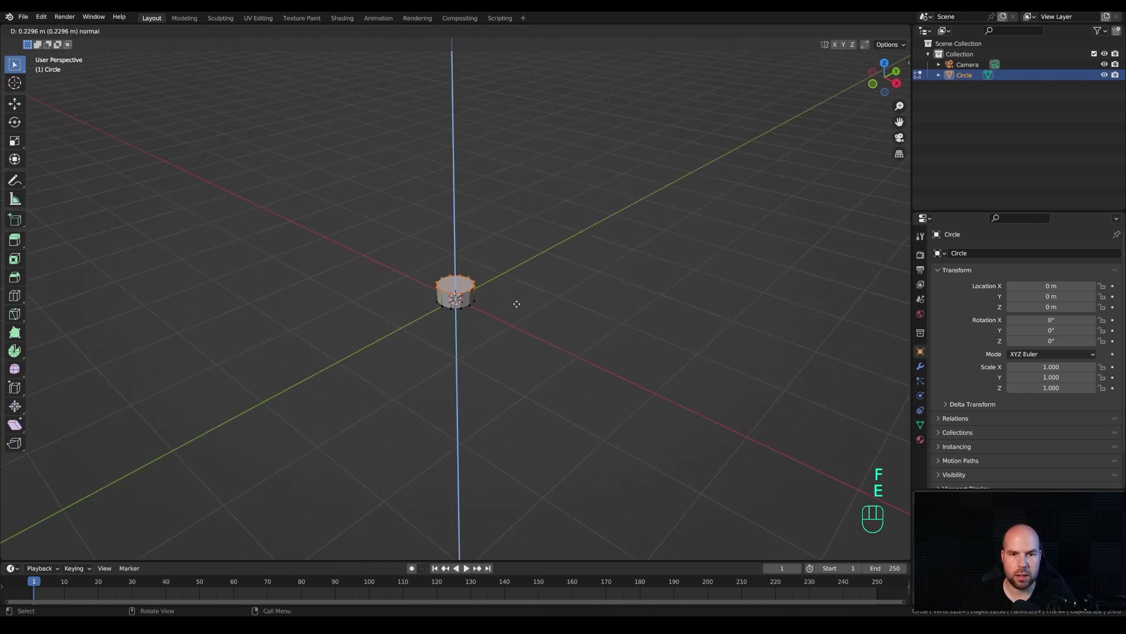
pyautogui.click(517, 298)
pyautogui.press('s')
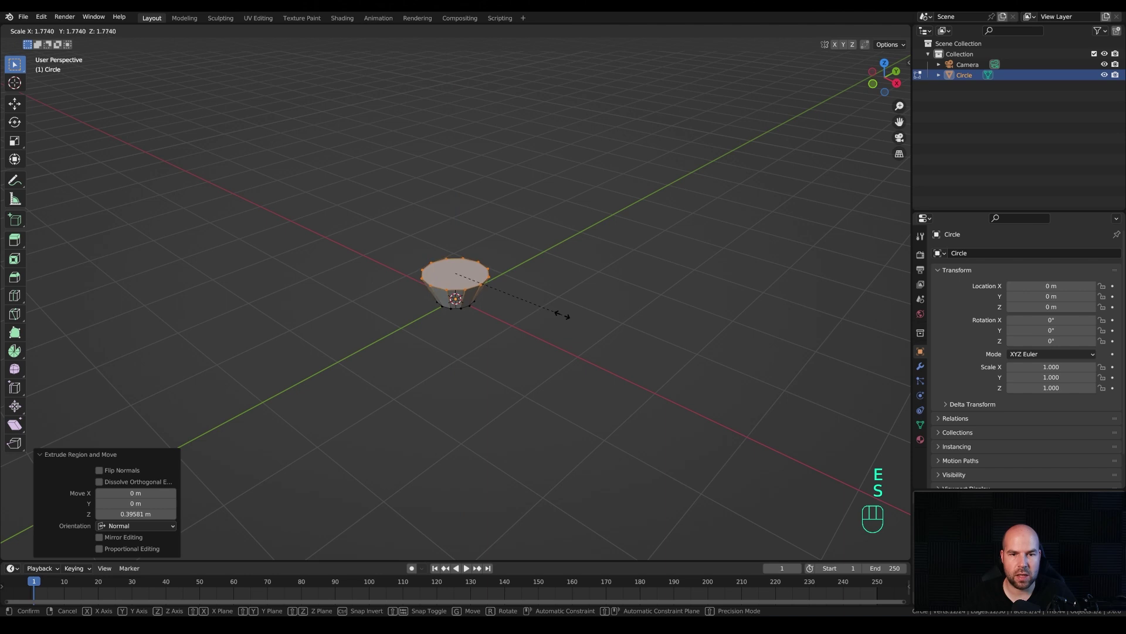
pyautogui.click(569, 317)
# Step: Extrude the top face up about 0.41 m and scale it to about 0.48 to form the vase's shoulder
pyautogui.press('e')
pyautogui.click(590, 281)
pyautogui.press('s')
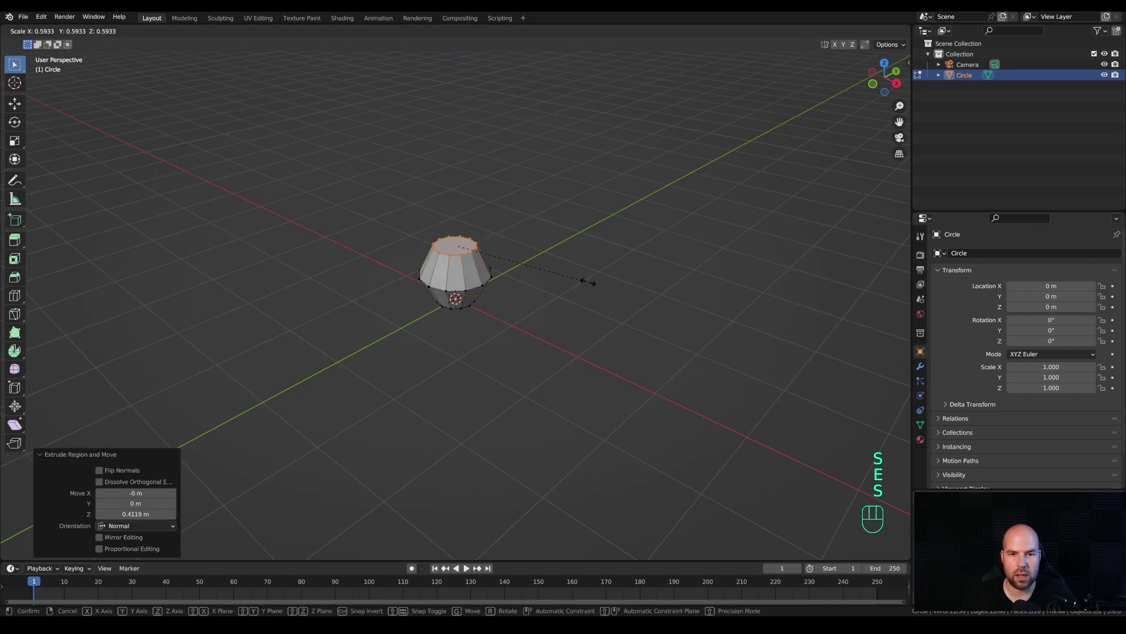
pyautogui.click(564, 273)
# Step: Extrude the top face up about 0.2 m and scale it to about 1.35 to form a flared neck
pyautogui.press('e')
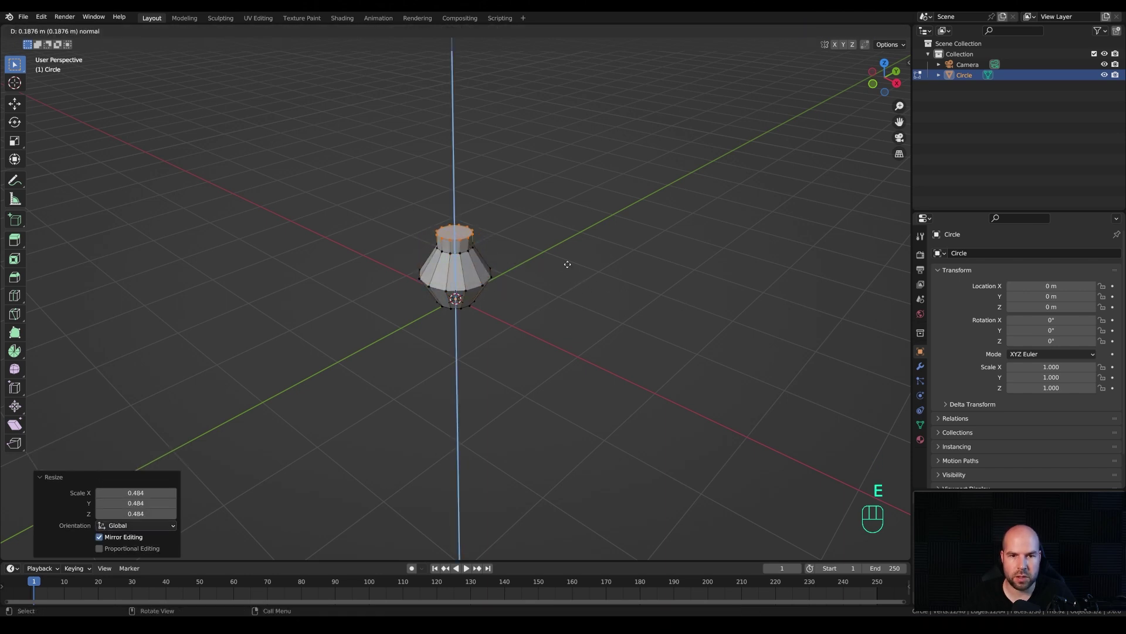
pyautogui.click(566, 263)
pyautogui.press('s')
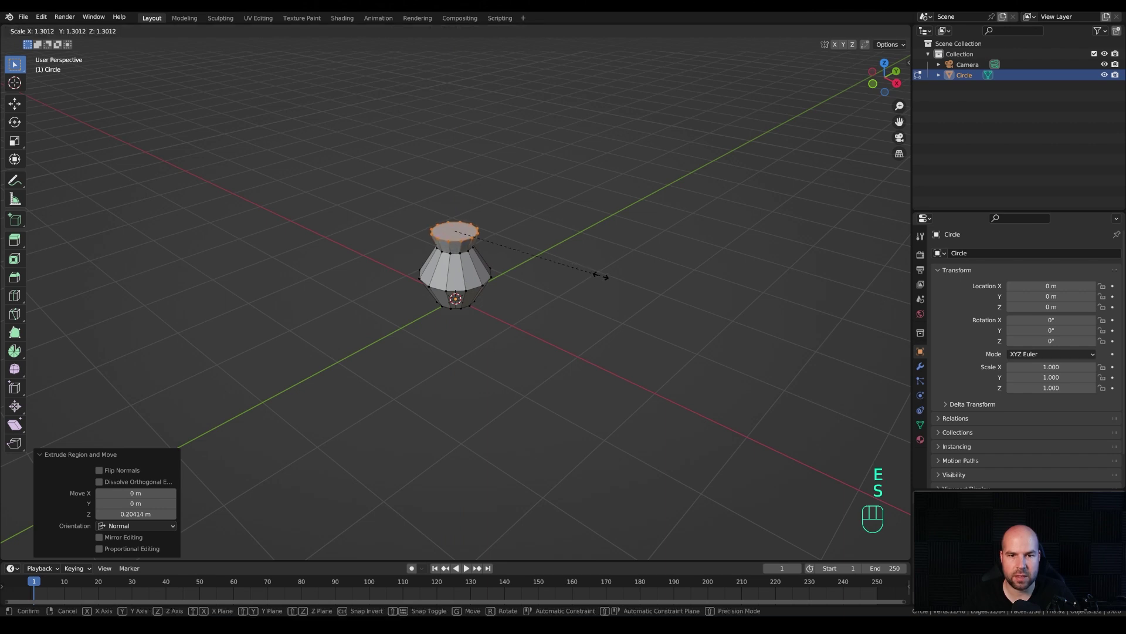
pyautogui.click(603, 277)
# Step: Delete the top face to open the mouth of the vase
pyautogui.press('x')
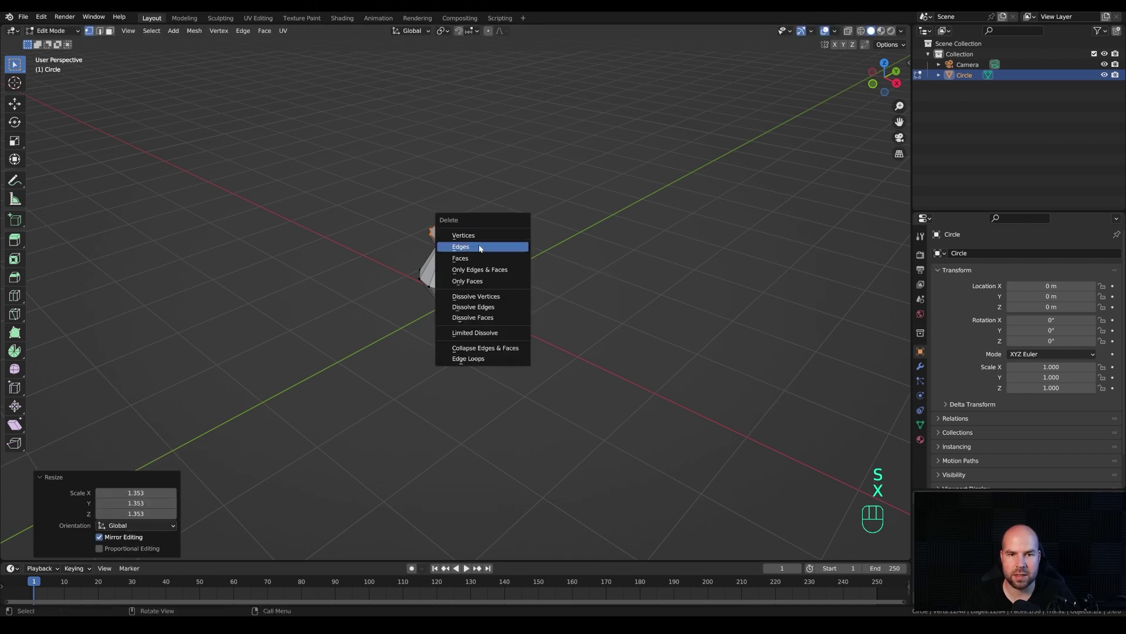
pyautogui.click(475, 262)
pyautogui.keyDown('shift'); pyautogui.moveTo(547, 236); pyautogui.dragTo(549, 296, button='middle'); pyautogui.keyUp('shift')
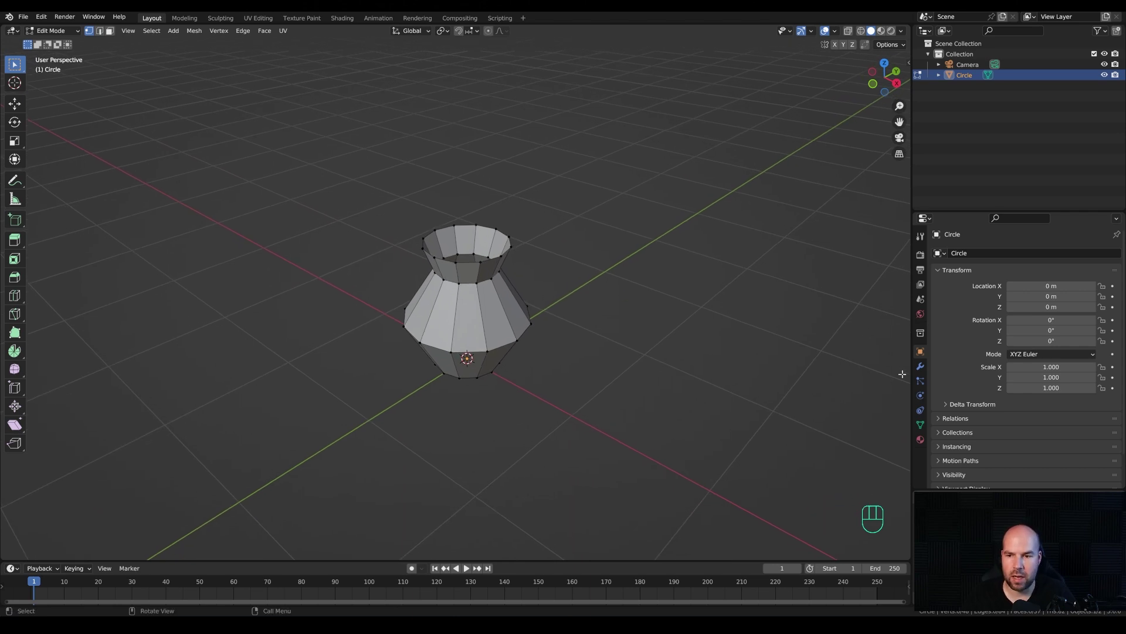
# Step: Add a Solidify modifier to the vase with 0.08 m thickness and Even Thickness enabled
pyautogui.click(920, 365)
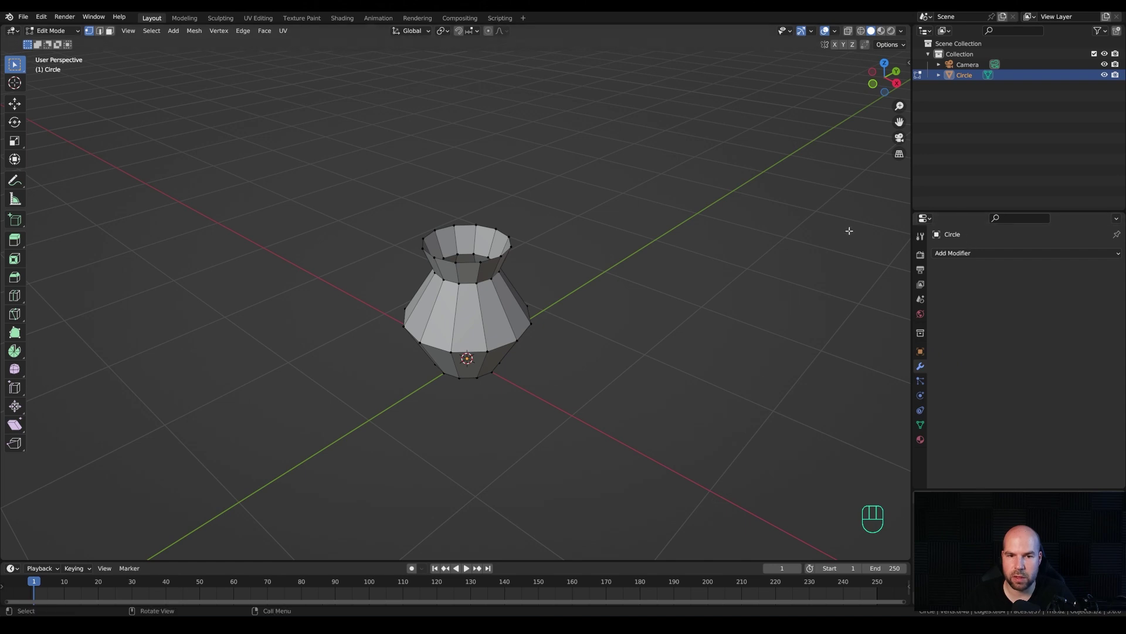
pyautogui.click(964, 253)
pyautogui.click(902, 431)
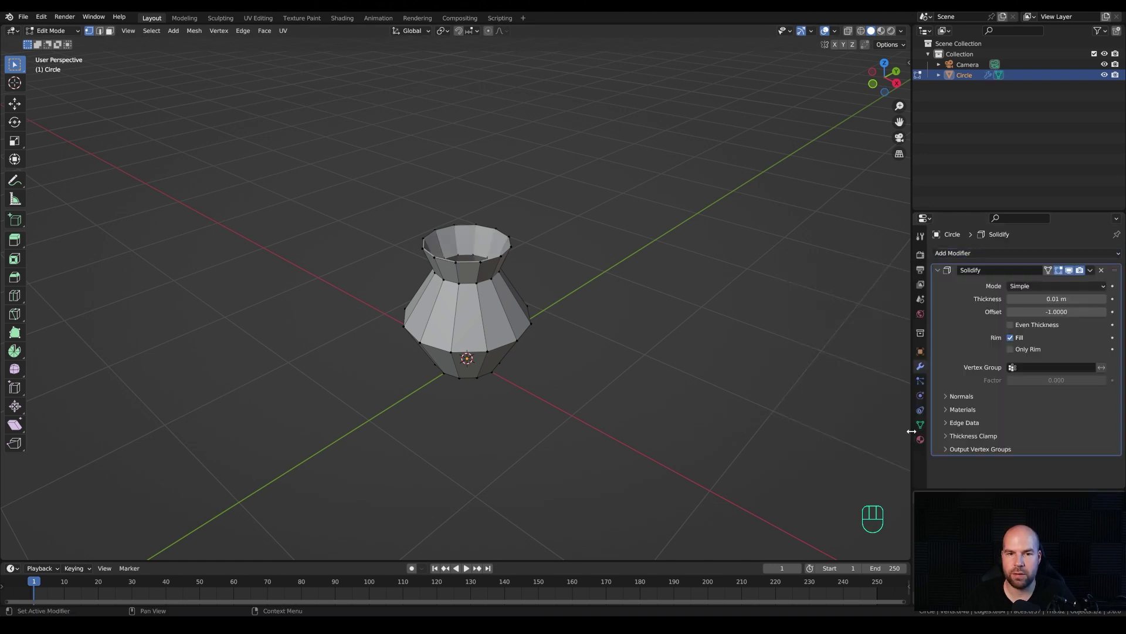
pyautogui.moveTo(1056, 299); pyautogui.dragTo(1074, 299)
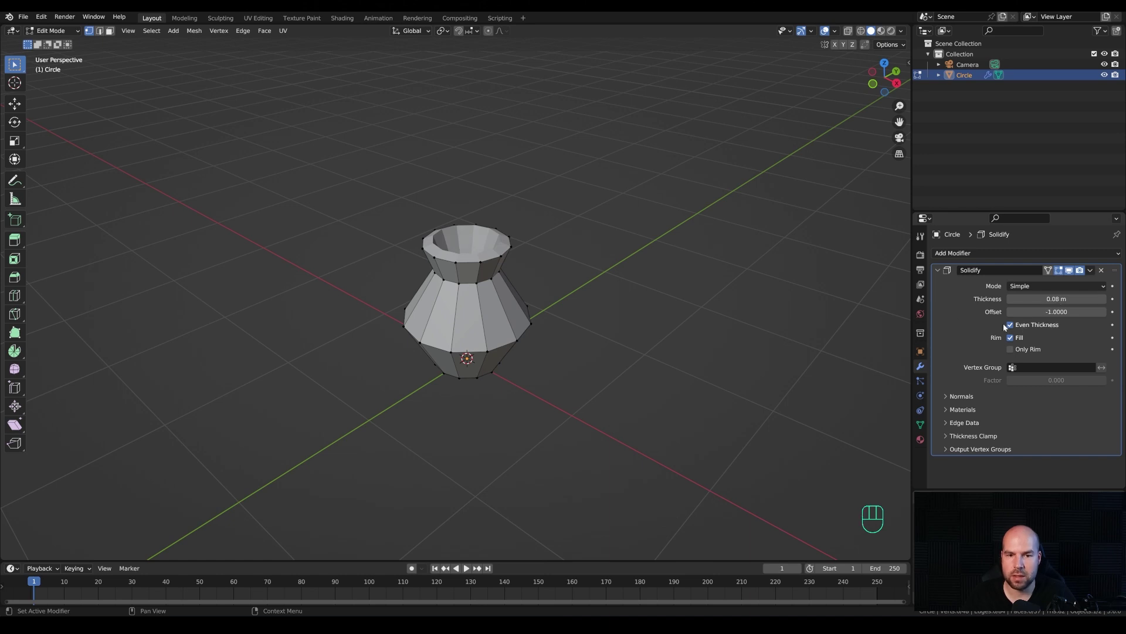
pyautogui.press('Tab')
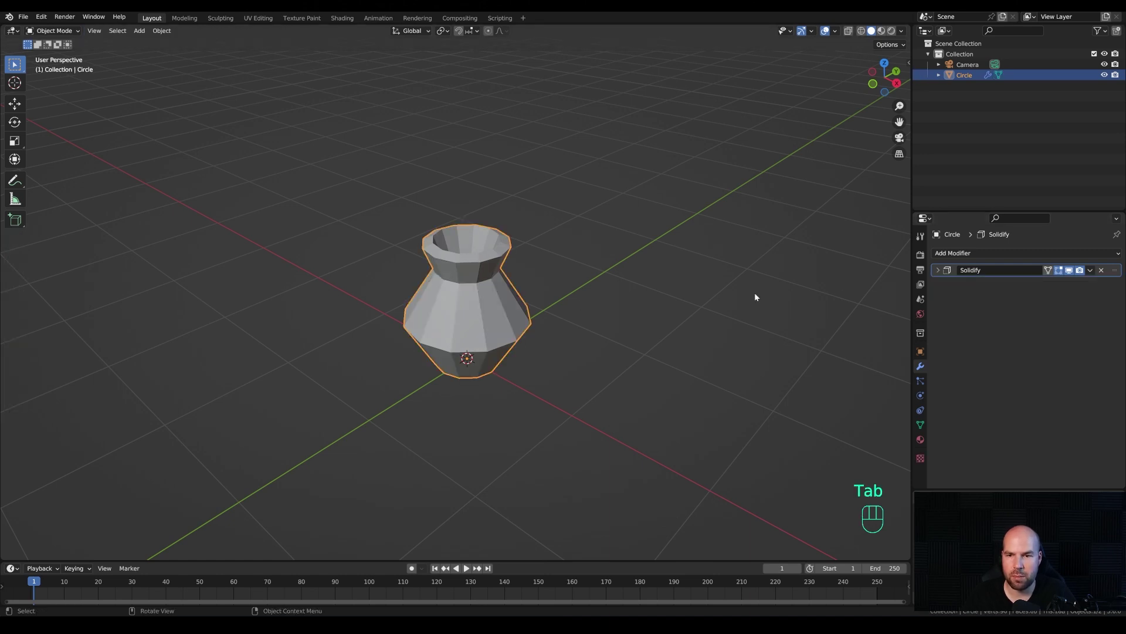
# Step: Add a Bevel modifier to the vase with 2 segments and an amount of 0.018 m
pyautogui.click(969, 255)
pyautogui.click(901, 293)
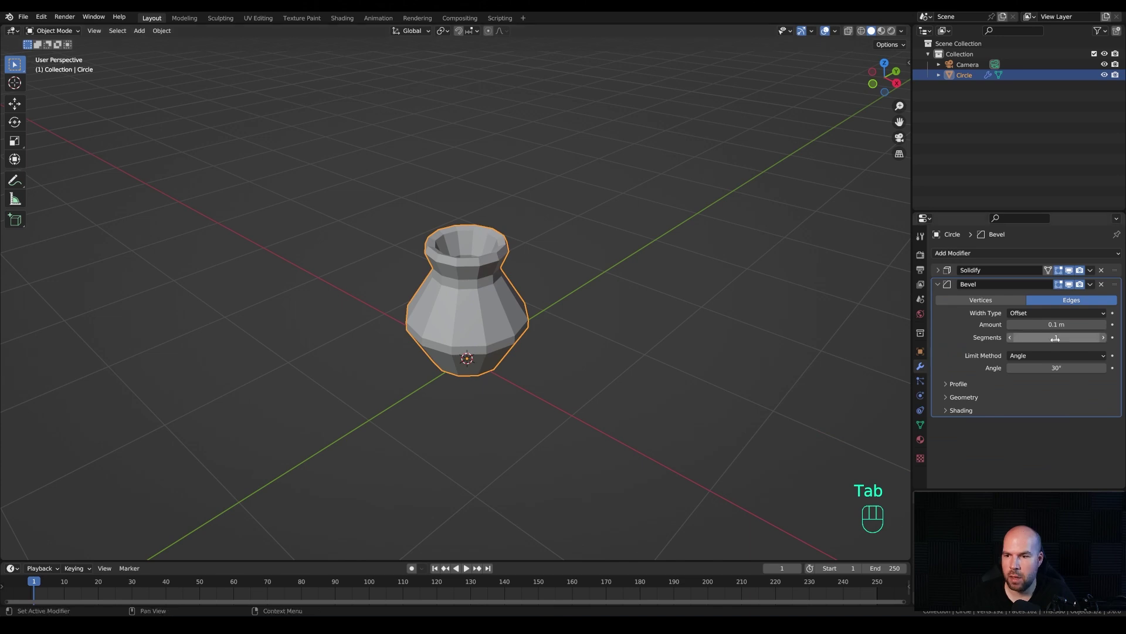
pyautogui.moveTo(1049, 341); pyautogui.dragTo(1033, 324)
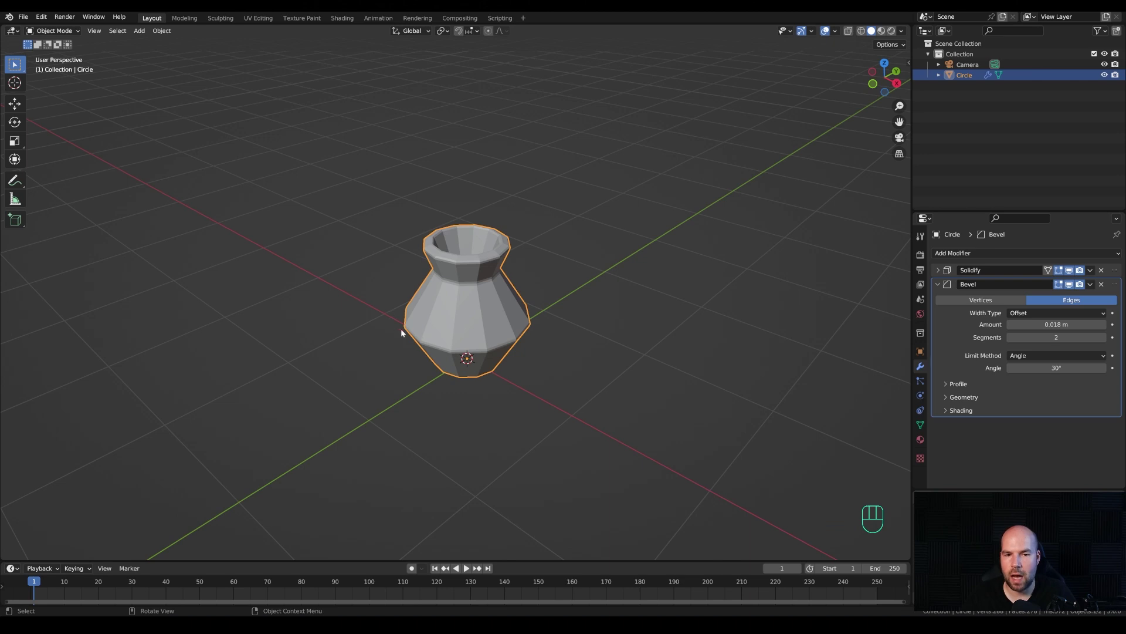
# Step: Bevel the widest edge loop of the vase by about 0.16 m with a single segment
pyautogui.press('Tab')
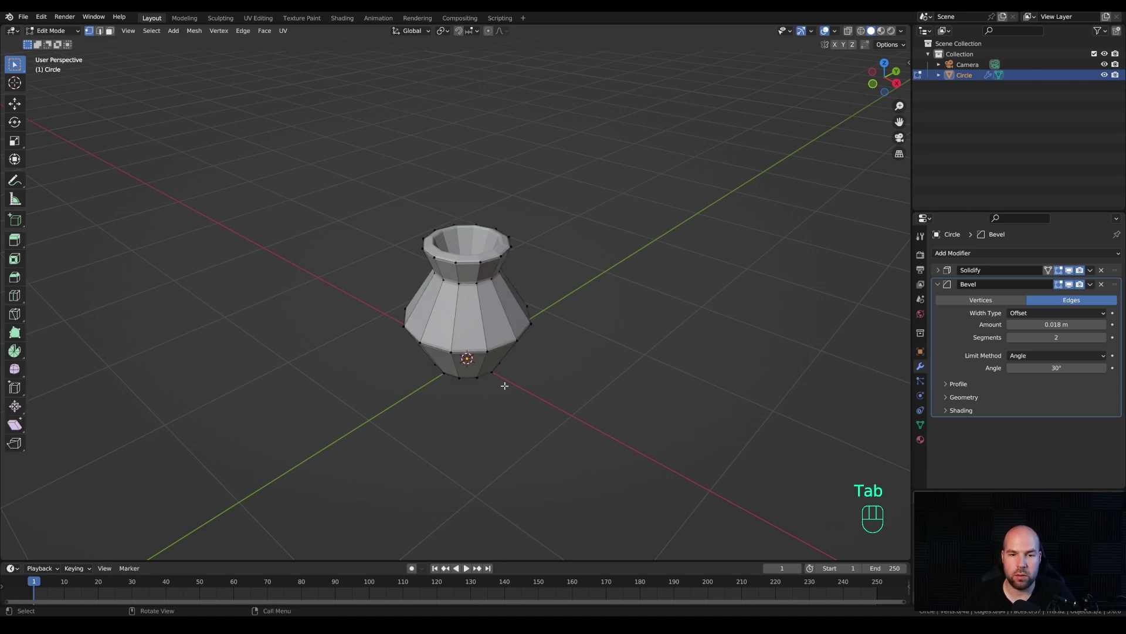
pyautogui.keyDown('alt'); pyautogui.click(498, 349); pyautogui.keyUp('alt')
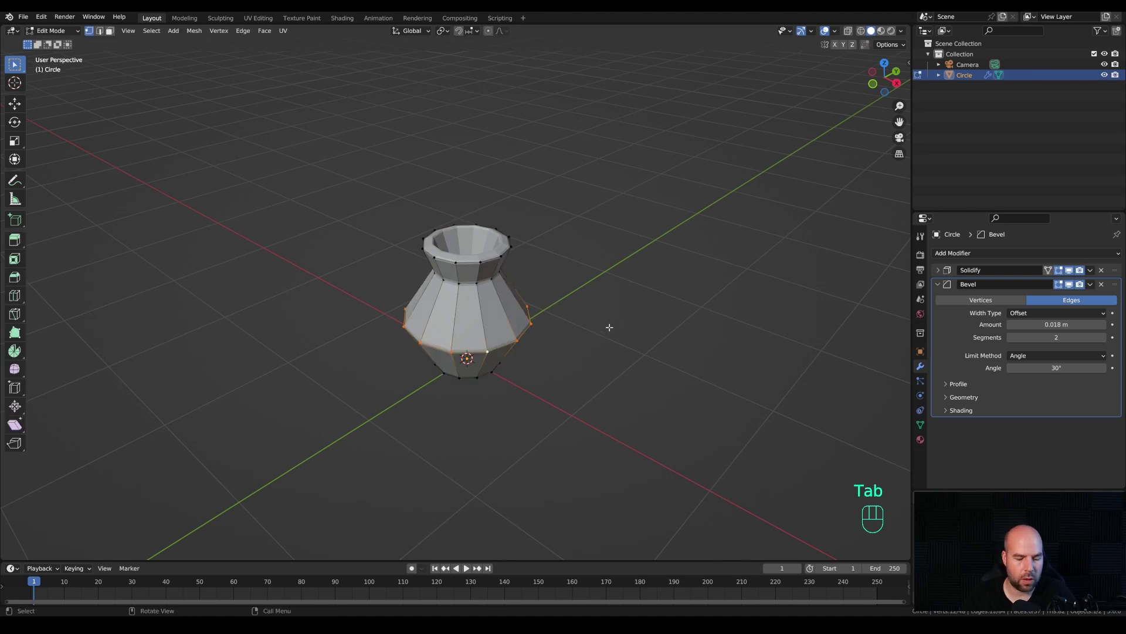
pyautogui.hotkey('ctrl', 'b')
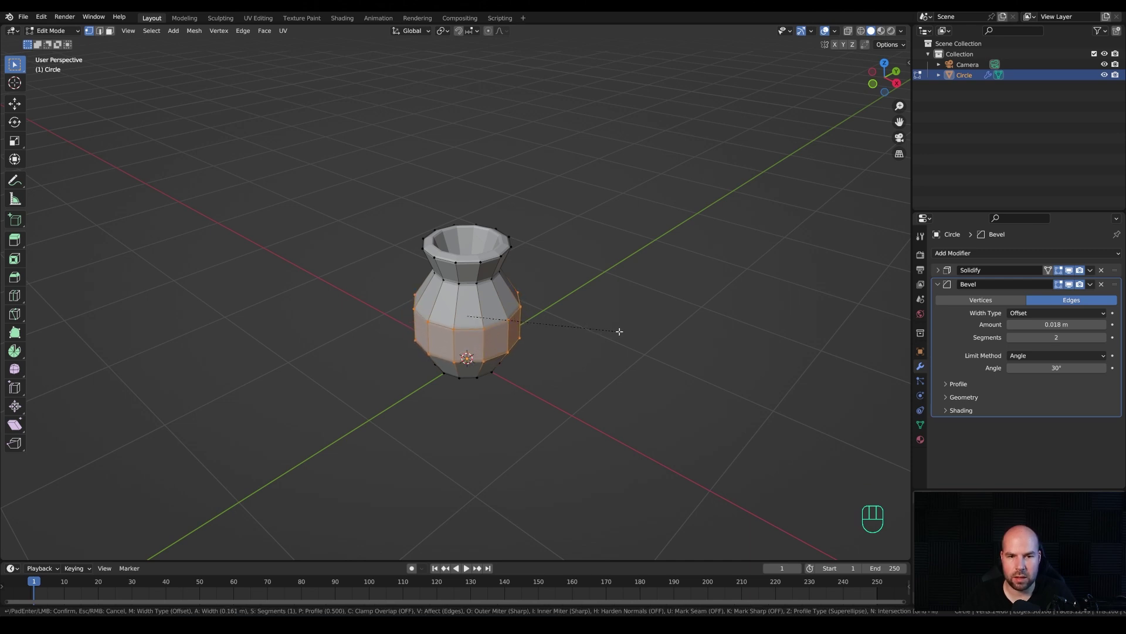
pyautogui.click(620, 331)
pyautogui.press('Tab')
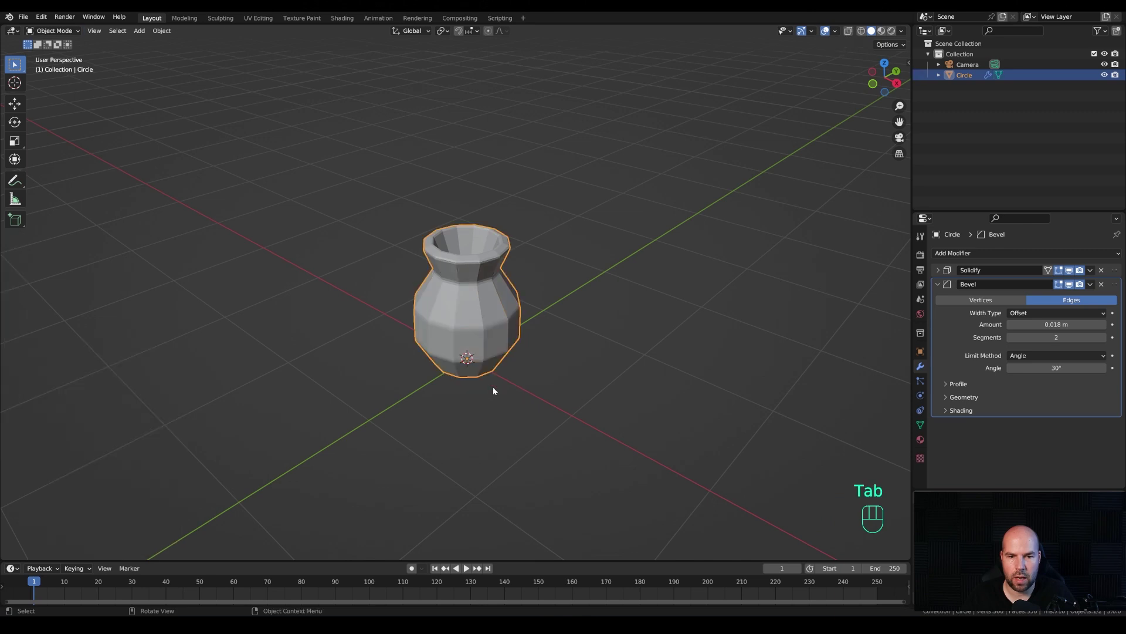
# Step: Set the Bevel modifier's angle limit to 45°
pyautogui.scroll(2, 464, 387)
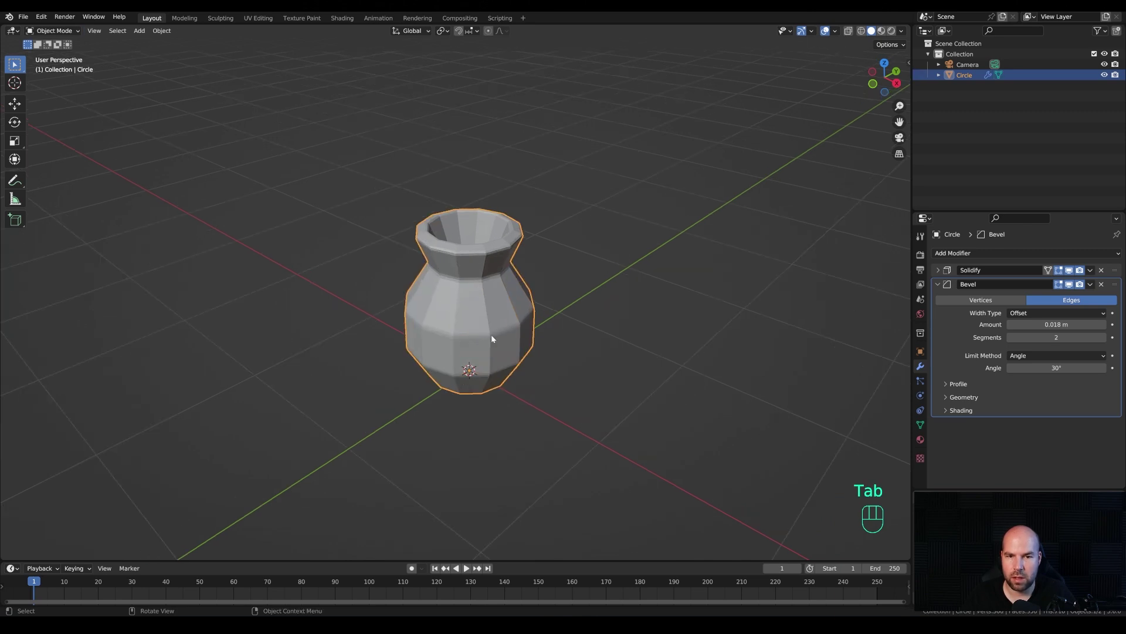
pyautogui.click(1050, 368)
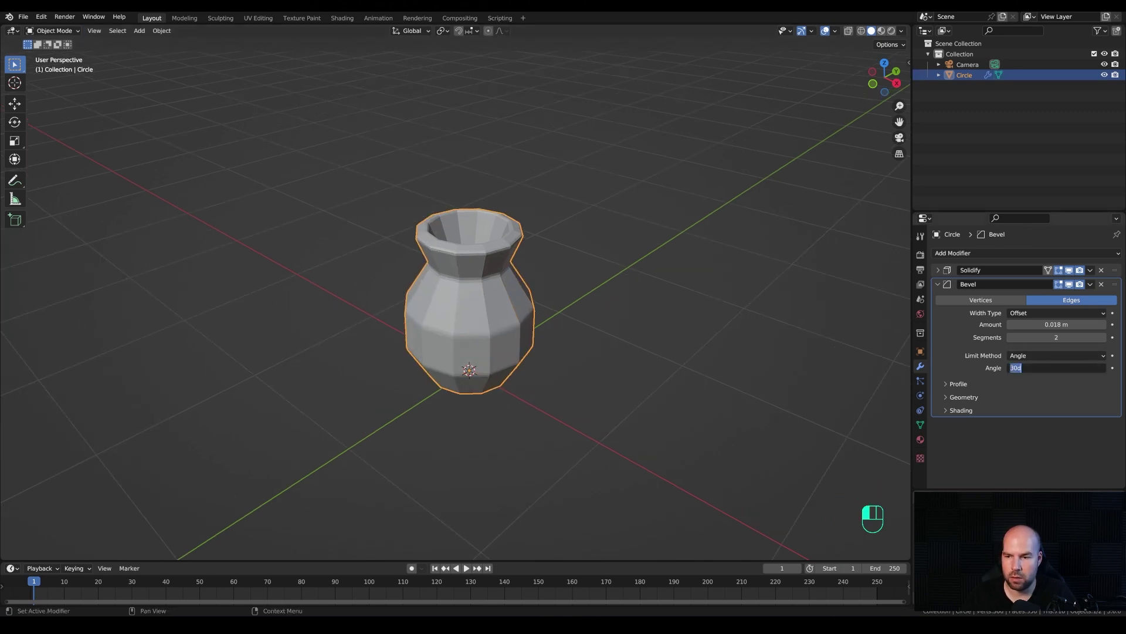
pyautogui.write('45')
pyautogui.press('Return')
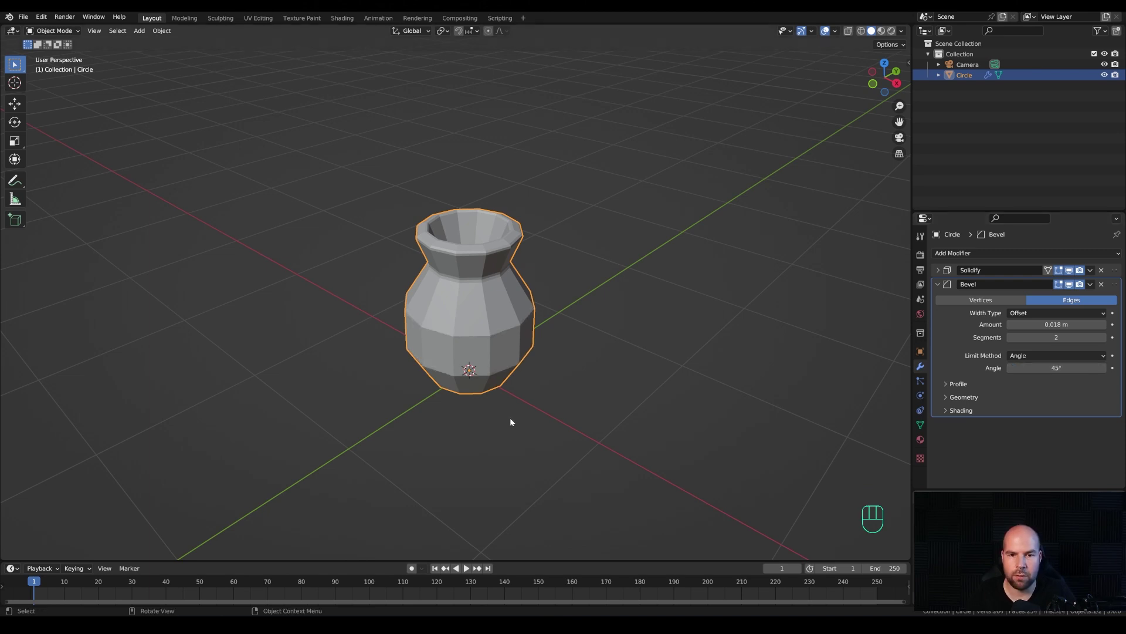
# Step: Add a level 2 Subdivision modifier to the vase and shade it smooth
pyautogui.scroll(3, 498, 390)
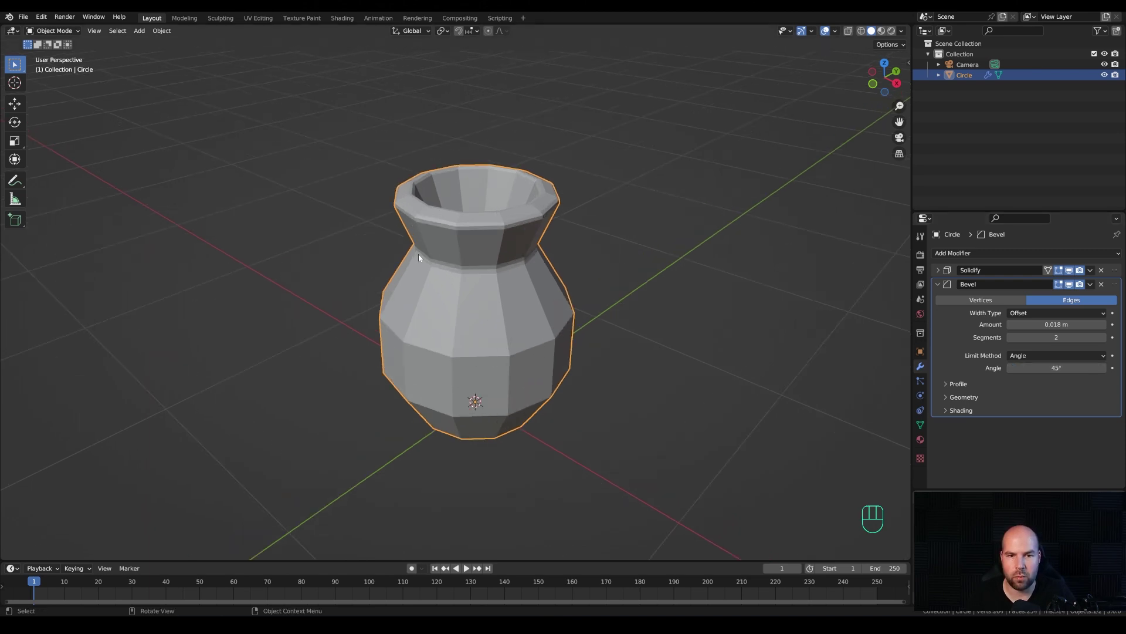
pyautogui.moveTo(550, 262); pyautogui.dragTo(535, 309, button='middle')
pyautogui.scroll(-3, 610, 406)
pyautogui.hotkey('ctrl', '2')
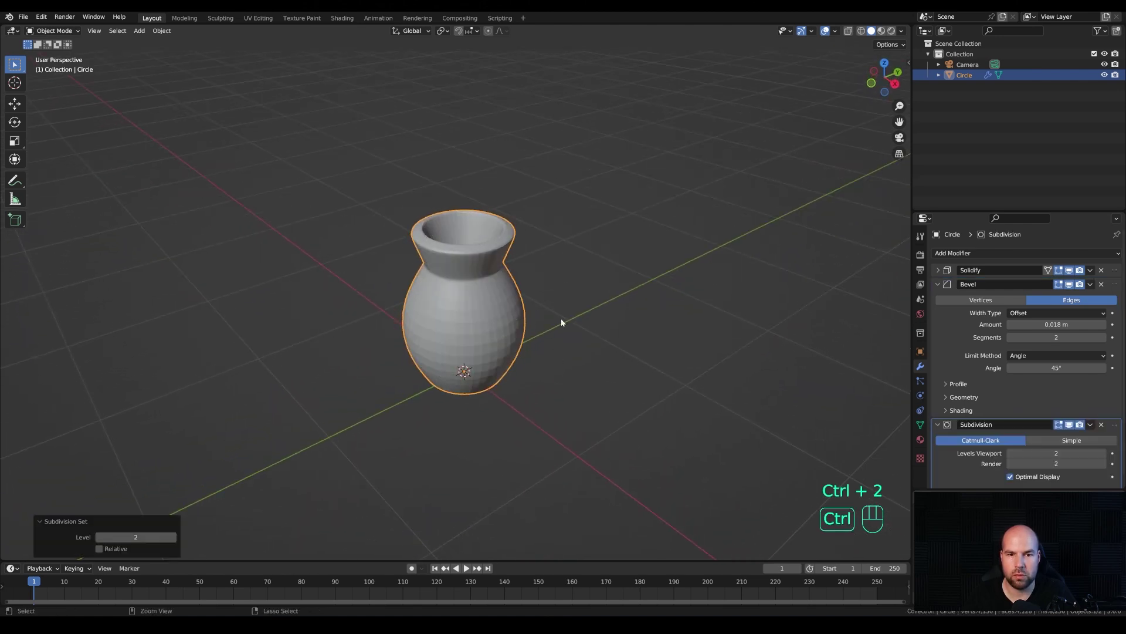
pyautogui.rightClick(489, 306)
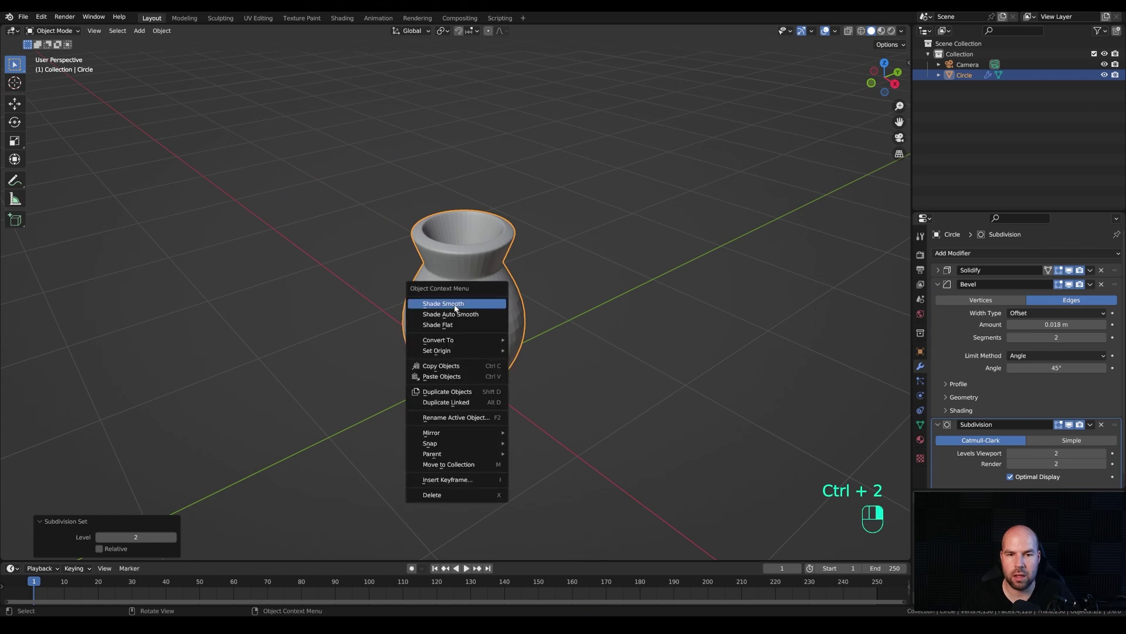
pyautogui.click(478, 304)
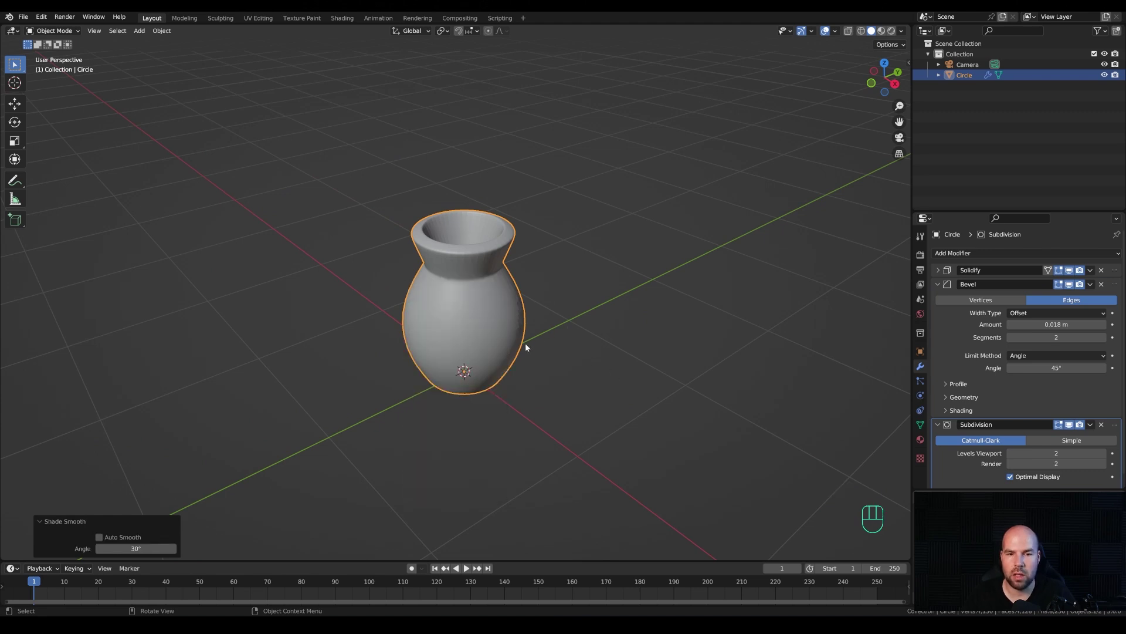
# Step: Raise the belly's upper edge loop along Z and adjust the height of its lower edge loop
pyautogui.press('Tab')
pyautogui.keyDown('alt'); pyautogui.click(484, 334); pyautogui.keyUp('alt')
pyautogui.press('g')
pyautogui.press('z')
pyautogui.click(484, 320)
pyautogui.keyDown('alt'); pyautogui.click(488, 369); pyautogui.keyUp('alt')
pyautogui.press('g')
pyautogui.press('z')
pyautogui.click(514, 347)
# Step: Scale the belly's face loop outward to about 1.04 in X and Y only, keeping Z locked
pyautogui.press('3')
pyautogui.keyDown('alt'); pyautogui.click(512, 345); pyautogui.keyUp('alt')
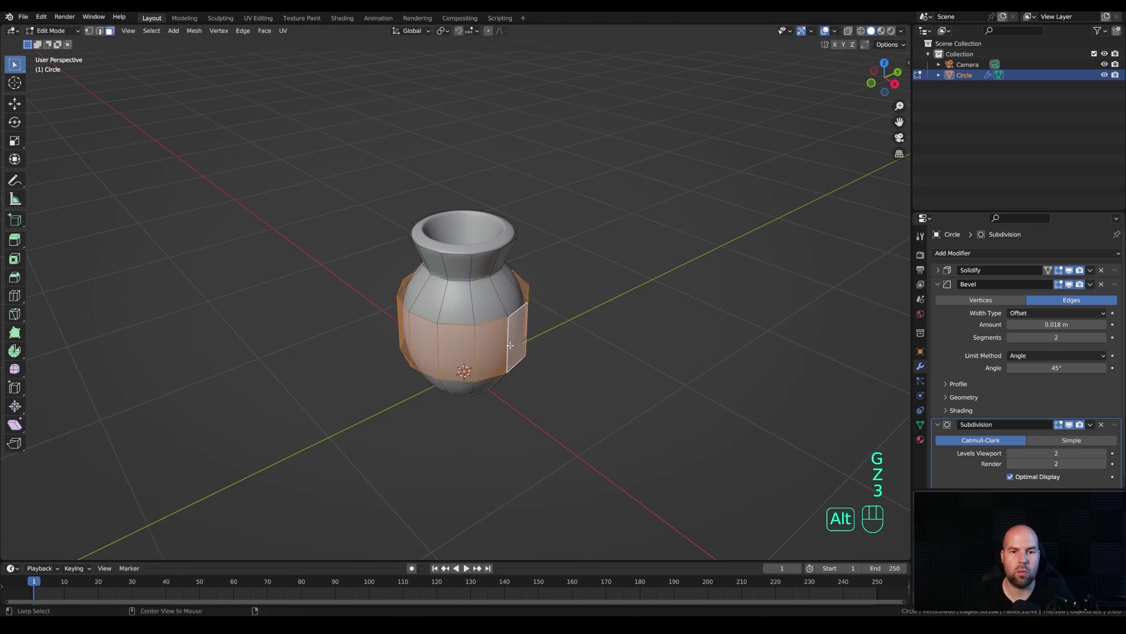
pyautogui.press('s')
pyautogui.hotkey('shift', 'z')
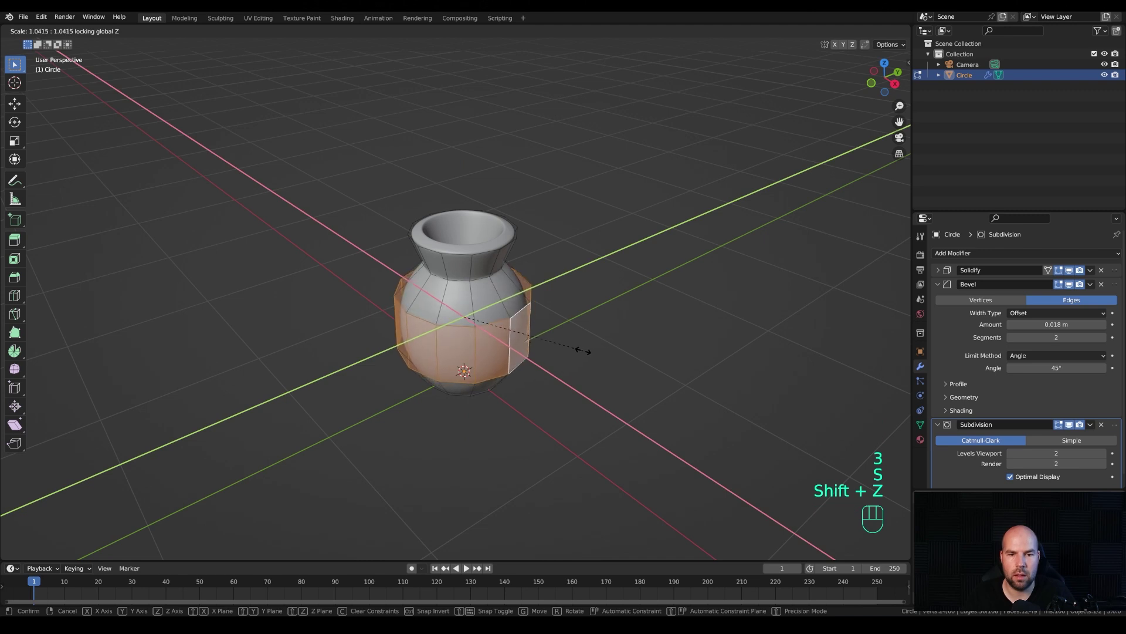
pyautogui.click(540, 359)
# Step: Move the edge loop at the top of the belly up about 0.055 m along Z
pyautogui.press('2')
pyautogui.keyDown('alt'); pyautogui.click(538, 346); pyautogui.keyUp('alt')
pyautogui.press('g')
pyautogui.press('z')
pyautogui.click(543, 338)
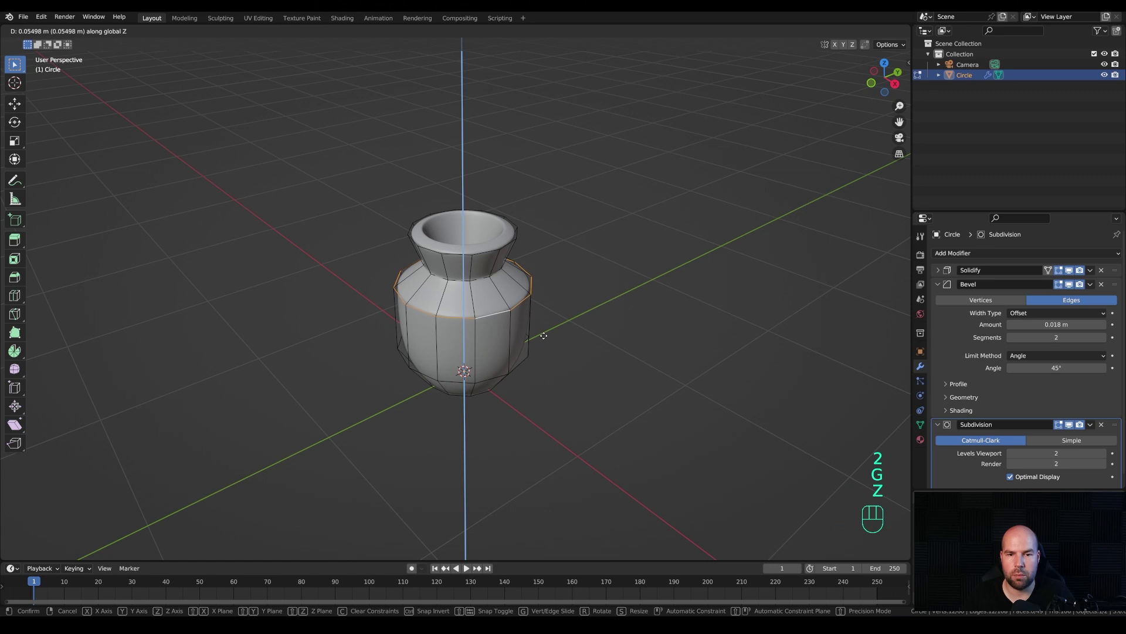
# Step: Lower the belly's upper edge loop about 0.043 m along Z and scale it outward to about 1.14
pyautogui.press('Tab')
pyautogui.moveTo(435, 326); pyautogui.dragTo(565, 336, button='middle')
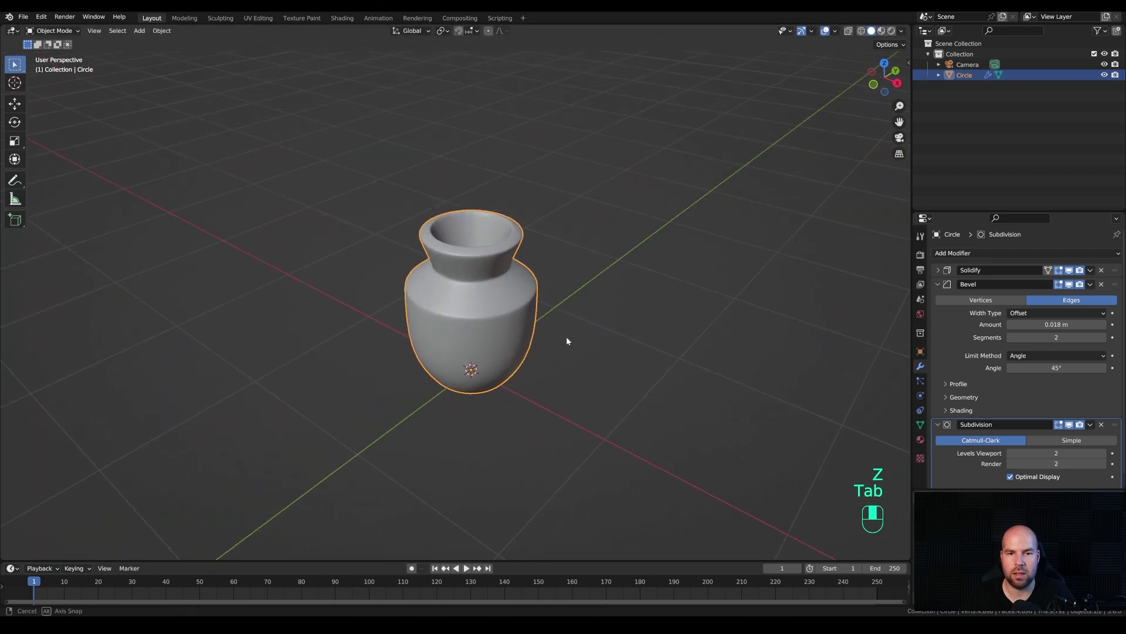
pyautogui.press('Tab')
pyautogui.press('g')
pyautogui.press('z')
pyautogui.press('s')
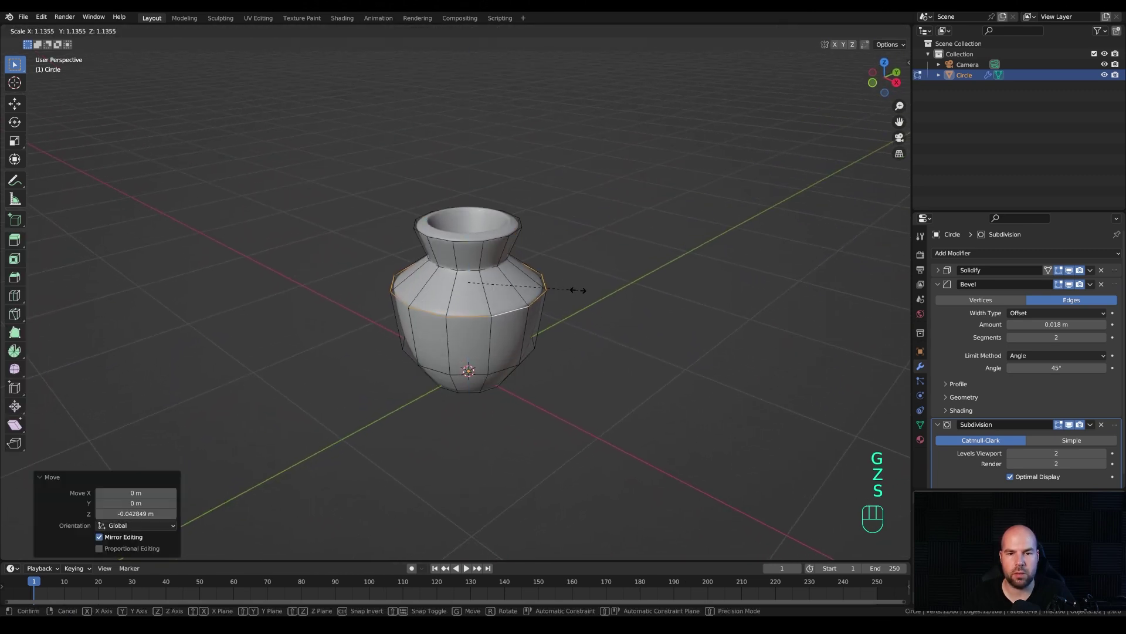
pyautogui.click(577, 287)
pyautogui.press('Tab')
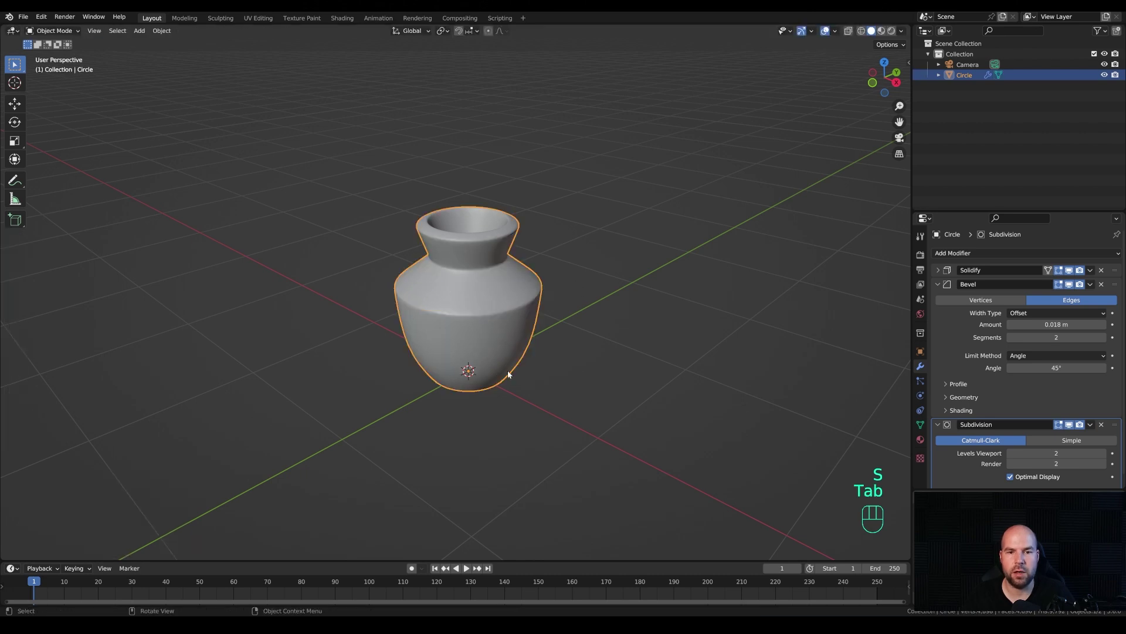
# Step: Move the vase about 1.985 m in the negative X direction, away from the world origin
pyautogui.keyDown('shift'); pyautogui.moveTo(579, 255); pyautogui.dragTo(573, 322, button='middle'); pyautogui.keyUp('shift')
pyautogui.scroll(-2, 579, 324)
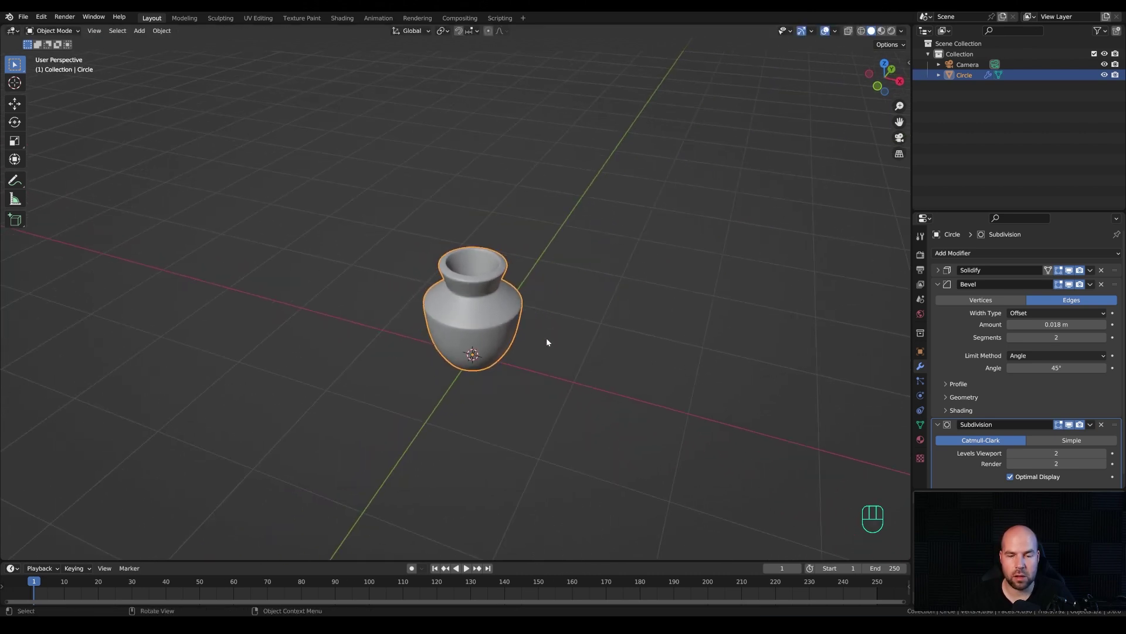
pyautogui.press('g')
pyautogui.press('x')
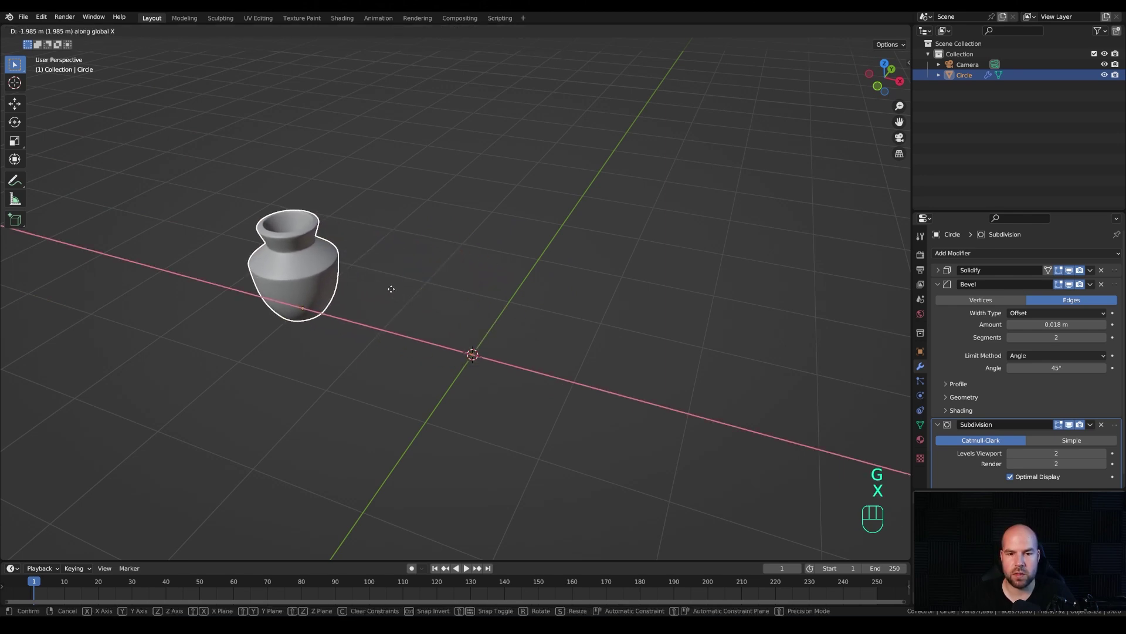
pyautogui.click(392, 293)
# Step: Add a plane at the origin and scale its mesh to about 0.234, with a further stretch of about 1.51 along Y
pyautogui.hotkey('shift', 'a')
pyautogui.moveTo(499, 325)
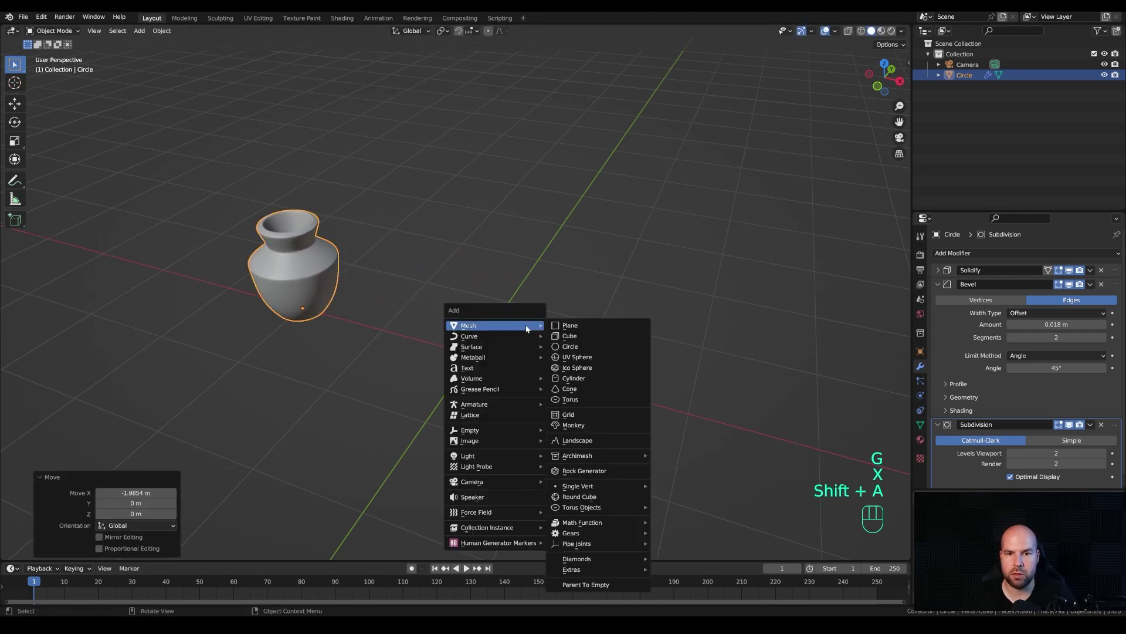
pyautogui.click(570, 326)
pyautogui.press('Tab')
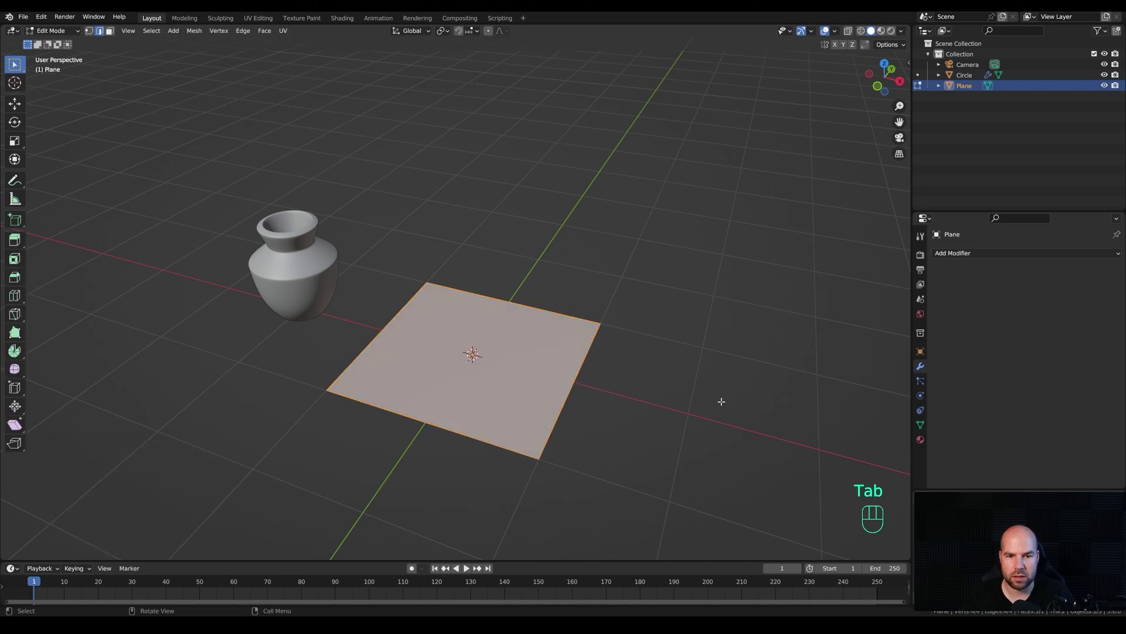
pyautogui.press('s')
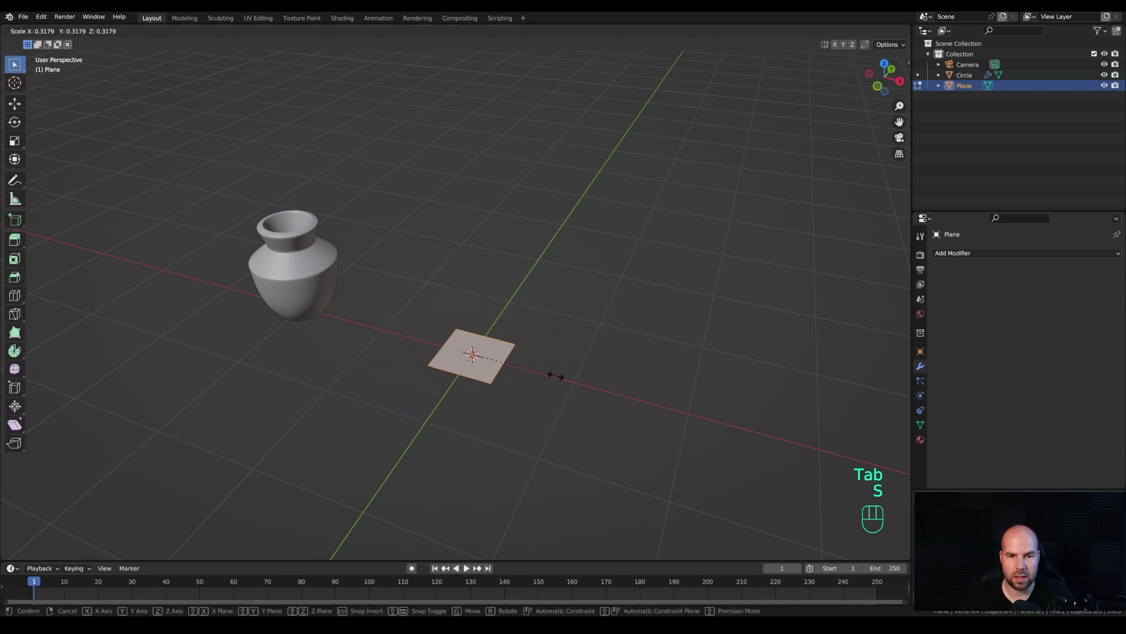
pyautogui.click(534, 374)
pyautogui.moveTo(534, 374); pyautogui.dragTo(553, 377, button='middle')
pyautogui.press('s')
pyautogui.press('y')
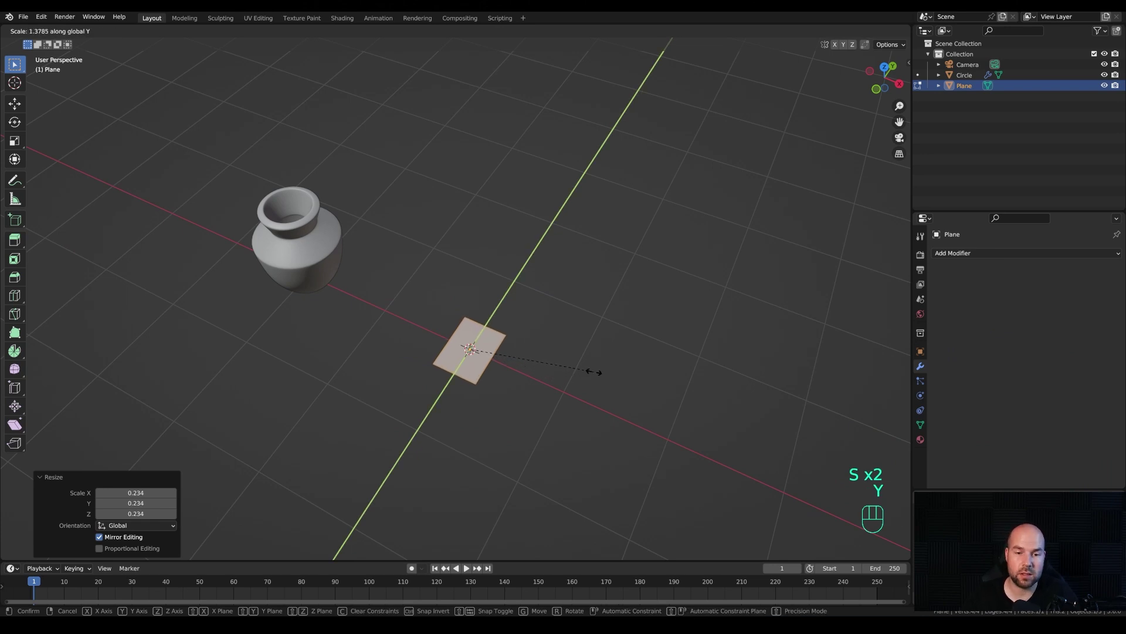
pyautogui.click(608, 365)
# Step: Add three evenly spaced, unslid loop cuts across the plane's length, perpendicular to Y
pyautogui.press('KP_7')
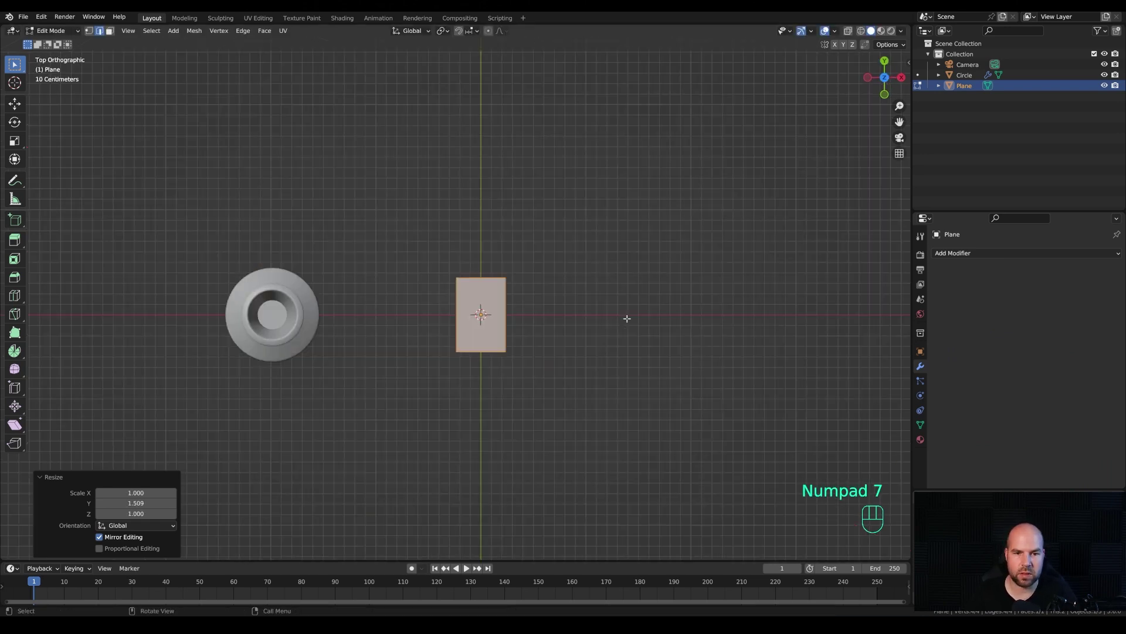
pyautogui.hotkey('ctrl', 'r')
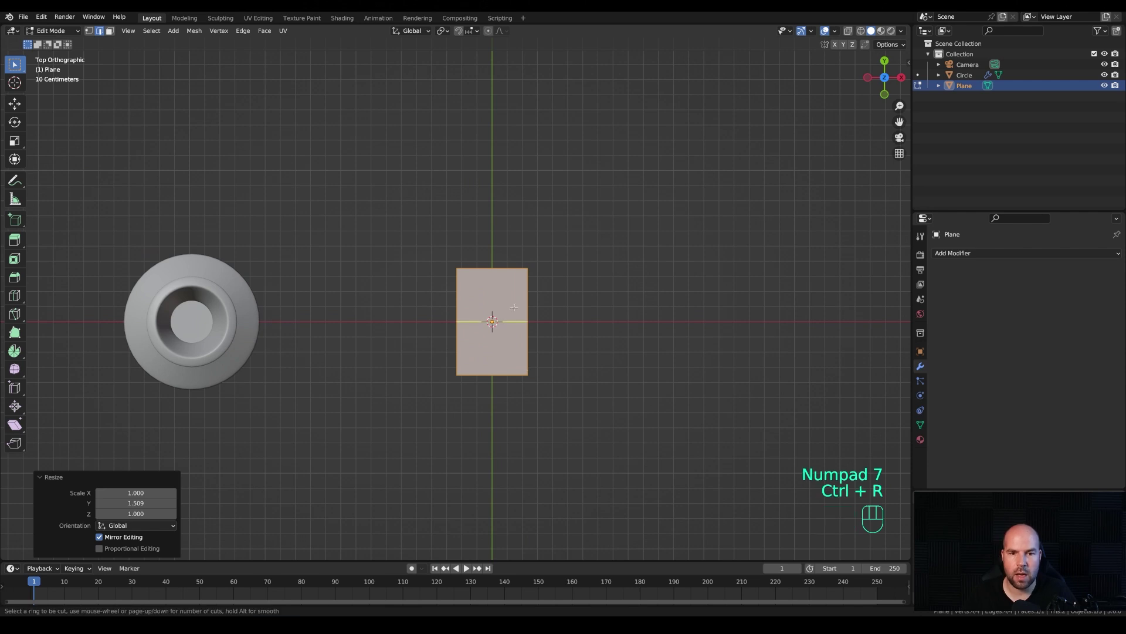
pyautogui.scroll(2, 510, 318)
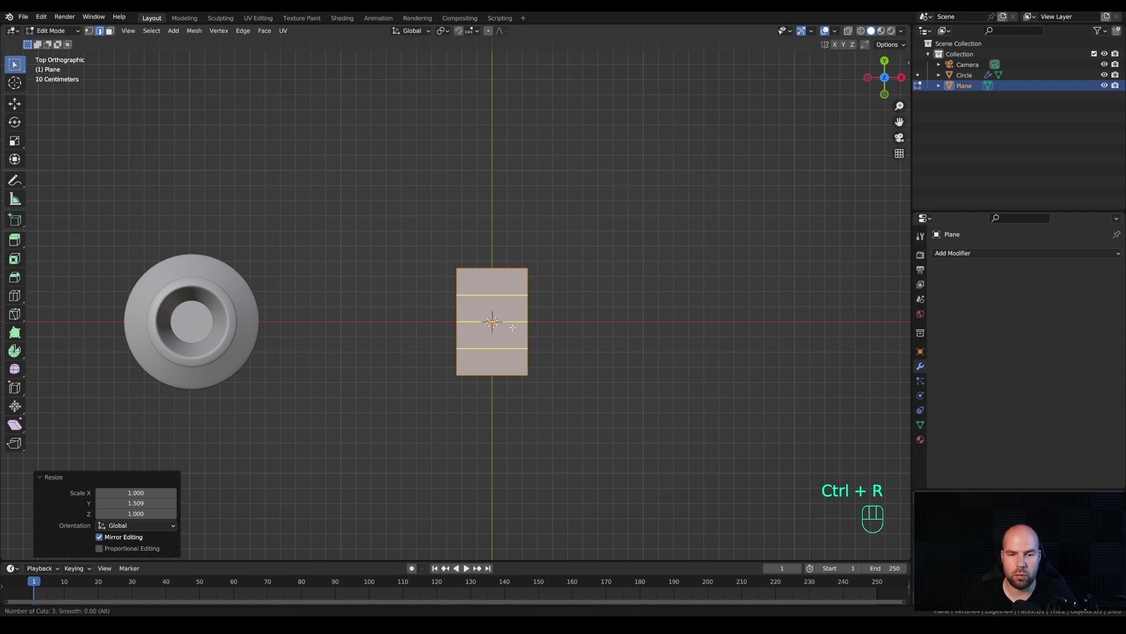
pyautogui.click(513, 327)
pyautogui.rightClick(571, 319)
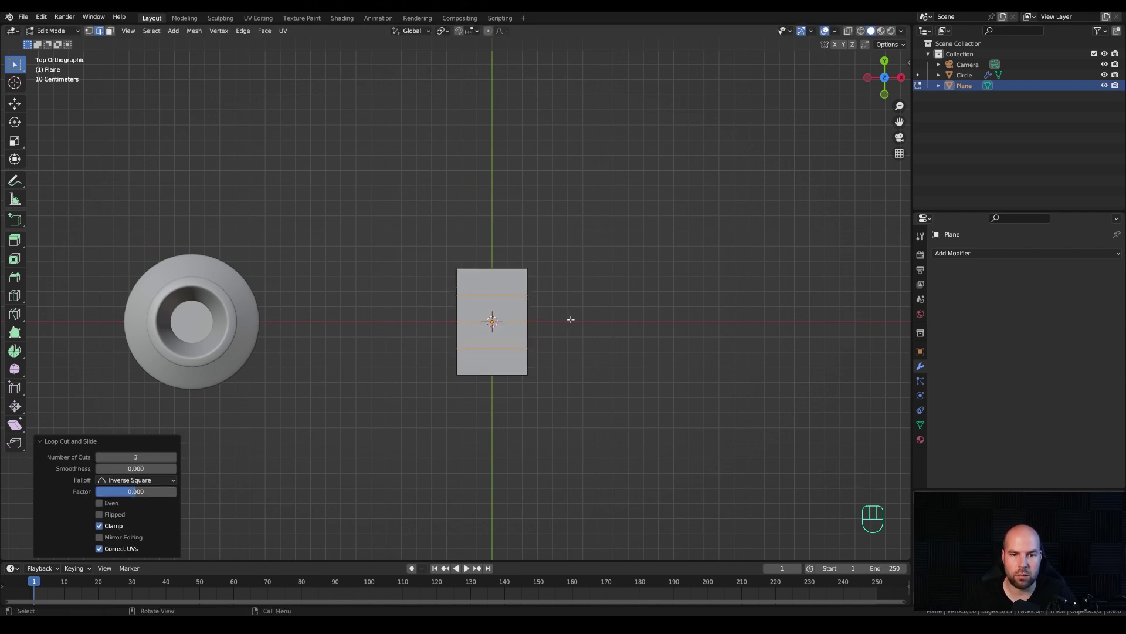
# Step: Scale the two vertices at the plane's negative Y end to about 0.3 to taper the leaf's base
pyautogui.press('1')
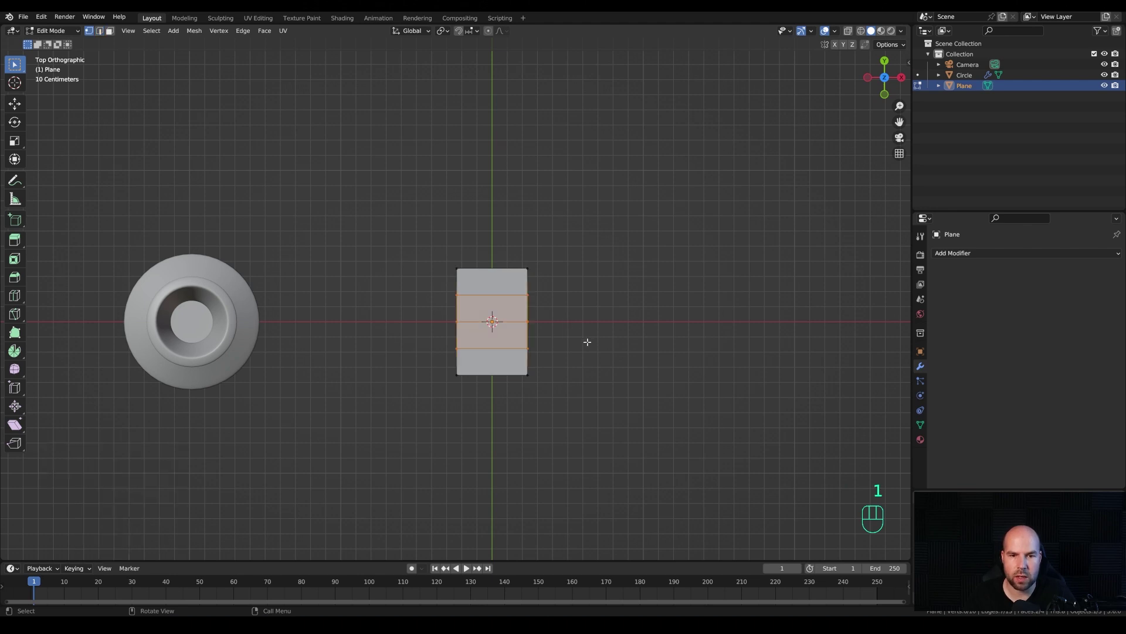
pyautogui.moveTo(435, 360); pyautogui.dragTo(663, 410)
pyautogui.press('s')
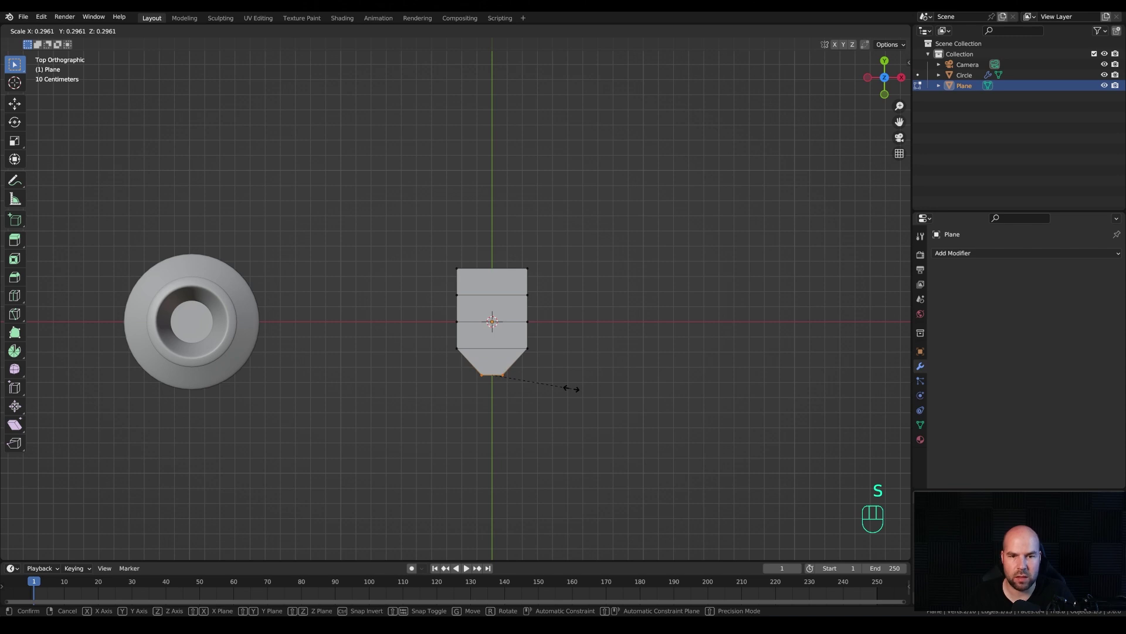
pyautogui.click(571, 387)
# Step: Narrow the loop cut nearest the positive Y end and scale that end's two vertices to about 0.057 as a tip
pyautogui.moveTo(424, 286); pyautogui.dragTo(620, 317)
pyautogui.press('s')
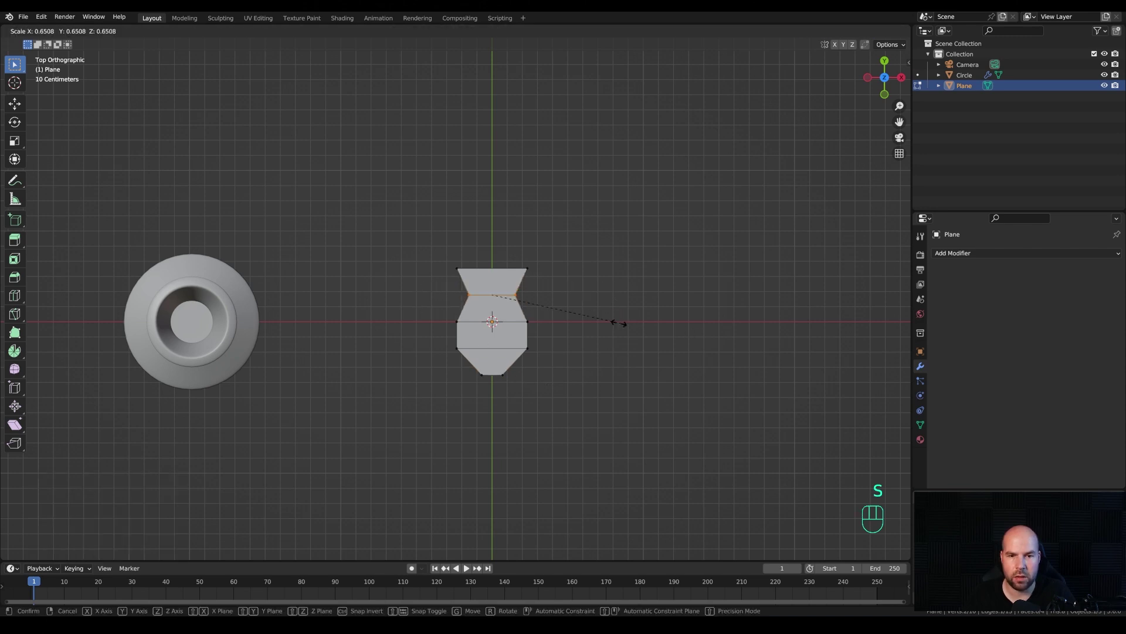
pyautogui.click(563, 314)
pyautogui.moveTo(362, 232); pyautogui.dragTo(646, 282)
pyautogui.press('s')
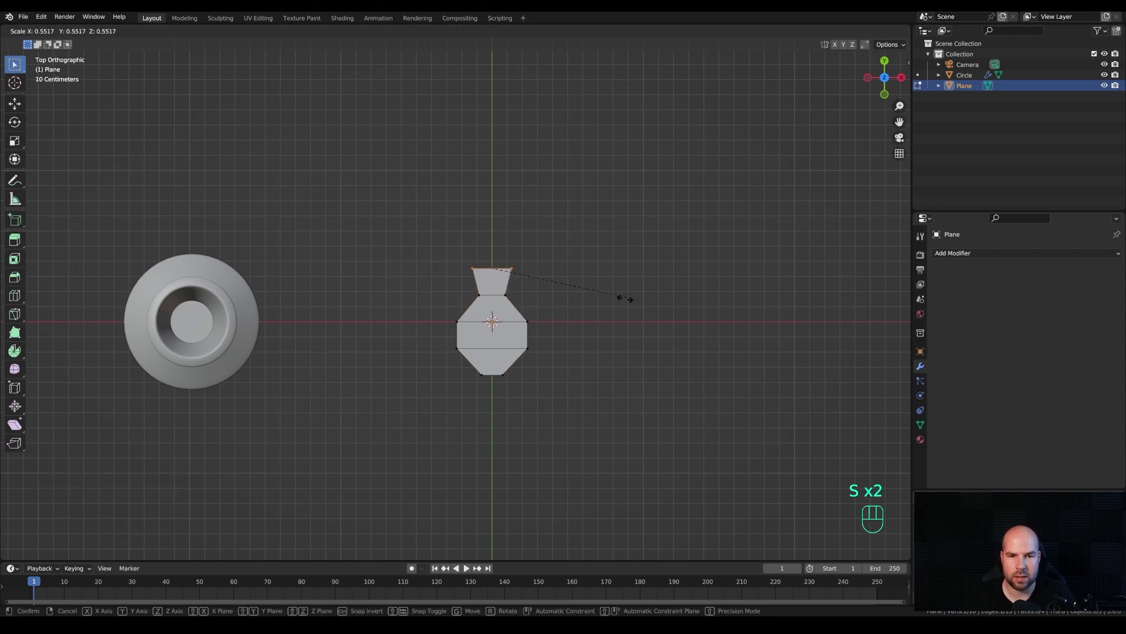
pyautogui.click(497, 280)
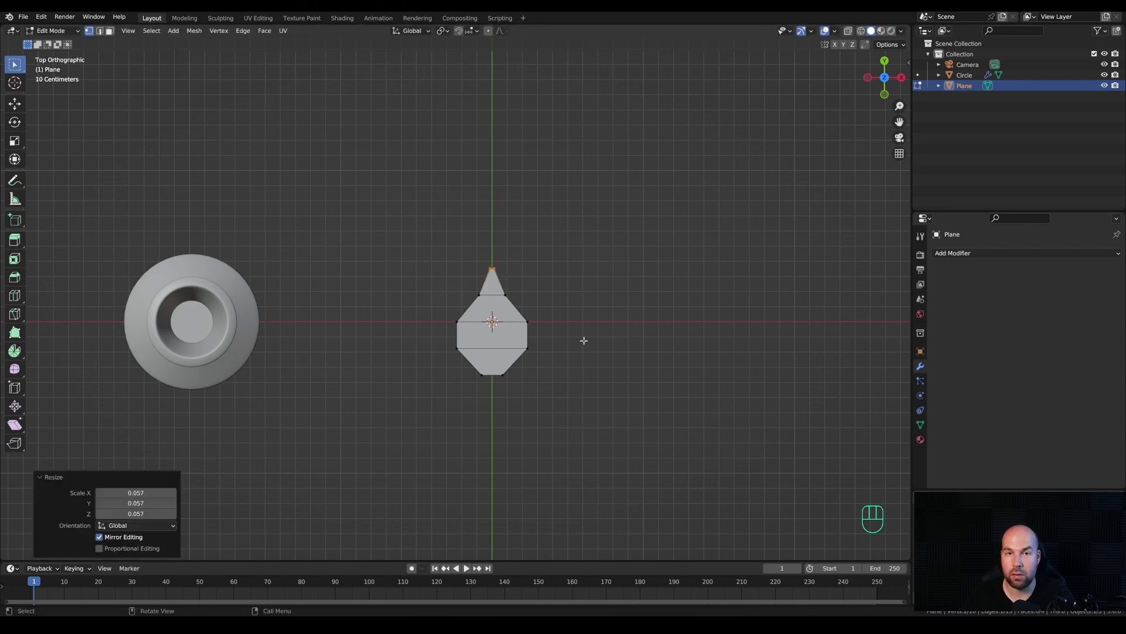
# Step: Turn on X-ray in the right side view and move the whole leaf mesh about 0.354 m along Y, with its base at the origin
pyautogui.press('KP_3')
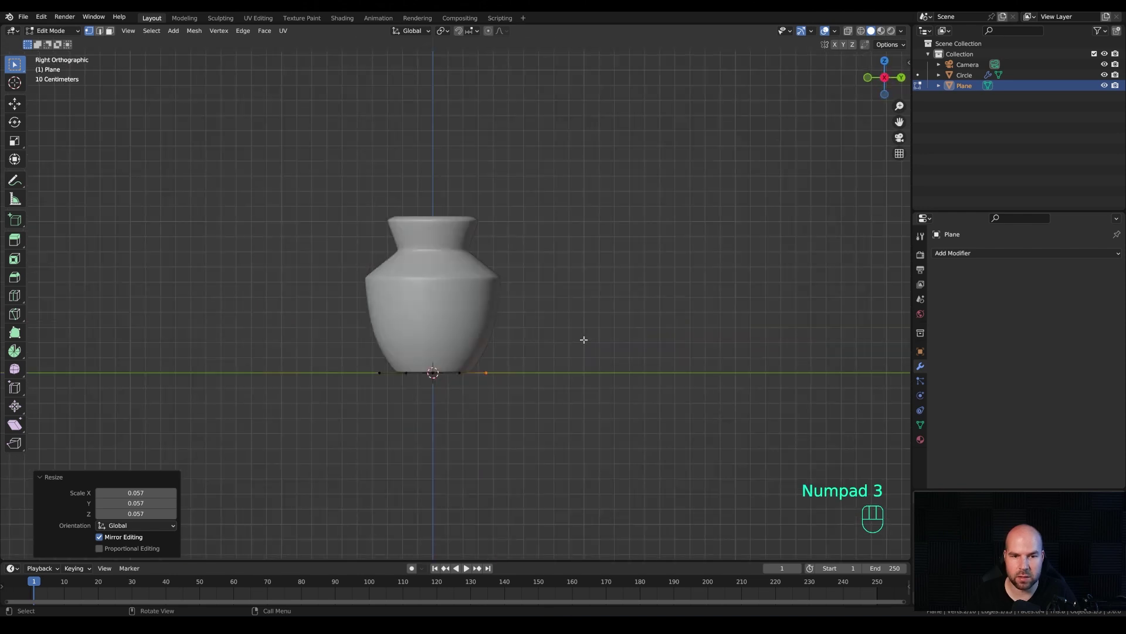
pyautogui.keyDown('shift'); pyautogui.moveTo(584, 340); pyautogui.dragTo(630, 275, button='middle'); pyautogui.keyUp('shift')
pyautogui.scroll(2, 630, 276)
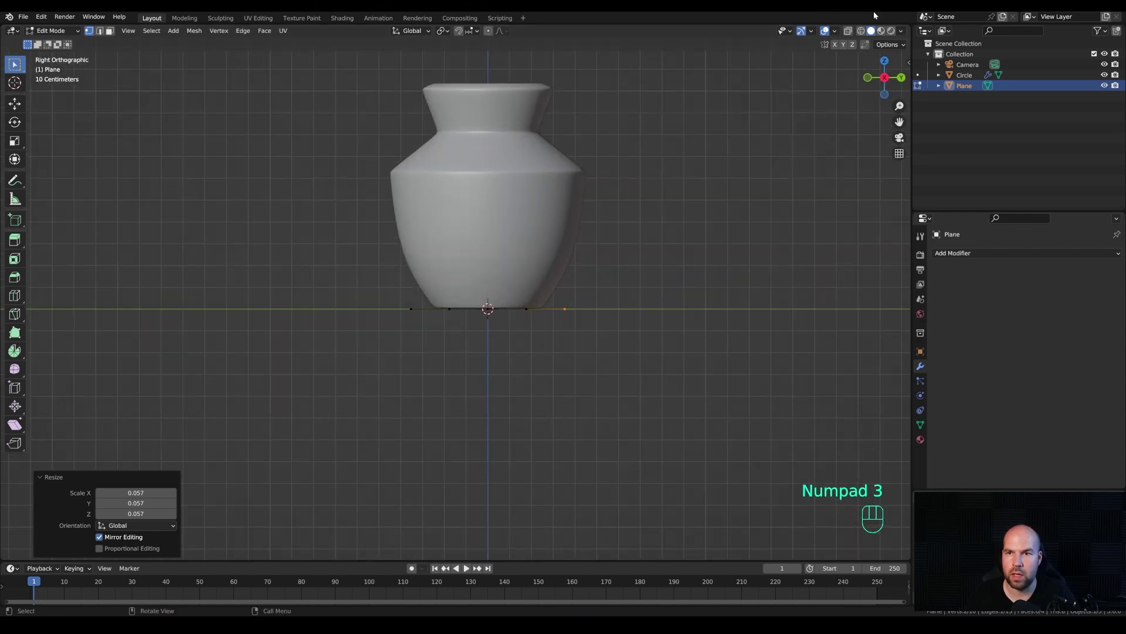
pyautogui.hotkey('alt', 'z')
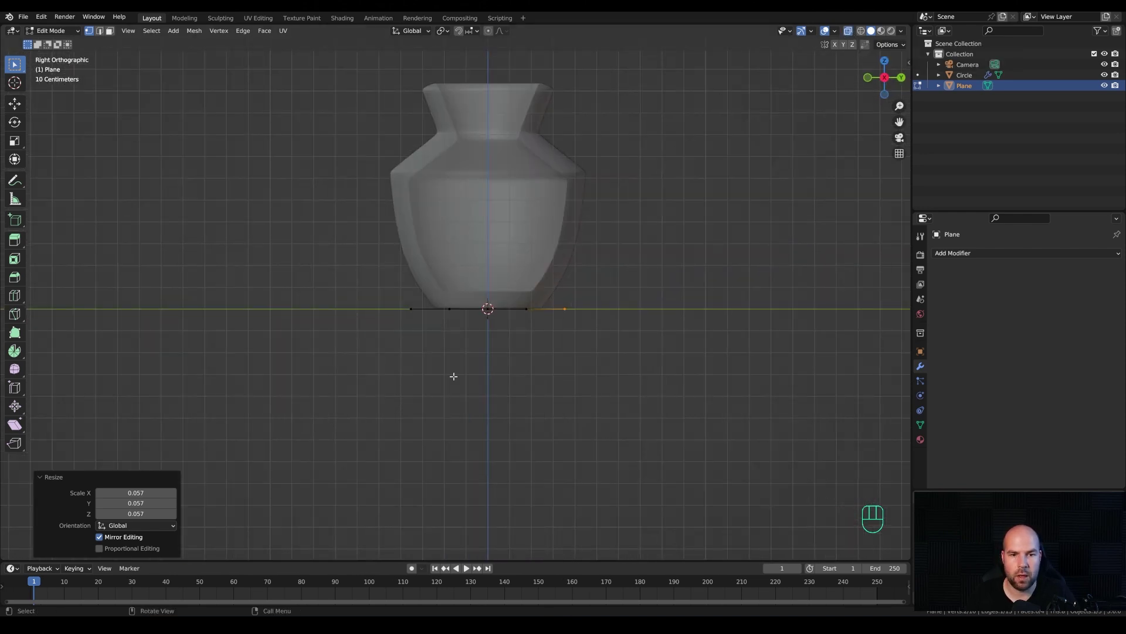
pyautogui.moveTo(353, 263); pyautogui.dragTo(624, 382)
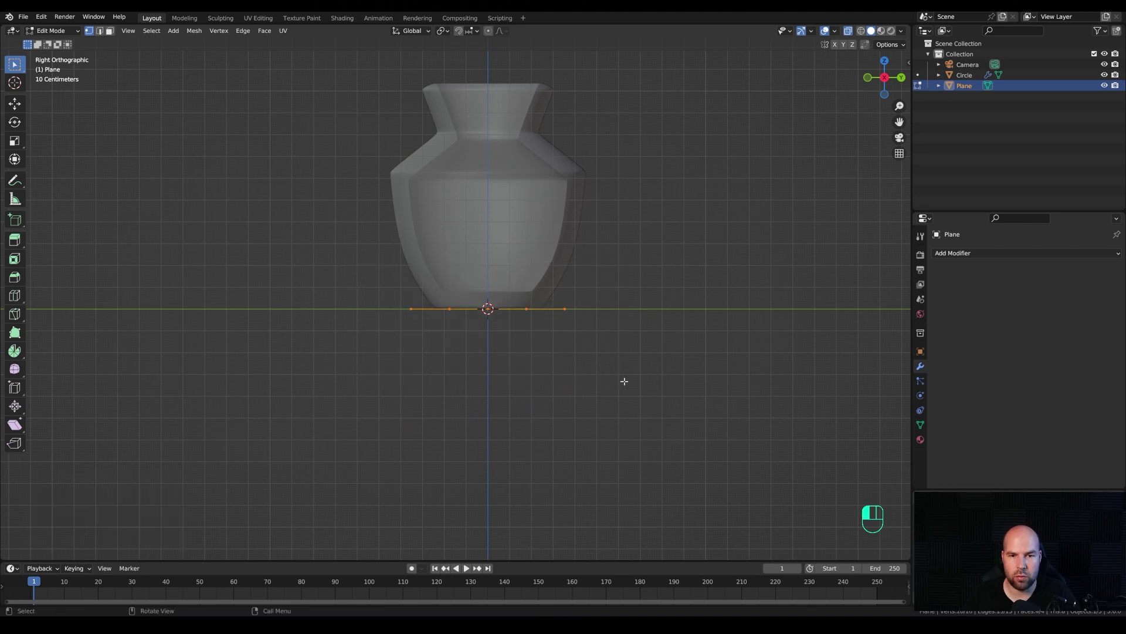
pyautogui.press('g')
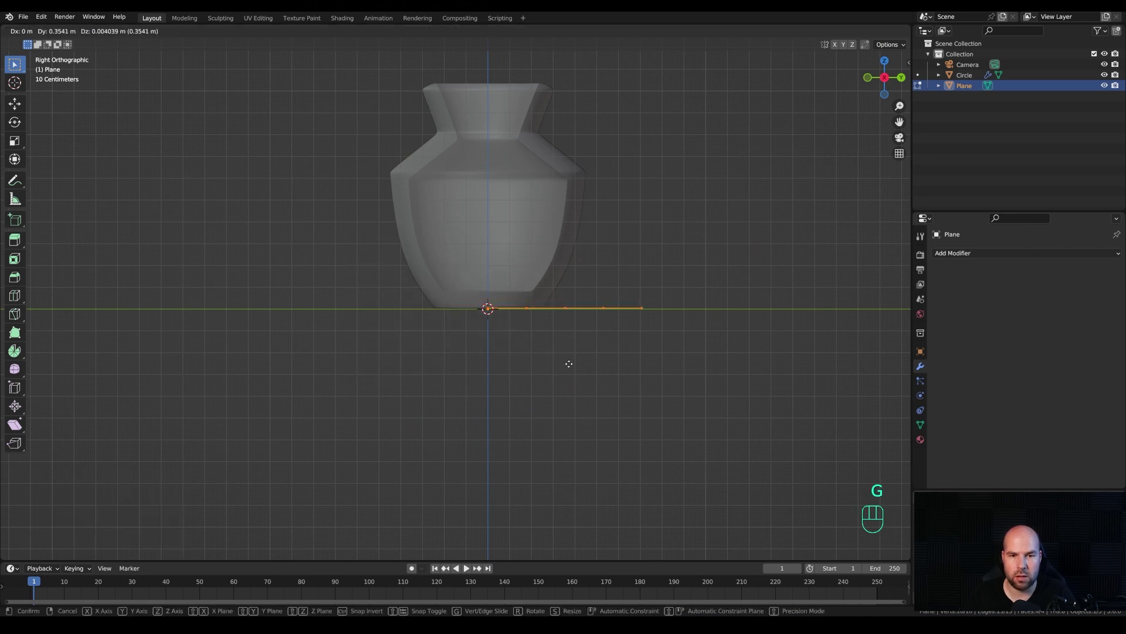
pyautogui.click(569, 364)
# Step: Curve the leaf upward in side view by progressively raising the vertex rows beyond its base, the last two by about 0.038 m in Z
pyautogui.moveTo(513, 270); pyautogui.dragTo(743, 360)
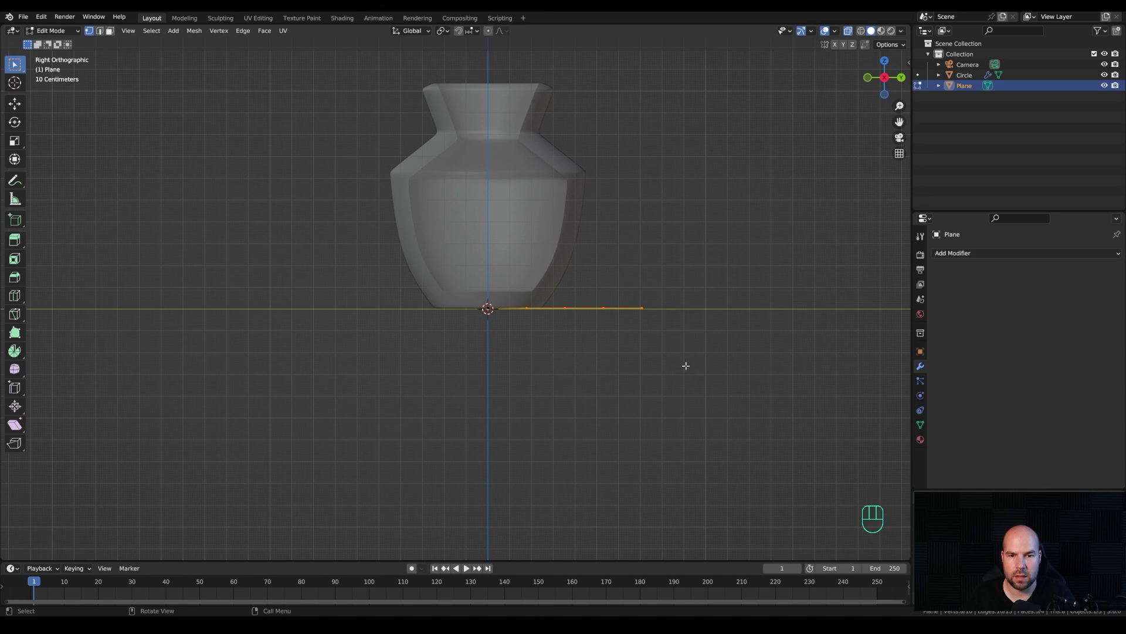
pyautogui.press('g')
pyautogui.click(675, 333)
pyautogui.press('g')
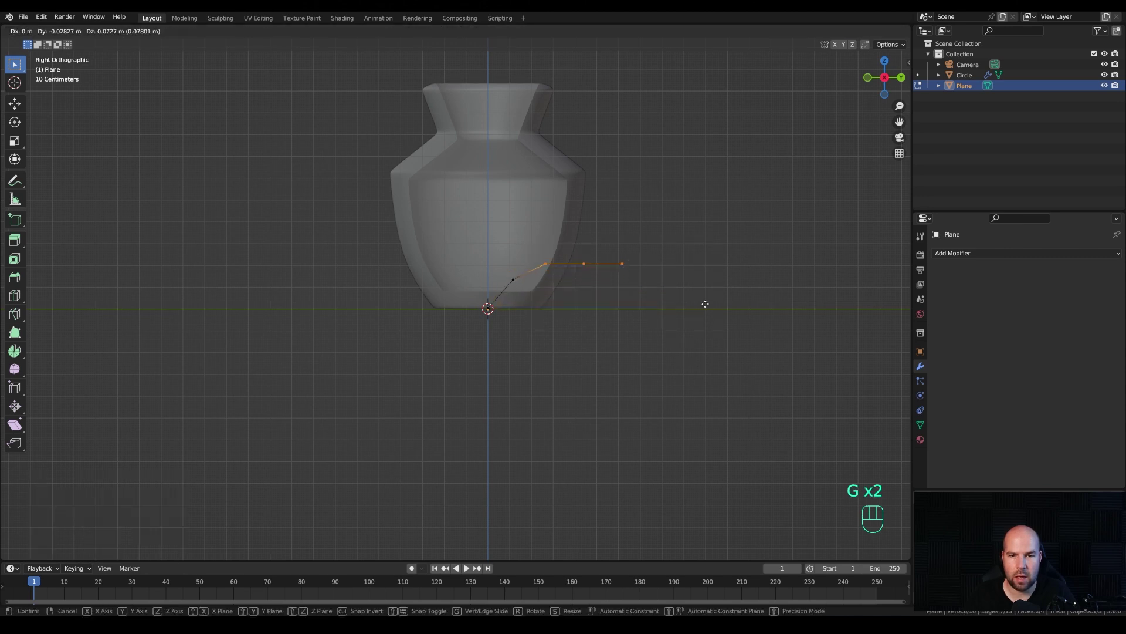
pyautogui.click(705, 300)
pyautogui.moveTo(558, 225); pyautogui.dragTo(631, 270)
pyautogui.press('g')
pyautogui.click(625, 247)
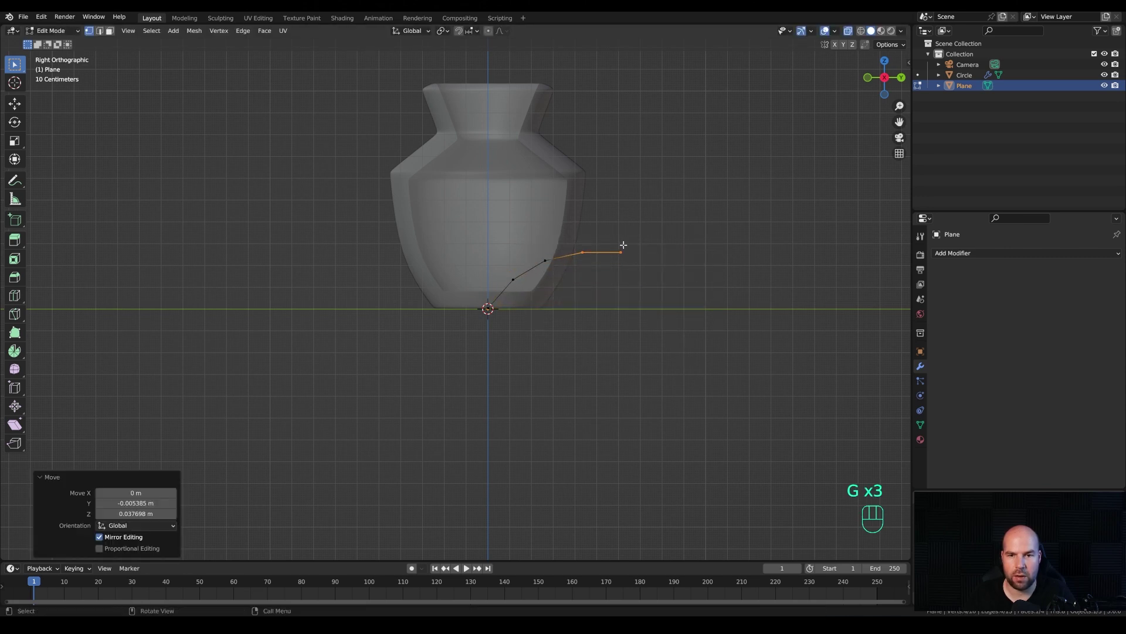
# Step: Add one centred loop cut running lengthwise through the leaf from base to tip
pyautogui.moveTo(615, 239); pyautogui.dragTo(578, 333, button='middle')
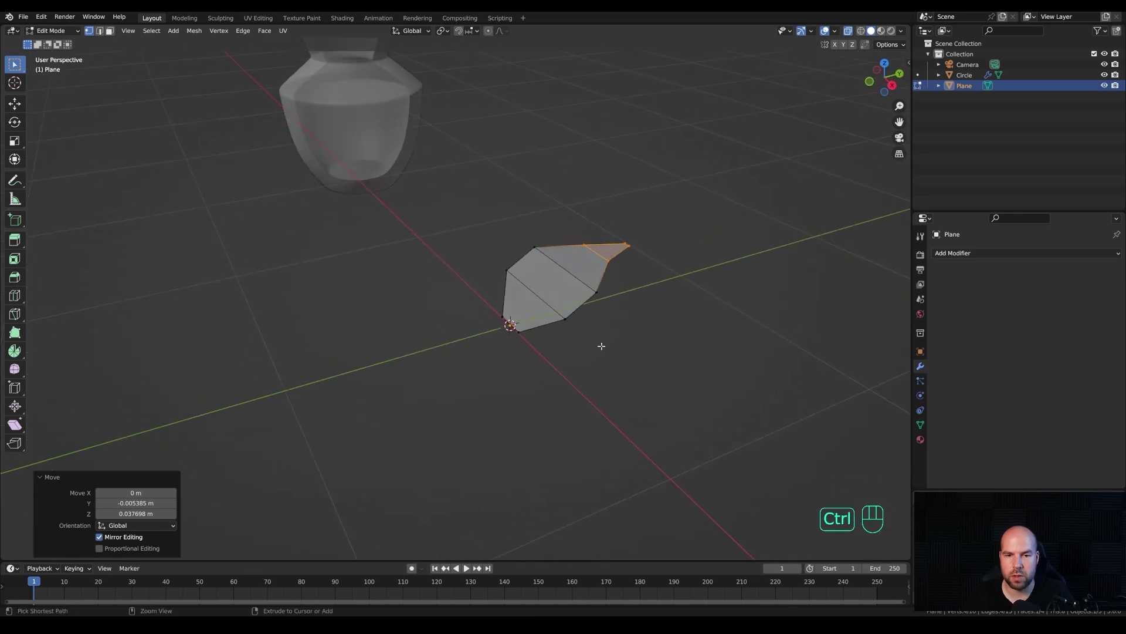
pyautogui.hotkey('ctrl', 'r')
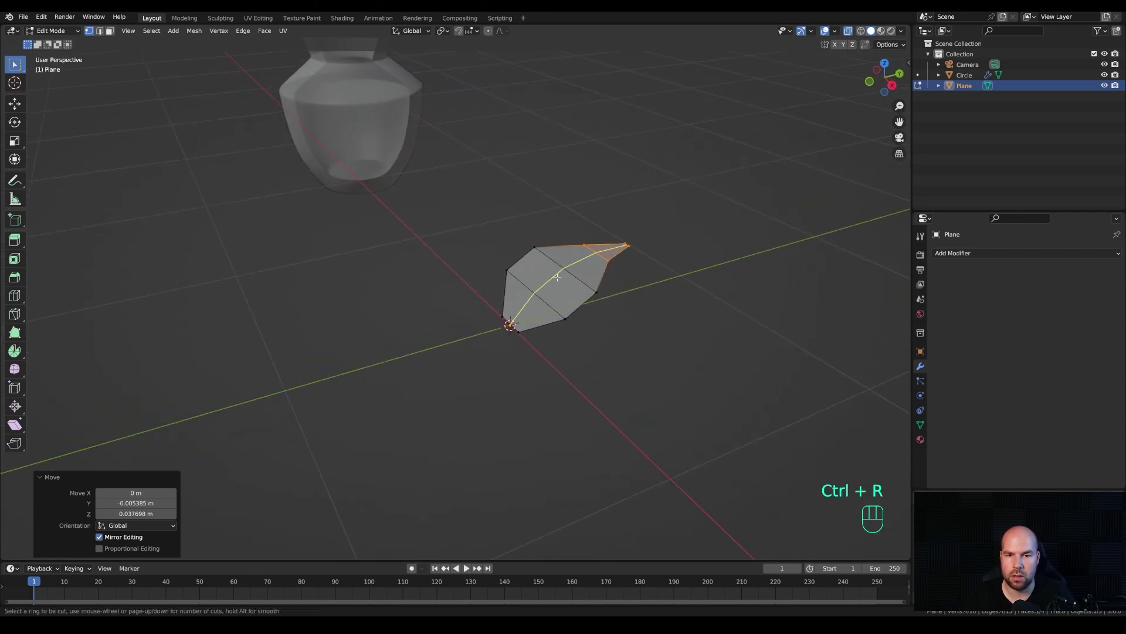
pyautogui.click(549, 267)
pyautogui.rightClick(548, 267)
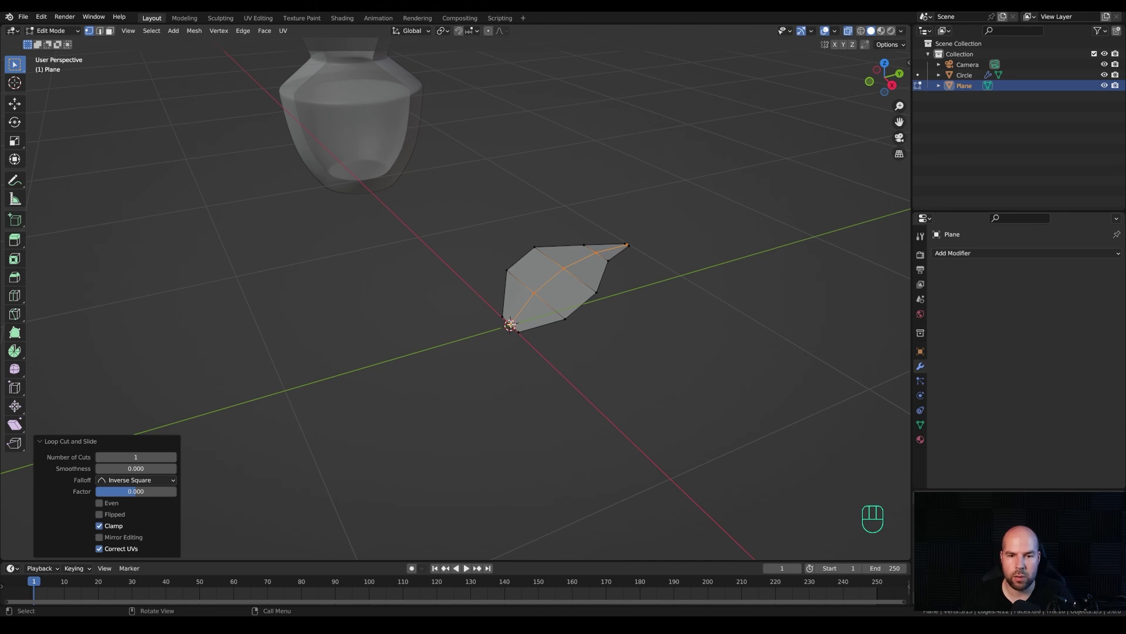
# Step: Slide the middle vertex of the leaf's base outward beyond its edge, unclamped, by a factor of about -0.23
pyautogui.click(511, 324)
pyautogui.press('g')
pyautogui.press('g')
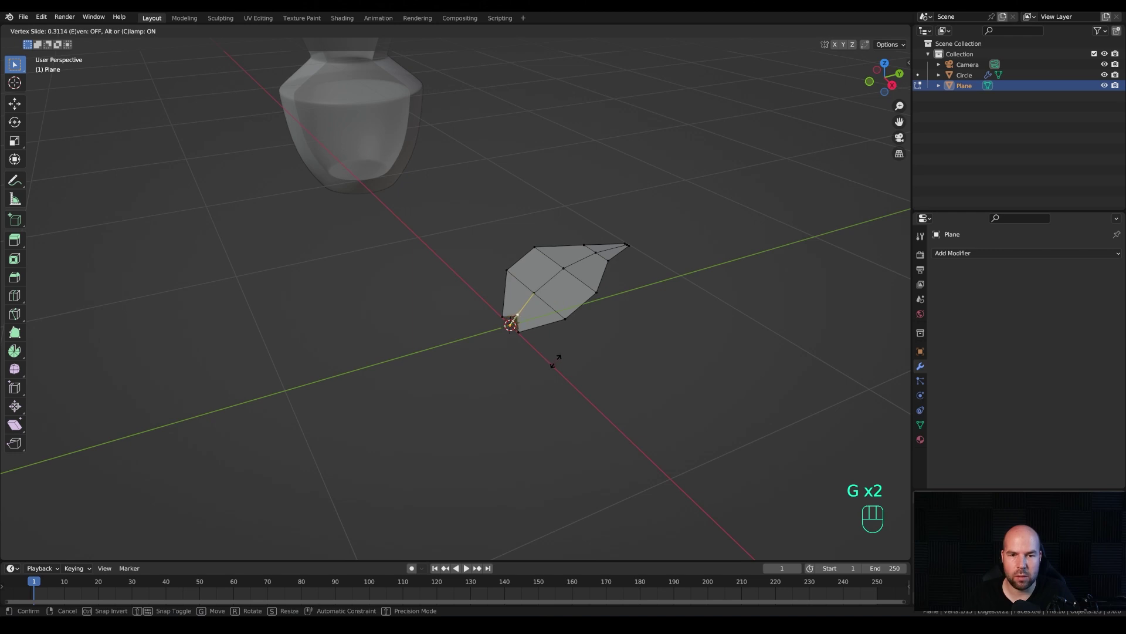
pyautogui.press('alt')
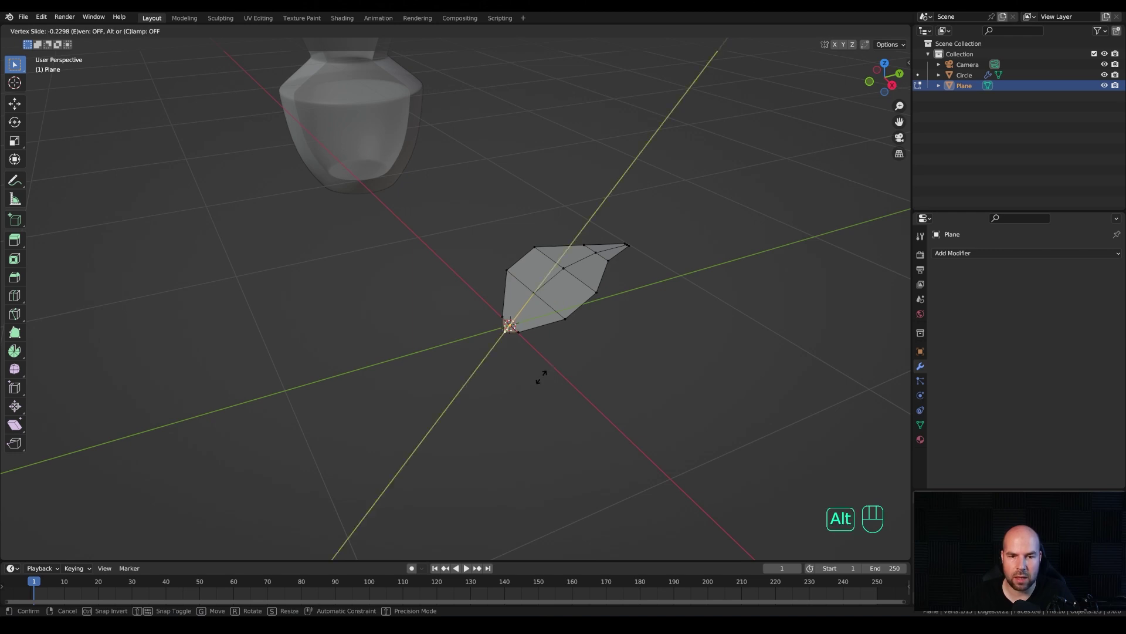
pyautogui.click(541, 378)
# Step: Slide the middle vertex of the leaf's tip outward, unclamped, by a factor of about -0.10 to sharpen the point
pyautogui.moveTo(541, 377); pyautogui.dragTo(495, 395, button='middle')
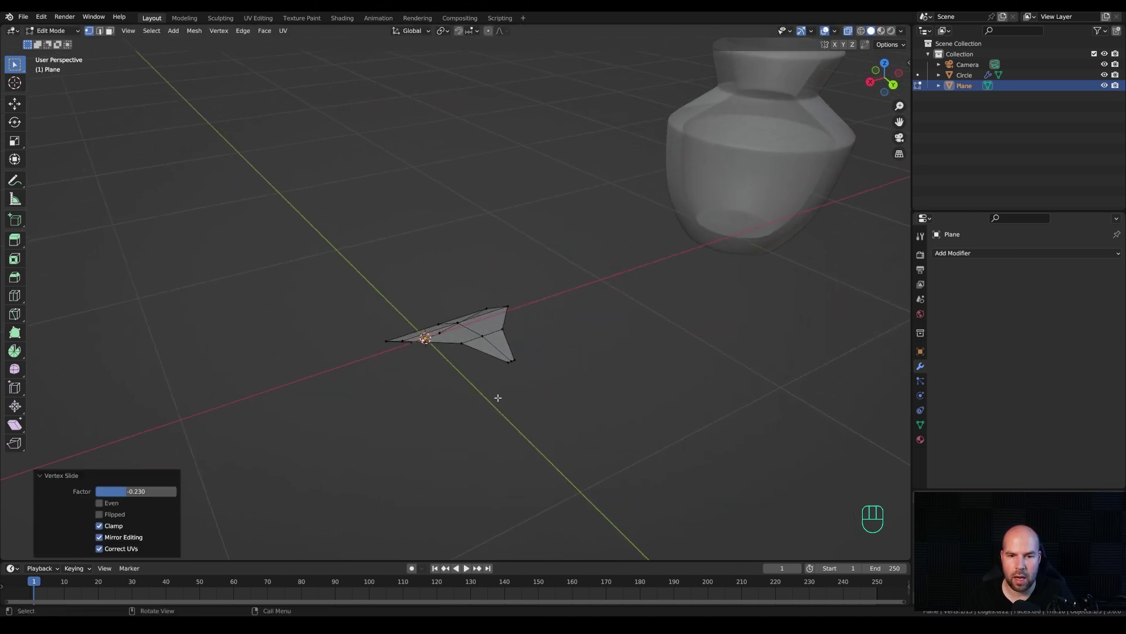
pyautogui.click(514, 362)
pyautogui.press('g')
pyautogui.press('g')
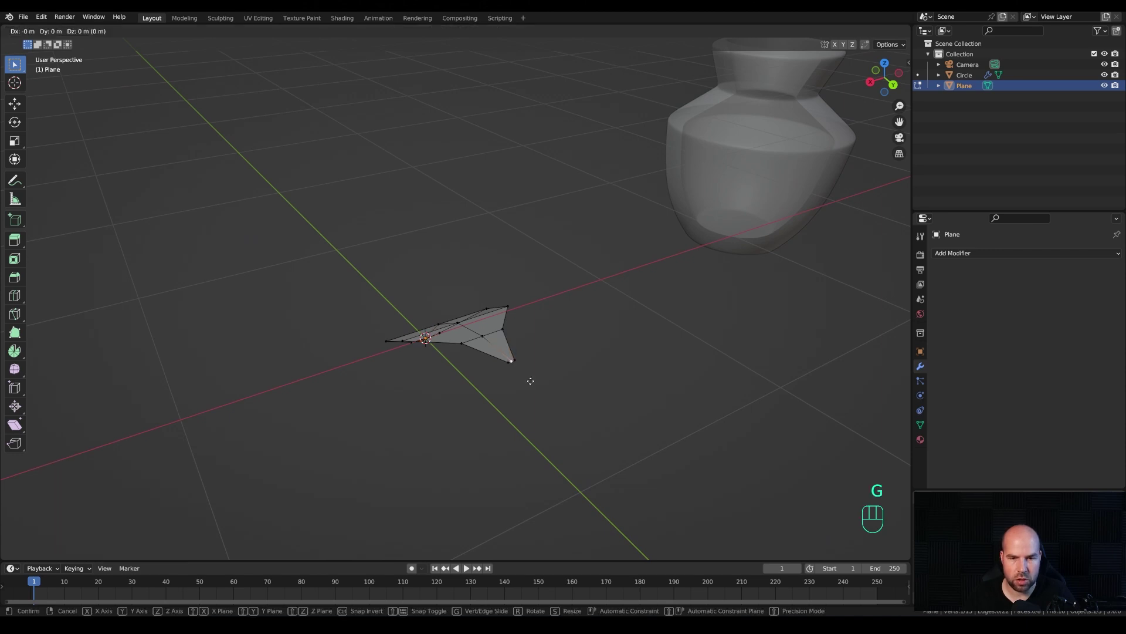
pyautogui.press('alt')
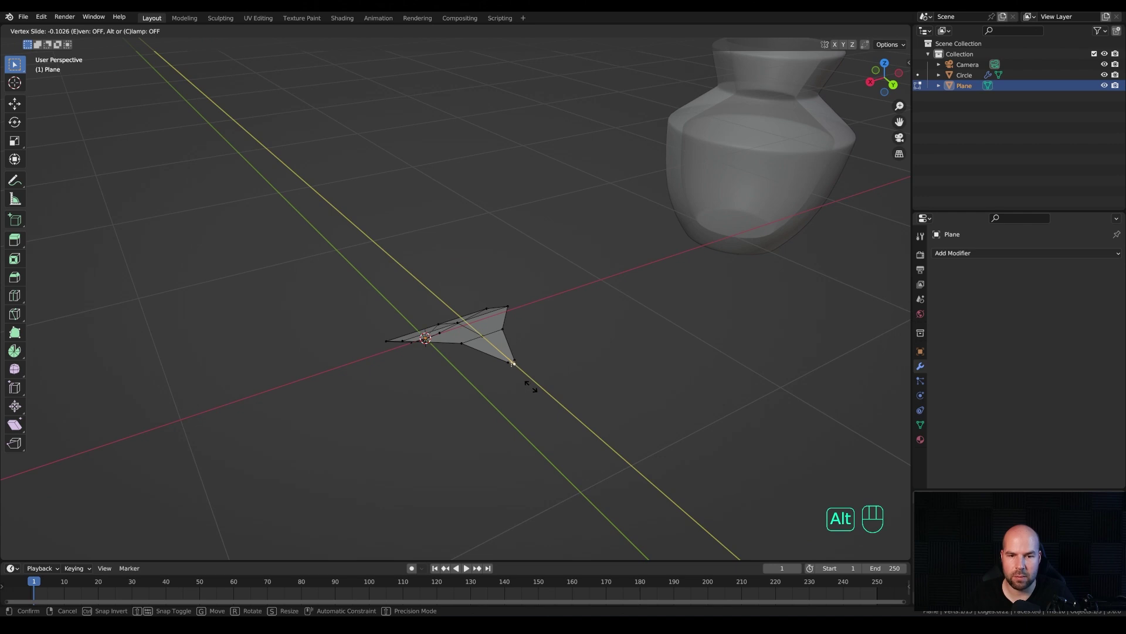
pyautogui.click(531, 386)
# Step: Extrude all the leaf's faces along their normals by about 0.044 m to give it thickness
pyautogui.moveTo(425, 360); pyautogui.dragTo(549, 381, button='middle')
pyautogui.press('a')
pyautogui.hotkey('alt', 'e')
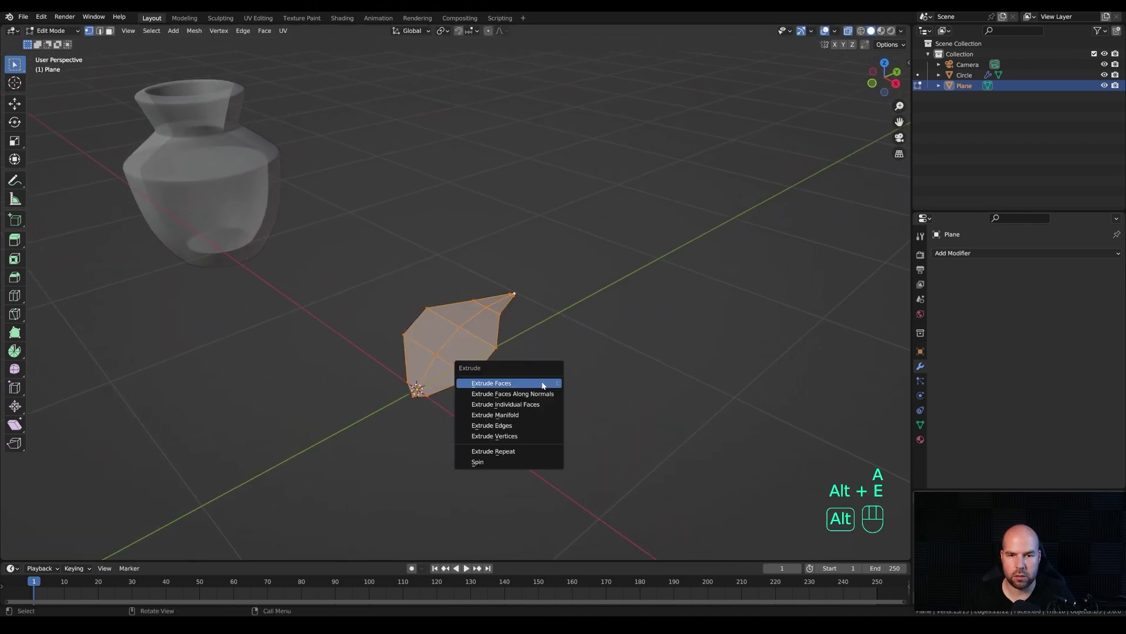
pyautogui.click(528, 391)
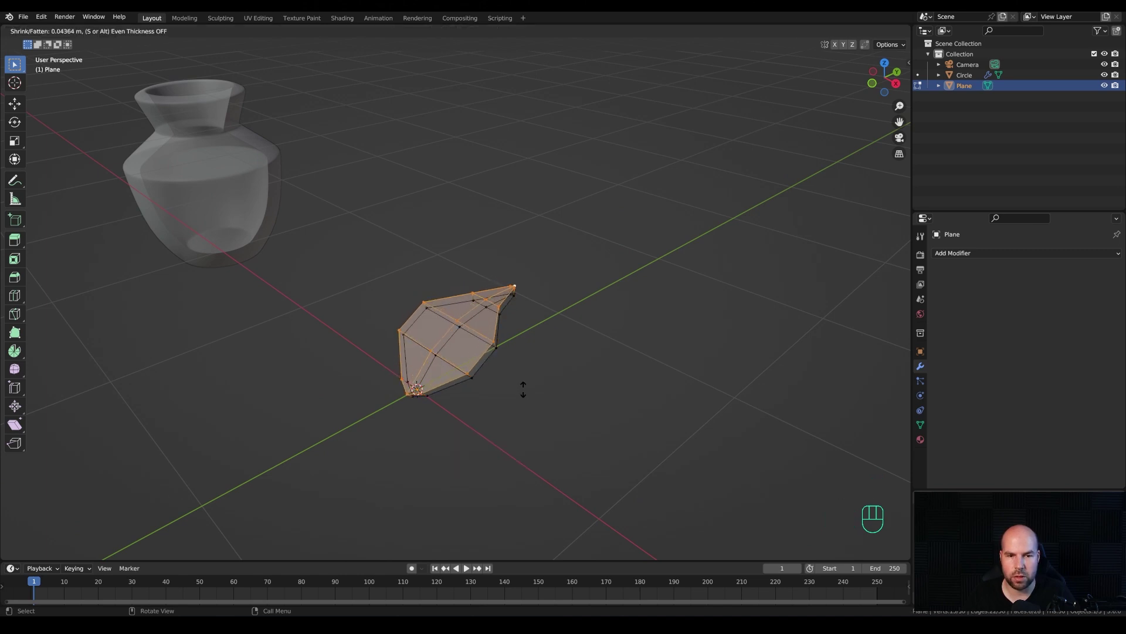
pyautogui.click(522, 389)
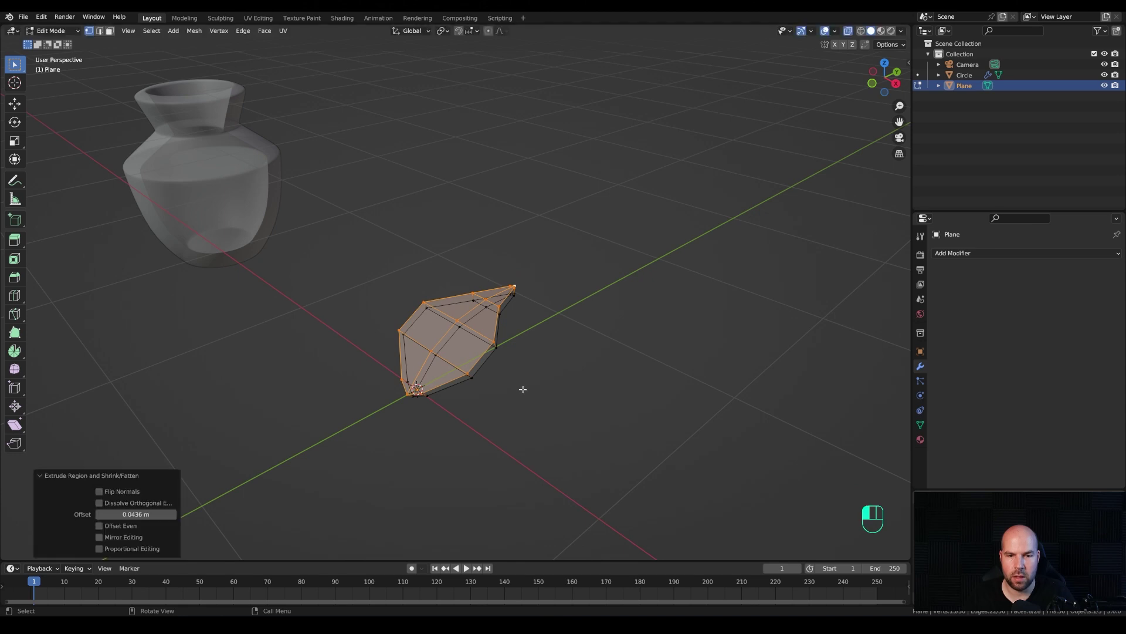
# Step: In side view, move the first two upper vertex rows beyond the leaf's base outward to thicken its lower bend
pyautogui.press('KP_3')
pyautogui.scroll(1, 442, 312)
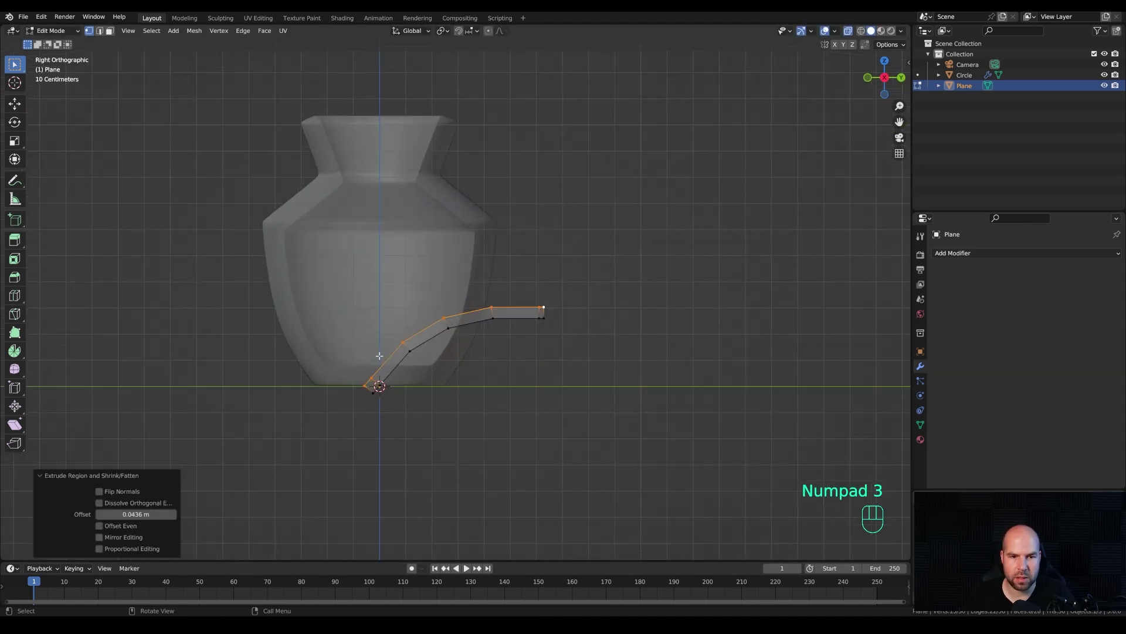
pyautogui.click(402, 342)
pyautogui.press('g')
pyautogui.click(455, 330)
pyautogui.press('g')
pyautogui.click(458, 309)
# Step: Raise the upper vertices before the tip about 0.026 m, and move the tip's upper vertices about -0.015 m in Y and -0.016 m in Z
pyautogui.click(491, 307)
pyautogui.press('g')
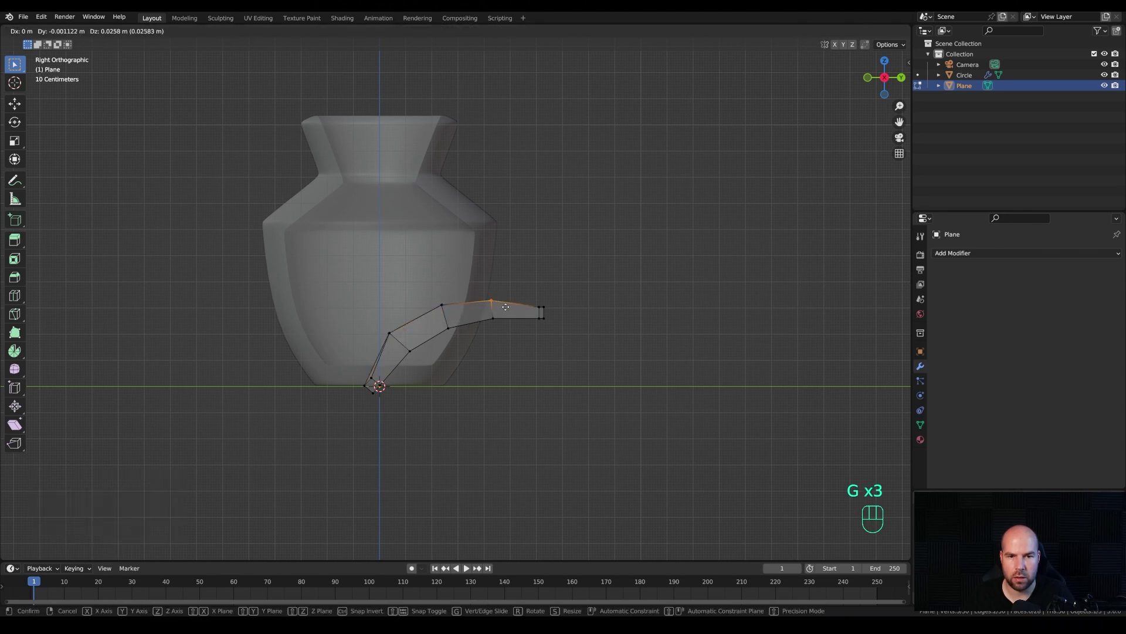
pyautogui.click(544, 305)
pyautogui.click(564, 312)
pyautogui.press('g')
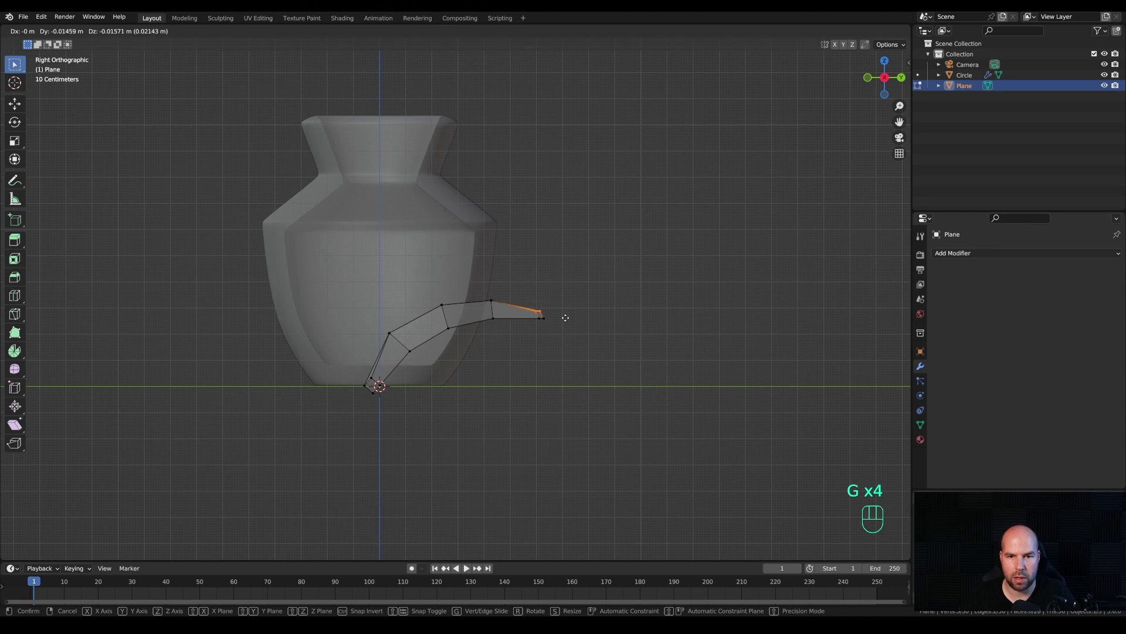
pyautogui.click(566, 317)
# Step: Bevel the two centre edges along the leaf's upper surface about 0.045 m wide with 2 segments
pyautogui.moveTo(565, 317); pyautogui.dragTo(437, 348, button='middle')
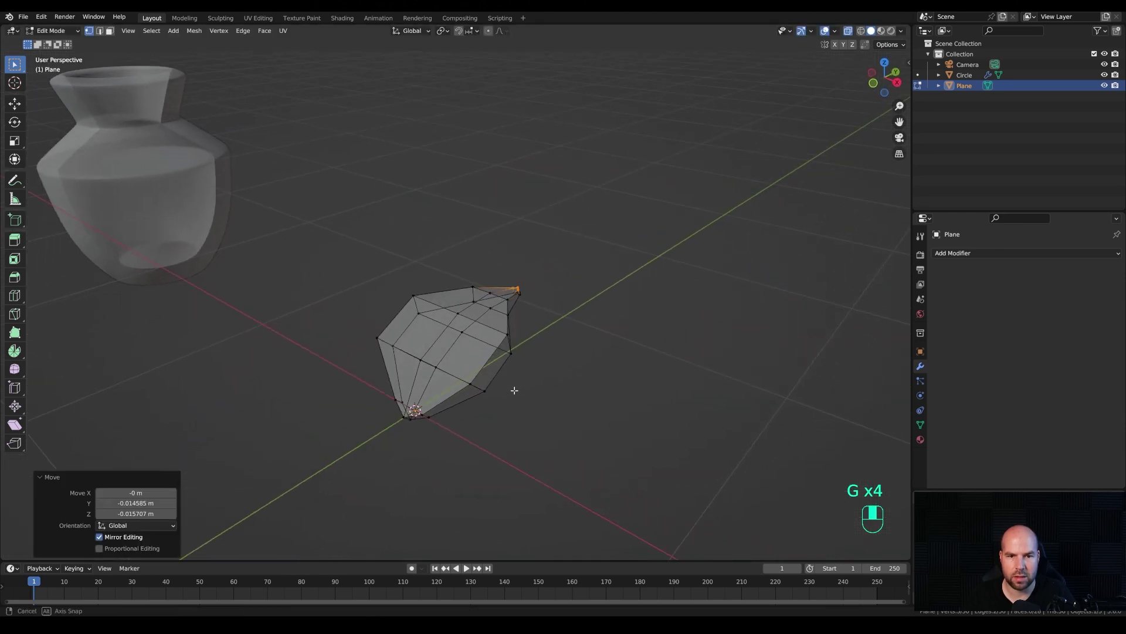
pyautogui.press('2')
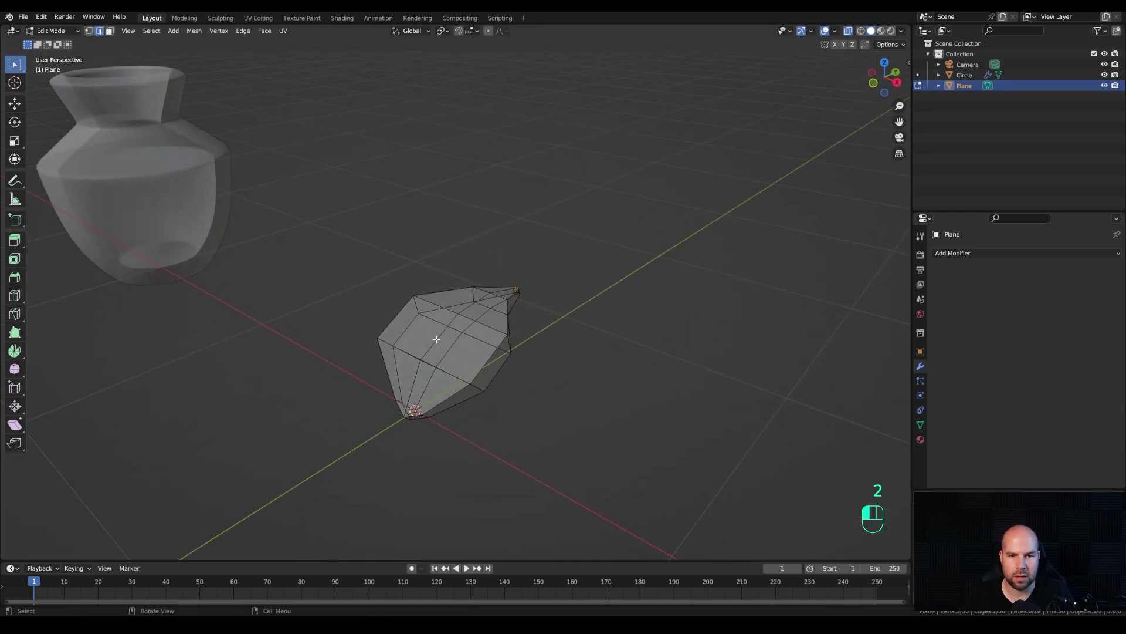
pyautogui.click(440, 339)
pyautogui.keyDown('shift'); pyautogui.click(469, 308); pyautogui.keyUp('shift')
pyautogui.moveTo(469, 308); pyautogui.dragTo(571, 327, button='middle')
pyautogui.hotkey('ctrl', 'b')
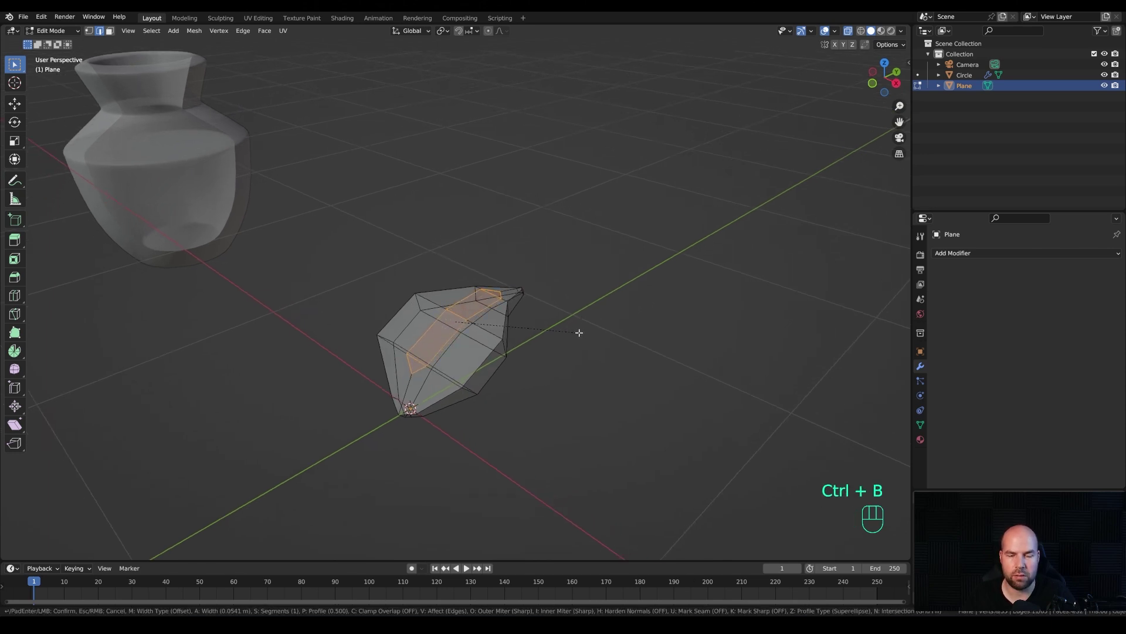
pyautogui.press('shift')
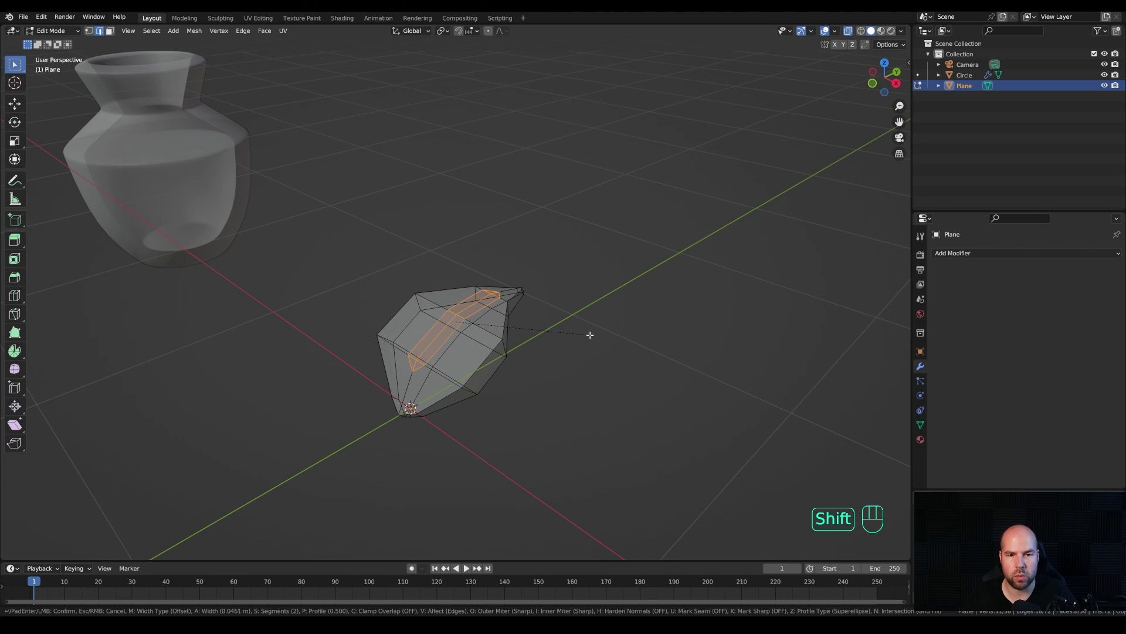
pyautogui.keyDown('shift'); pyautogui.click(587, 334); pyautogui.keyUp('shift')
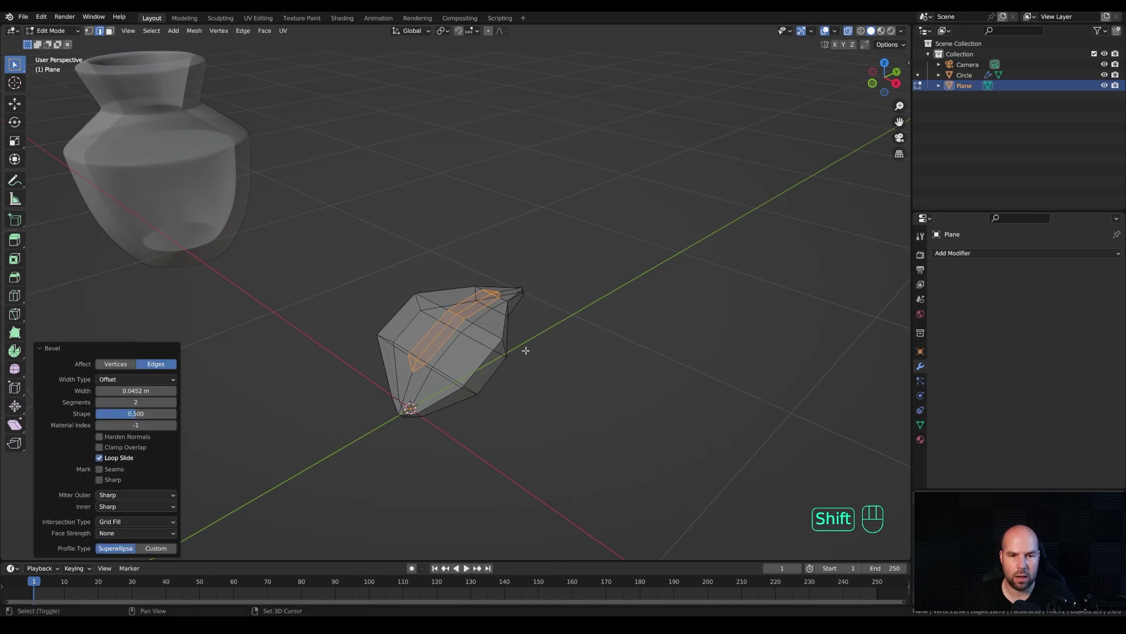
# Step: Slide the bevelled strip's base-end vertex towards the leaf's base and its tip-end vertex towards the leaf's tip
pyautogui.press('1')
pyautogui.click(414, 373)
pyautogui.press('g')
pyautogui.press('g')
pyautogui.click(471, 422)
pyautogui.moveTo(471, 422); pyautogui.dragTo(500, 317, button='middle')
pyautogui.click(502, 316)
pyautogui.press('g')
pyautogui.press('g')
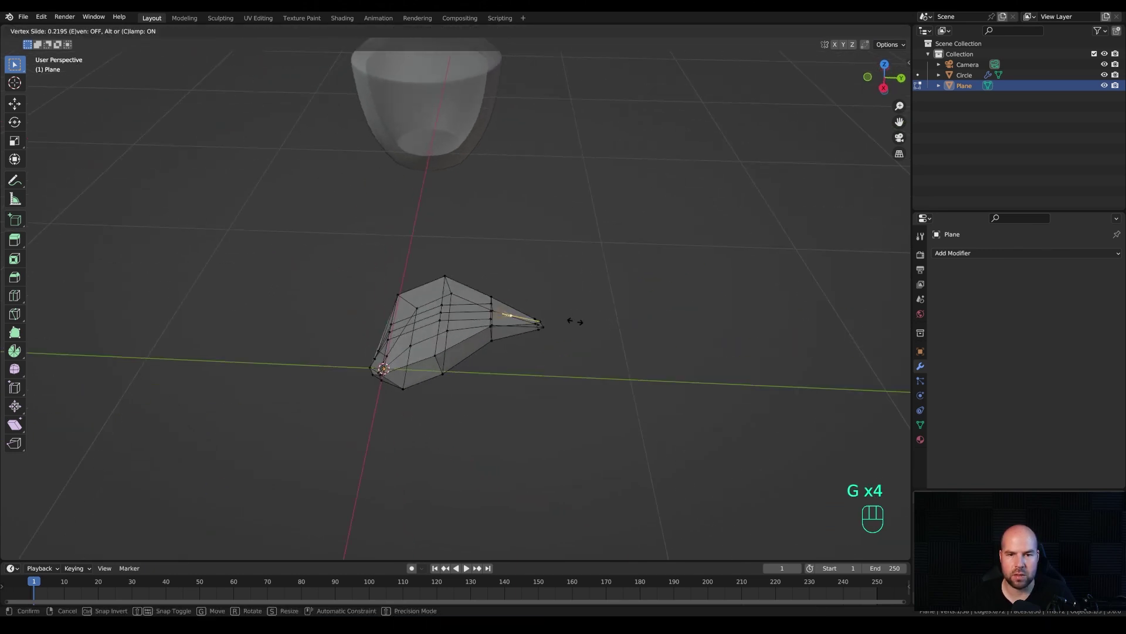
pyautogui.click(588, 322)
# Step: Select the three middle vertices of the bevelled strip and sink them into the leaf in side view to form a groove
pyautogui.moveTo(587, 323); pyautogui.dragTo(446, 340, button='middle')
pyautogui.click(413, 363)
pyautogui.keyDown('shift'); pyautogui.click(453, 319); pyautogui.keyUp('shift')
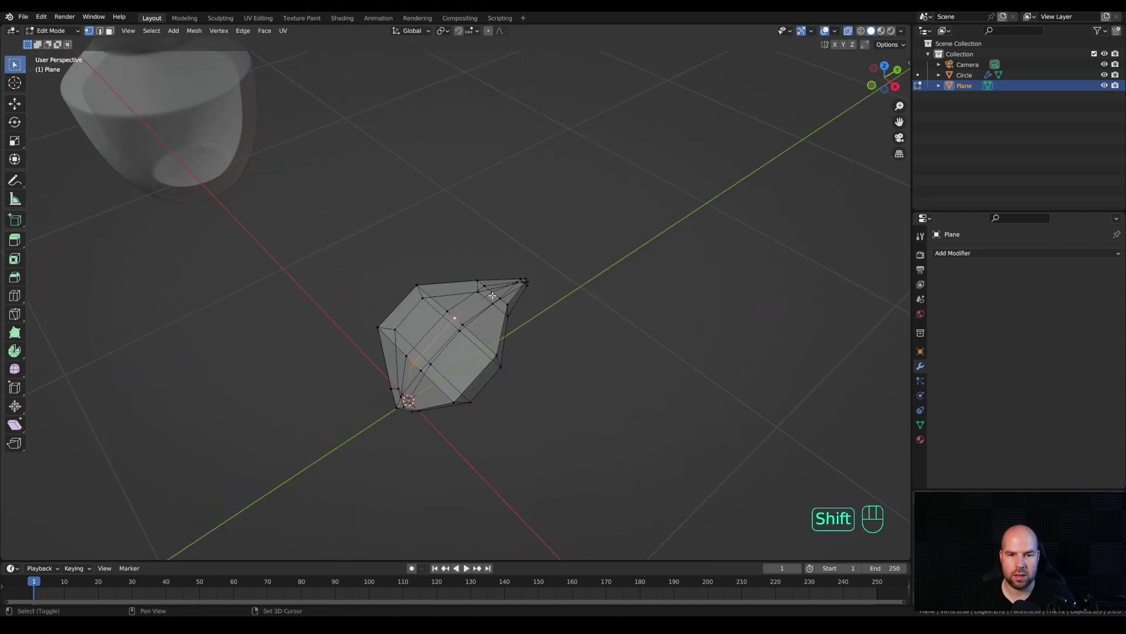
pyautogui.keyDown('shift'); pyautogui.click(495, 291); pyautogui.keyUp('shift')
pyautogui.moveTo(602, 352); pyautogui.dragTo(604, 327, button='middle')
pyautogui.press('KP_3')
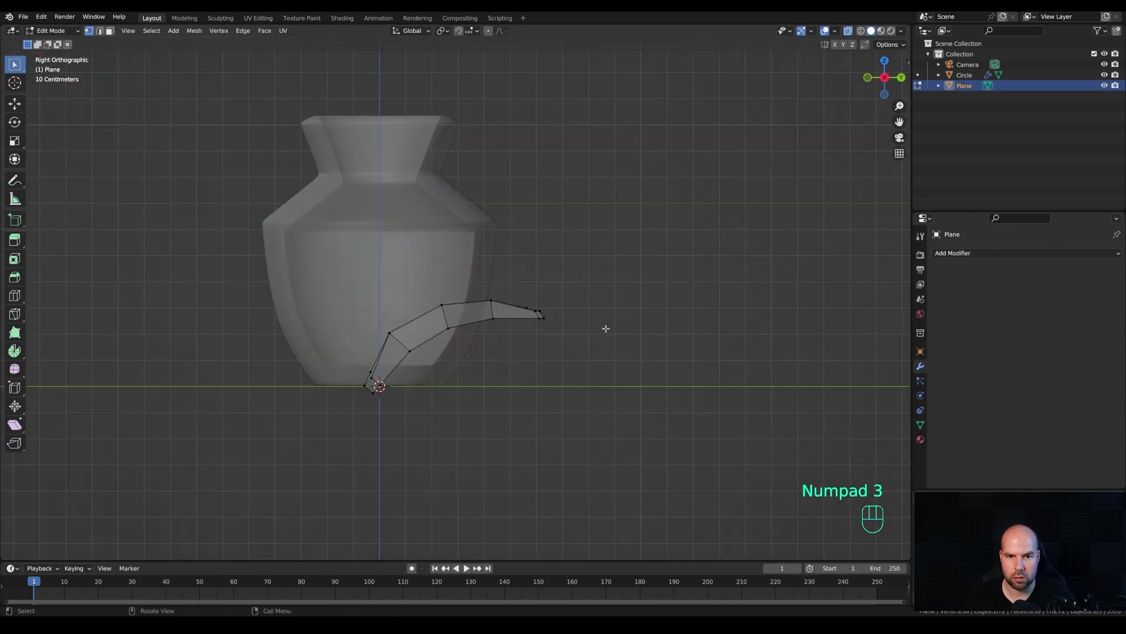
pyautogui.press('g')
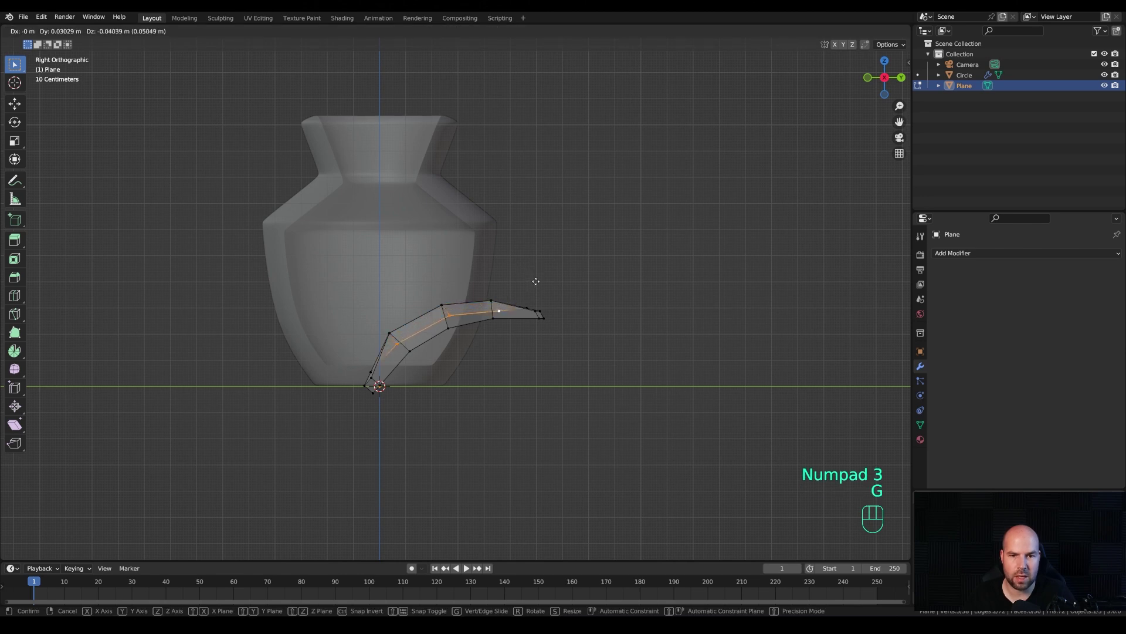
pyautogui.click(597, 308)
# Step: Rotate the groove vertices about -5° in side view and shift them back about -0.017 m in Y and -0.003 m in Z
pyautogui.press('r')
pyautogui.click(602, 303)
pyautogui.press('g')
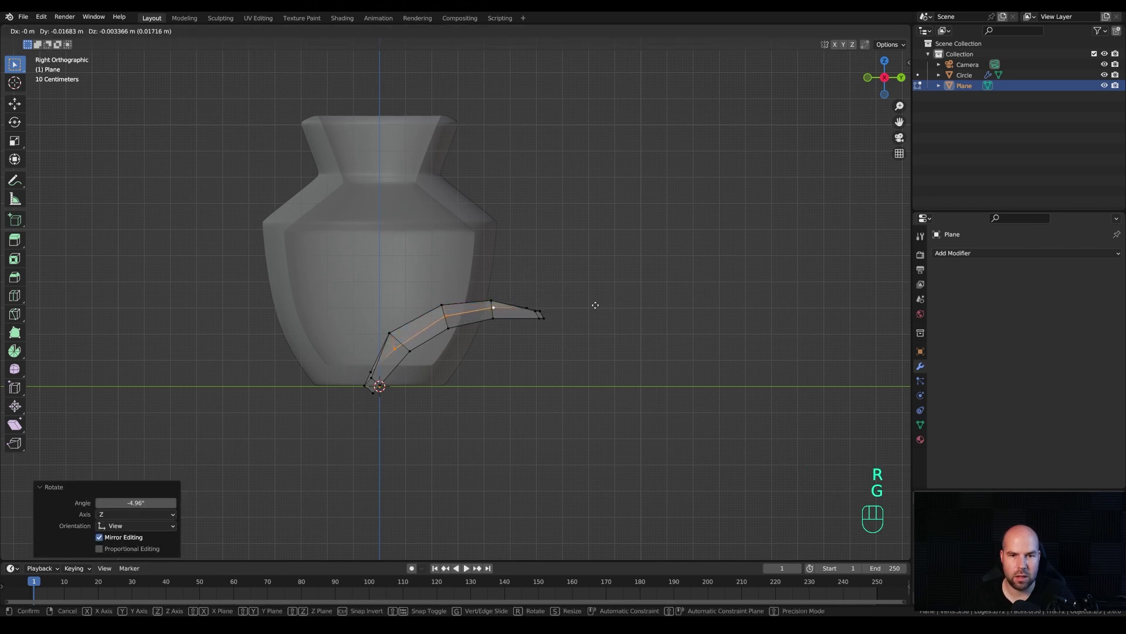
pyautogui.click(568, 308)
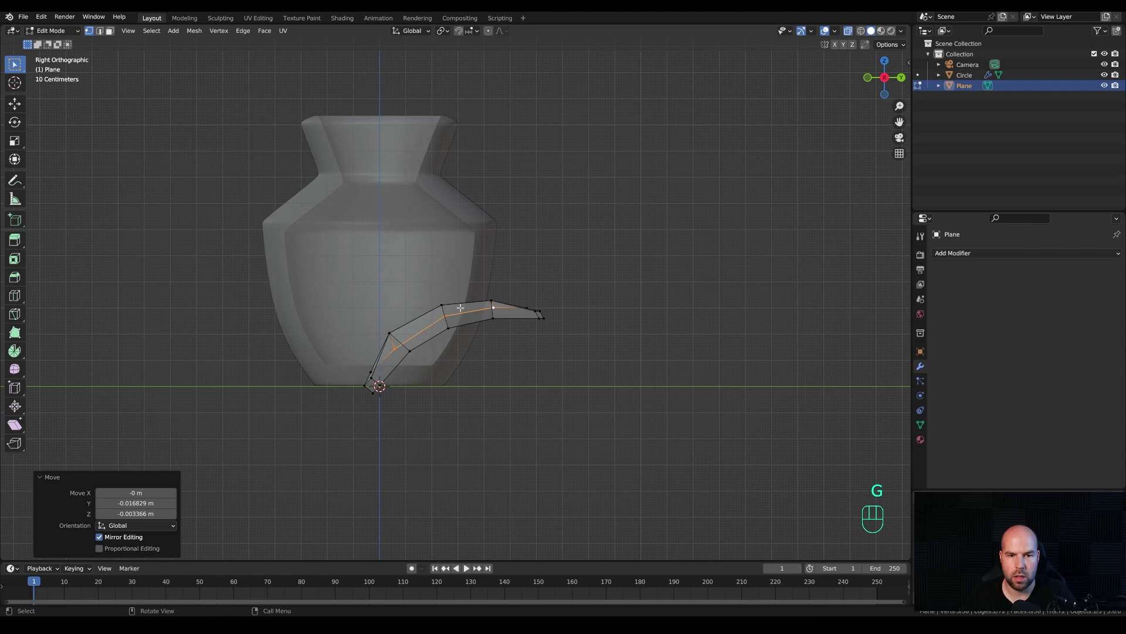
pyautogui.press('g')
pyautogui.click(410, 346)
# Step: Return to Object Mode, add a level 2 Subdivision modifier to the leaf and shade it smooth
pyautogui.moveTo(431, 339); pyautogui.dragTo(544, 385, button='middle')
pyautogui.press('Tab')
pyautogui.keyDown('ctrl'); pyautogui.moveTo(582, 344); pyautogui.dragTo(554, 354, button='middle'); pyautogui.keyUp('ctrl')
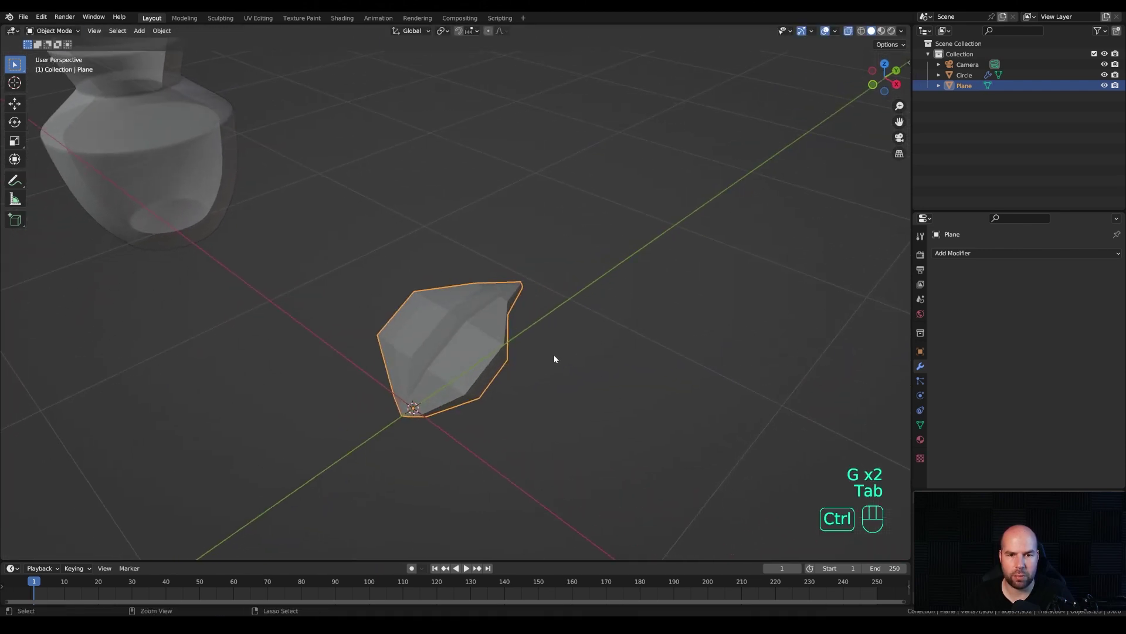
pyautogui.hotkey('ctrl', '2')
pyautogui.moveTo(465, 344); pyautogui.dragTo(514, 325, button='middle')
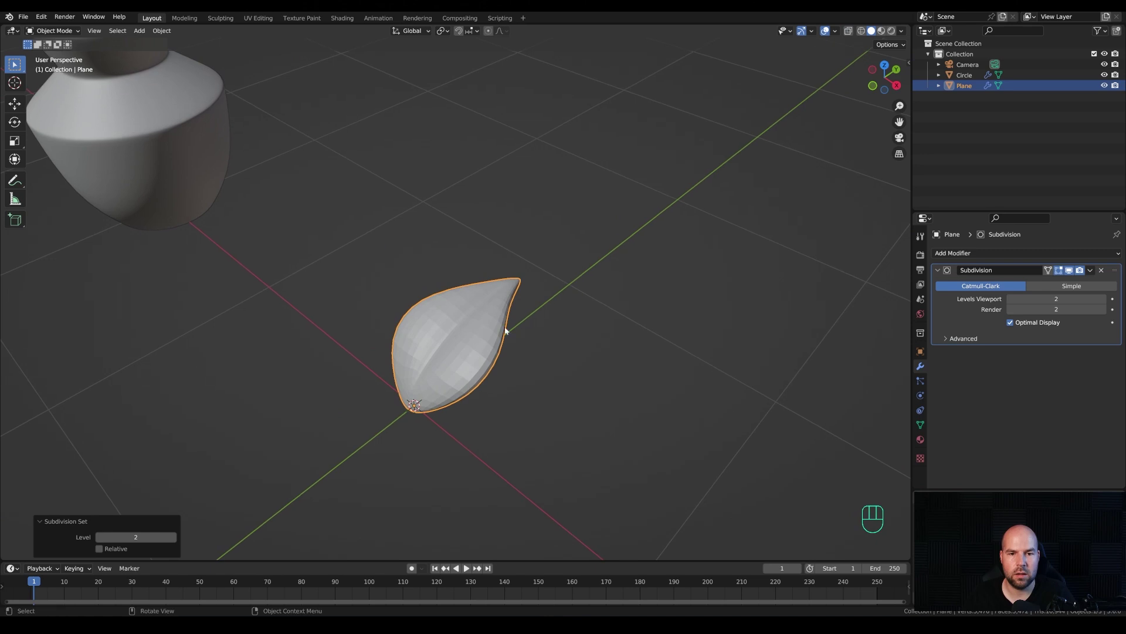
pyautogui.rightClick(477, 330)
pyautogui.click(446, 330)
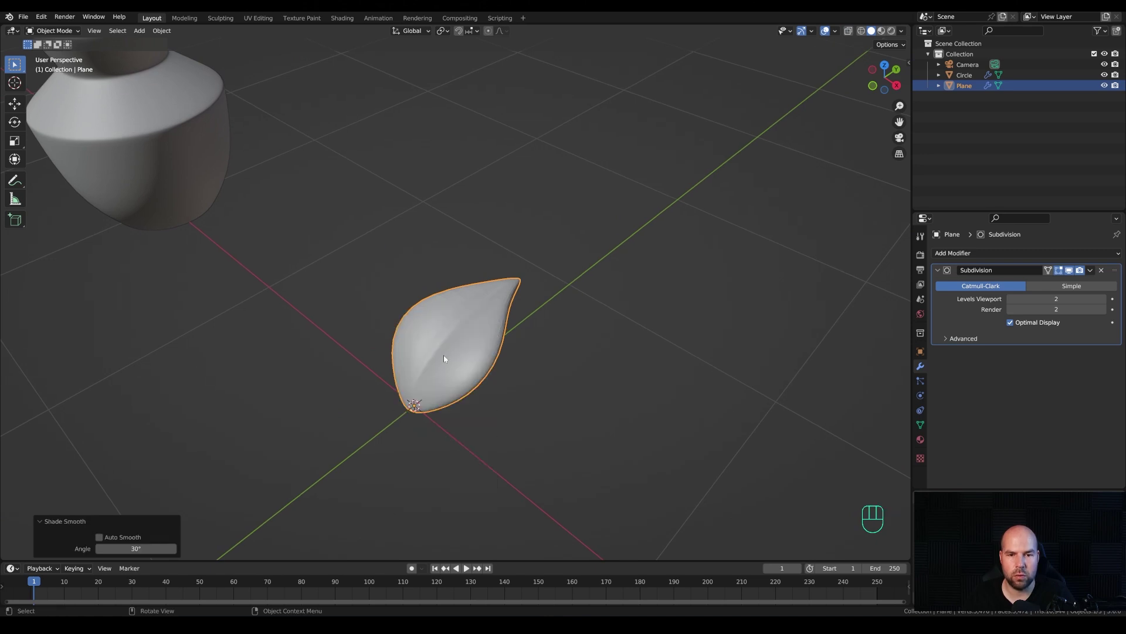
# Step: Move the finished leaf about 1.94 m along the X axis, clear of the origin
pyautogui.scroll(-3, 435, 277)
pyautogui.moveTo(435, 277); pyautogui.dragTo(450, 356, button='middle')
pyautogui.press('g')
pyautogui.press('x')
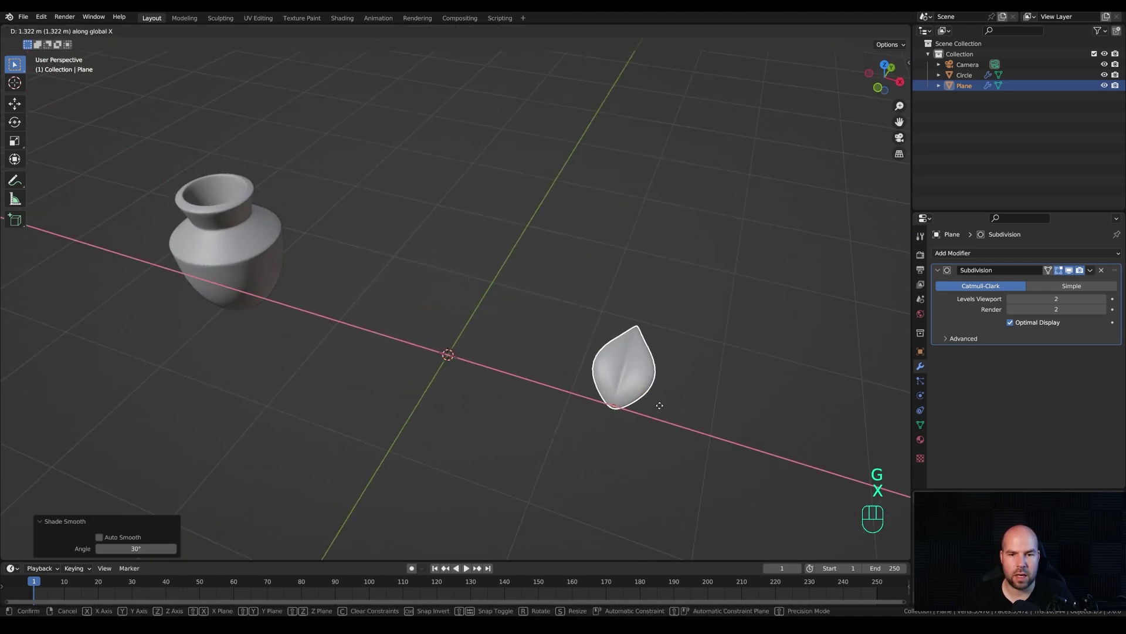
pyautogui.click(710, 417)
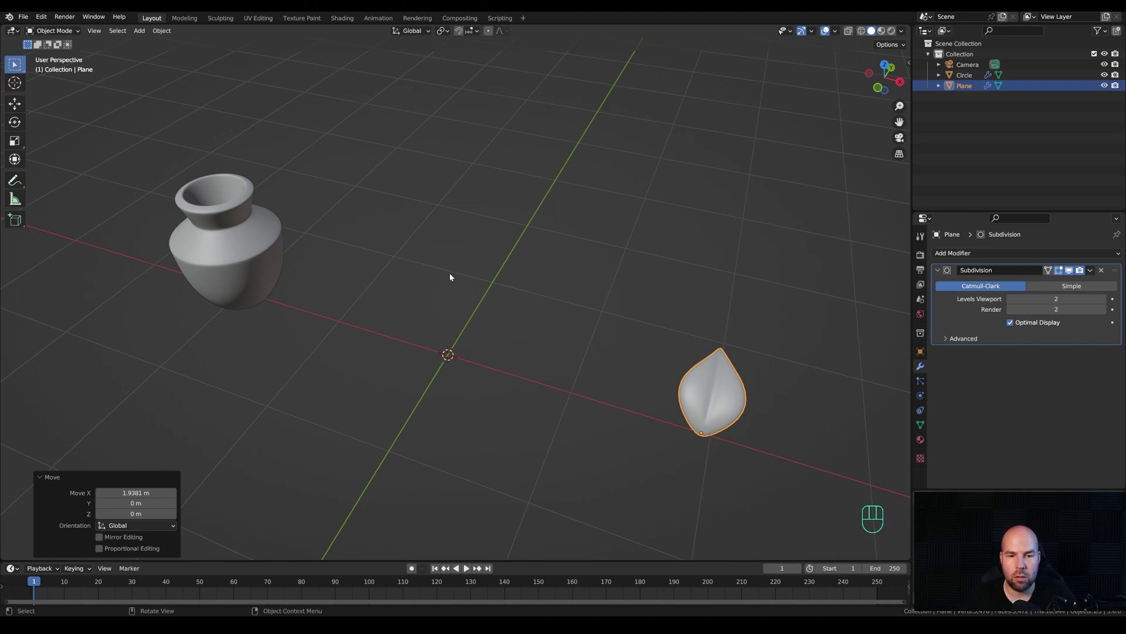
# Step: Add a new plane at the origin and scale its mesh down to a small square in Edit Mode
pyautogui.hotkey('shift', 'a')
pyautogui.moveTo(455, 276)
pyautogui.click(490, 277)
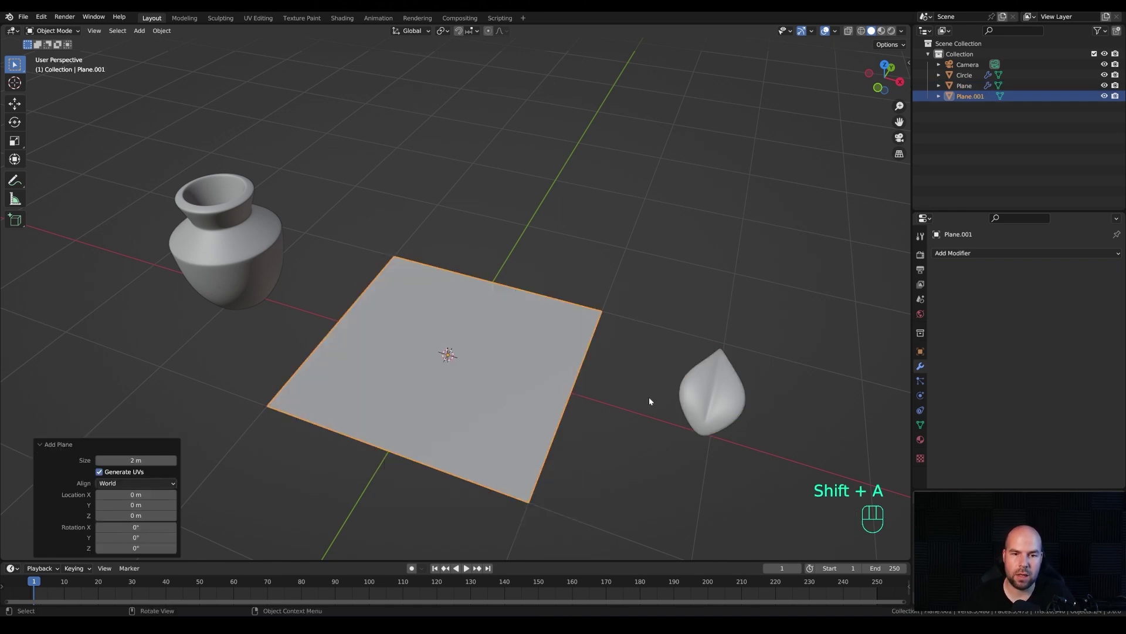
pyautogui.press('Tab')
pyautogui.press('s')
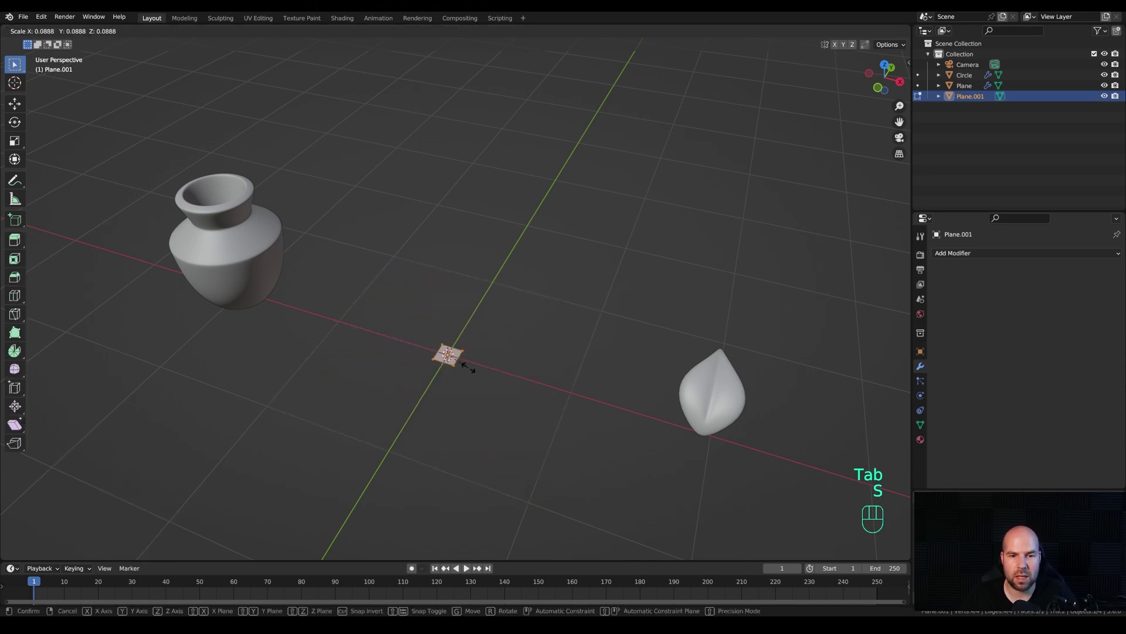
pyautogui.click(583, 389)
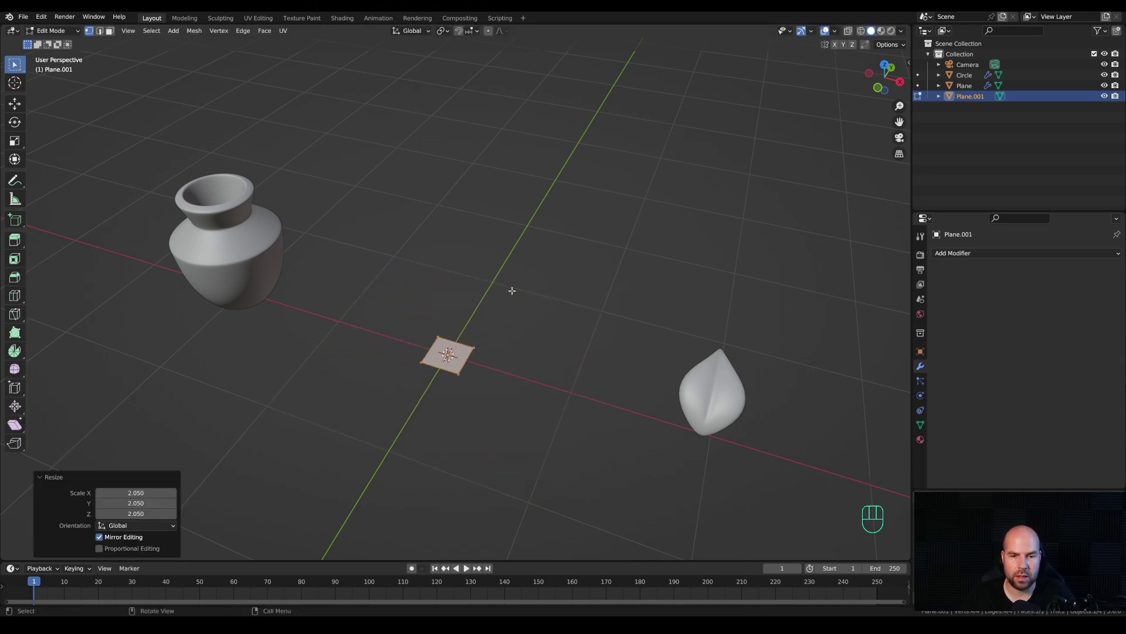
# Step: In side view with X-ray on, move the new plane's mesh about 0.159 m in Y so one edge meets the origin
pyautogui.press('KP_3')
pyautogui.scroll(3, 356, 329)
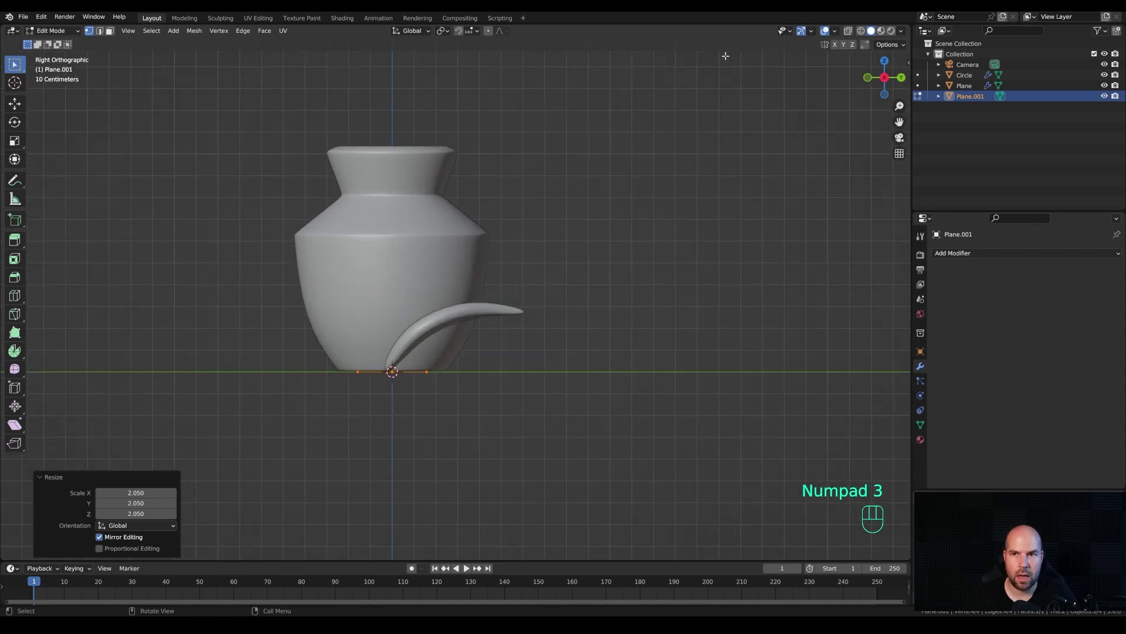
pyautogui.click(848, 31)
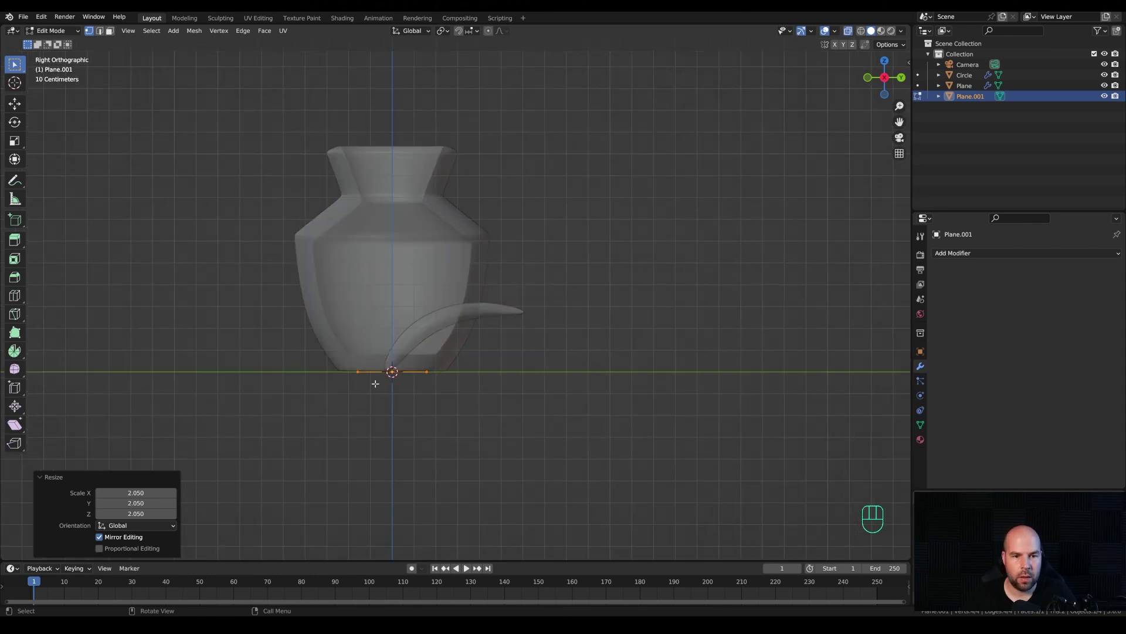
pyautogui.press('g')
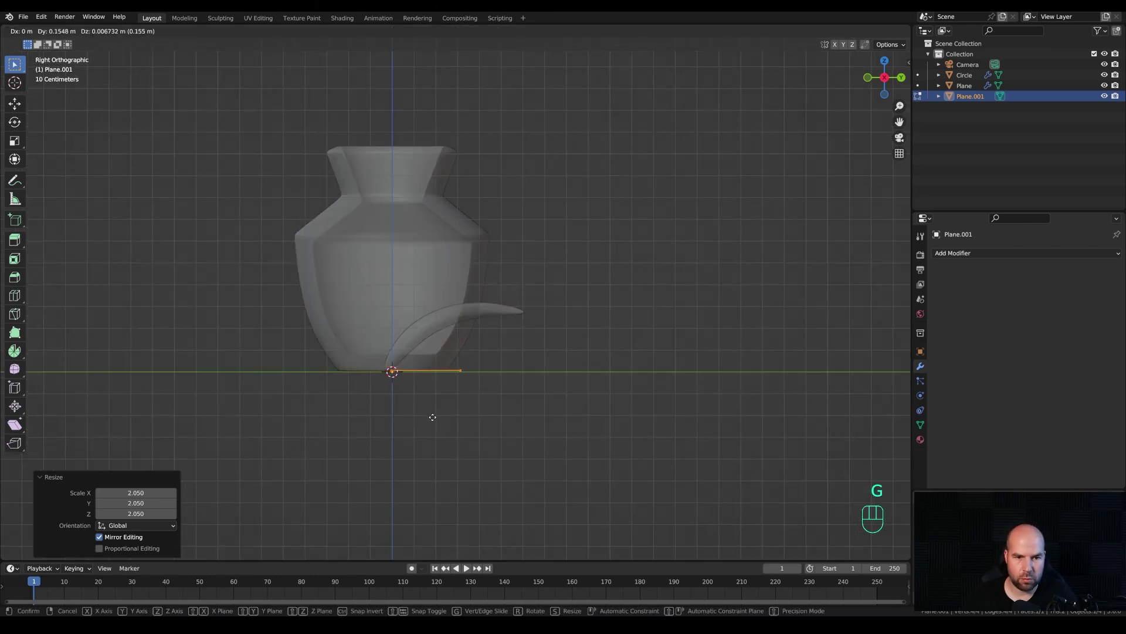
pyautogui.click(408, 400)
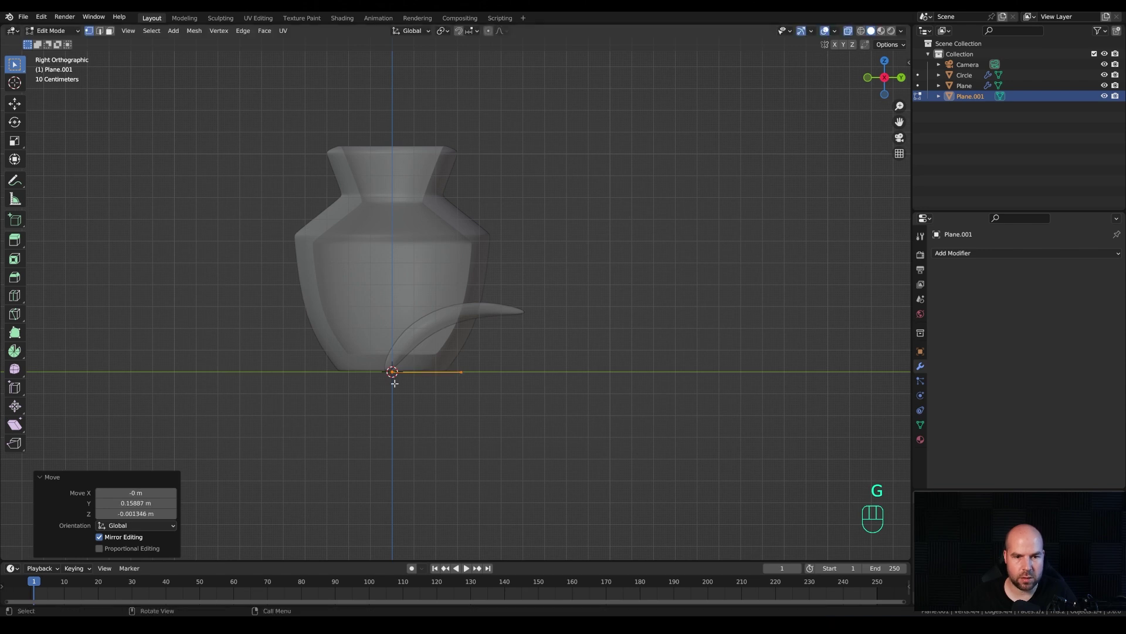
# Step: Move the new plane's outer edge about -0.187 m in Y and 0.049 m in Z, shortening and tilting it
pyautogui.scroll(1, 446, 381)
pyautogui.moveTo(438, 359); pyautogui.dragTo(525, 448)
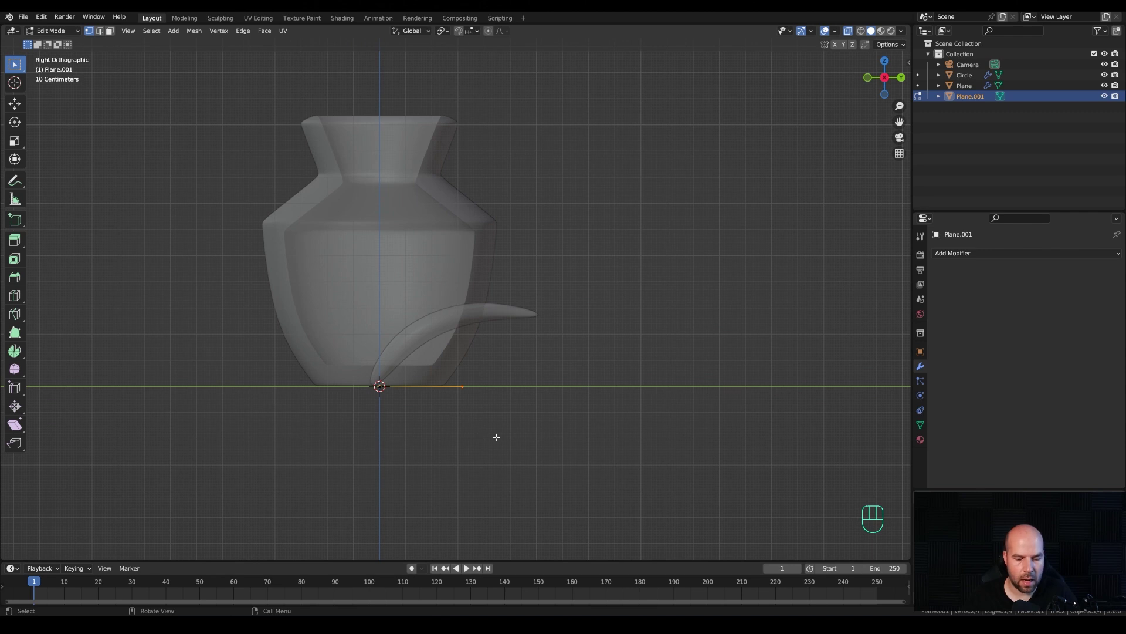
pyautogui.press('g')
pyautogui.click(448, 423)
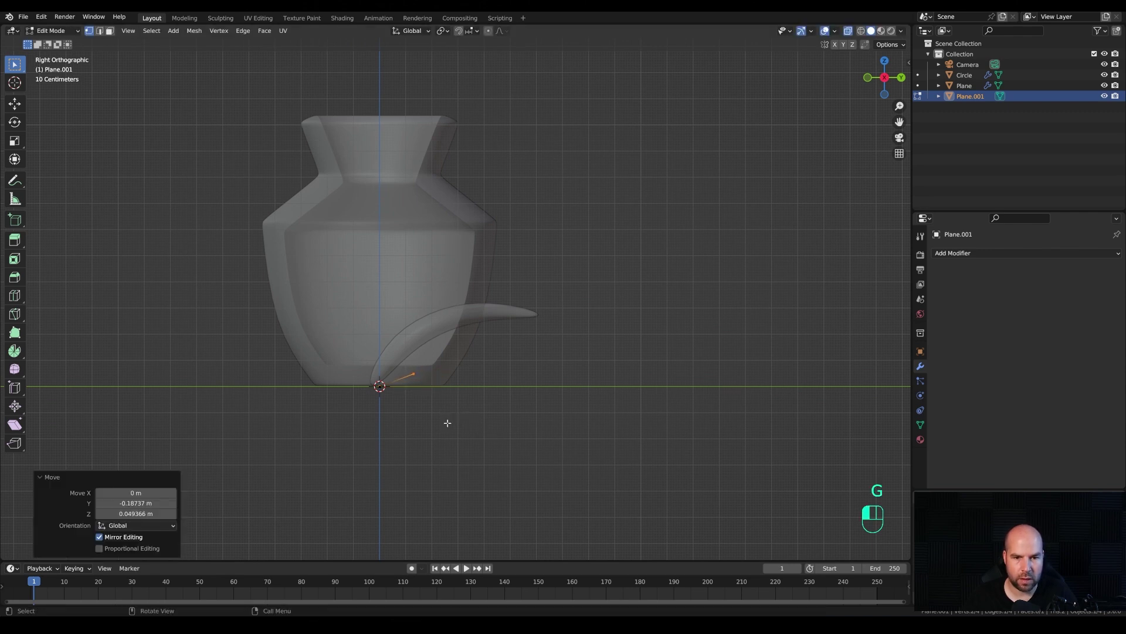
# Step: Extrude the plane's outer edge upward in five segments that lean back over the origin and curve outward at the end
pyautogui.keyDown('ctrl'); pyautogui.rightClick(421, 340); pyautogui.keyUp('ctrl')
pyautogui.keyDown('ctrl'); pyautogui.rightClick(408, 311); pyautogui.keyUp('ctrl')
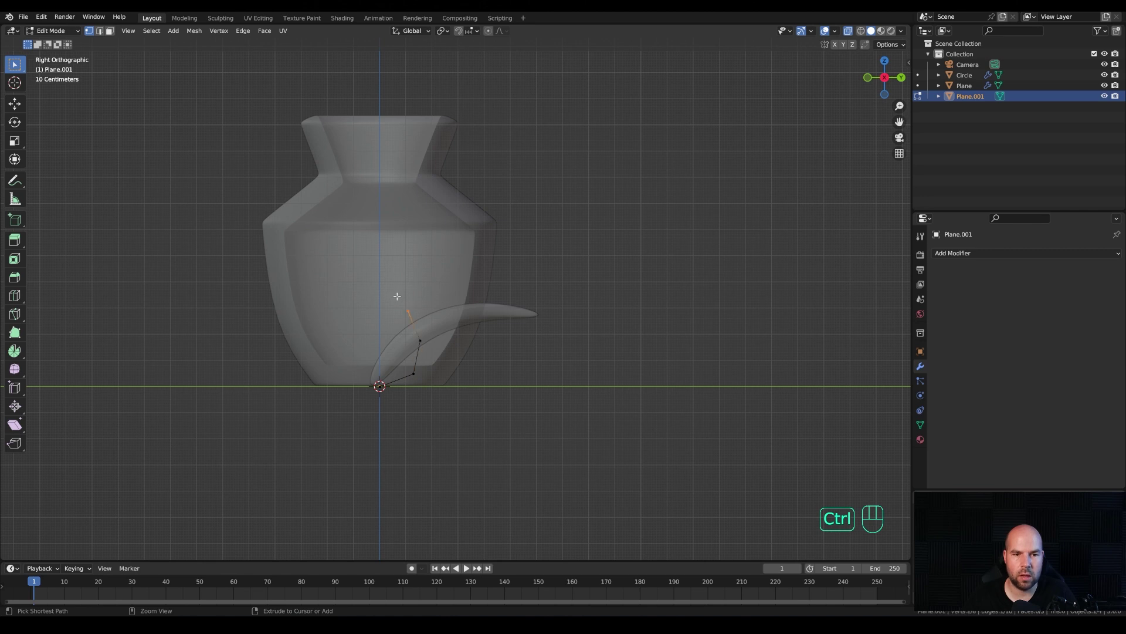
pyautogui.keyDown('ctrl'); pyautogui.rightClick(394, 299); pyautogui.keyUp('ctrl')
pyautogui.keyDown('ctrl'); pyautogui.rightClick(395, 282); pyautogui.keyUp('ctrl')
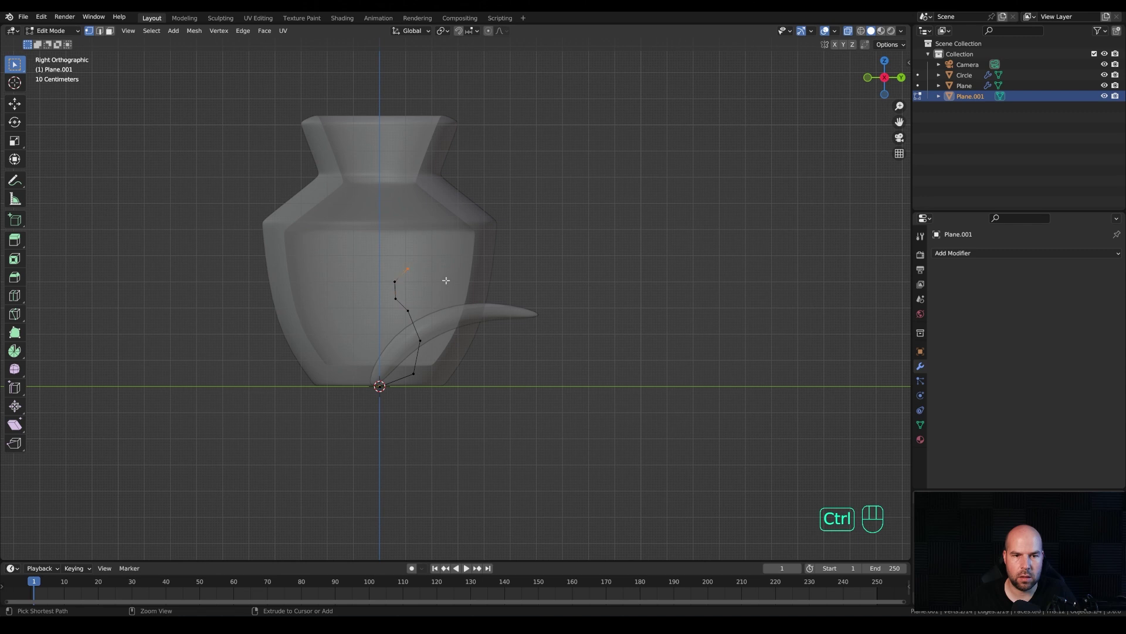
# Step: Reposition the four bend rows below the strip's end to smooth its curve, the lowest by about 0.006 m in Y and -0.013 m in Z
pyautogui.press('g')
pyautogui.click(390, 295)
pyautogui.press('g')
pyautogui.click(408, 312)
pyautogui.click(409, 311)
pyautogui.press('g')
pyautogui.click(414, 337)
pyautogui.click(420, 340)
pyautogui.press('g')
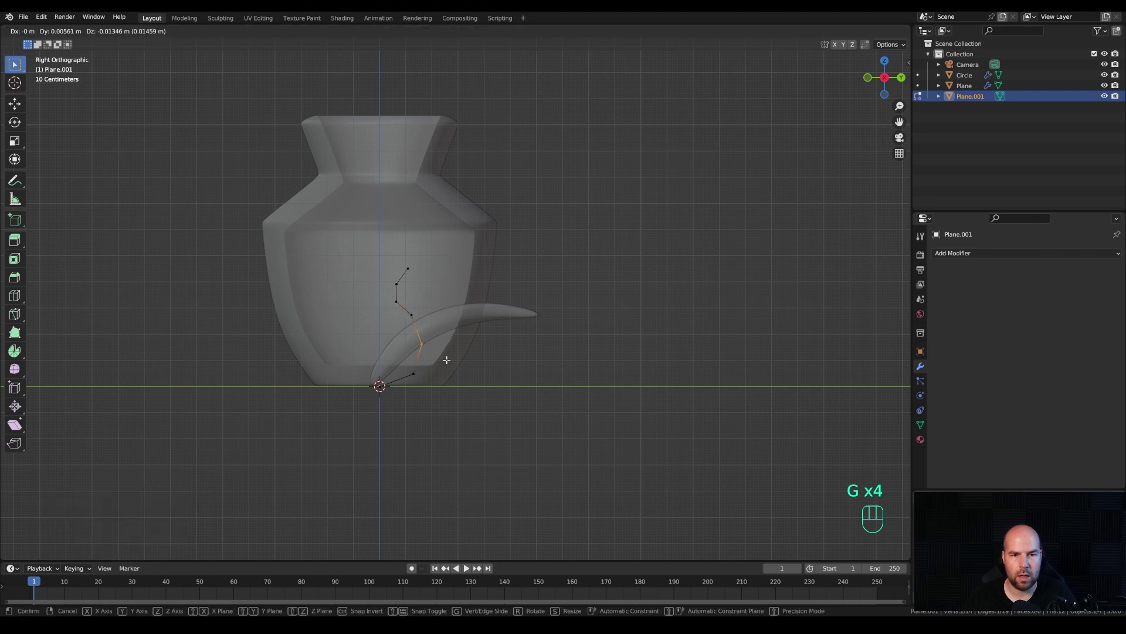
pyautogui.click(422, 345)
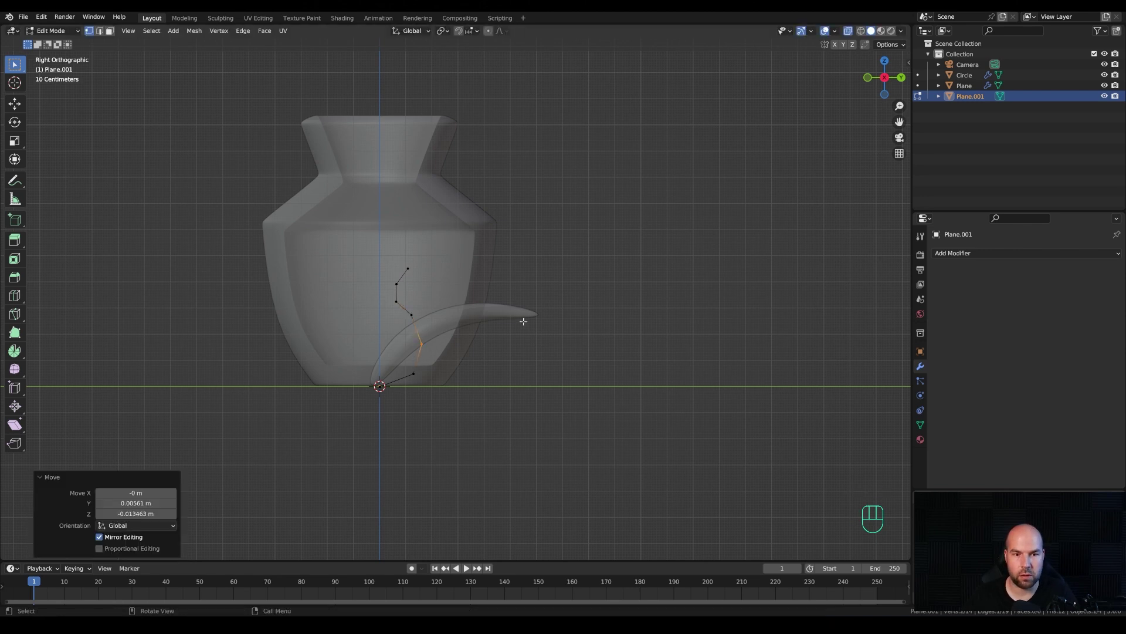
# Step: In front view, scale down the strip's end row strongly and the row below it less to form a tapered tip
pyautogui.press('KP_1')
pyautogui.press('s')
pyautogui.press('Escape')
pyautogui.moveTo(364, 246); pyautogui.dragTo(629, 279)
pyautogui.press('s')
pyautogui.click(542, 299)
pyautogui.moveTo(380, 276); pyautogui.dragTo(612, 305)
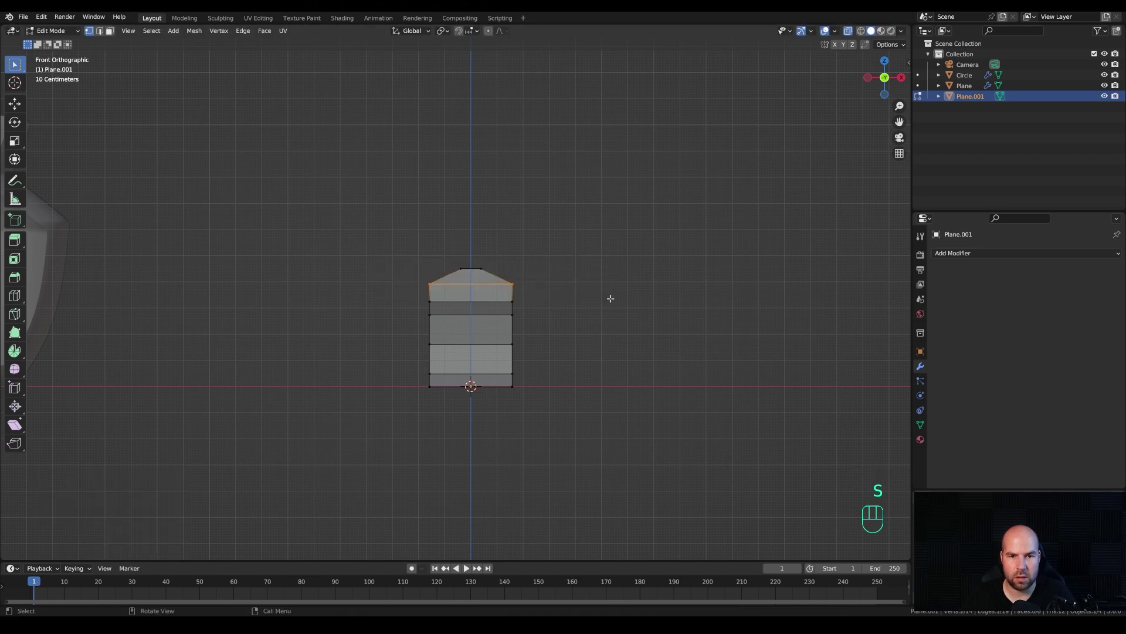
pyautogui.press('s')
pyautogui.click(568, 295)
# Step: Narrow the third and fourth rows from the strip's tip, the fourth by a factor of 0.924, and refine the second row's width
pyautogui.moveTo(411, 293); pyautogui.dragTo(584, 306)
pyautogui.press('s')
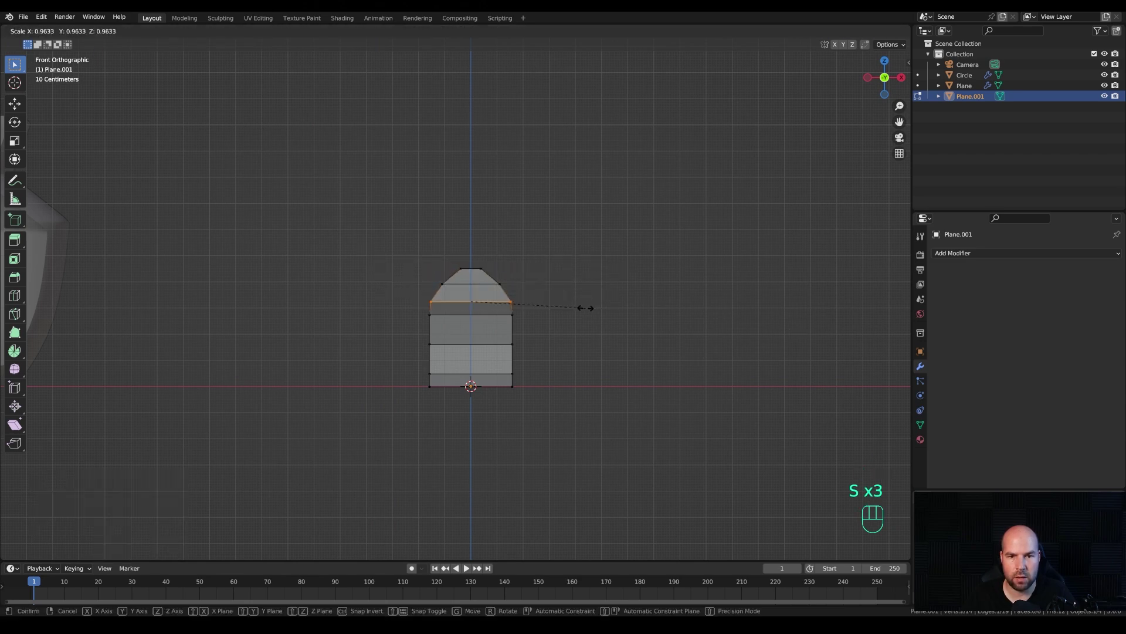
pyautogui.click(568, 307)
pyautogui.press('s')
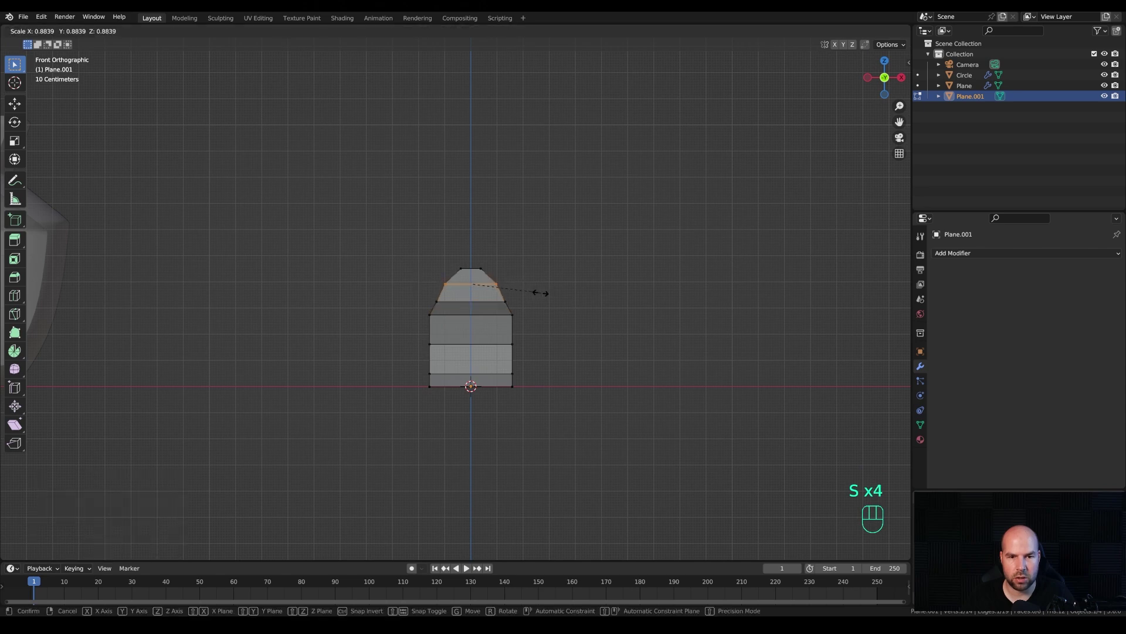
pyautogui.click(535, 294)
pyautogui.moveTo(402, 310); pyautogui.dragTo(600, 325)
pyautogui.press('s')
pyautogui.click(587, 325)
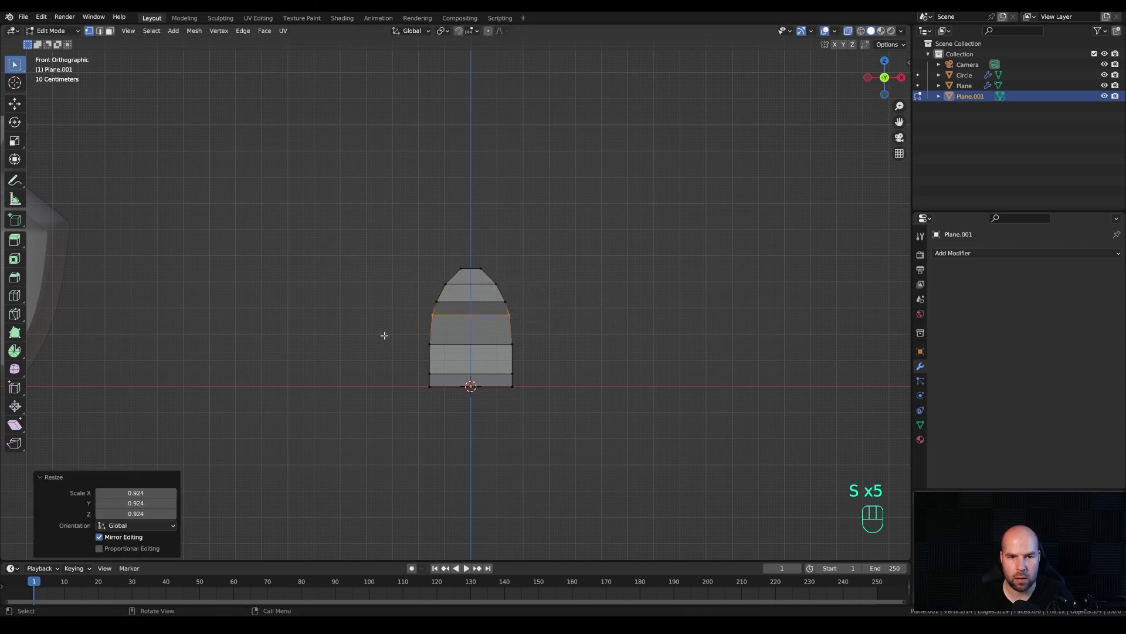
# Step: Scale down the strip's bottom row and the row just above it to taper the base to a narrow point
pyautogui.moveTo(420, 365); pyautogui.dragTo(585, 383)
pyautogui.press('s')
pyautogui.click(423, 375)
pyautogui.moveTo(412, 379); pyautogui.dragTo(606, 400)
pyautogui.press('s')
pyautogui.click(496, 393)
pyautogui.moveTo(432, 367); pyautogui.dragTo(555, 382)
pyautogui.press('s')
pyautogui.click(573, 382)
# Step: Readjust the widths of the three uppermost rows in front view to refine the tip's outline, and finish mesh editing
pyautogui.moveTo(574, 381); pyautogui.dragTo(658, 311, button='middle')
pyautogui.press('KP_1')
pyautogui.moveTo(390, 292); pyautogui.dragTo(564, 313)
pyautogui.press('s')
pyautogui.click(545, 305)
pyautogui.moveTo(437, 277); pyautogui.dragTo(505, 288)
pyautogui.press('s')
pyautogui.click(531, 292)
pyautogui.moveTo(442, 262); pyautogui.dragTo(502, 274)
pyautogui.press('s')
pyautogui.click(601, 316)
pyautogui.moveTo(600, 317); pyautogui.dragTo(572, 335, button='middle')
pyautogui.press('Tab')
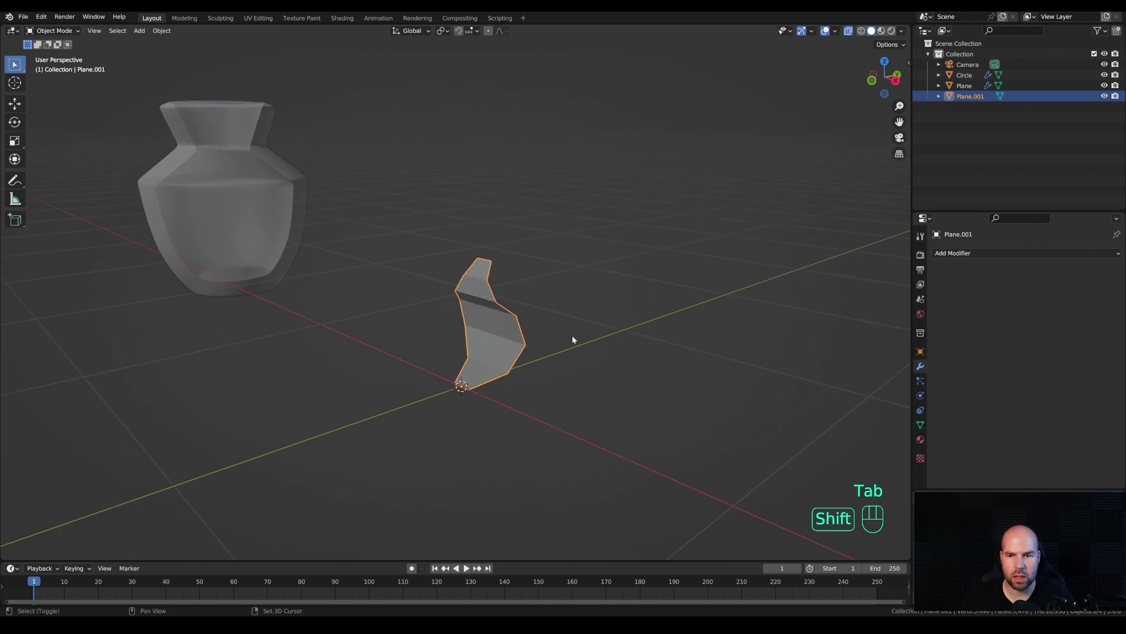
# Step: Turn X-ray off and give the petal strip a Solidify modifier with 0.043 m thickness and Even Thickness enabled
pyautogui.click(849, 31)
pyautogui.click(953, 254)
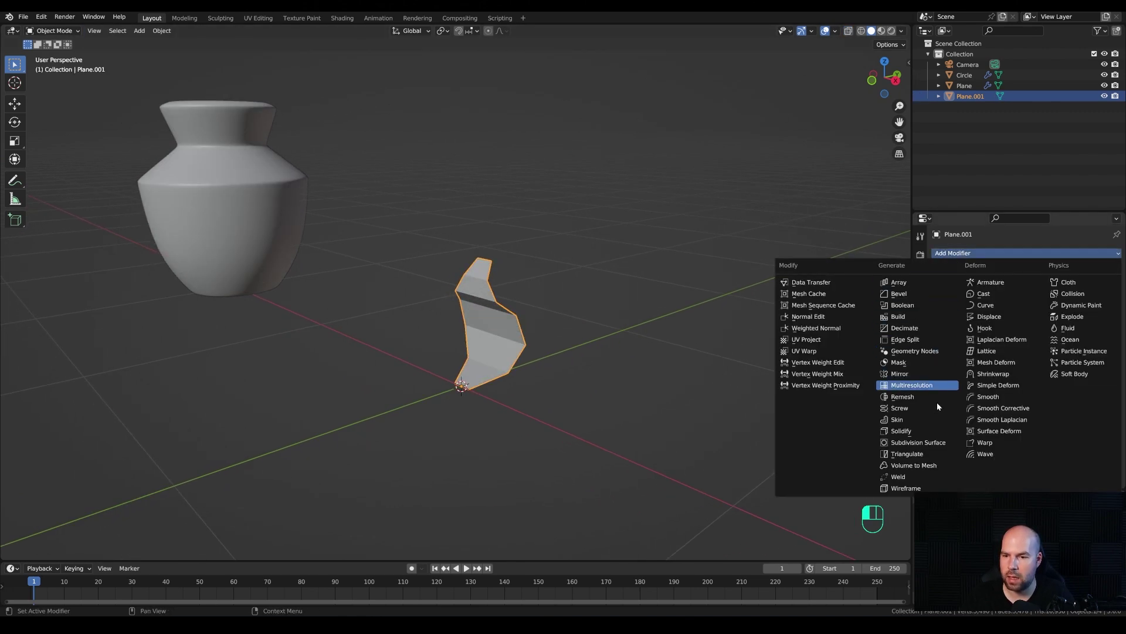
pyautogui.click(901, 430)
pyautogui.keyDown('shift'); pyautogui.moveTo(1056, 299); pyautogui.dragTo(1074, 299); pyautogui.keyUp('shift')
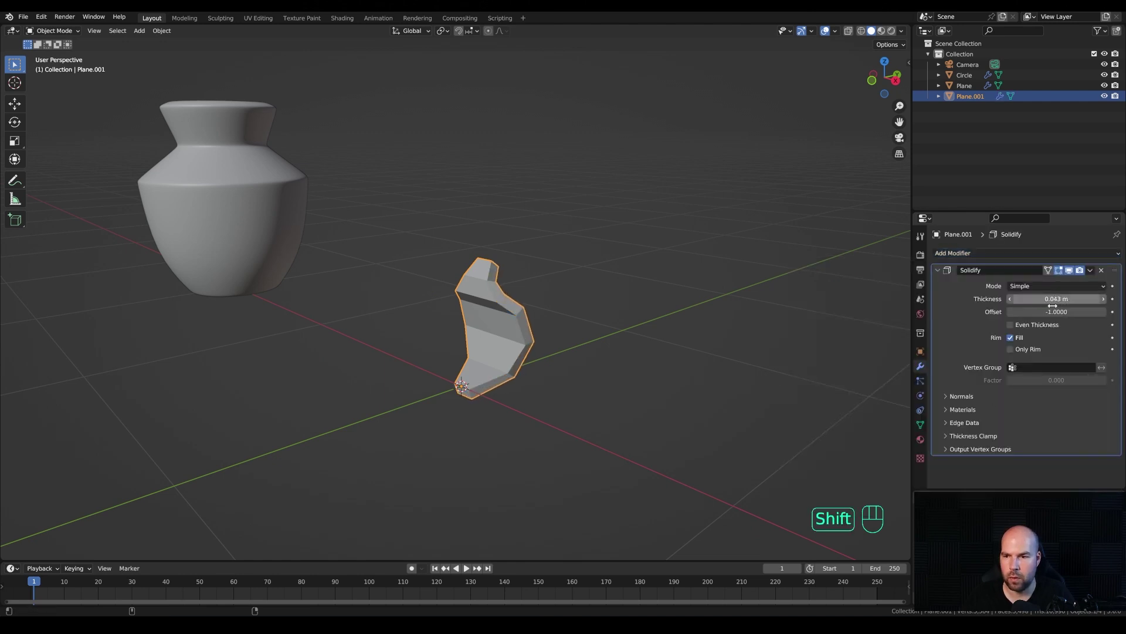
pyautogui.click(1010, 325)
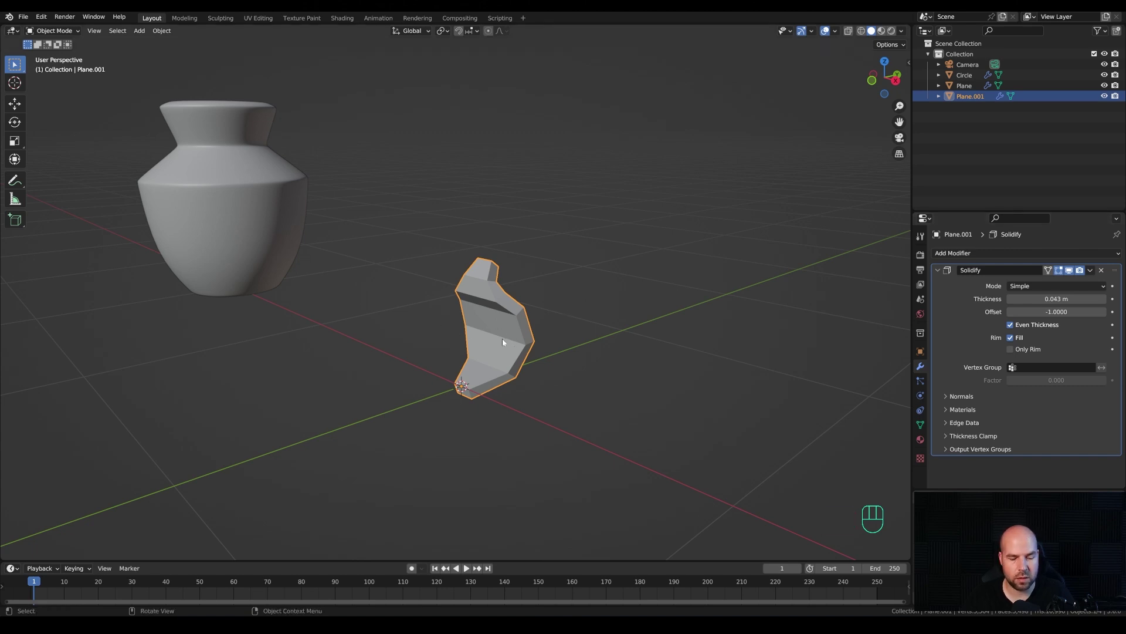
# Step: Add a level 2 Subdivision Surface to the petal and shade it smooth
pyautogui.hotkey('ctrl', '2')
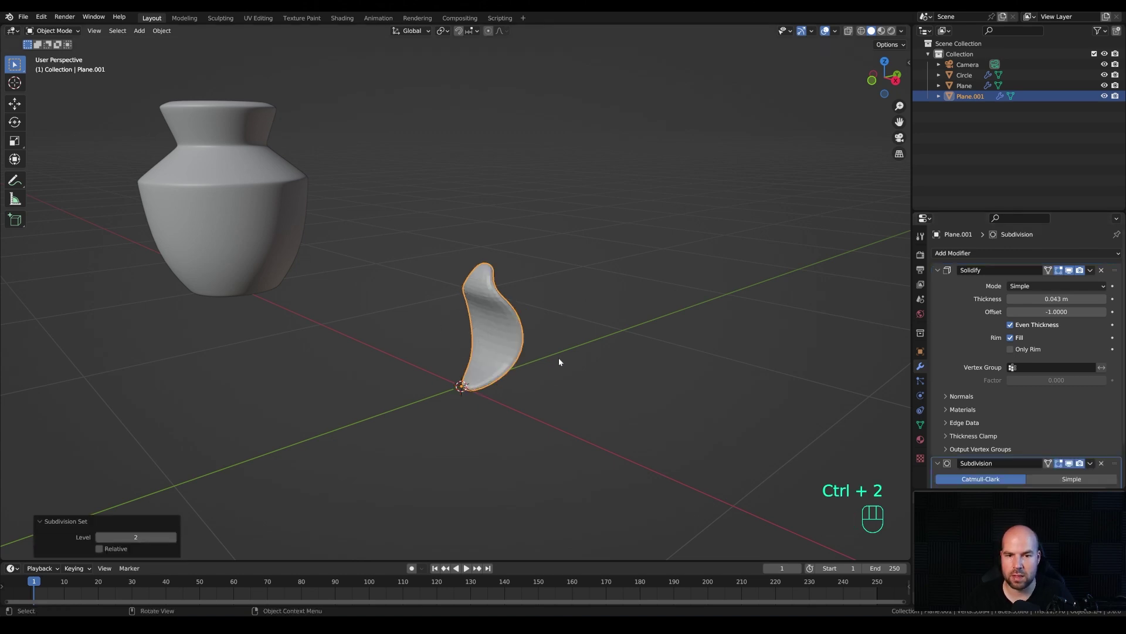
pyautogui.moveTo(513, 369); pyautogui.dragTo(498, 330, button='middle')
pyautogui.rightClick(478, 333)
pyautogui.click(479, 332)
# Step: Add a crosswise loop cut to the petal's lowest segment, just above the base
pyautogui.press('Tab')
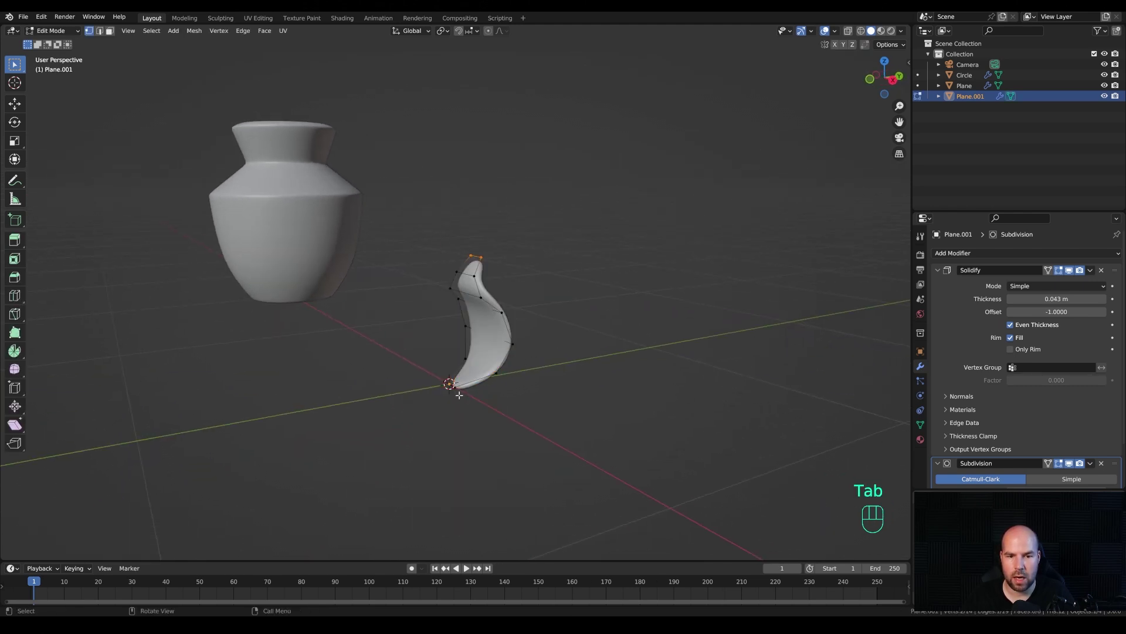
pyautogui.hotkey('ctrl', 'r')
pyautogui.click(473, 384)
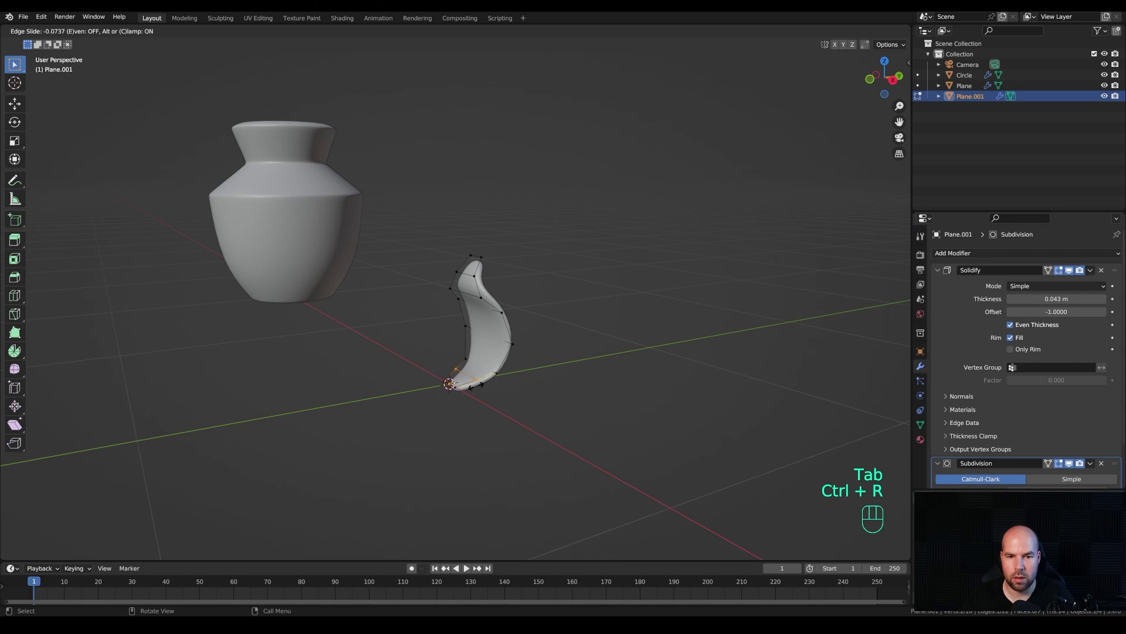
pyautogui.click(448, 365)
# Step: Widen the petal's lower rows by about 1.3 along X and scale up the belly rows for a rounder lower half
pyautogui.moveTo(499, 388); pyautogui.dragTo(438, 342, button='middle')
pyautogui.moveTo(434, 335); pyautogui.dragTo(575, 370)
pyautogui.press('s')
pyautogui.press('x')
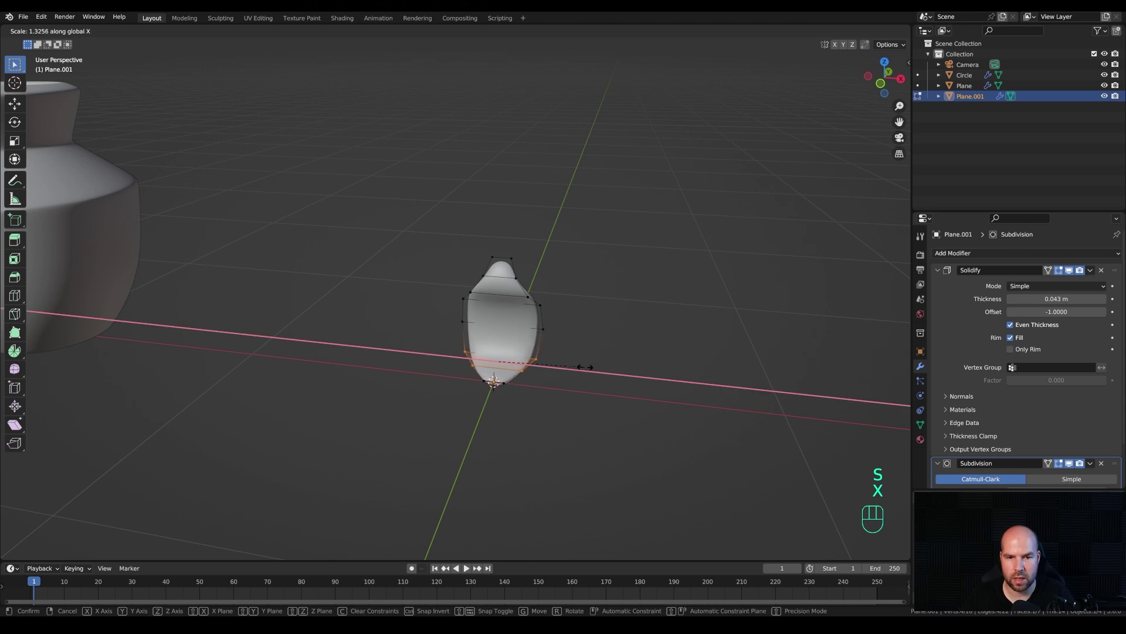
pyautogui.click(582, 365)
pyautogui.moveTo(437, 317); pyautogui.dragTo(578, 367)
pyautogui.press('s')
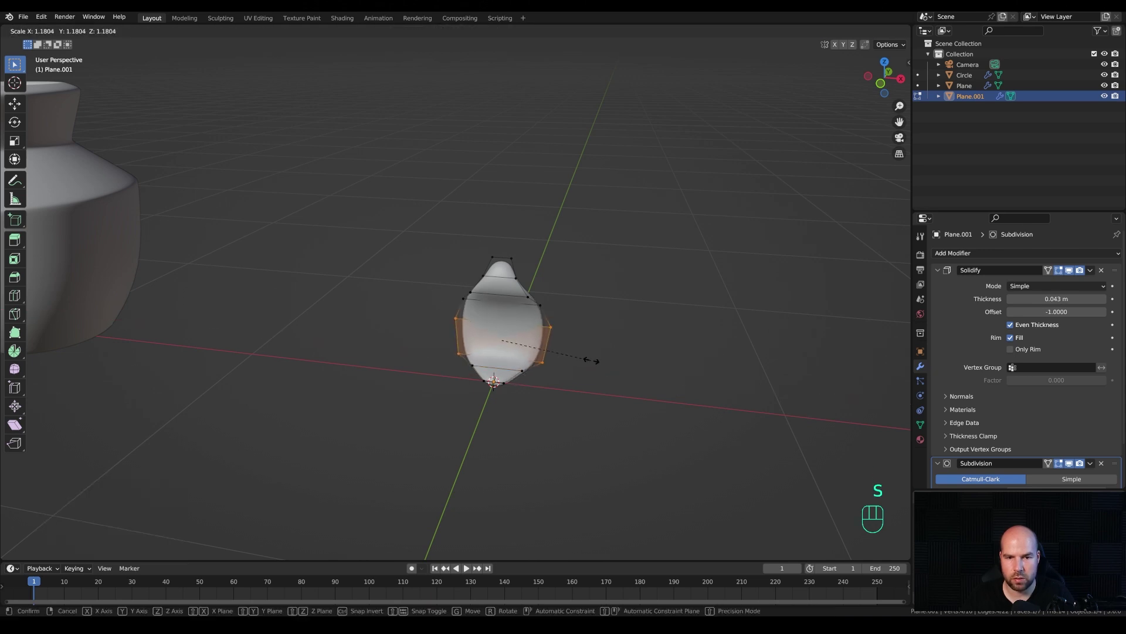
pyautogui.click(662, 369)
pyautogui.moveTo(663, 370); pyautogui.dragTo(430, 291, button='middle')
pyautogui.moveTo(443, 392); pyautogui.dragTo(668, 452, button='middle')
pyautogui.scroll(-2, 526, 340)
pyautogui.press('Tab')
pyautogui.press('Tab')
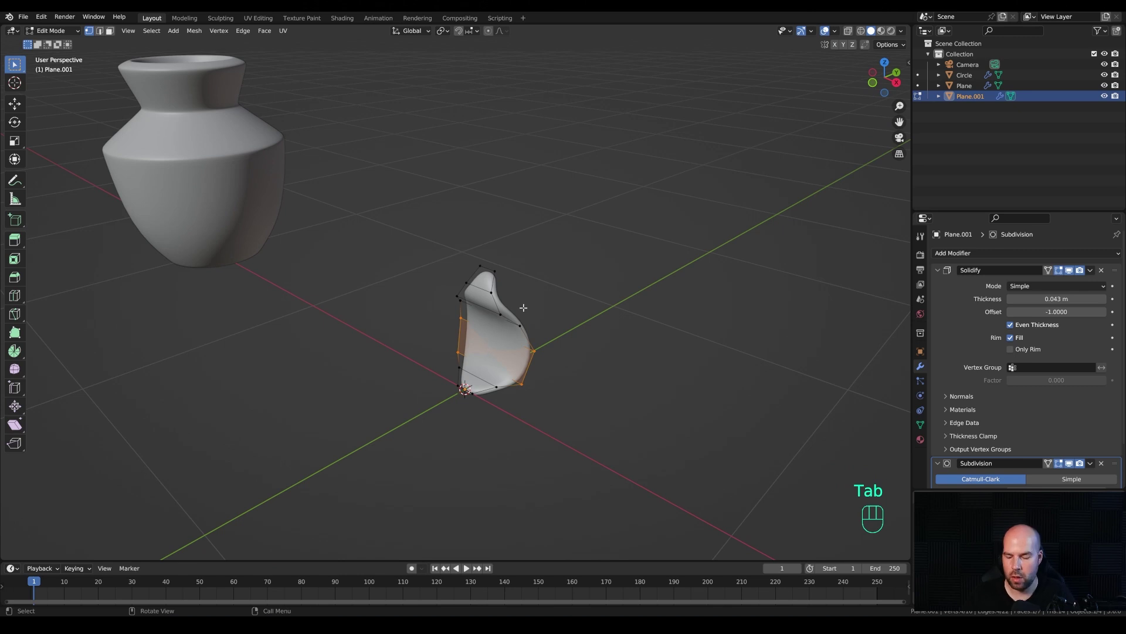
# Step: Cut a centred lengthwise loop through the petal and move it about 0.053 m along Y in top view to cup the petal
pyautogui.press('KP_7')
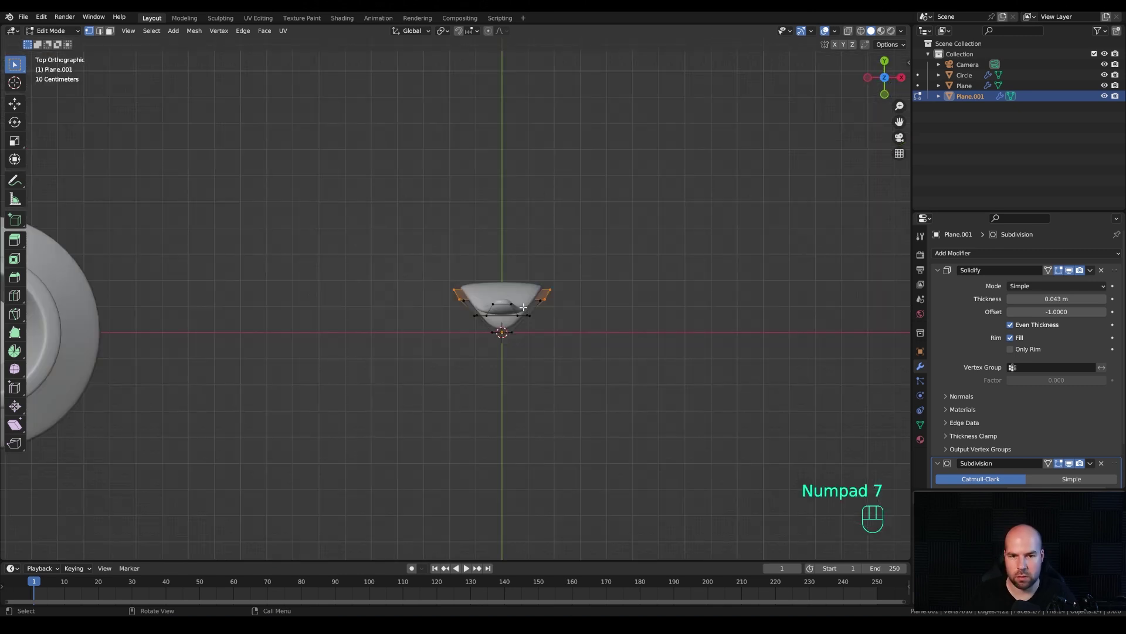
pyautogui.hotkey('ctrl', 'r')
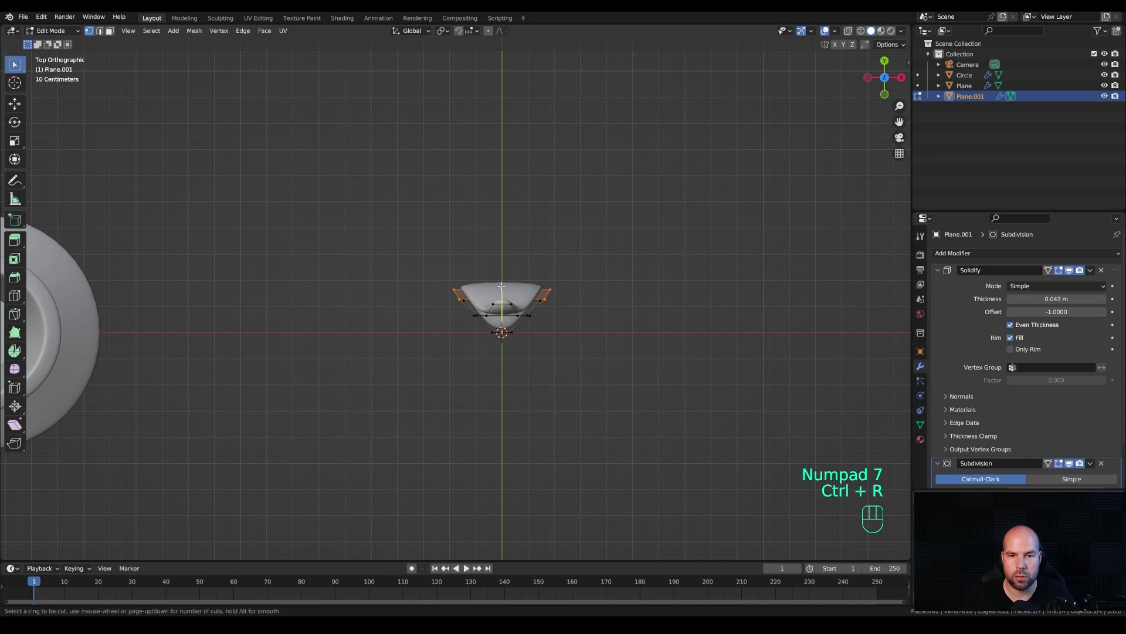
pyautogui.click(501, 286)
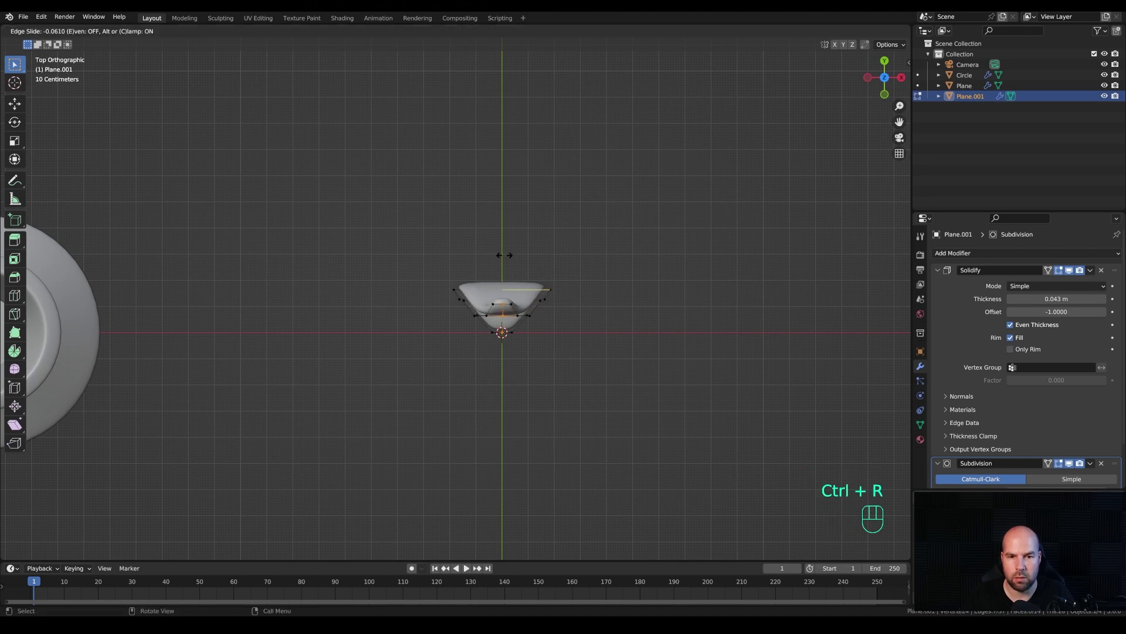
pyautogui.rightClick(622, 327)
pyautogui.press('g')
pyautogui.press('y')
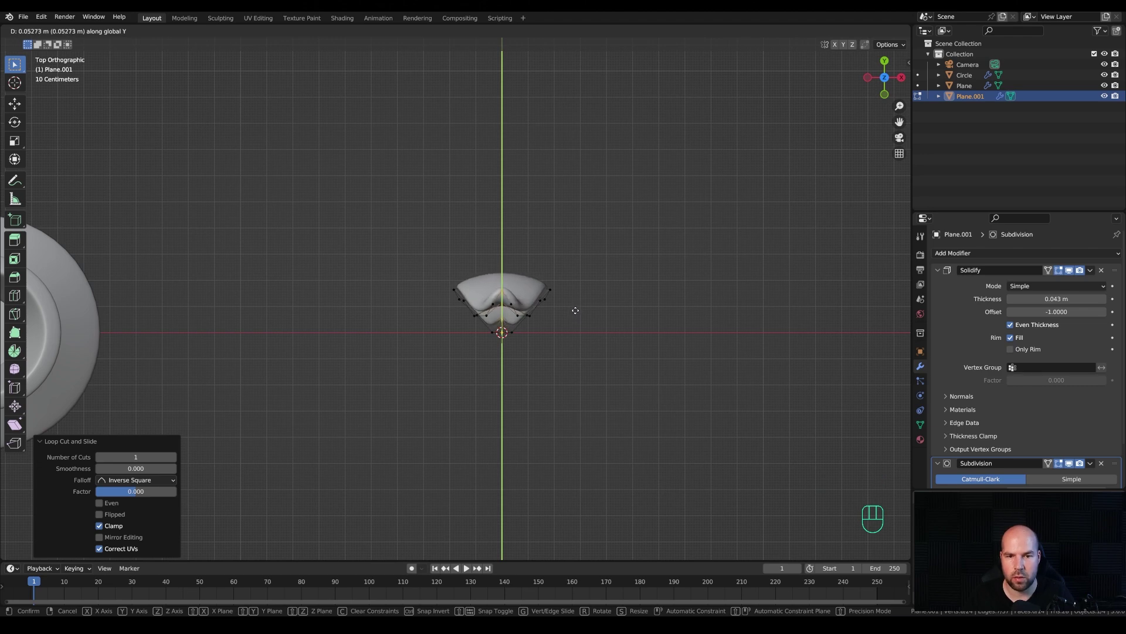
pyautogui.click(576, 311)
# Step: Move the centre vertex of the petal's lowest rows about -0.047 m along Y and finish mesh editing
pyautogui.moveTo(536, 285); pyautogui.dragTo(497, 380, button='middle')
pyautogui.press('g')
pyautogui.press('y')
pyautogui.click(481, 371)
pyautogui.press('g')
pyautogui.press('y')
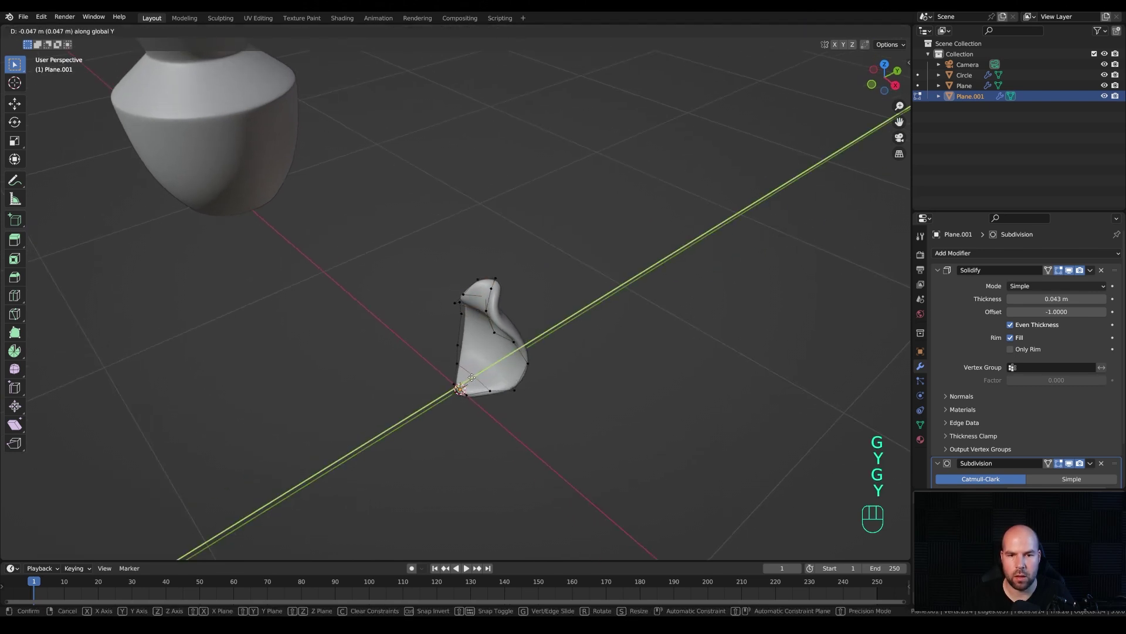
pyautogui.click(472, 378)
pyautogui.moveTo(415, 377); pyautogui.dragTo(575, 369, button='middle')
pyautogui.press('Tab')
pyautogui.press('Tab')
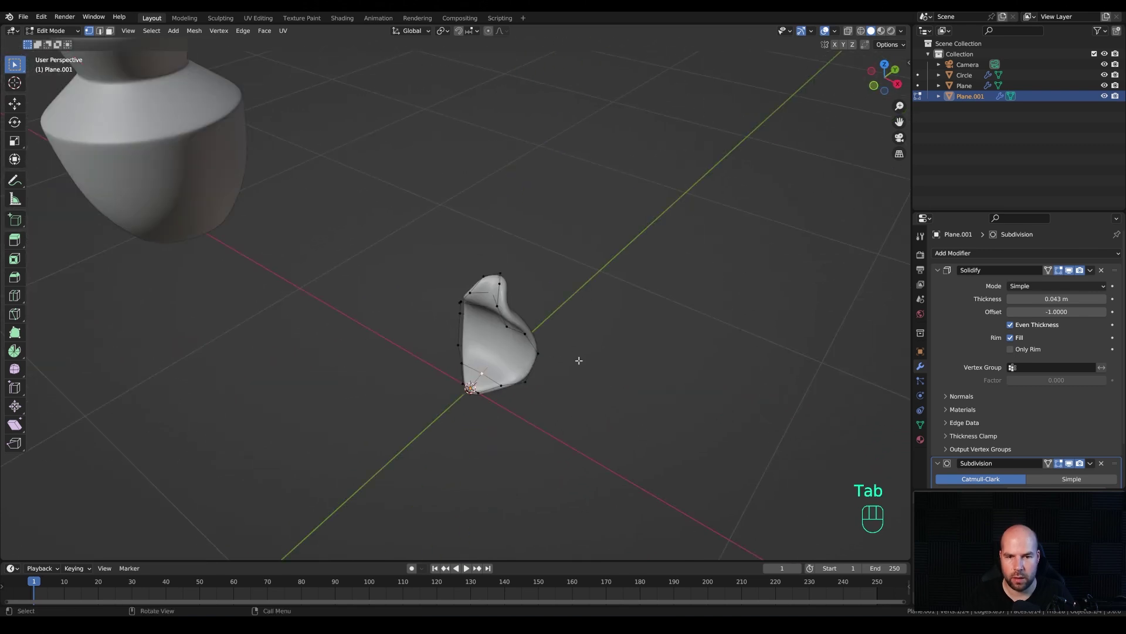
# Step: In top view, make a linked duplicate of the petal rotated about -91.7° around the origin and repeat it twice for a four-petal ring
pyautogui.press('KP_7')
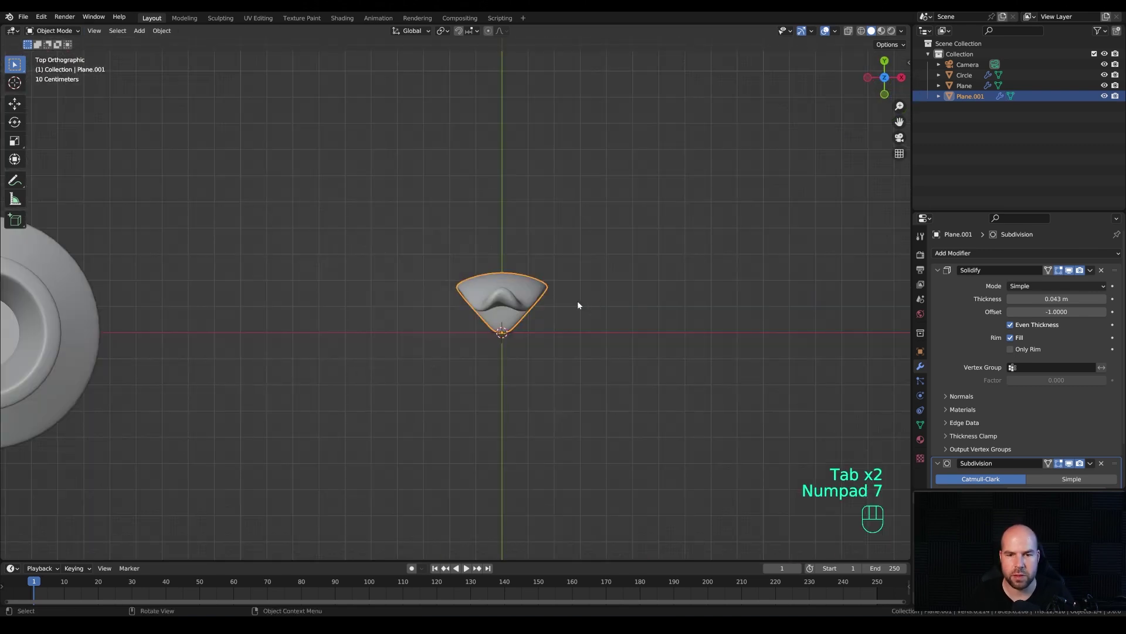
pyautogui.keyDown('shift'); pyautogui.moveTo(621, 314); pyautogui.dragTo(620, 318, button='middle'); pyautogui.keyUp('shift')
pyautogui.hotkey('alt', 'd')
pyautogui.press('r')
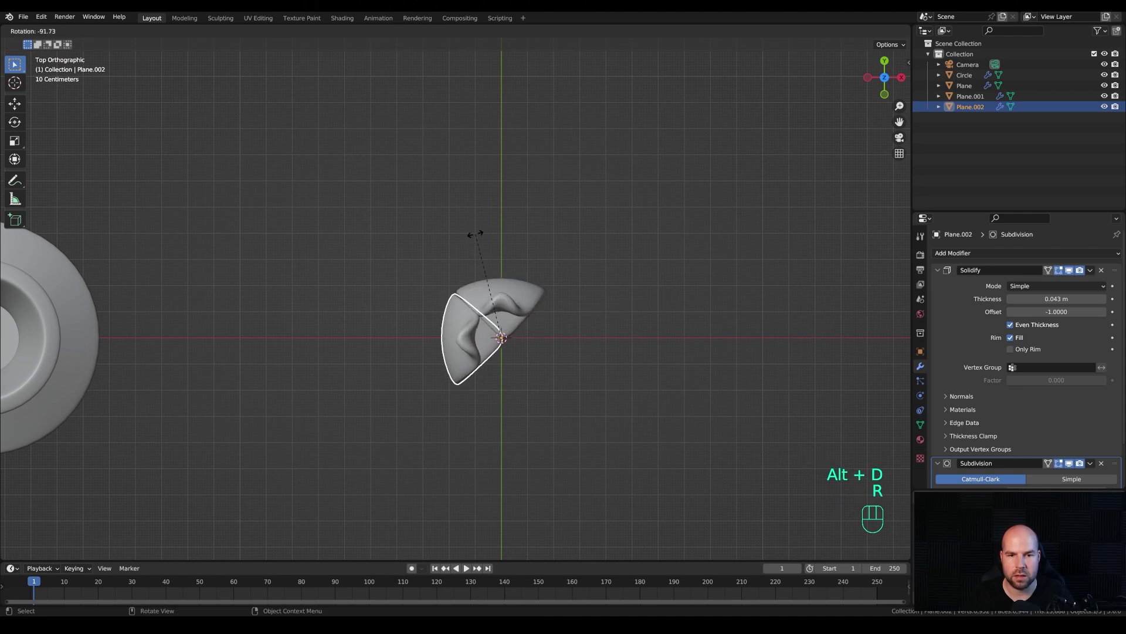
pyautogui.click(475, 234)
pyautogui.hotkey('shift', 'r')
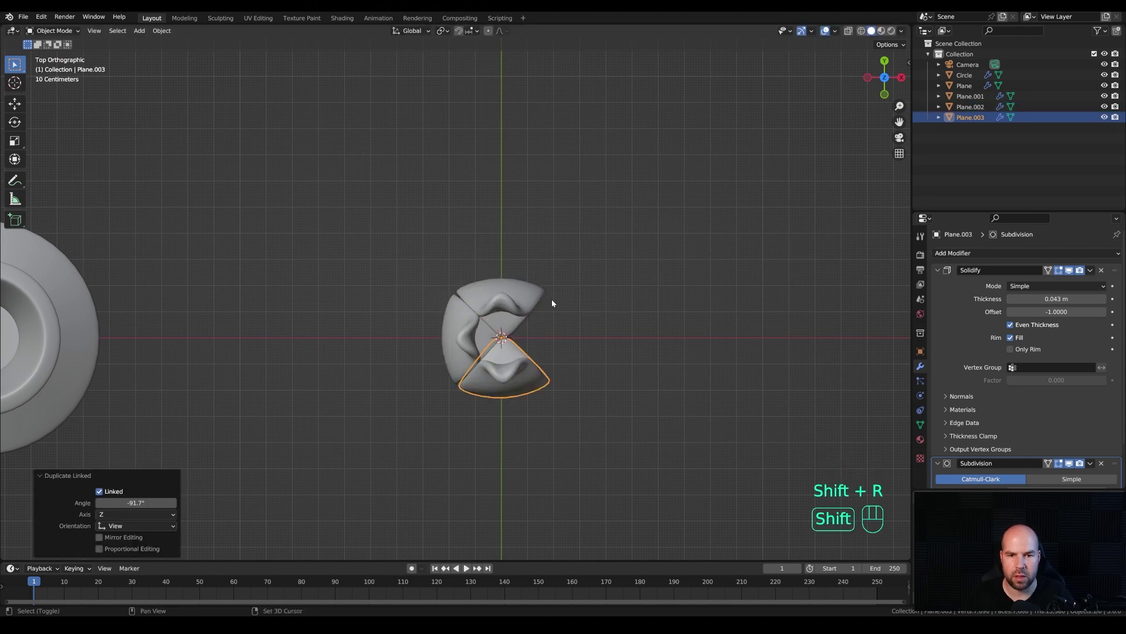
pyautogui.hotkey('shift', 'r')
# Step: Slightly rescale the last duplicated petal and the petal facing the vase to vary the petal sizes
pyautogui.moveTo(582, 318); pyautogui.dragTo(583, 283, button='middle')
pyautogui.press('s')
pyautogui.click(513, 354)
pyautogui.click(427, 314)
pyautogui.click(435, 284)
pyautogui.scroll(3, 660, 309)
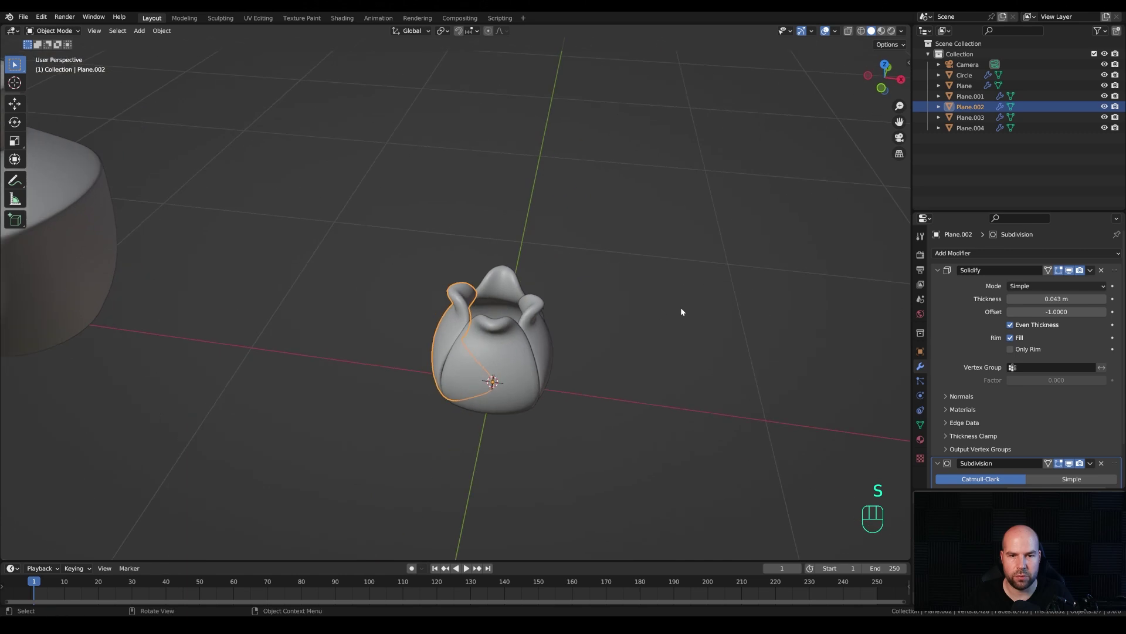
pyautogui.press('s')
pyautogui.click(688, 318)
# Step: In side view, rotate the -Y petal by about -4° and move it about 0.019 m in Y and -0.012 m in Z
pyautogui.click(548, 355)
pyautogui.moveTo(577, 361); pyautogui.dragTo(599, 316, button='middle')
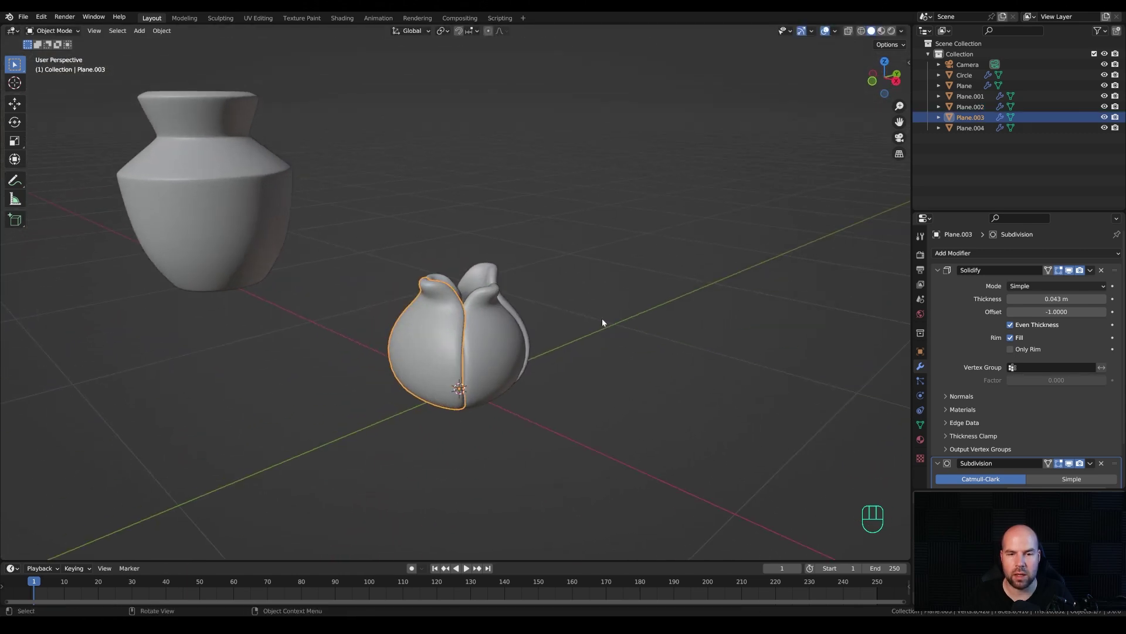
pyautogui.moveTo(516, 287); pyautogui.dragTo(578, 304, button='middle')
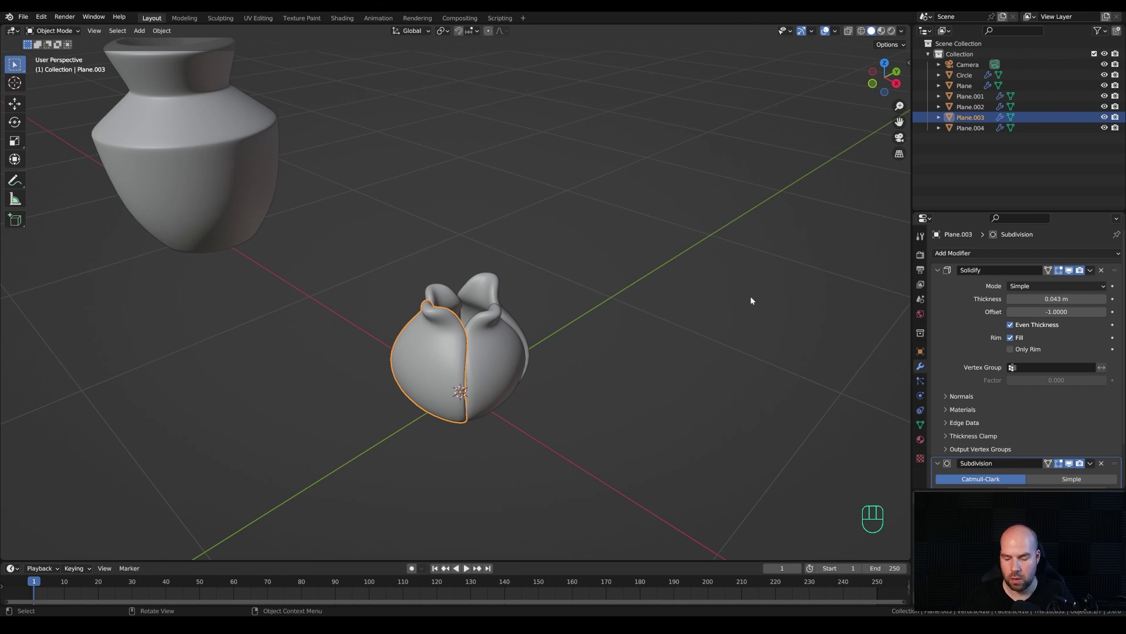
pyautogui.press('KP_3')
pyautogui.press('r')
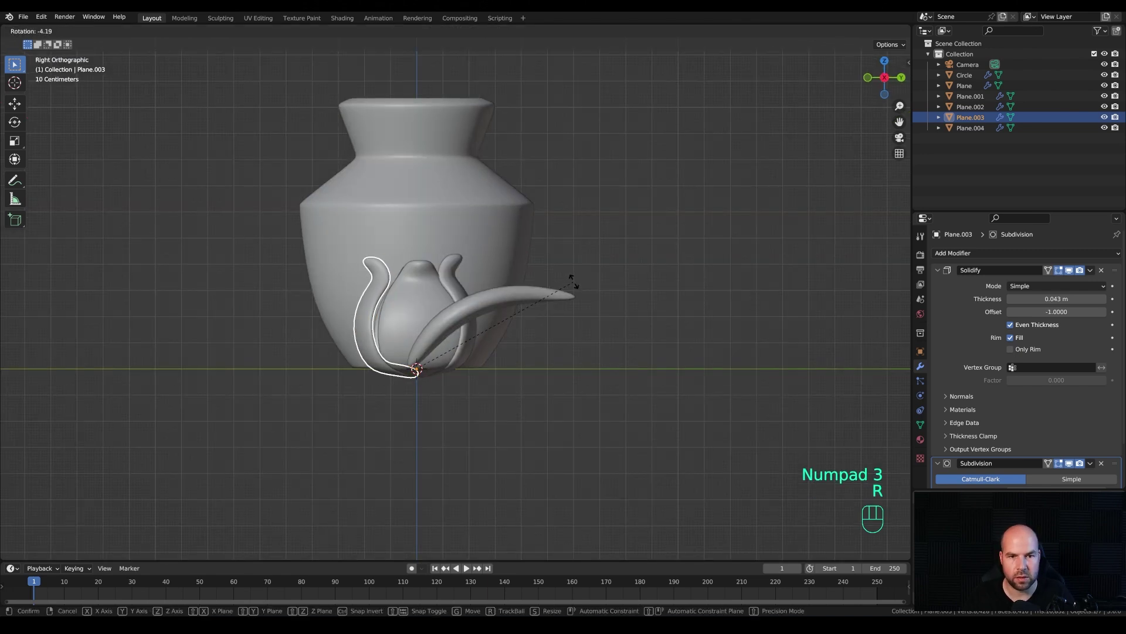
pyautogui.click(569, 282)
pyautogui.press('g')
pyautogui.click(519, 353)
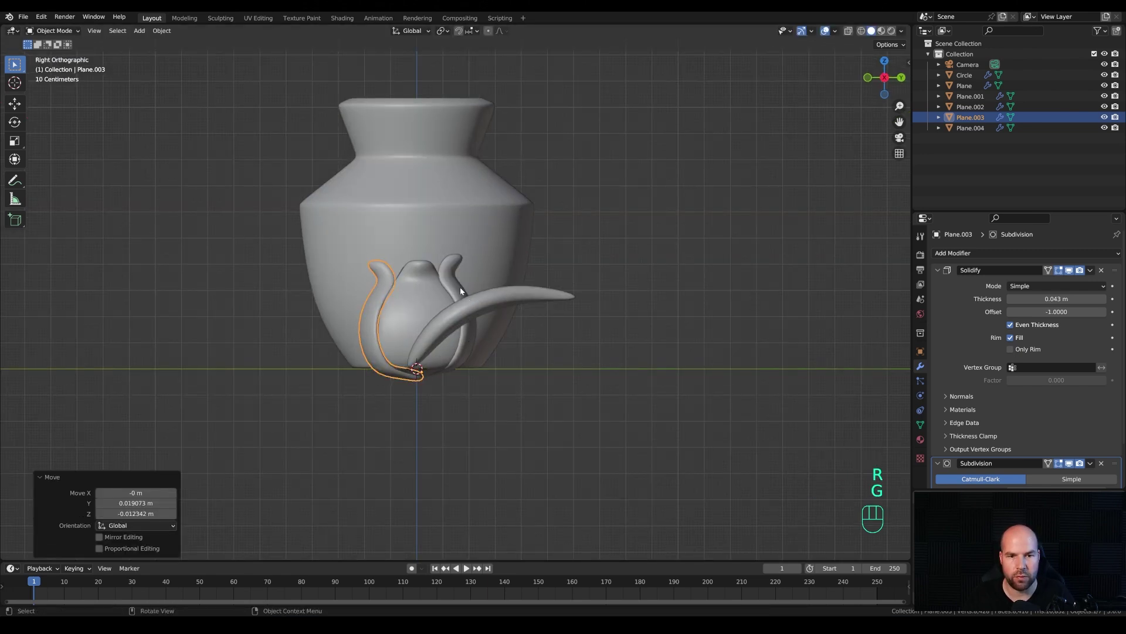
# Step: Reposition the petal on the +Y side with small moves in side view
pyautogui.click(461, 292)
pyautogui.press('g')
pyautogui.click(558, 324)
pyautogui.press('g')
pyautogui.click(498, 327)
pyautogui.moveTo(498, 327); pyautogui.dragTo(578, 365, button='middle')
pyautogui.moveTo(503, 338)
pyautogui.mouseDown(button='middle')
pyautogui.moveTo(509, 316)
pyautogui.moveTo(576, 351)
pyautogui.mouseUp(button='middle')
# Step: Rotate the petal facing the vase by about -7° around the Y axis
pyautogui.click(444, 305)
pyautogui.press('r')
pyautogui.press('y')
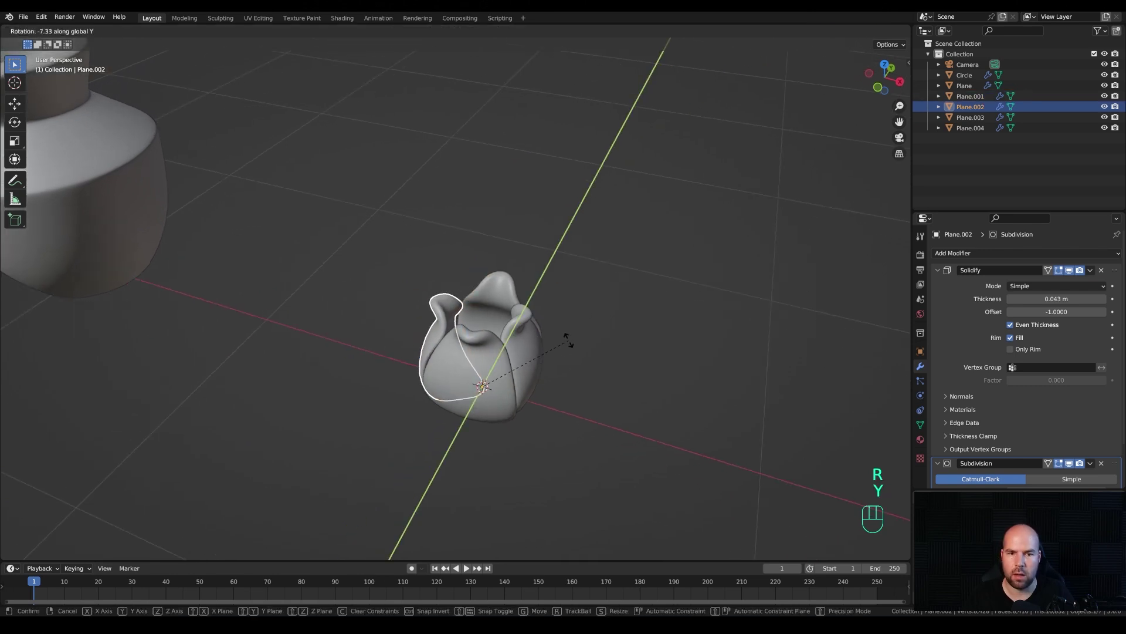
pyautogui.click(576, 342)
# Step: Make linked duplicates of all four petals about 0.121 m higher in front view and scale them to 0.669
pyautogui.moveTo(378, 253); pyautogui.dragTo(617, 359)
pyautogui.press('KP_1')
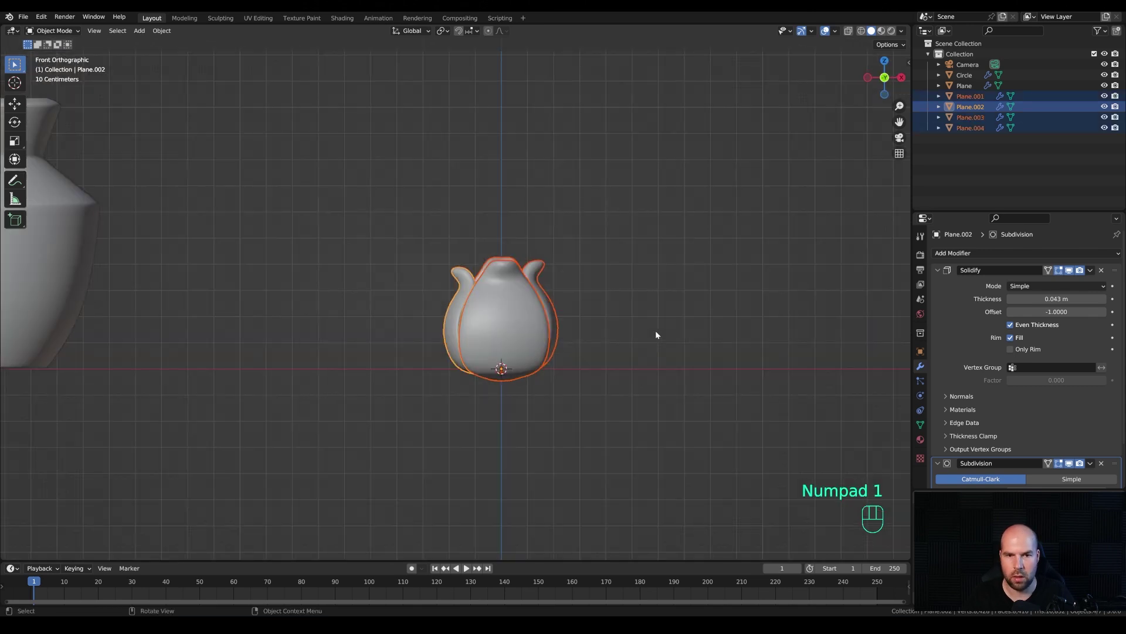
pyautogui.hotkey('alt', 'd')
pyautogui.rightClick(745, 325)
pyautogui.press('s')
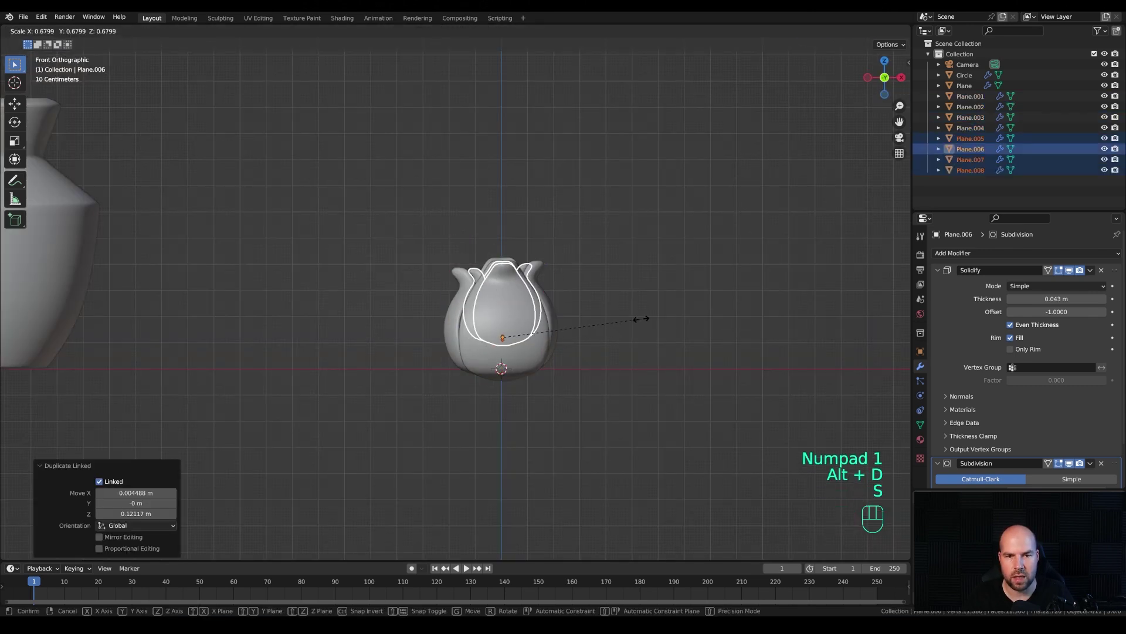
pyautogui.click(639, 323)
# Step: Raise the inner petals 0.046 m along Z and rotate them around Z in top view to face the gaps between the outer petals
pyautogui.press('g')
pyautogui.press('z')
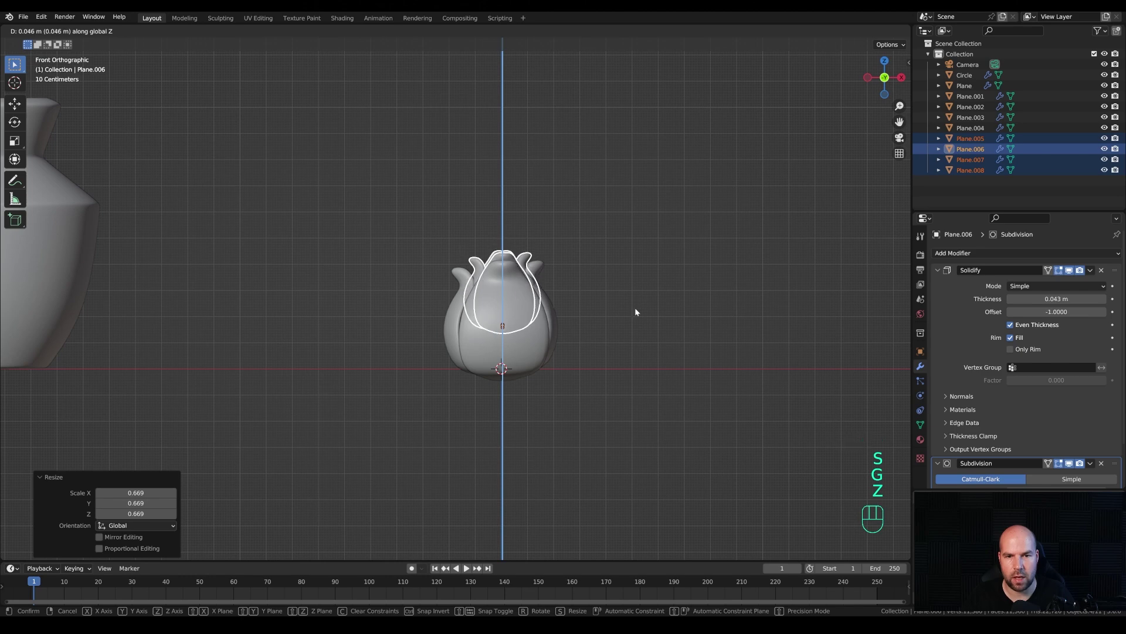
pyautogui.click(671, 303)
pyautogui.press('KP_7')
pyautogui.press('r')
pyautogui.press('z')
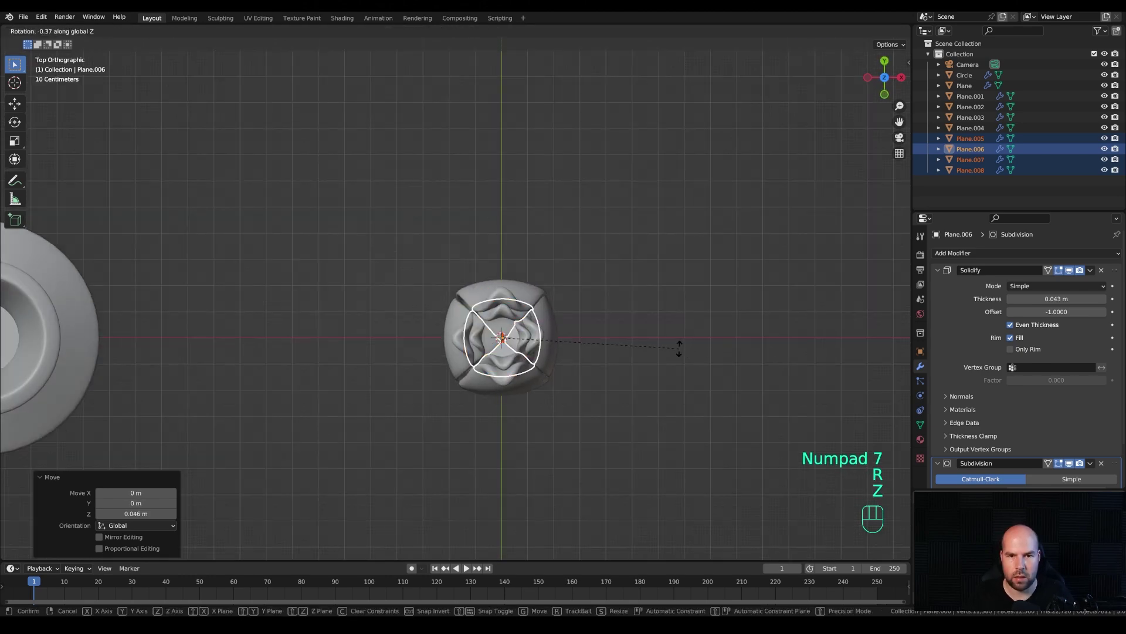
pyautogui.click(572, 256)
# Step: Raise the inner petals about 0.037 m along Z, keeping their size
pyautogui.moveTo(572, 256); pyautogui.dragTo(572, 322, button='middle')
pyautogui.press('g')
pyautogui.press('z')
pyautogui.click(544, 324)
pyautogui.press('s')
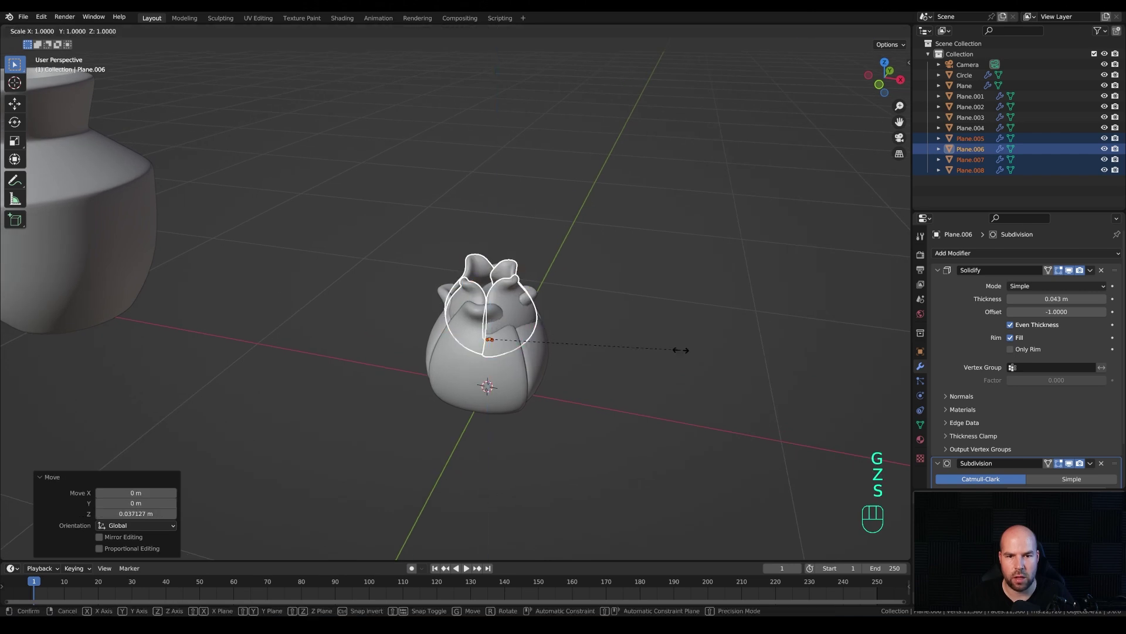
pyautogui.press('Escape')
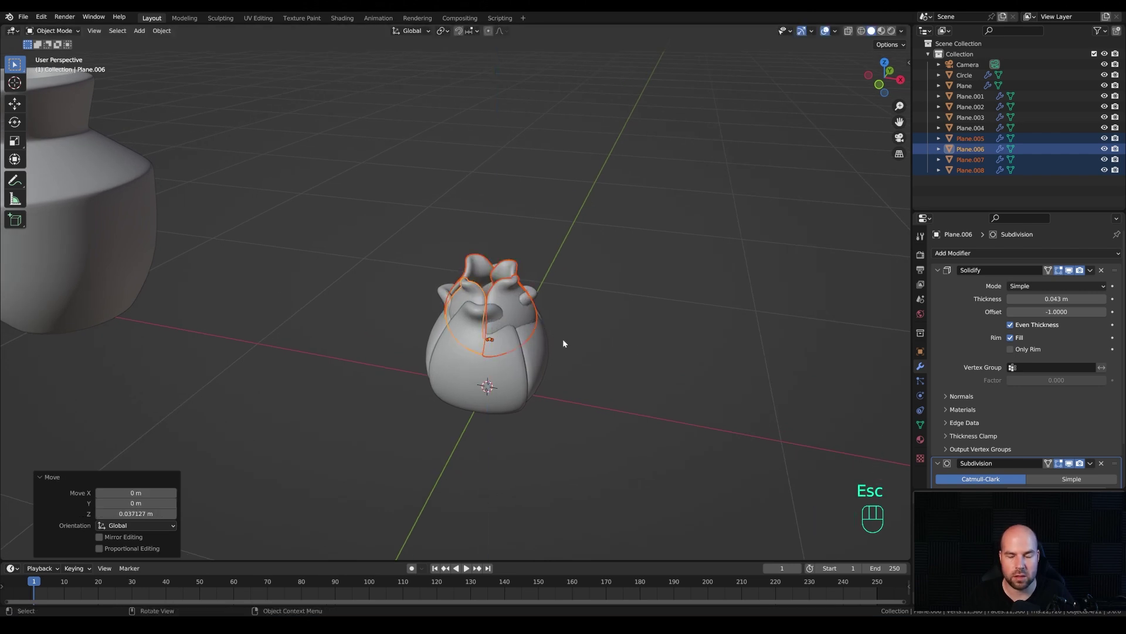
# Step: Narrow the inner petals in the XY plane only and adjust their height along Z
pyautogui.press('s')
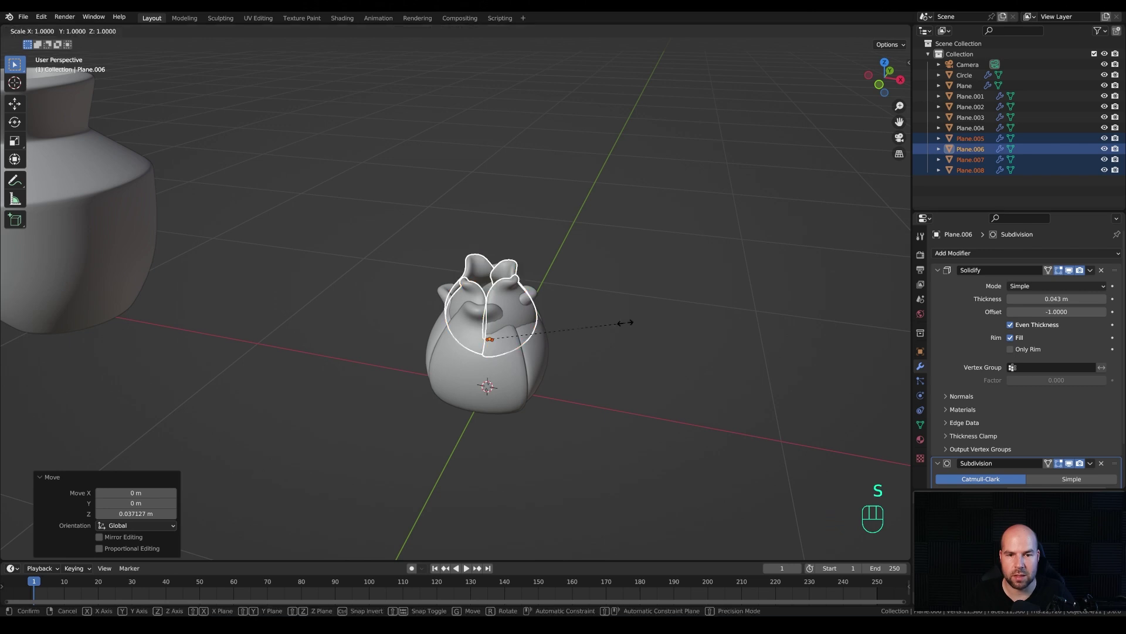
pyautogui.hotkey('shift', 'z')
pyautogui.click(593, 316)
pyautogui.press('g')
pyautogui.press('z')
pyautogui.click(591, 322)
# Step: Make an independent duplicate of the outer petal on the +Y side in right view, set slightly outward and lower, and rotate it outward
pyautogui.moveTo(590, 319); pyautogui.dragTo(477, 288, button='middle')
pyautogui.click(477, 289)
pyautogui.press('KP_3')
pyautogui.hotkey('shift', 'd')
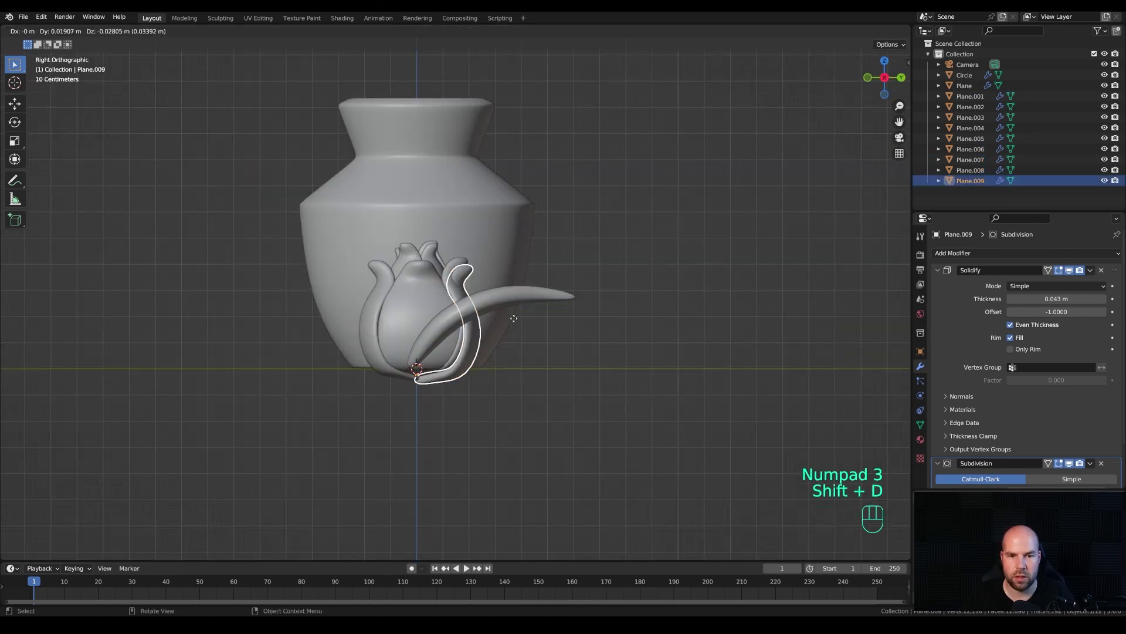
pyautogui.click(509, 319)
pyautogui.press('r')
pyautogui.click(538, 366)
# Step: Delete the upper vertices of the duplicated petal in see-through view, keeping only its lower part
pyautogui.press('Tab')
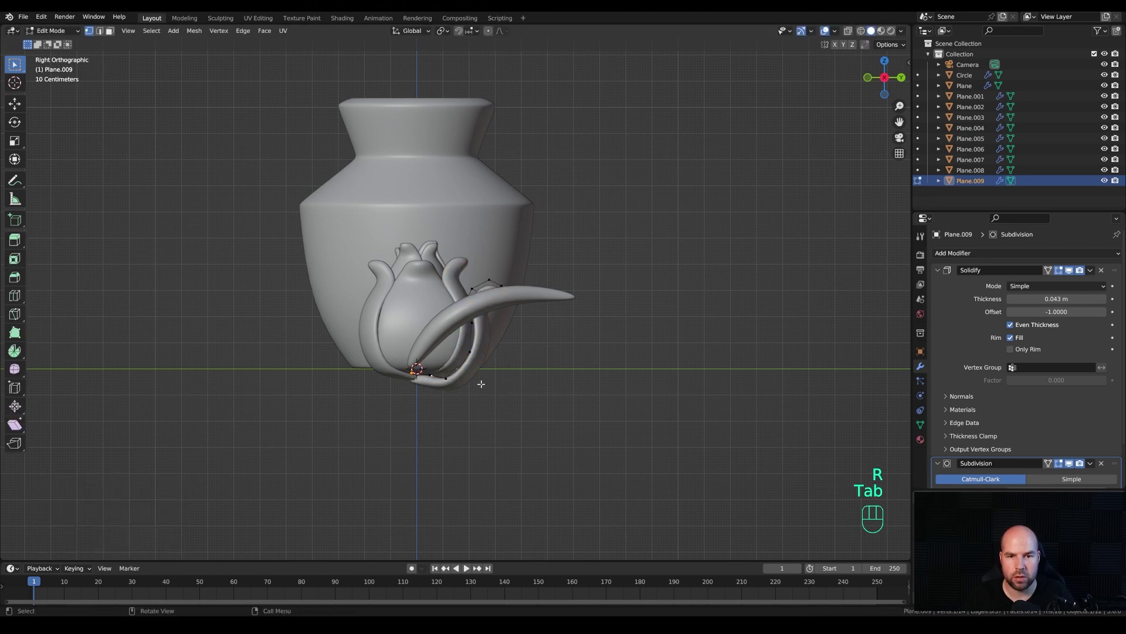
pyautogui.click(502, 306)
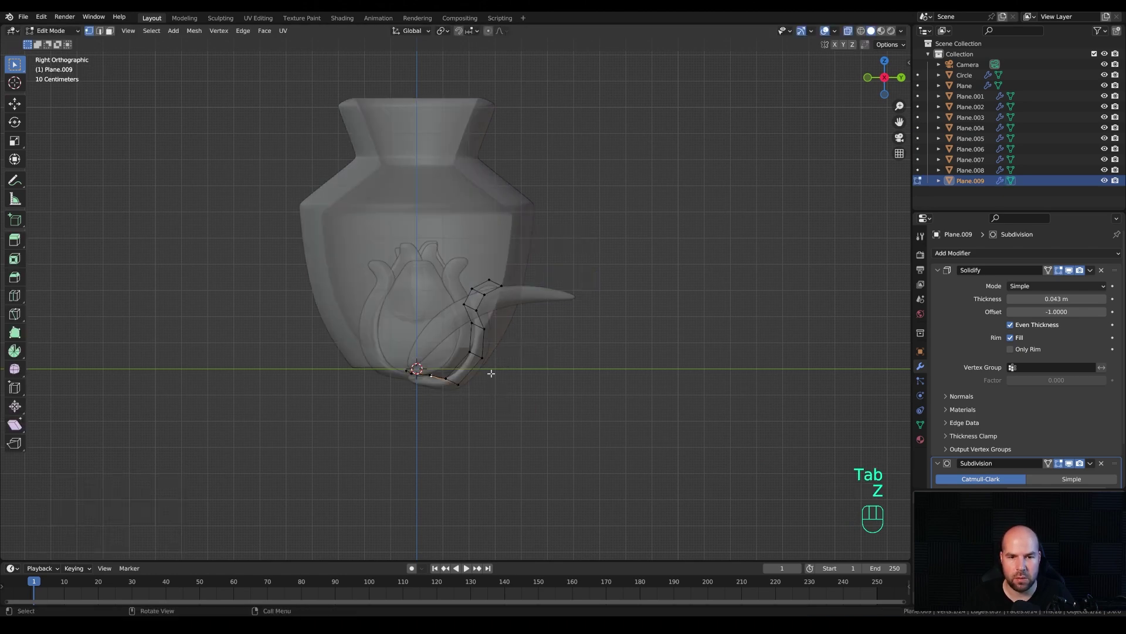
pyautogui.moveTo(440, 260); pyautogui.dragTo(560, 332)
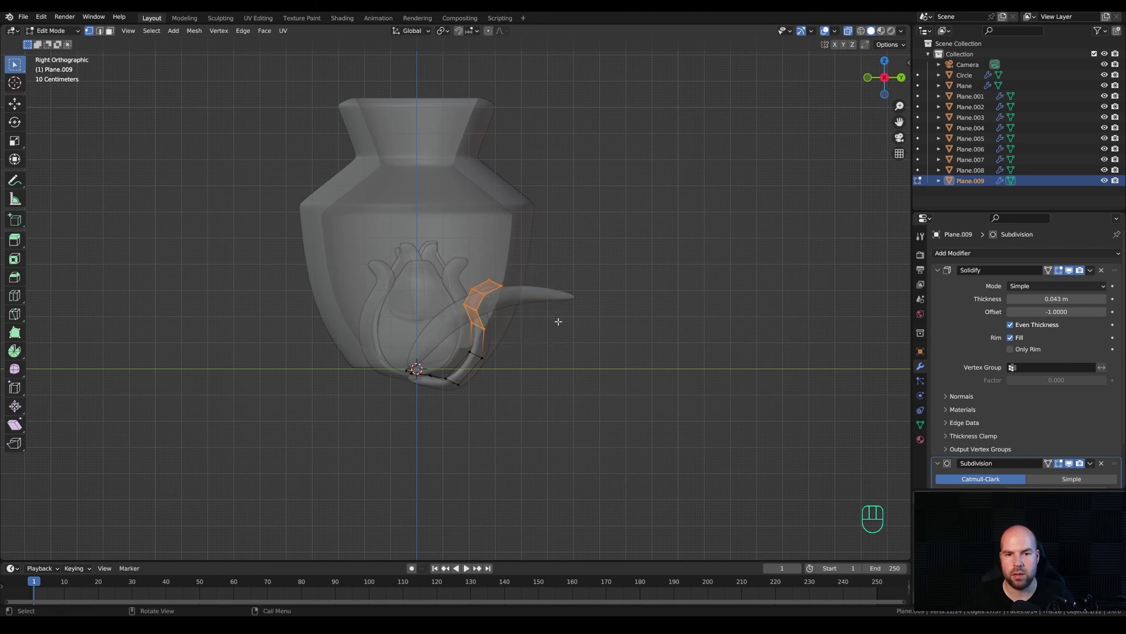
pyautogui.press('x')
pyautogui.click(476, 258)
pyautogui.moveTo(475, 259); pyautogui.dragTo(523, 373, button='middle')
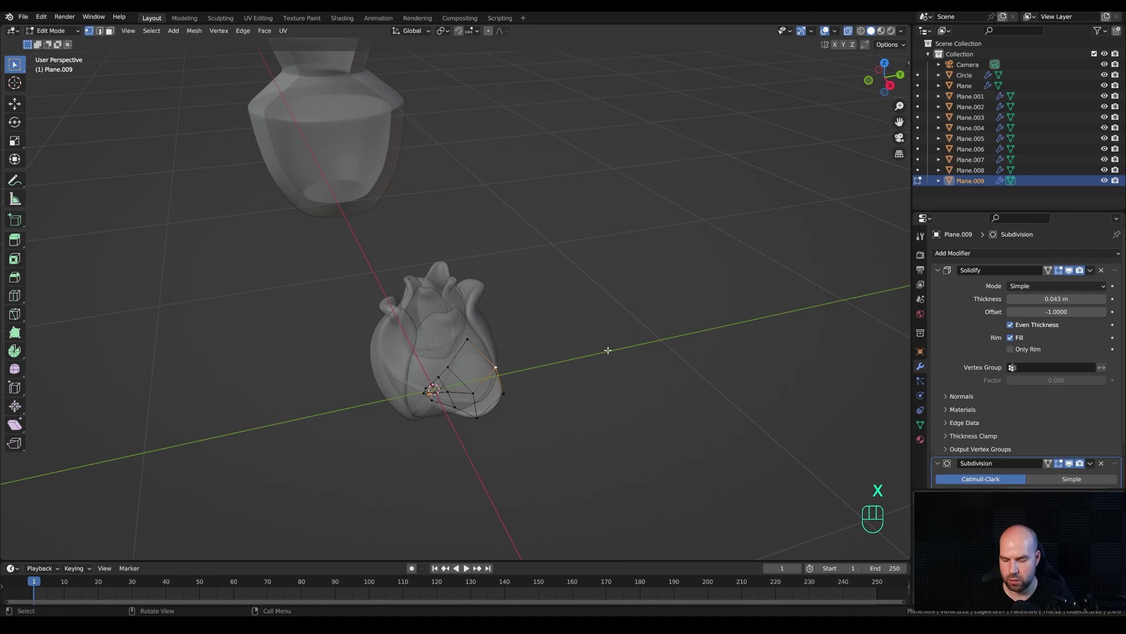
# Step: Reshape the shortened petal in right view by moving its tip, lower corner and middle vertices into an outward-leaning sepal
pyautogui.press('KP_3')
pyautogui.press('g')
pyautogui.click(730, 314)
pyautogui.click(458, 385)
pyautogui.press('g')
pyautogui.click(492, 388)
pyautogui.click(450, 379)
pyautogui.press('g')
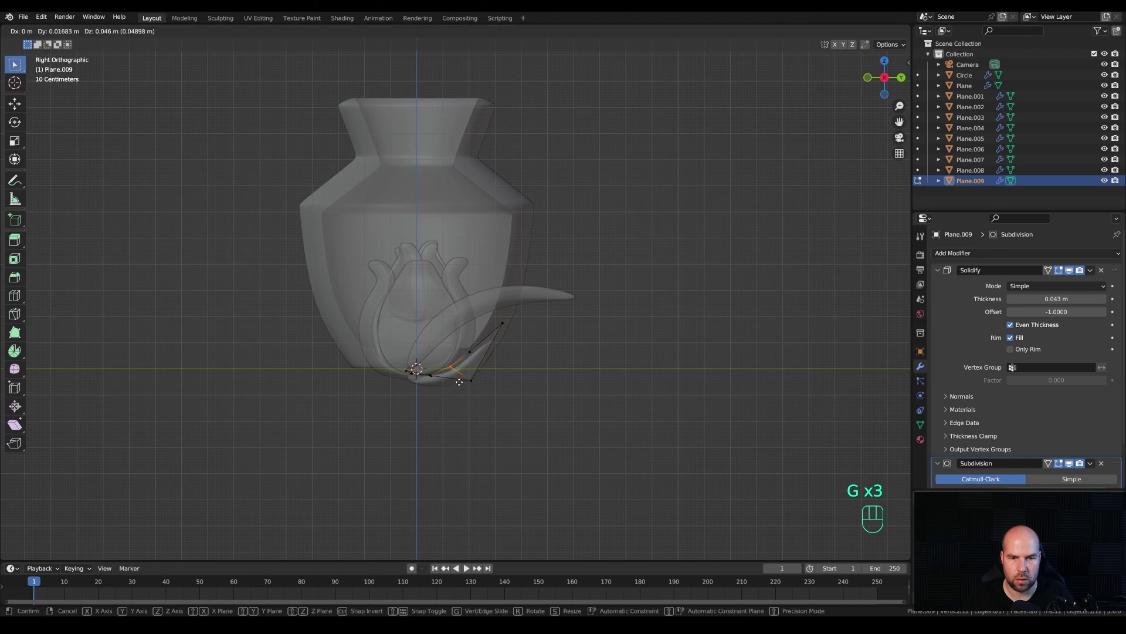
pyautogui.click(459, 382)
pyautogui.press('Tab')
# Step: Make a linked duplicate of the sepal rotated -83.8° in top view and repeat it twice around the bud
pyautogui.moveTo(520, 368); pyautogui.dragTo(549, 374, button='middle')
pyautogui.press('KP_7')
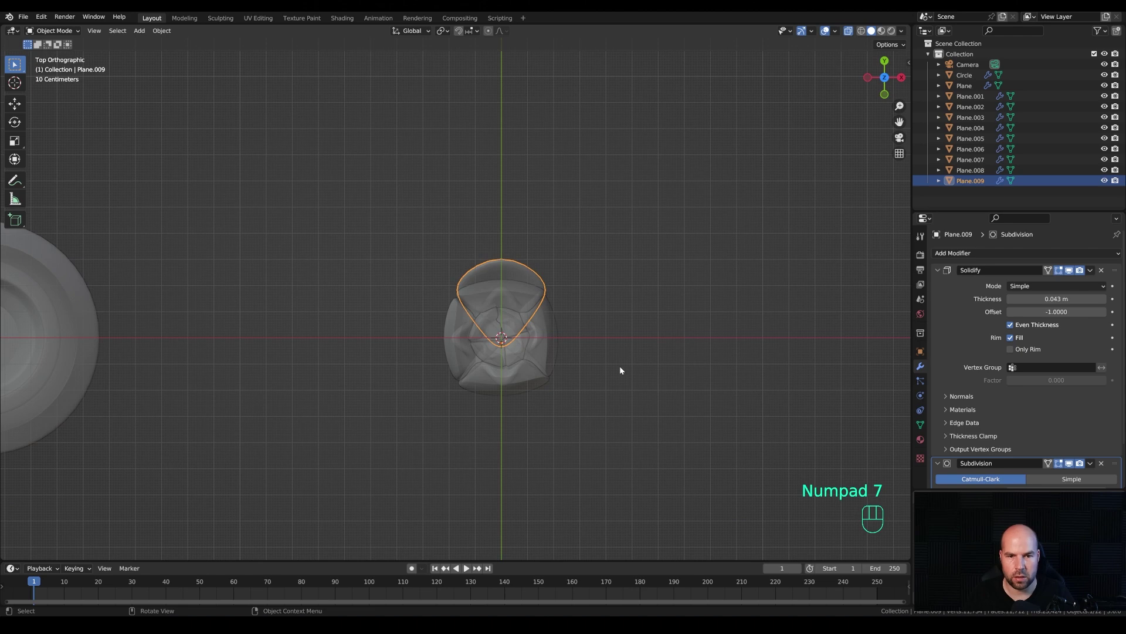
pyautogui.hotkey('alt', 'd')
pyautogui.press('r')
pyautogui.click(516, 309)
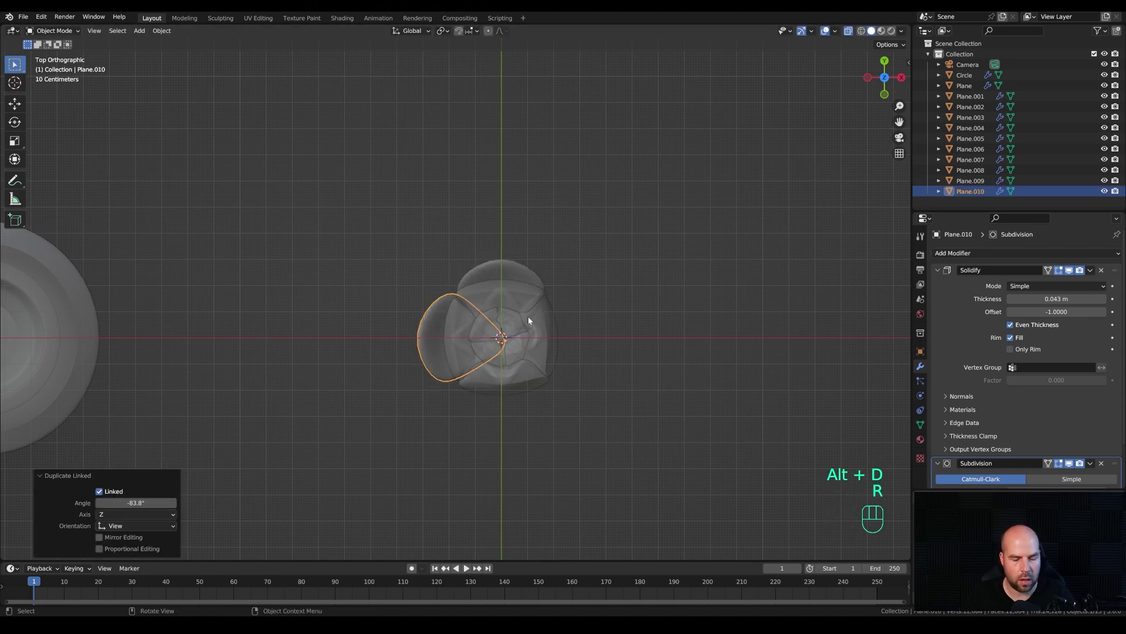
pyautogui.hotkey('shift', 'r')
pyautogui.hotkey('shift', 'r')
# Step: Rotate the last sepal duplicate around its local Z axis and tilt it around its local X axis
pyautogui.moveTo(589, 348); pyautogui.dragTo(533, 367, button='middle')
pyautogui.press('r')
pyautogui.press('z')
pyautogui.press('z')
pyautogui.click(520, 436)
pyautogui.moveTo(519, 437); pyautogui.dragTo(564, 295, button='middle')
pyautogui.press('r')
pyautogui.press('x')
pyautogui.press('x')
pyautogui.click(576, 383)
# Step: Tilt the sepal on the -Y side of the bud around its local X axis
pyautogui.click(411, 390)
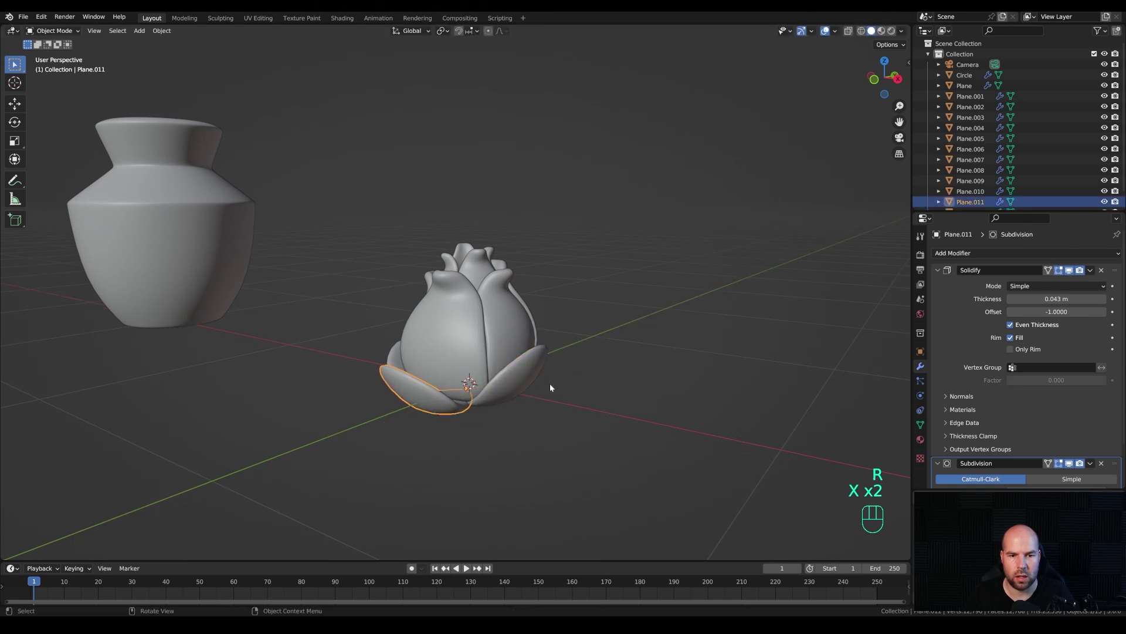
pyautogui.moveTo(411, 390); pyautogui.dragTo(561, 411, button='middle')
pyautogui.press('r')
pyautogui.press('x')
pyautogui.press('x')
pyautogui.click(529, 392)
# Step: Tilt the remaining two sepals individually around their local X axes for variation
pyautogui.moveTo(517, 372); pyautogui.dragTo(477, 339, button='middle')
pyautogui.click(469, 364)
pyautogui.press('r')
pyautogui.press('x')
pyautogui.press('x')
pyautogui.click(609, 346)
pyautogui.click(475, 340)
pyautogui.press('r')
pyautogui.press('x')
pyautogui.press('x')
pyautogui.click(611, 352)
# Step: Parent all bud petals and sepals to the outer petal on the +Y side
pyautogui.moveTo(287, 335); pyautogui.dragTo(462, 343, button='middle')
pyautogui.moveTo(332, 322); pyautogui.dragTo(704, 469)
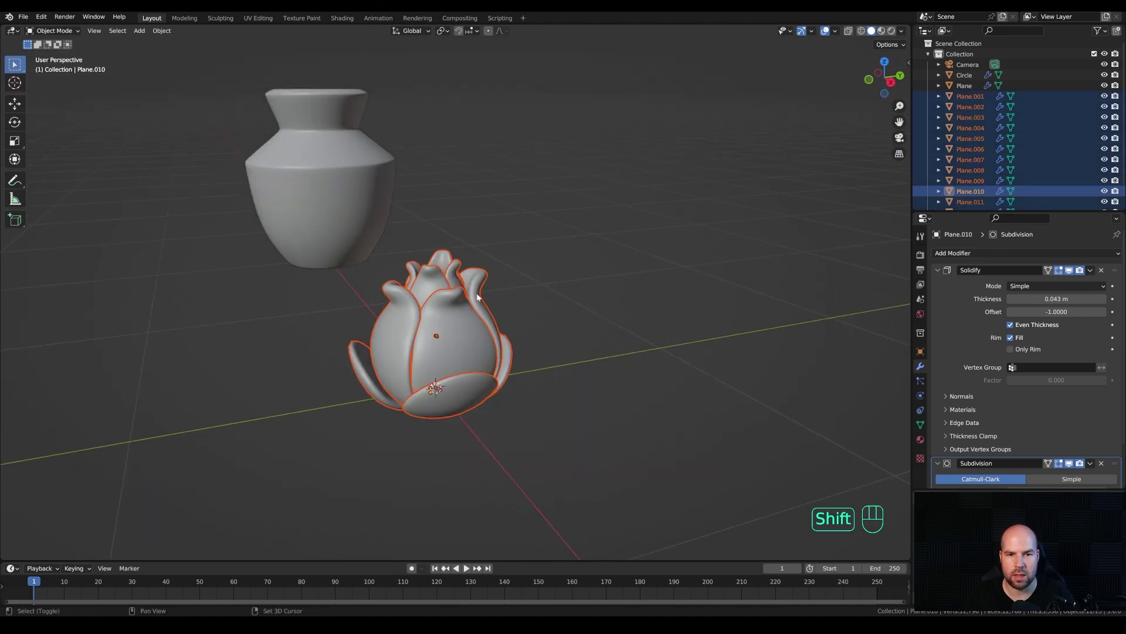
pyautogui.keyDown('shift'); pyautogui.click(485, 278); pyautogui.keyUp('shift')
pyautogui.moveTo(604, 315); pyautogui.dragTo(597, 286, button='middle')
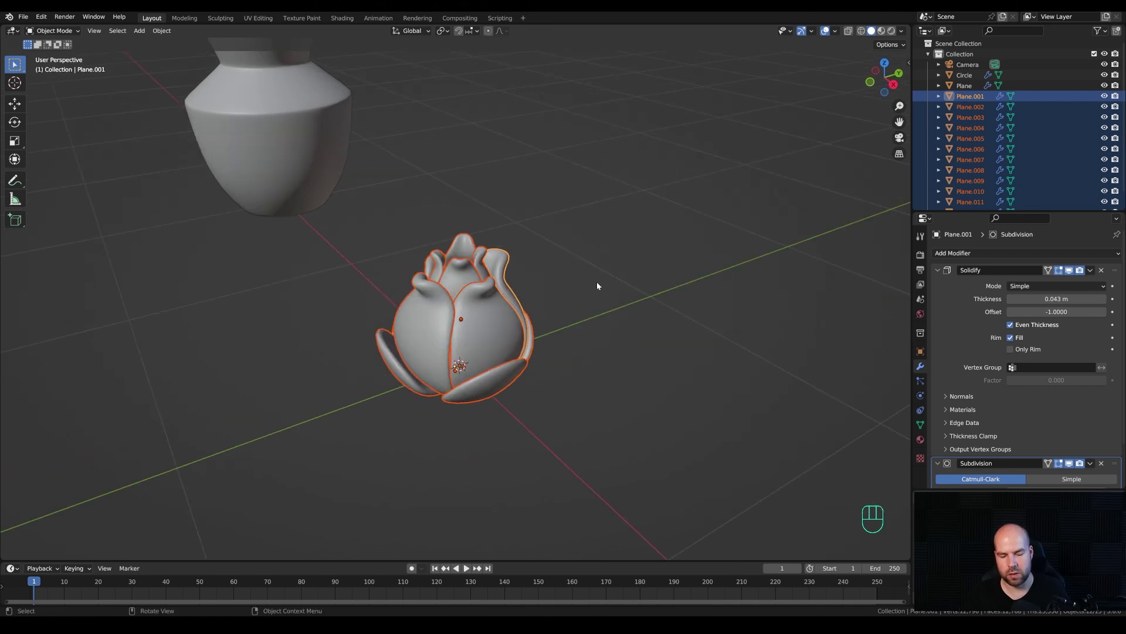
pyautogui.hotkey('ctrl', 'p')
pyautogui.click(584, 292)
pyautogui.click(568, 315)
# Step: Move the whole bud by its parent petal about 2.16 m along the Y axis
pyautogui.click(506, 305)
pyautogui.moveTo(506, 305); pyautogui.dragTo(549, 343, button='middle')
pyautogui.press('g')
pyautogui.press('Escape')
pyautogui.scroll(-5, 549, 342)
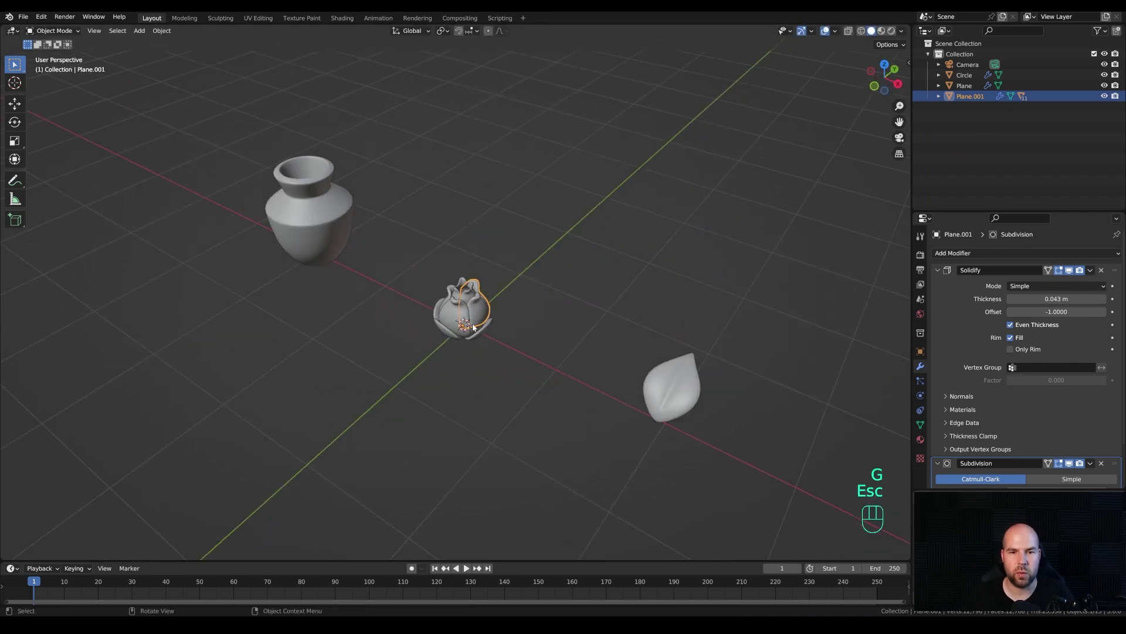
pyautogui.keyDown('shift'); pyautogui.moveTo(445, 316); pyautogui.dragTo(485, 260, button='middle'); pyautogui.keyUp('shift')
pyautogui.press('g')
pyautogui.press('y')
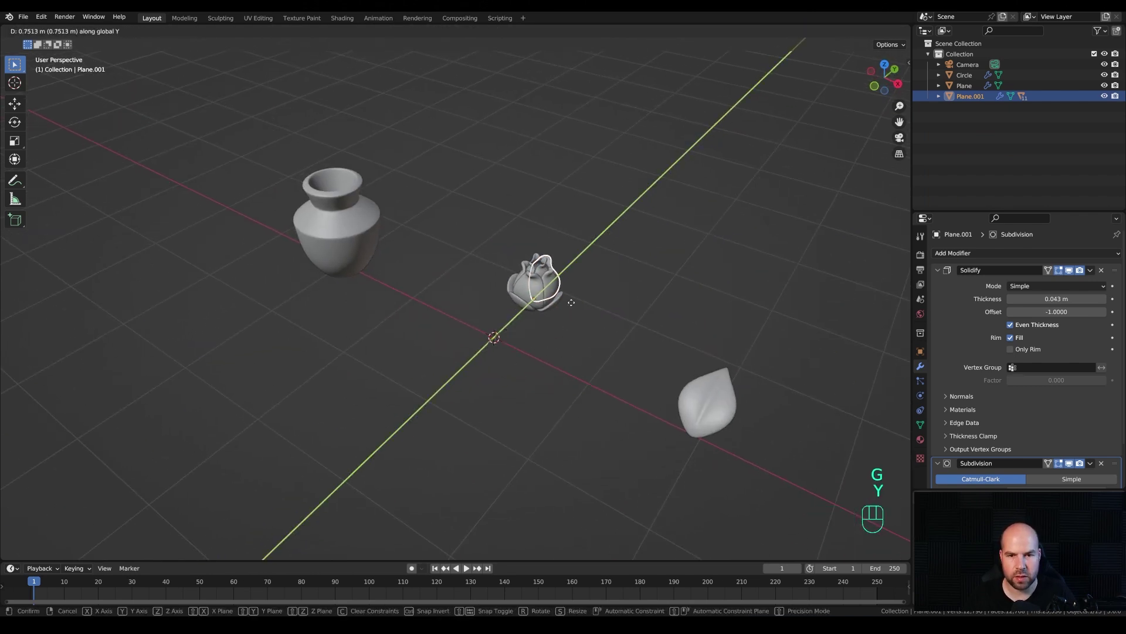
pyautogui.click(603, 248)
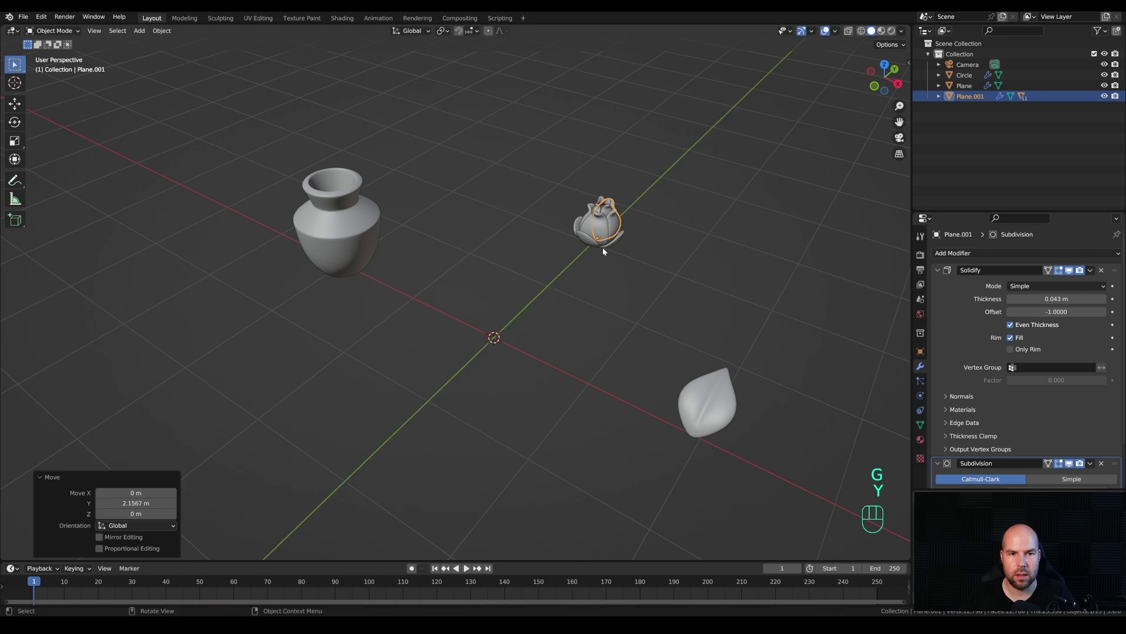
# Step: Clear the vase's location so it sits at the world origin
pyautogui.click(331, 230)
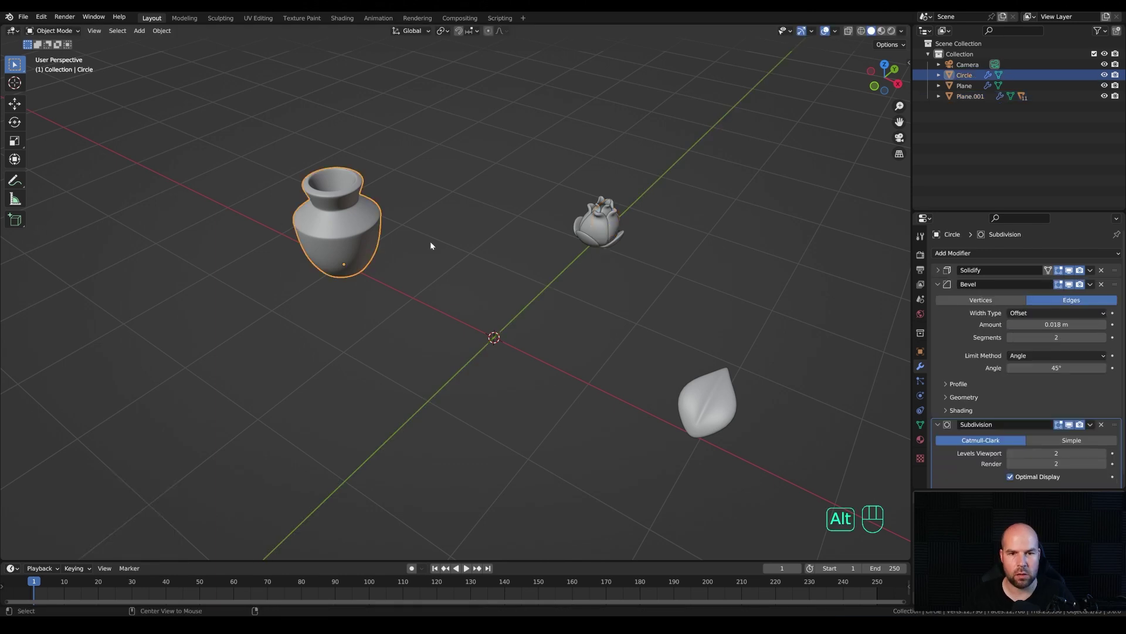
pyautogui.hotkey('alt', 'g')
pyautogui.moveTo(540, 291); pyautogui.dragTo(667, 281, button='middle')
# Step: Scale the vase to about 0.77 along Z and apply the scale
pyautogui.press('s')
pyautogui.press('z')
pyautogui.click(621, 294)
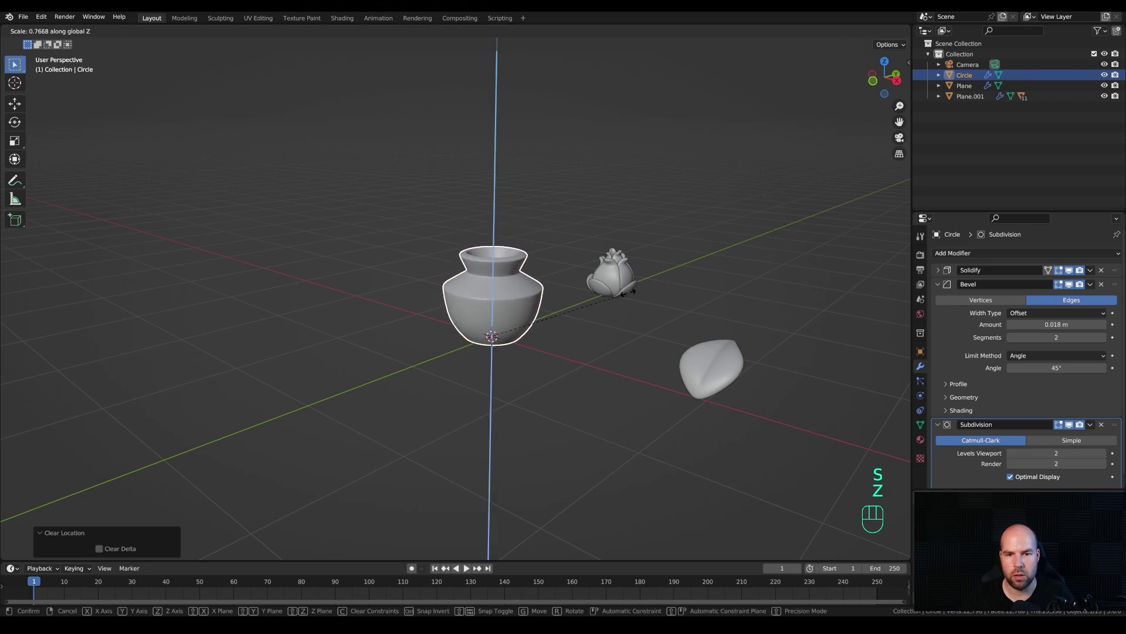
pyautogui.hotkey('ctrl', 'a')
pyautogui.click(593, 298)
# Step: Clear the leaf's location and raise it about 0.68 m along Z into the mouth of the vase
pyautogui.keyDown('shift'); pyautogui.moveTo(592, 303); pyautogui.dragTo(545, 299, button='middle'); pyautogui.keyUp('shift')
pyautogui.click(697, 369)
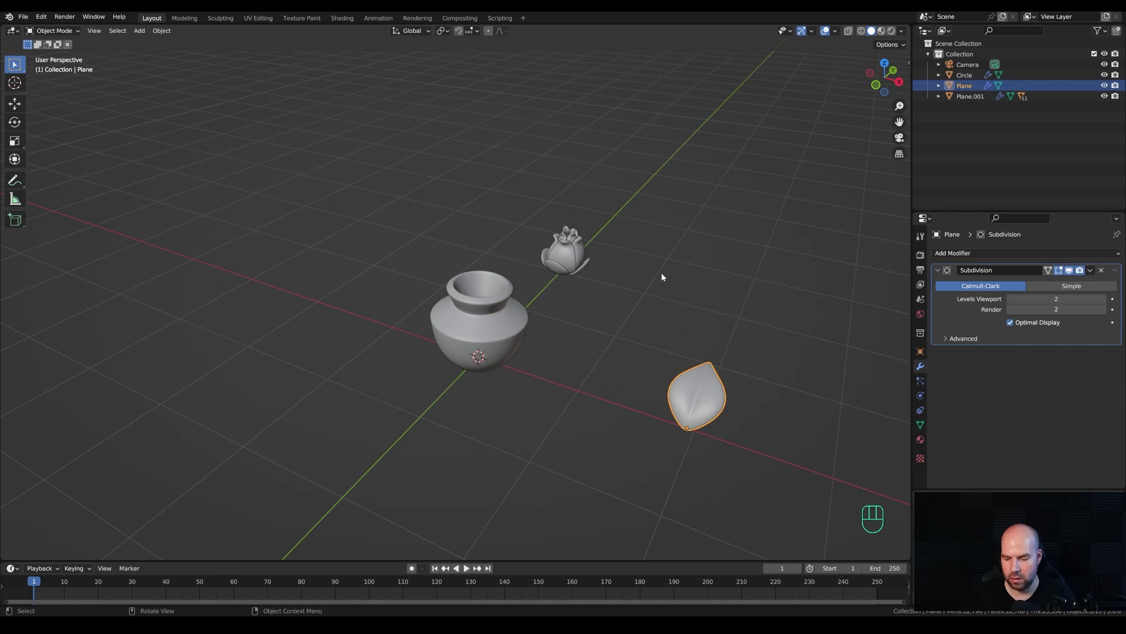
pyautogui.press('KP_7')
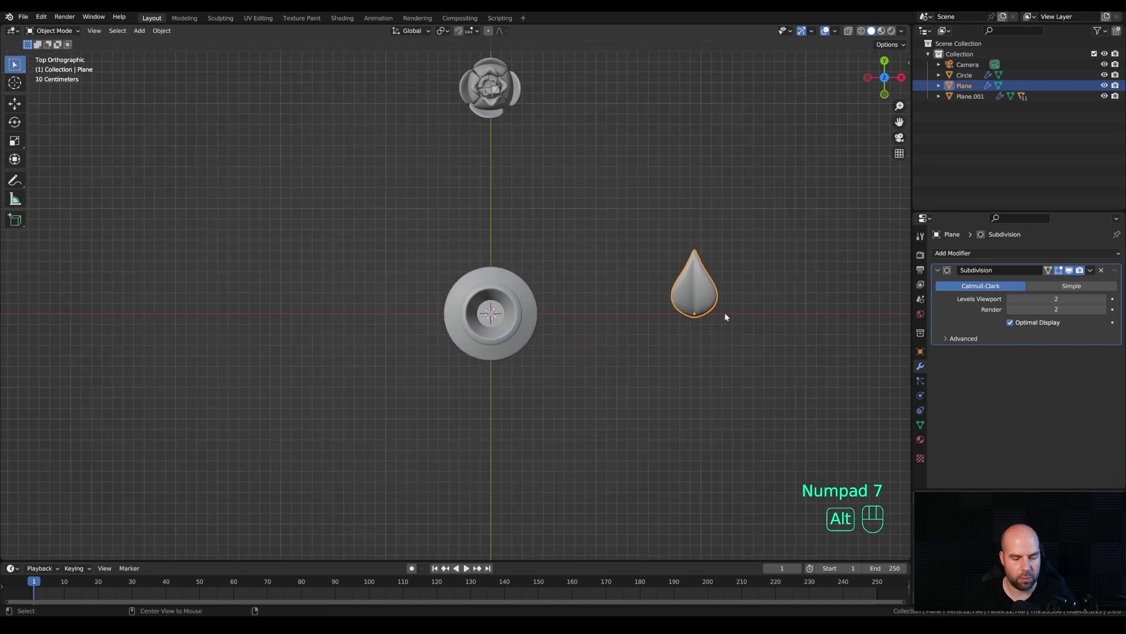
pyautogui.hotkey('alt', 'g')
pyautogui.moveTo(600, 383); pyautogui.dragTo(607, 350, button='middle')
pyautogui.press('g')
pyautogui.press('z')
pyautogui.click(523, 301)
# Step: Make a linked duplicate of the leaf rotated 133° around Z and repeat it once for a third leaf
pyautogui.hotkey('alt', 'd')
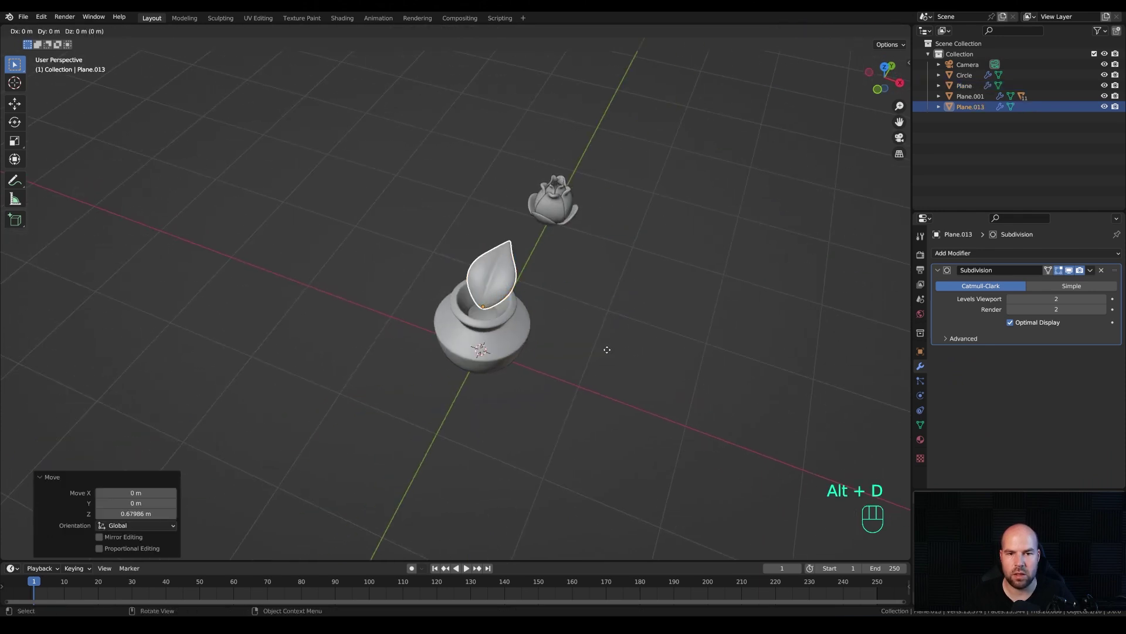
pyautogui.press('z')
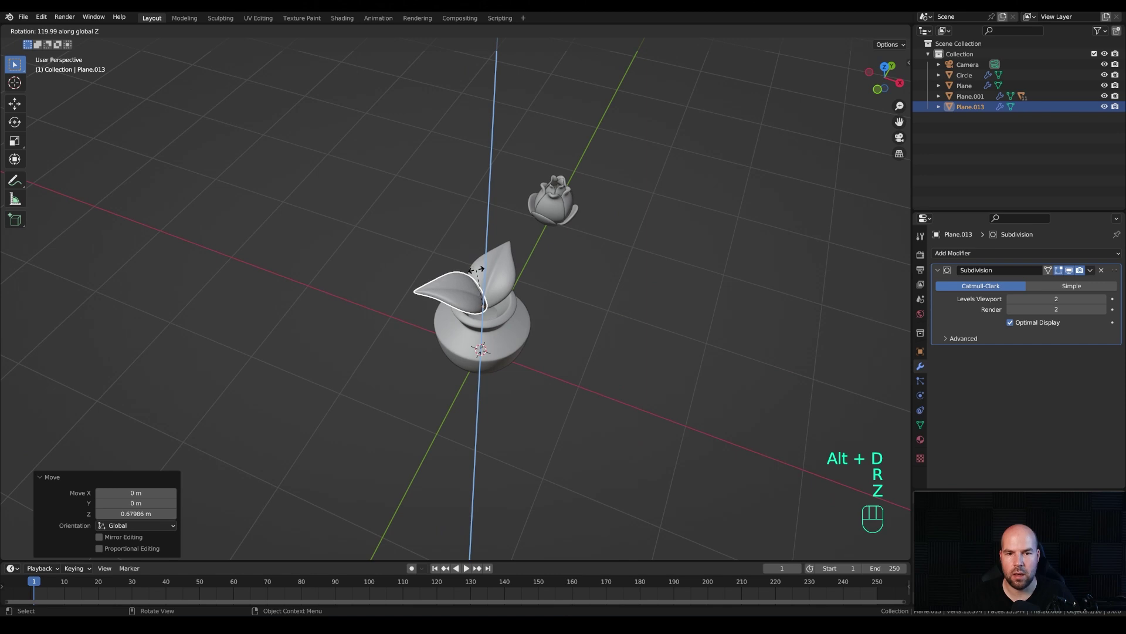
pyautogui.click(471, 273)
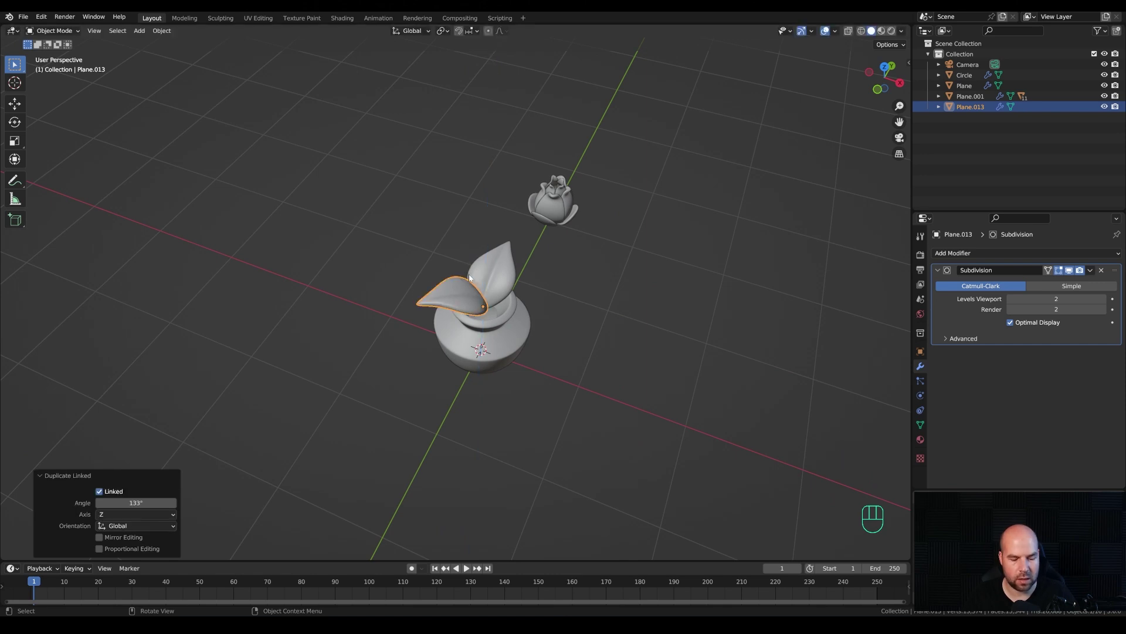
pyautogui.hotkey('shift', 'r')
# Step: Rotate the third leaf -20.5° around Z and tilt it downward around its local X axis
pyautogui.moveTo(622, 312); pyautogui.dragTo(611, 289, button='middle')
pyautogui.press('r')
pyautogui.press('z')
pyautogui.click(578, 370)
pyautogui.press('r')
pyautogui.press('x')
pyautogui.press('x')
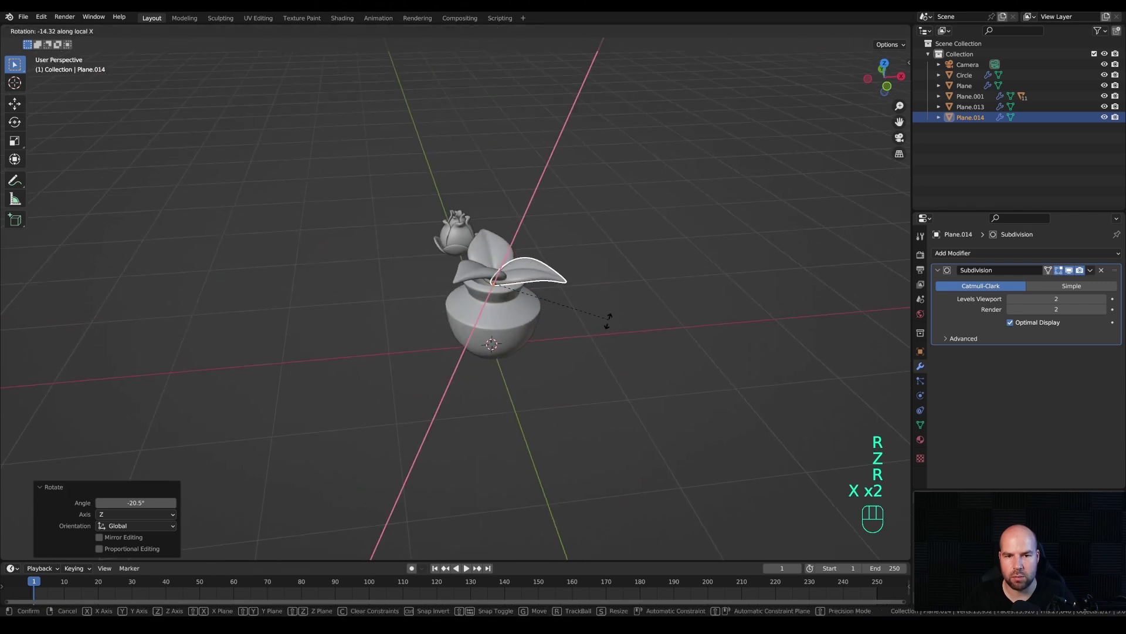
pyautogui.click(604, 326)
# Step: Tilt the second leaf downward by about -6° around its local X axis
pyautogui.click(455, 267)
pyautogui.moveTo(454, 267); pyautogui.dragTo(598, 267, button='middle')
pyautogui.press('r')
pyautogui.press('x')
pyautogui.press('x')
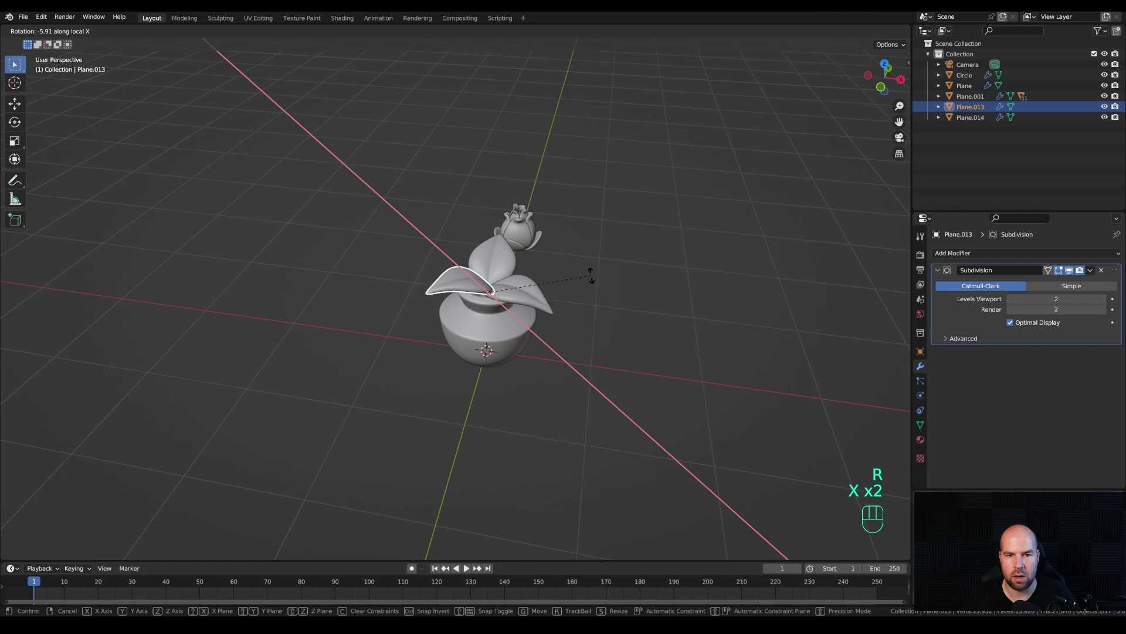
pyautogui.click(595, 273)
# Step: Select all three leaves and move them about -0.008 m along Z
pyautogui.keyDown('shift'); pyautogui.click(505, 290); pyautogui.keyUp('shift')
pyautogui.keyDown('shift'); pyautogui.click(496, 258); pyautogui.keyUp('shift')
pyautogui.moveTo(496, 258); pyautogui.dragTo(578, 295, button='middle')
pyautogui.press('g')
pyautogui.press('z')
pyautogui.click(653, 231)
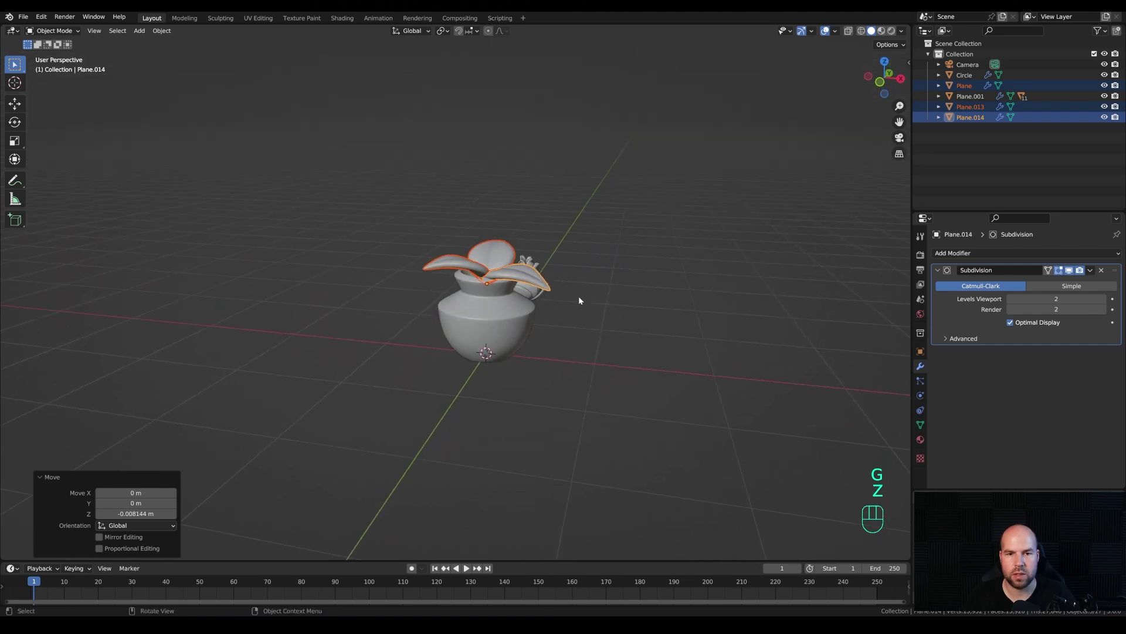
# Step: Make linked duplicates of the three leaves higher along Z and scale them to 0.705
pyautogui.hotkey('alt', 'd')
pyautogui.press('z')
pyautogui.click(578, 284)
pyautogui.press('s')
pyautogui.click(630, 284)
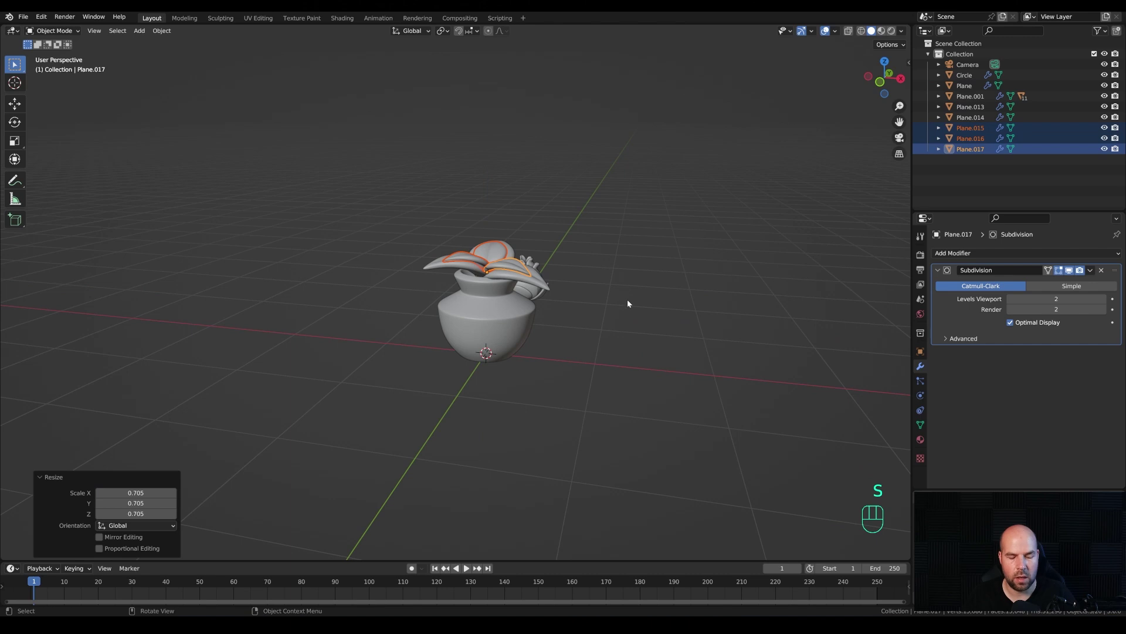
# Step: Tilt the three smaller leaves upward around their local X axes
pyautogui.press('r')
pyautogui.press('x')
pyautogui.press('x')
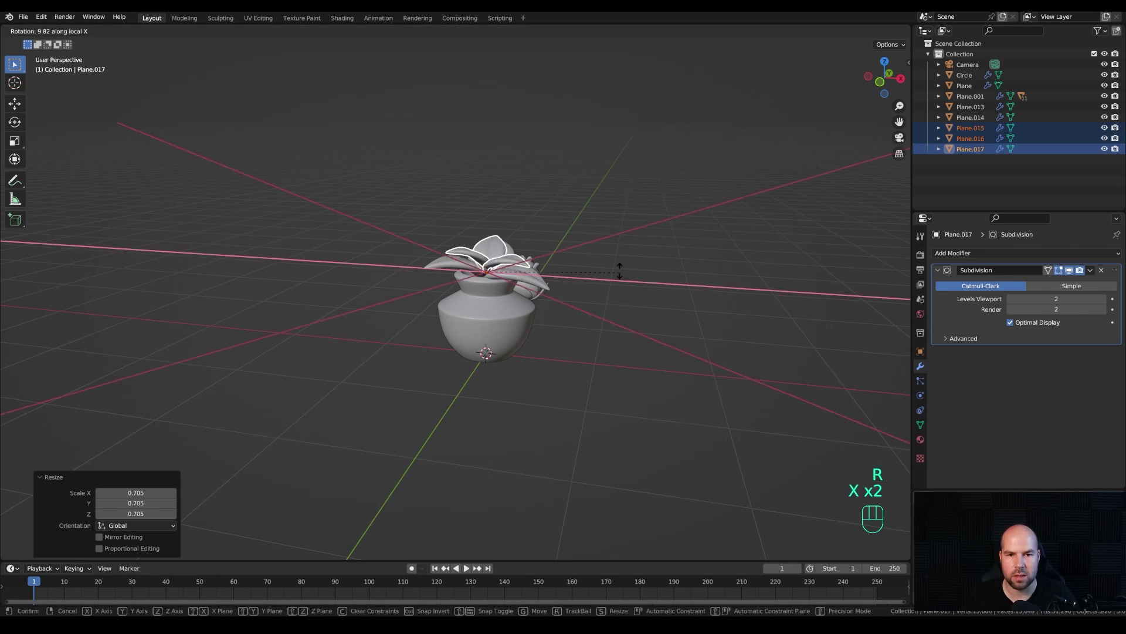
pyautogui.click(606, 238)
# Step: Nudge the smaller upper leaves at the front horizontally, one at a time, keeping their height
pyautogui.moveTo(607, 240); pyautogui.dragTo(569, 292, button='middle')
pyautogui.click(564, 291)
pyautogui.press('g')
pyautogui.hotkey('shift', 'z')
pyautogui.click(554, 288)
pyautogui.click(537, 283)
pyautogui.press('g')
pyautogui.hotkey('shift', 'z')
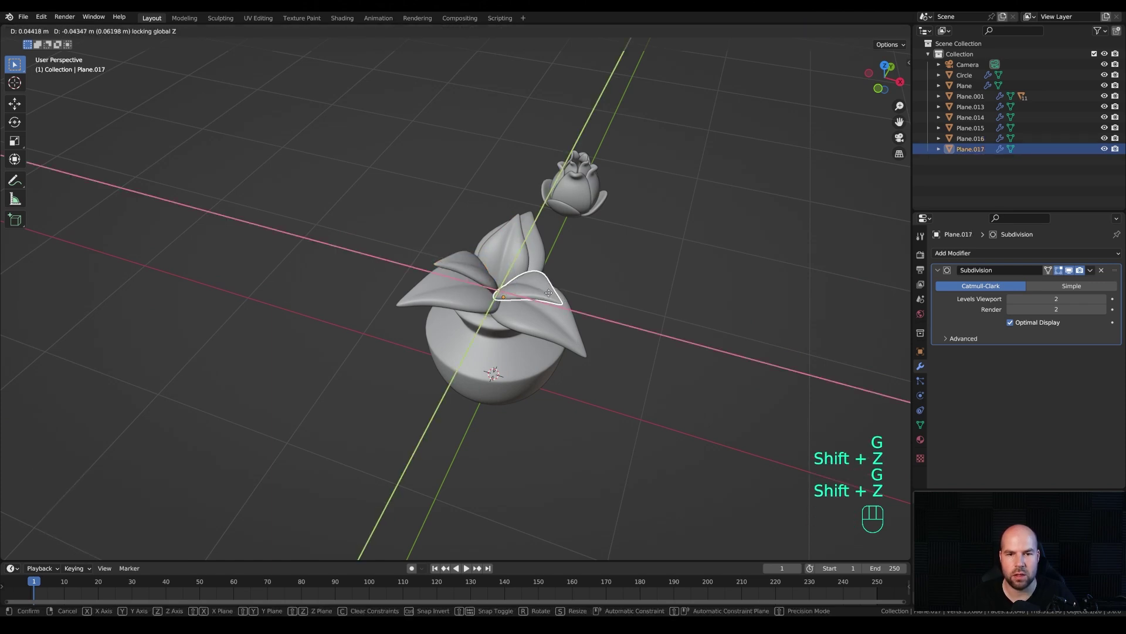
pyautogui.click(537, 287)
# Step: Move the rear upper leaf about 0.008 m along X and 0.044 m along Y, and rotate it -12.4° around Z
pyautogui.click(510, 252)
pyautogui.press('g')
pyautogui.hotkey('shift', 'z')
pyautogui.moveTo(645, 272); pyautogui.dragTo(597, 241, button='middle')
pyautogui.hotkey('shift', 'z')
pyautogui.click(642, 276)
pyautogui.press('r')
pyautogui.press('z')
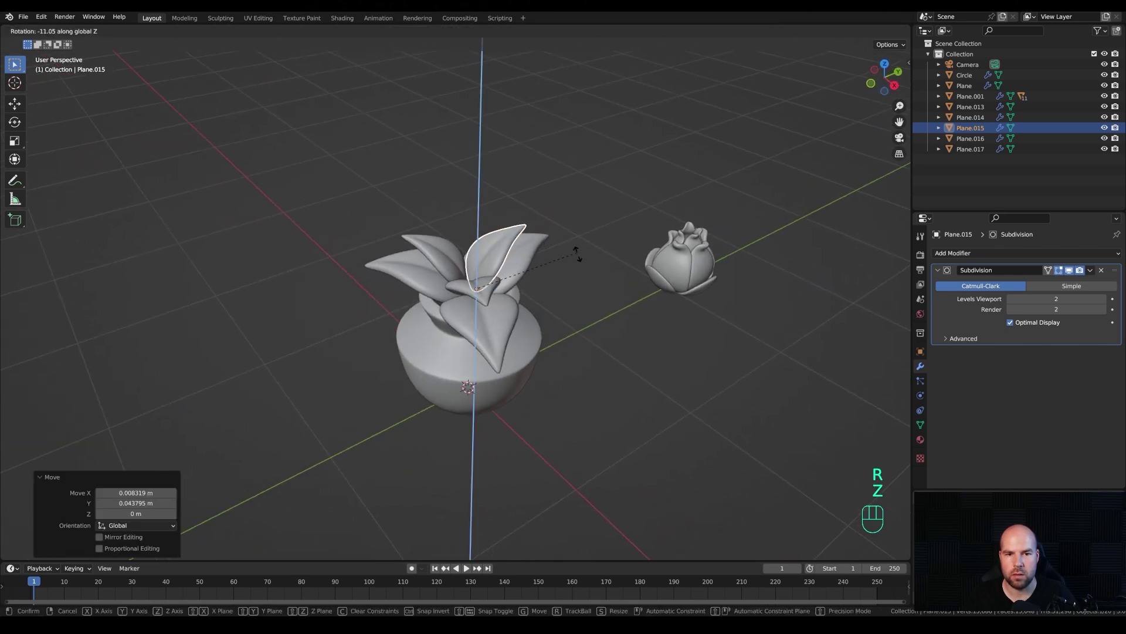
pyautogui.click(578, 253)
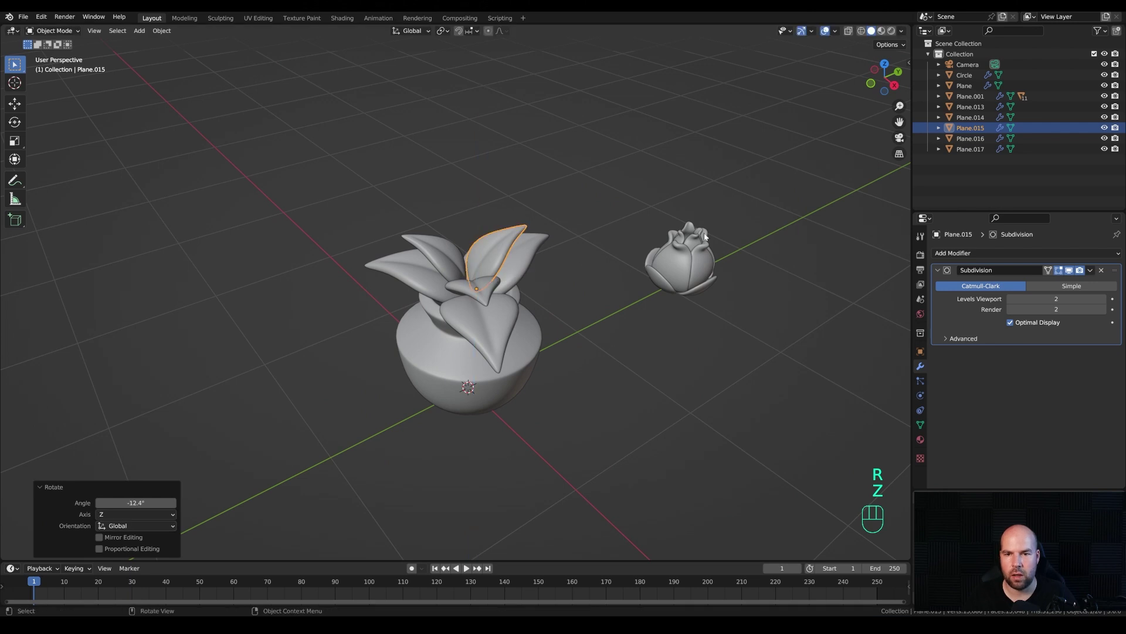
# Step: Place the bud above the vase, raising it about 1.44 m in front view and moving it about -2.10 m along Y in right view
pyautogui.click(706, 237)
pyautogui.press('KP_1')
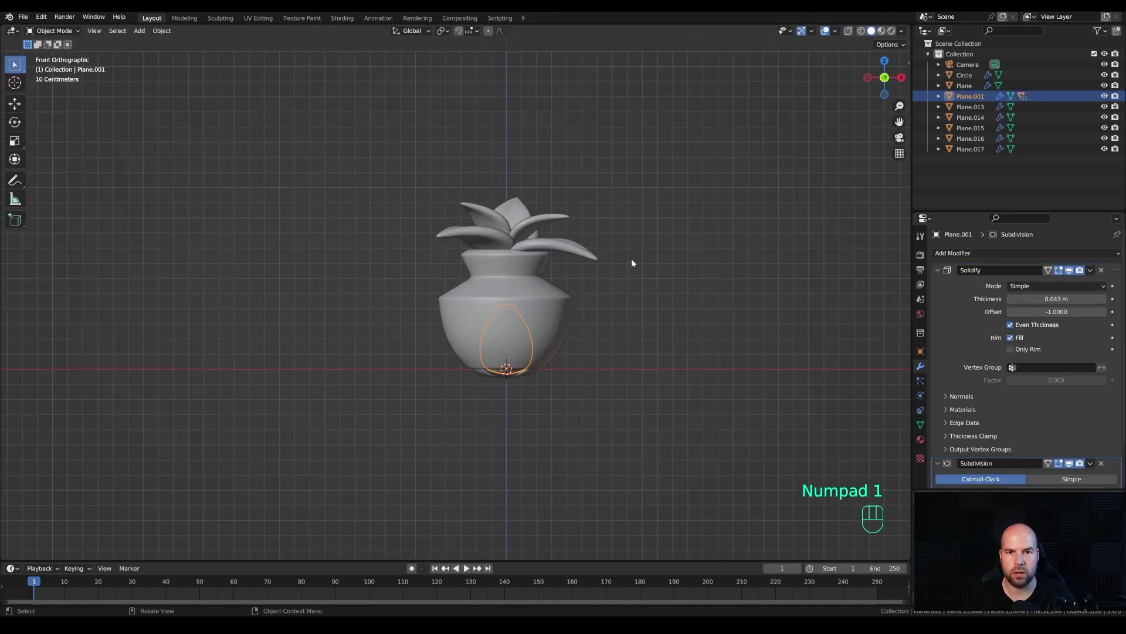
pyautogui.scroll(-2, 645, 267)
pyautogui.press('g')
pyautogui.click(593, 198)
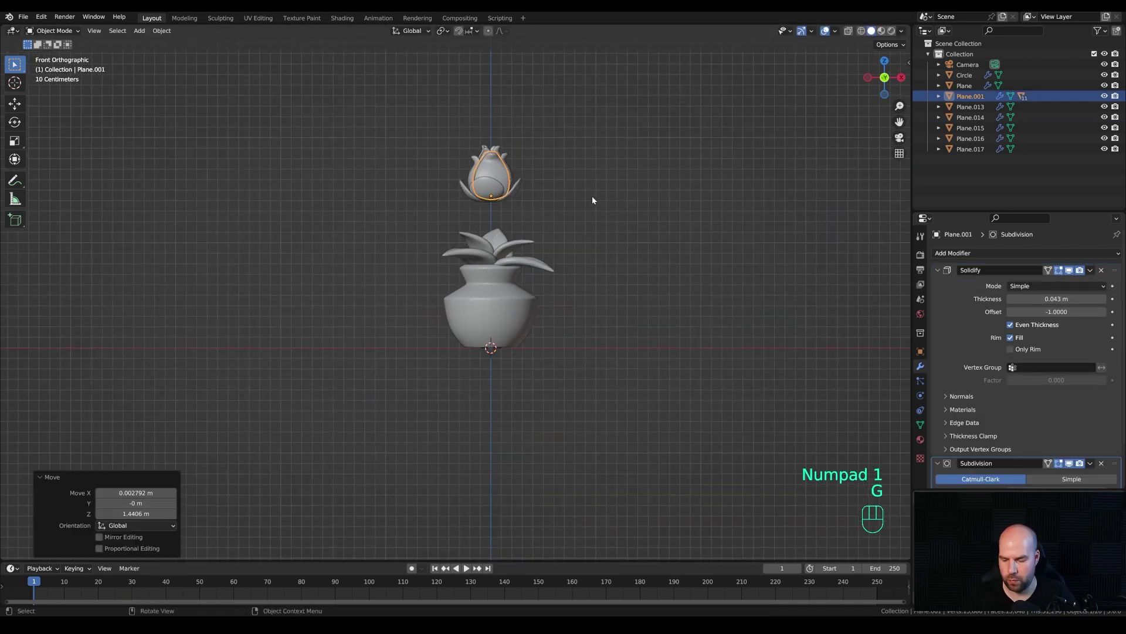
pyautogui.press('KP_3')
pyautogui.press('g')
pyautogui.click(449, 218)
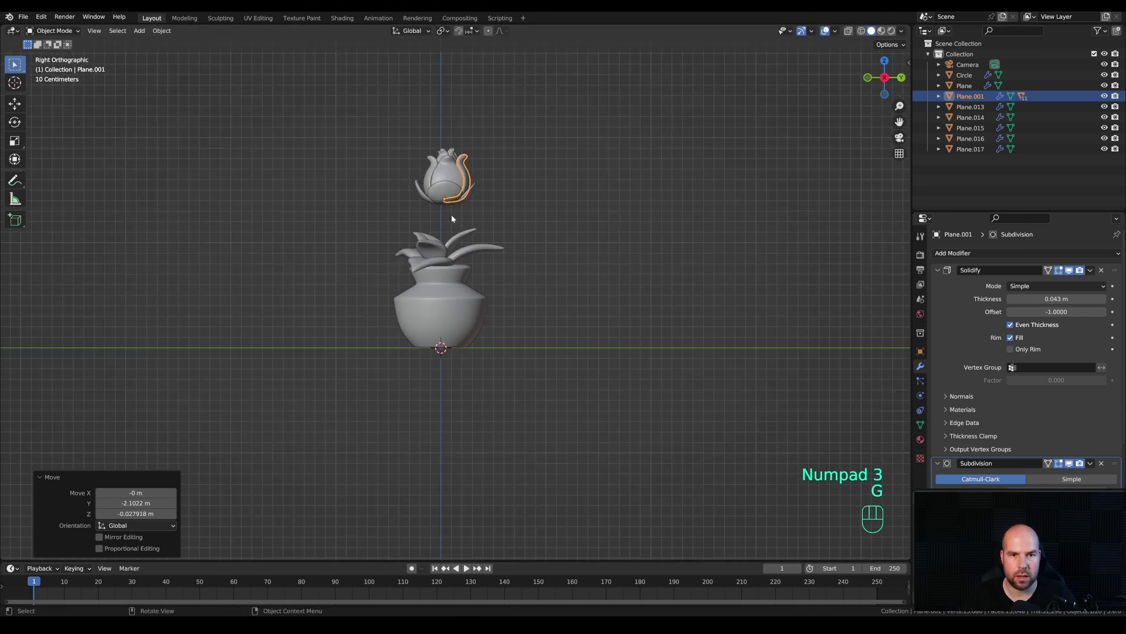
# Step: Scale down and tilt the bud in right view, moving it about 0.045 m along Y and -0.10 m along Z
pyautogui.press('s')
pyautogui.press('Escape')
pyautogui.press('s')
pyautogui.click(602, 217)
pyautogui.press('r')
pyautogui.click(535, 208)
pyautogui.press('g')
pyautogui.click(531, 210)
pyautogui.moveTo(519, 213); pyautogui.dragTo(541, 248, button='middle')
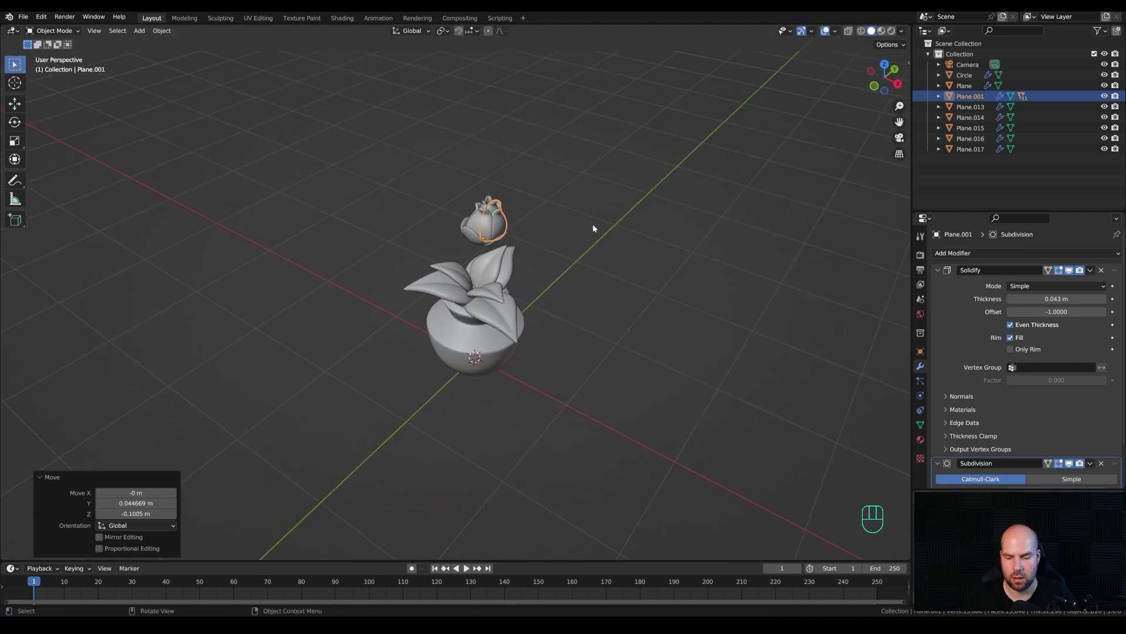
# Step: Select all parts of the bud and make a linked duplicate about -0.45 m along Y and -0.055 m along Z
pyautogui.press('KP_3')
pyautogui.press('x')
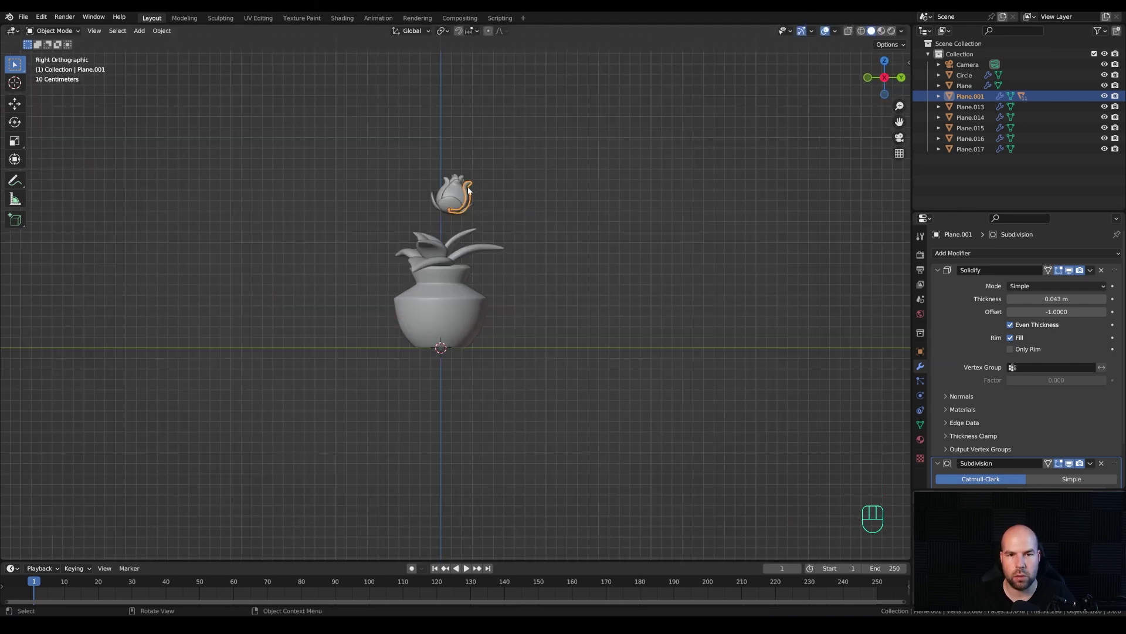
pyautogui.moveTo(406, 173); pyautogui.dragTo(521, 211)
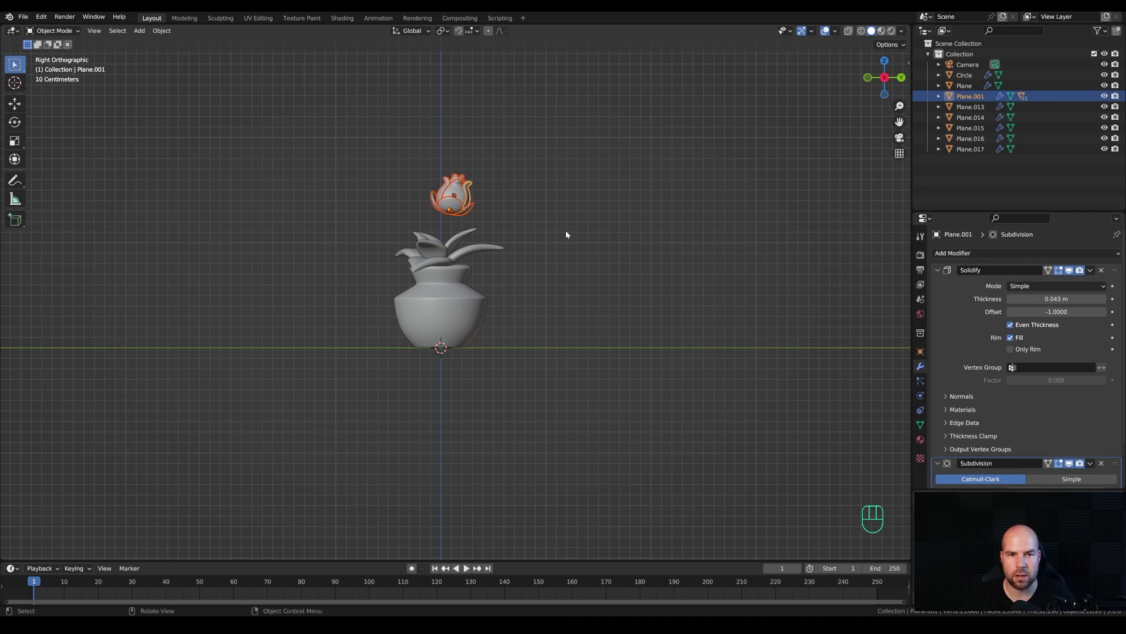
pyautogui.scroll(3, 466, 184)
pyautogui.keyDown('shift'); pyautogui.moveTo(541, 177); pyautogui.dragTo(658, 246, button='middle'); pyautogui.keyUp('shift')
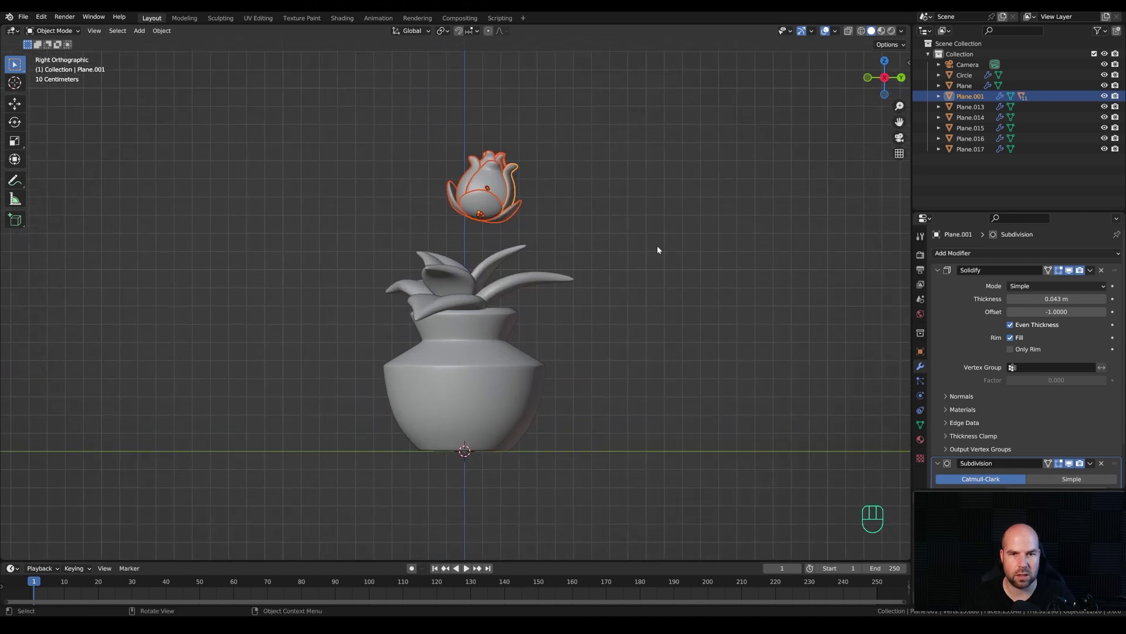
pyautogui.hotkey('alt', 'd')
pyautogui.click(558, 251)
# Step: Tilt and shrink the bud copy, placing it about 0.22 m along Y and -0.10 m along Z, lower than the main bud
pyautogui.press('r')
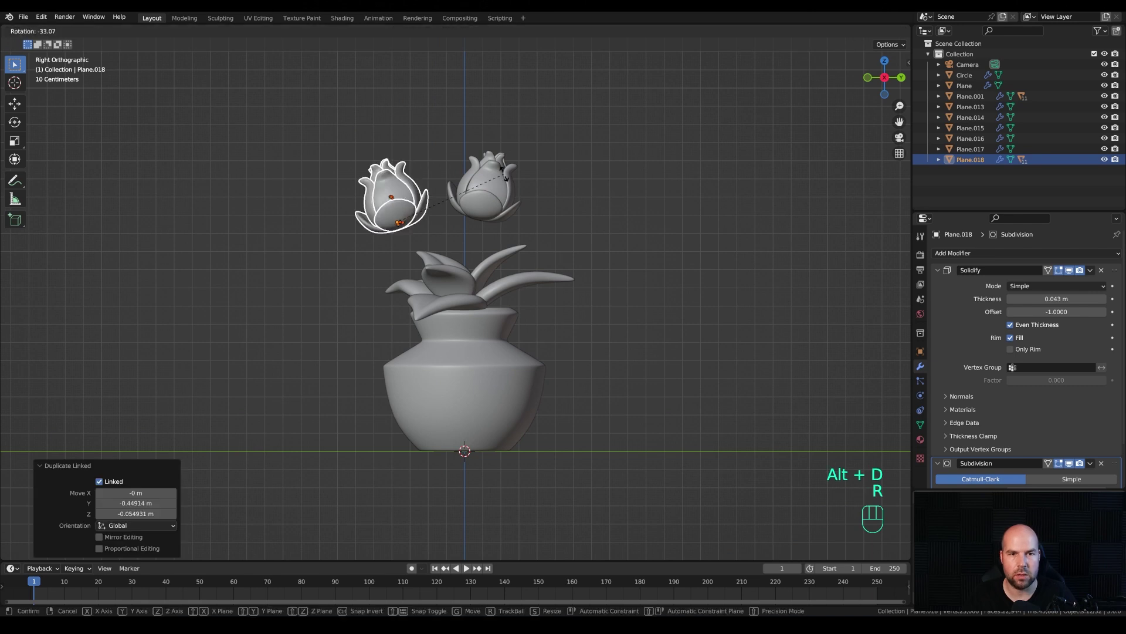
pyautogui.click(514, 185)
pyautogui.press('g')
pyautogui.click(581, 220)
pyautogui.press('s')
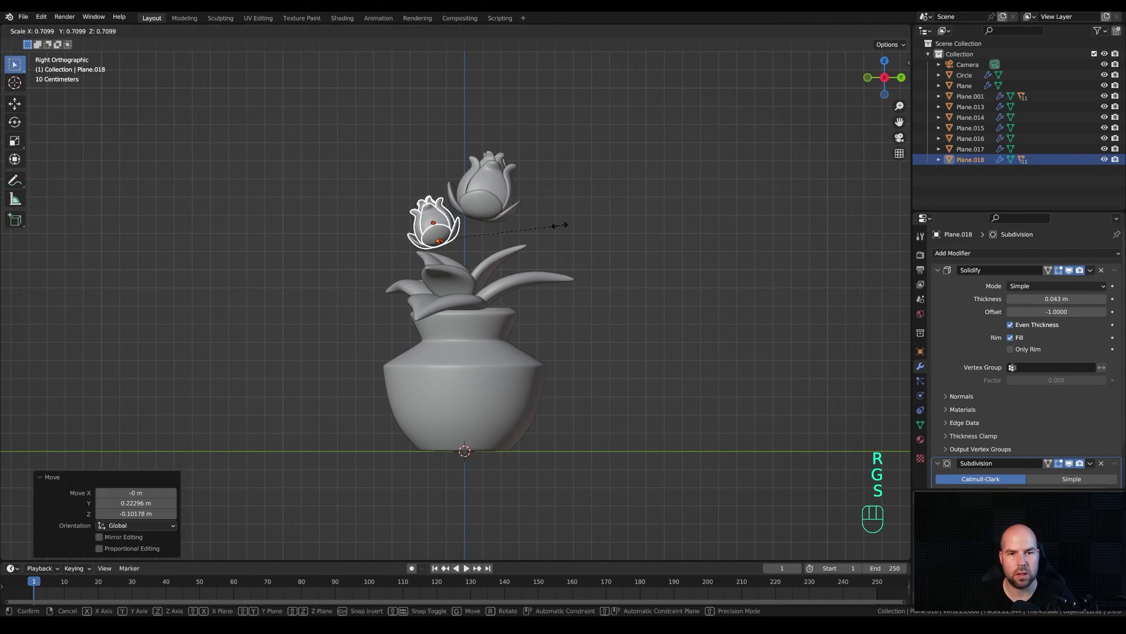
pyautogui.click(544, 265)
# Step: Rotate the small bud in perspective and shift it over the leaves on one side of the main bud
pyautogui.moveTo(543, 265); pyautogui.dragTo(632, 322, button='middle')
pyautogui.moveTo(577, 290); pyautogui.dragTo(555, 247, button='middle')
pyautogui.press('r')
pyautogui.click(576, 224)
pyautogui.press('g')
pyautogui.click(555, 223)
# Step: Make a linked duplicate of the small bud, offset about 0.26, 0.14 and -0.075 m in X, Y and Z, and rotate it freely
pyautogui.hotkey('alt', 'd')
pyautogui.press('r')
pyautogui.press('r')
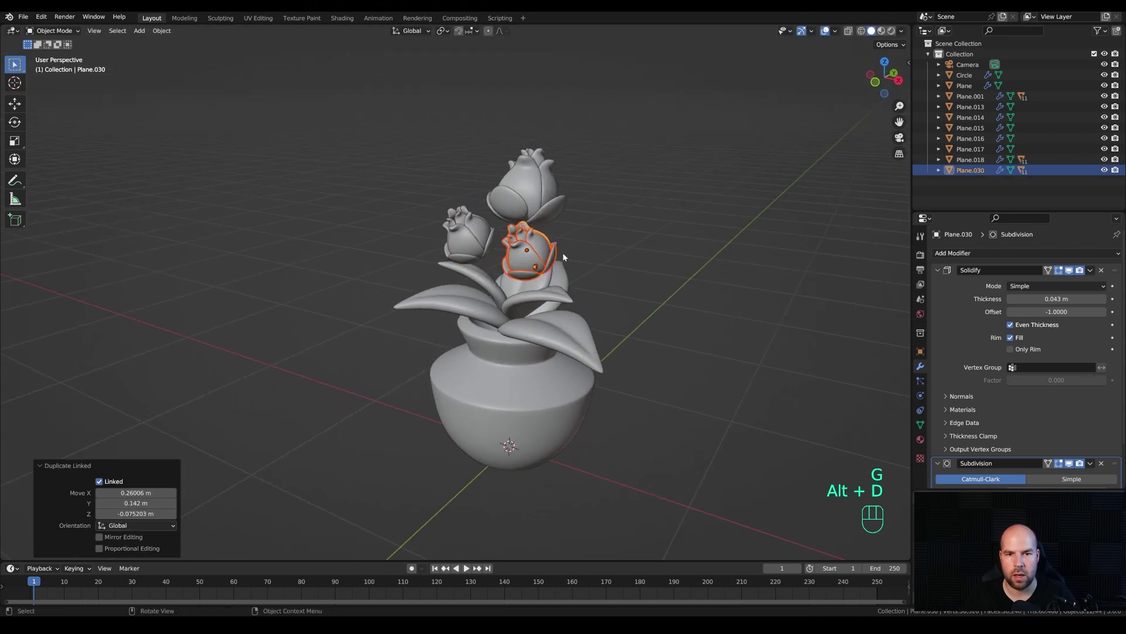
pyautogui.click(597, 259)
# Step: Move the second small bud outward opposite the first, finishing with a horizontal nudge of about -0.005 m along X and -0.029 m along Y
pyautogui.moveTo(597, 259); pyautogui.dragTo(618, 299, button='middle')
pyautogui.moveTo(616, 273); pyautogui.dragTo(566, 281, button='middle')
pyautogui.press('g')
pyautogui.click(607, 253)
pyautogui.press('g')
pyautogui.press('g')
pyautogui.click(532, 289)
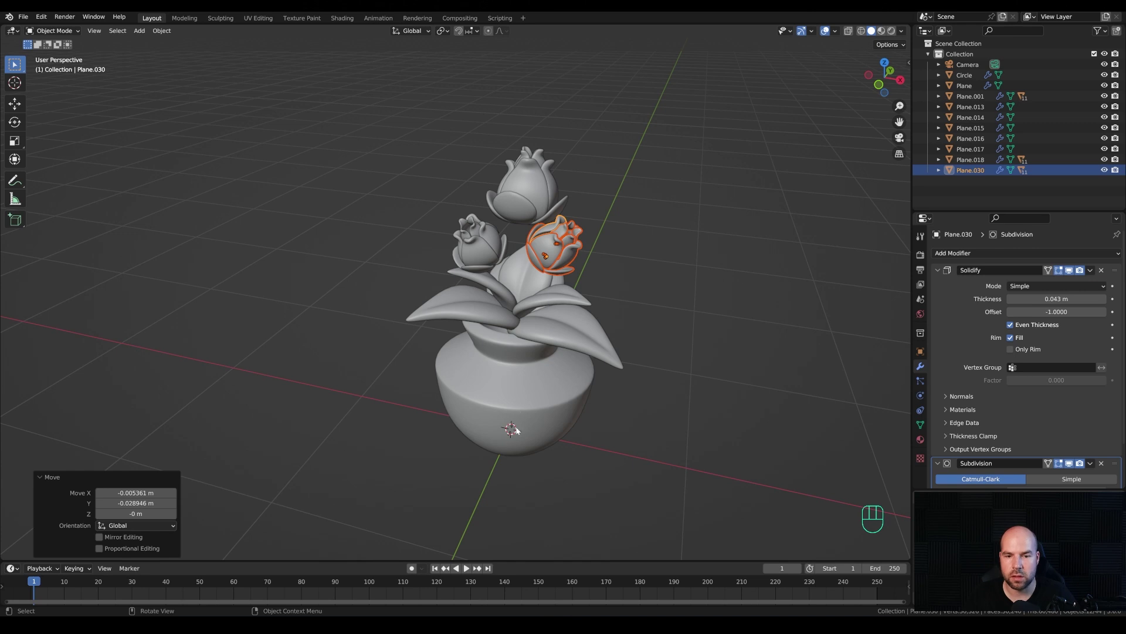
# Step: Add a plane at the world origin and merge all its vertices at the center into one vertex
pyautogui.hotkey('shift', 'a')
pyautogui.click(611, 280)
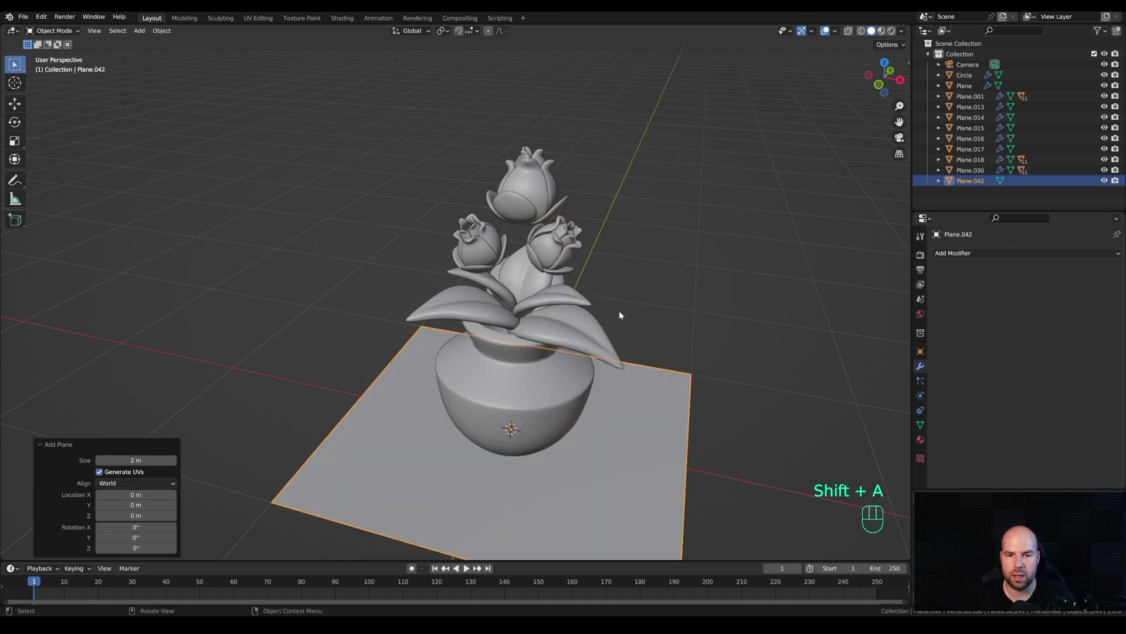
pyautogui.press('Tab')
pyautogui.press('m')
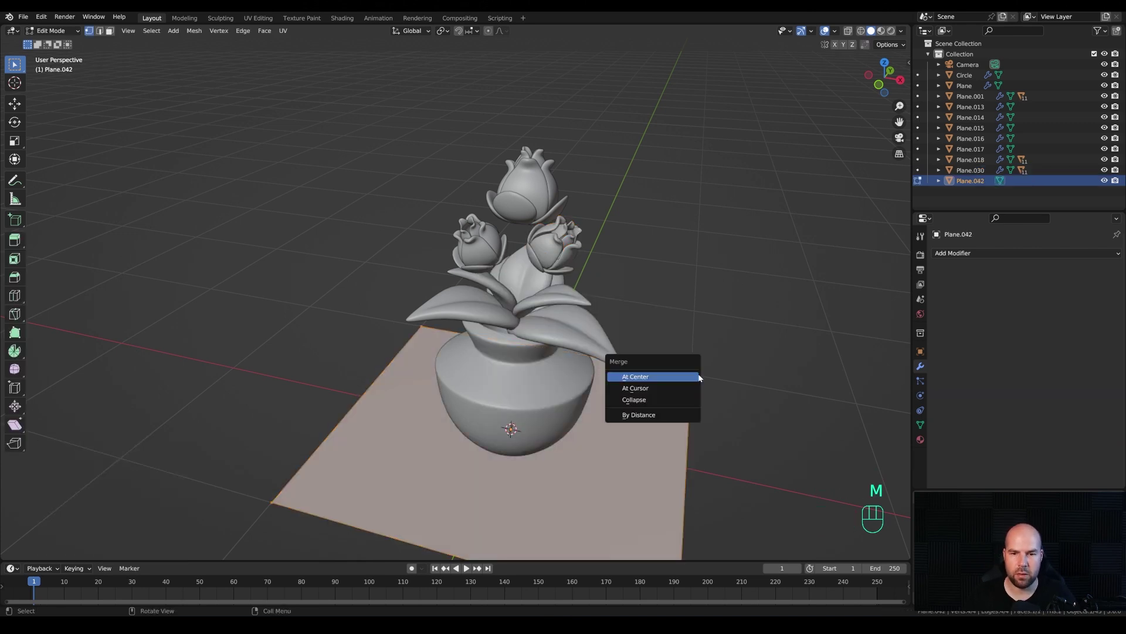
pyautogui.click(638, 376)
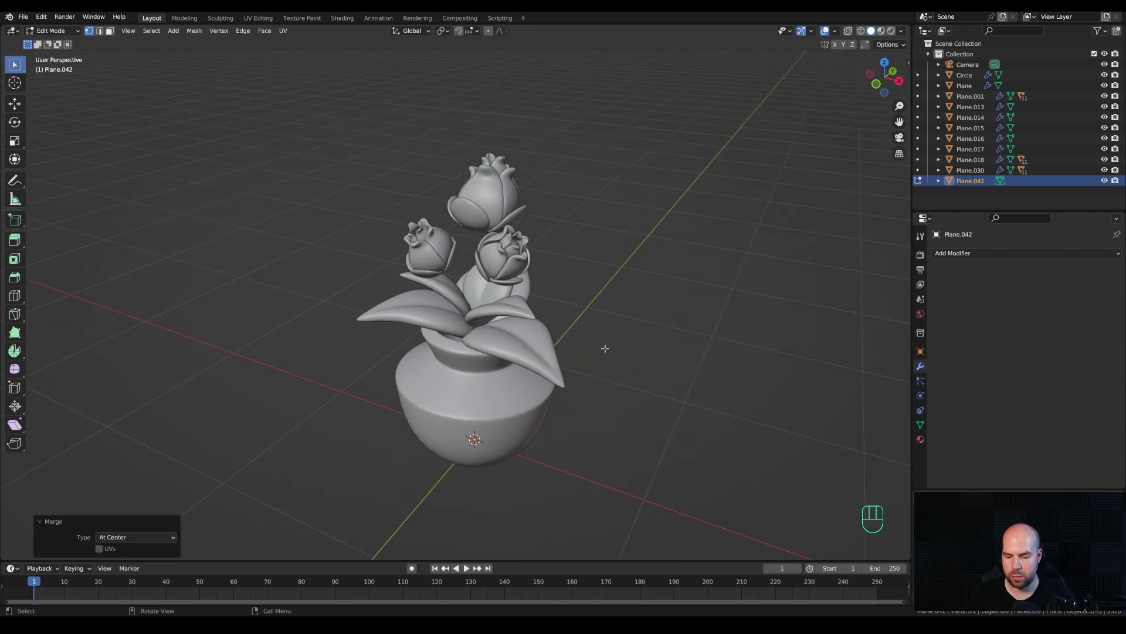
# Step: Enable X-ray in front view and raise the single-vertex object about 0.089 m along Z inside the vase base
pyautogui.press('KP_1')
pyautogui.keyDown('shift'); pyautogui.moveTo(656, 286); pyautogui.dragTo(667, 293, button='middle'); pyautogui.keyUp('shift')
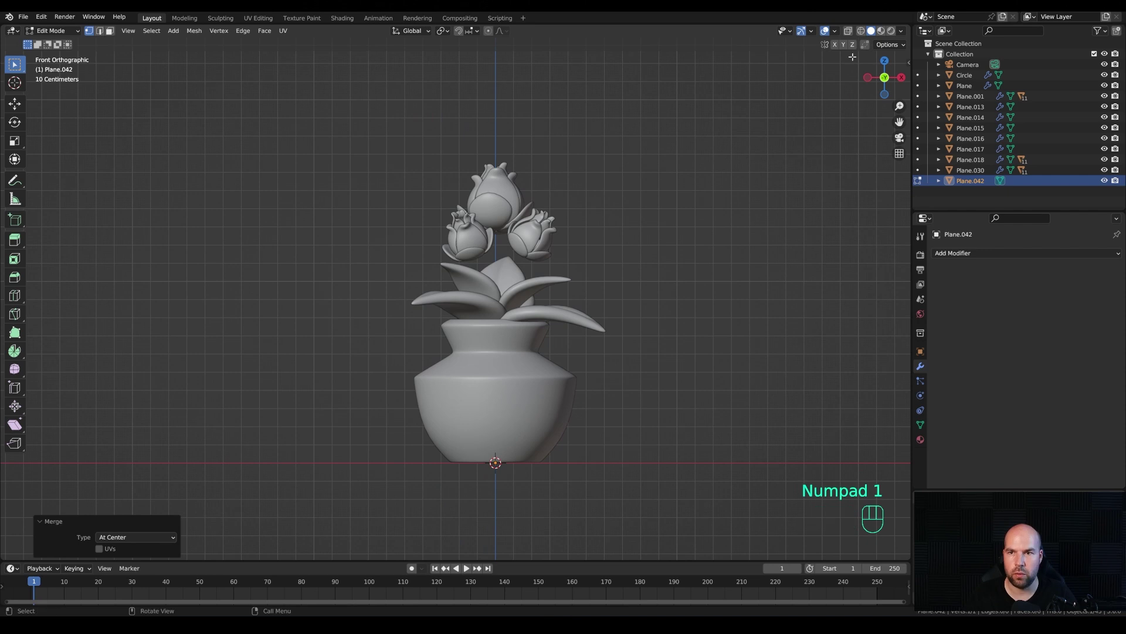
pyautogui.click(849, 31)
pyautogui.hotkey('ctrl', 'z')
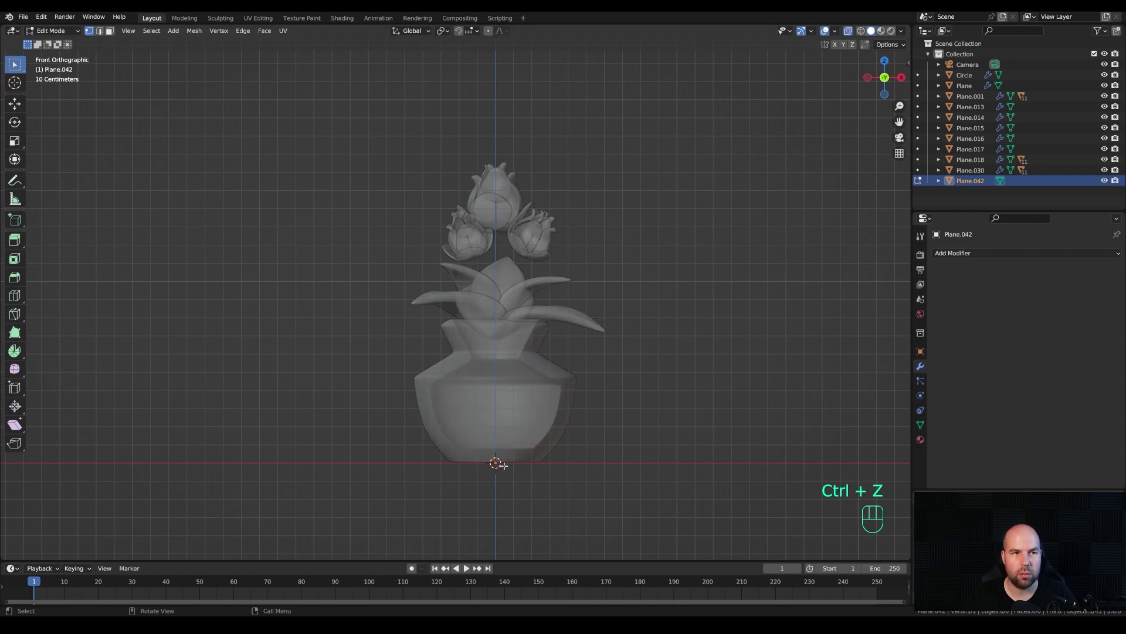
pyautogui.press('Tab')
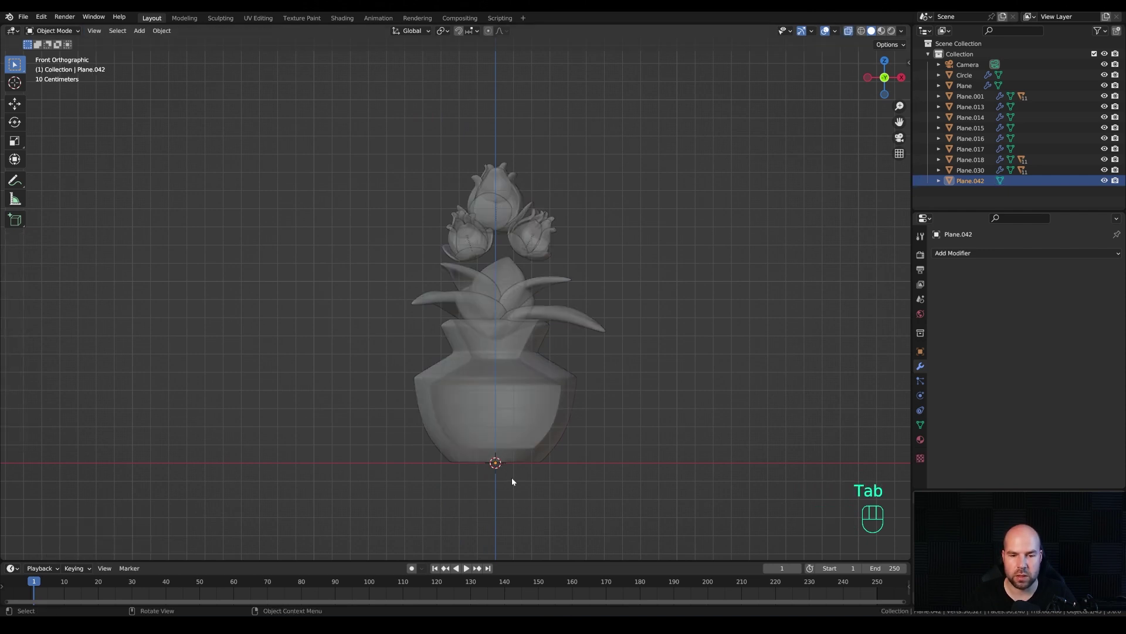
pyautogui.press('g')
pyautogui.press('z')
pyautogui.click(512, 462)
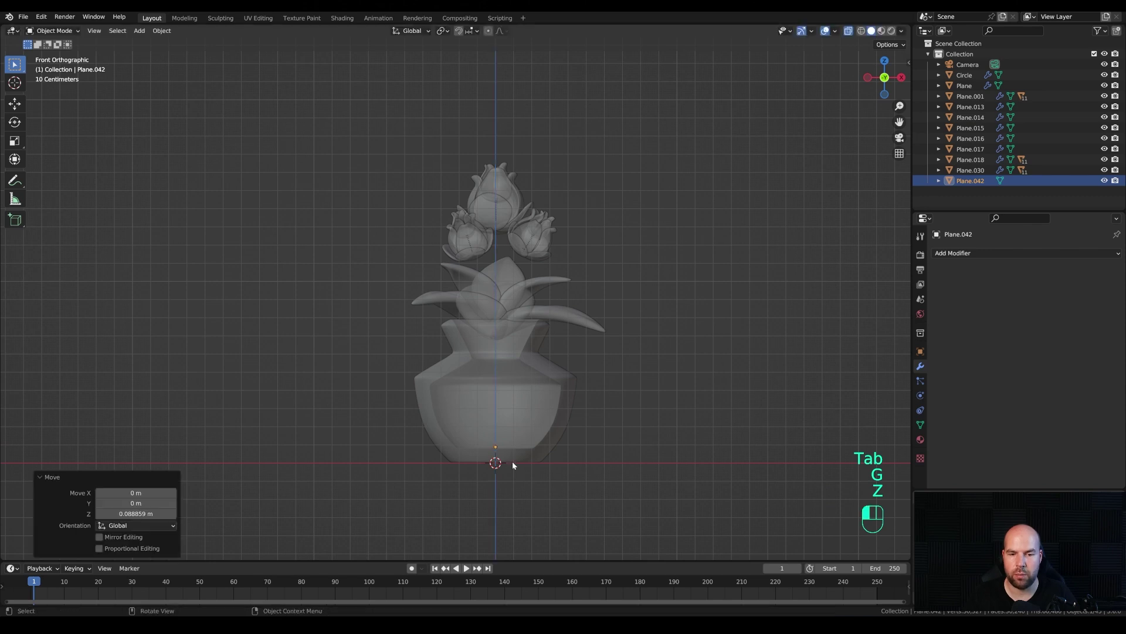
# Step: Extrude the vertex about 0.769 m straight up along Z to start the stem
pyautogui.press('Tab')
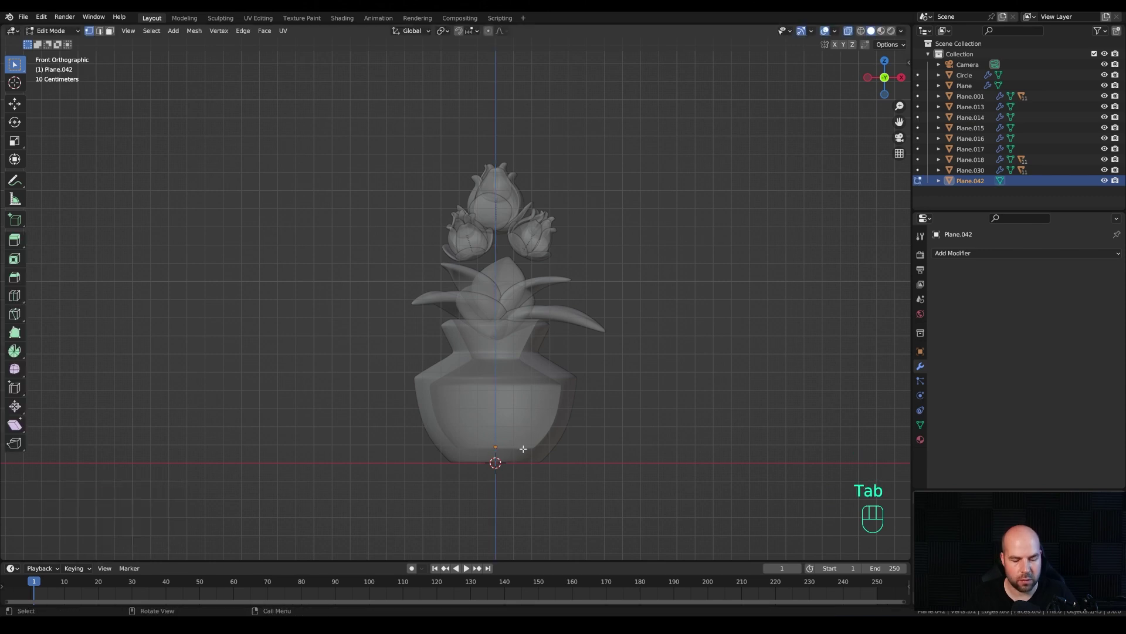
pyautogui.press('e')
pyautogui.press('z')
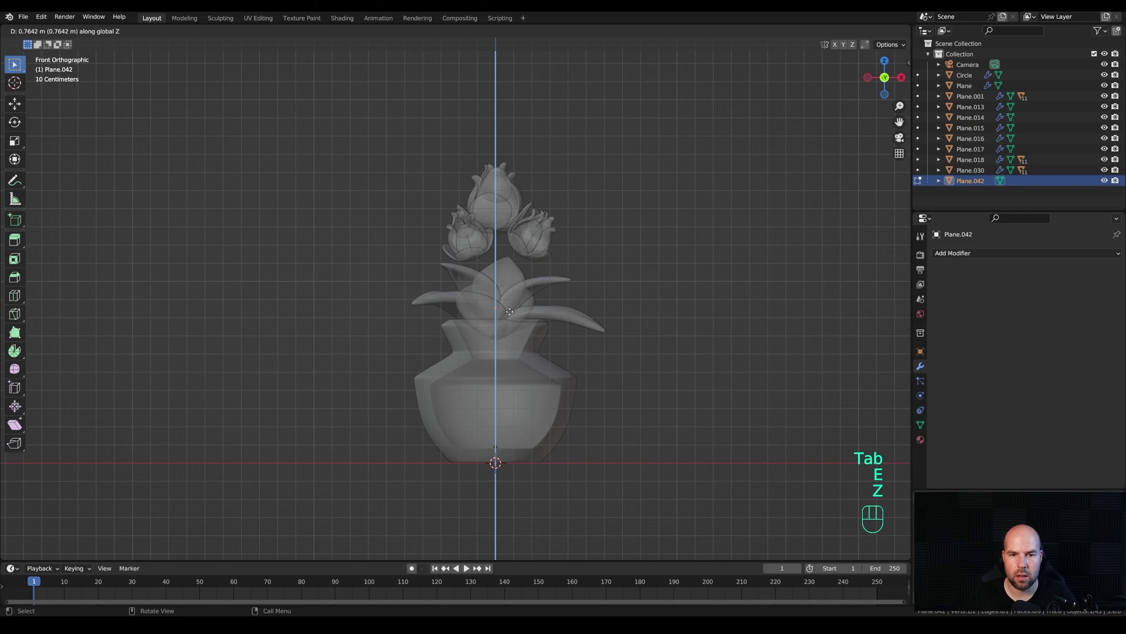
pyautogui.click(509, 312)
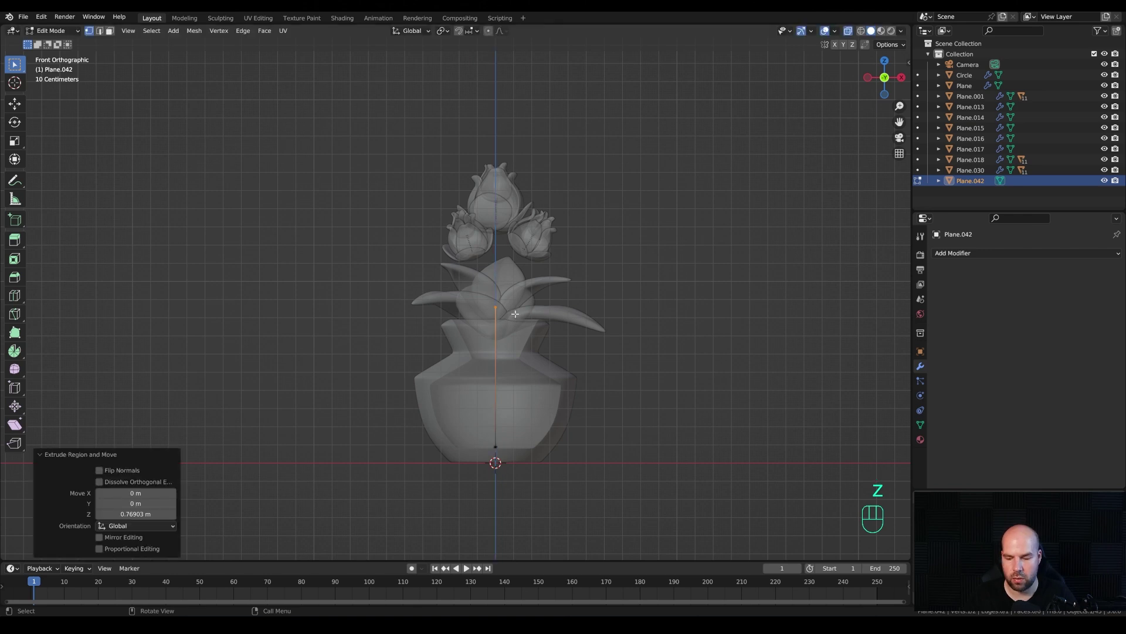
# Step: Extrude three more stem segments in right view, curving from above the vase neck up into the base of the tallest bud
pyautogui.press('KP_3')
pyautogui.press('e')
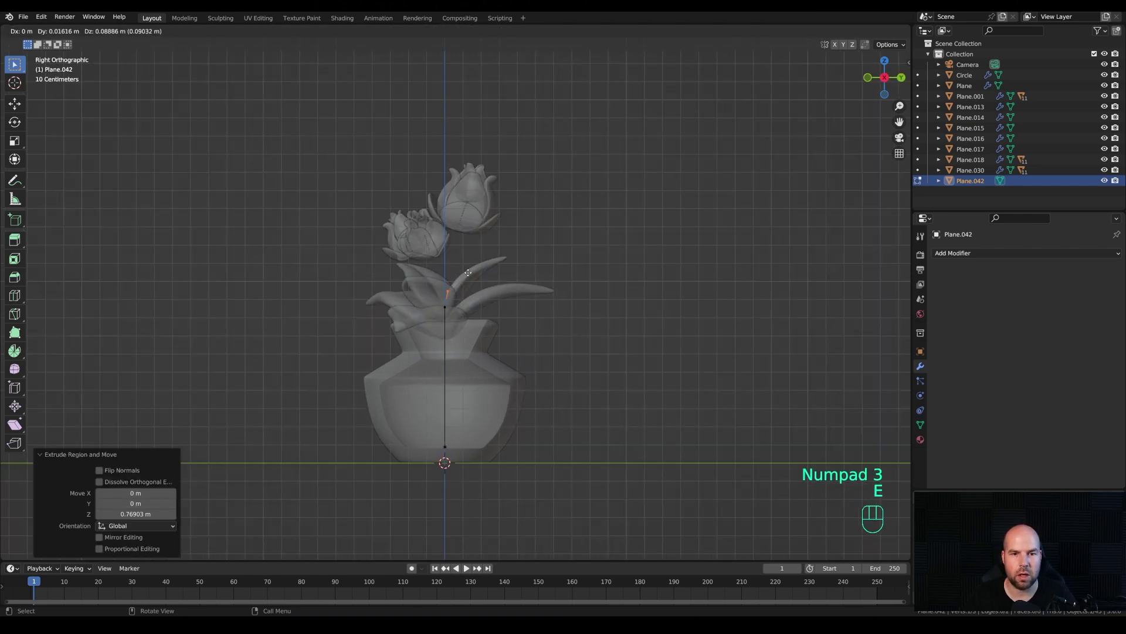
pyautogui.click(470, 247)
pyautogui.press('e')
pyautogui.click(475, 220)
pyautogui.press('e')
pyautogui.click(482, 201)
pyautogui.moveTo(482, 201); pyautogui.dragTo(494, 324, button='middle')
# Step: Leave mesh editing and convert the stem edges to a curve
pyautogui.press('Tab')
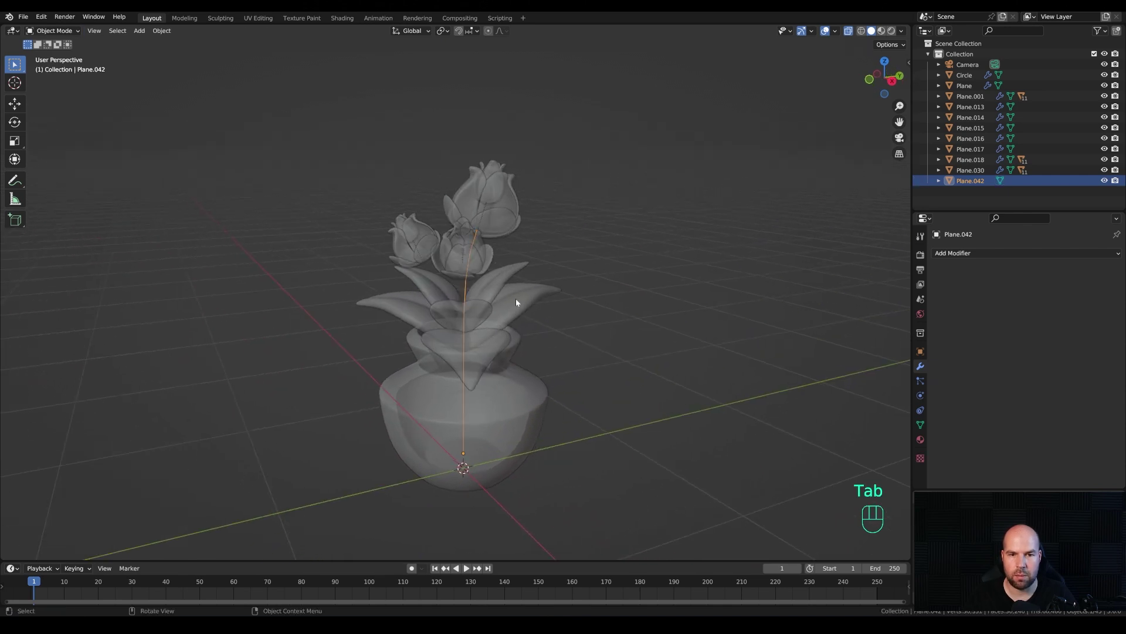
pyautogui.rightClick(516, 298)
pyautogui.moveTo(499, 335)
pyautogui.click(572, 335)
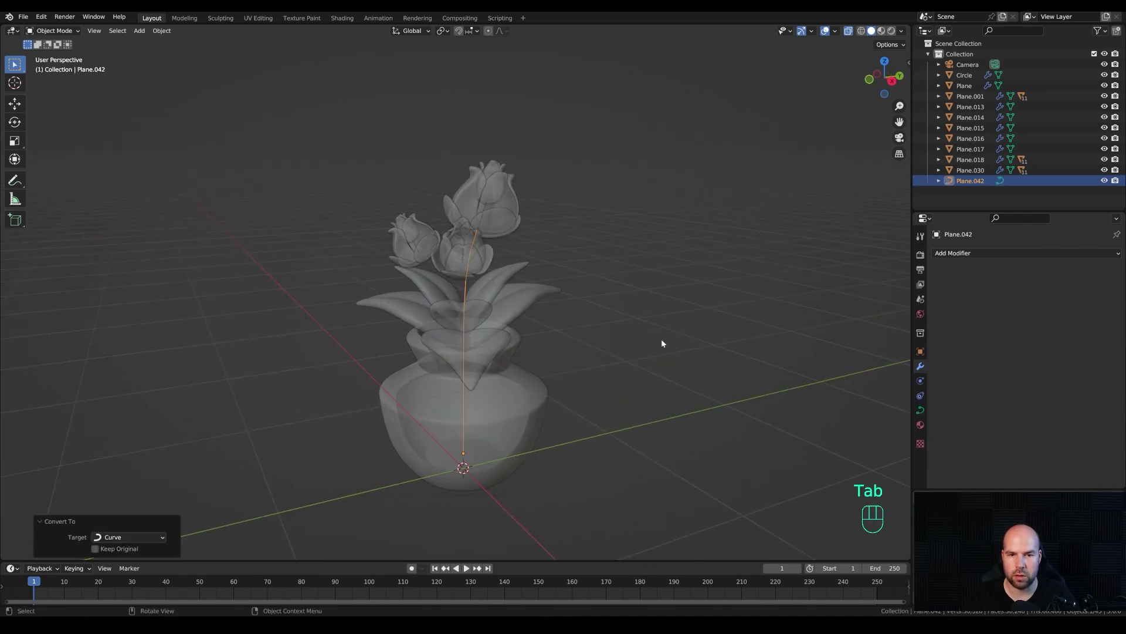
# Step: Give the stem curve a round bevel with a depth of 0.016 m and a resolution of 2
pyautogui.click(928, 409)
pyautogui.scroll(-2, 953, 386)
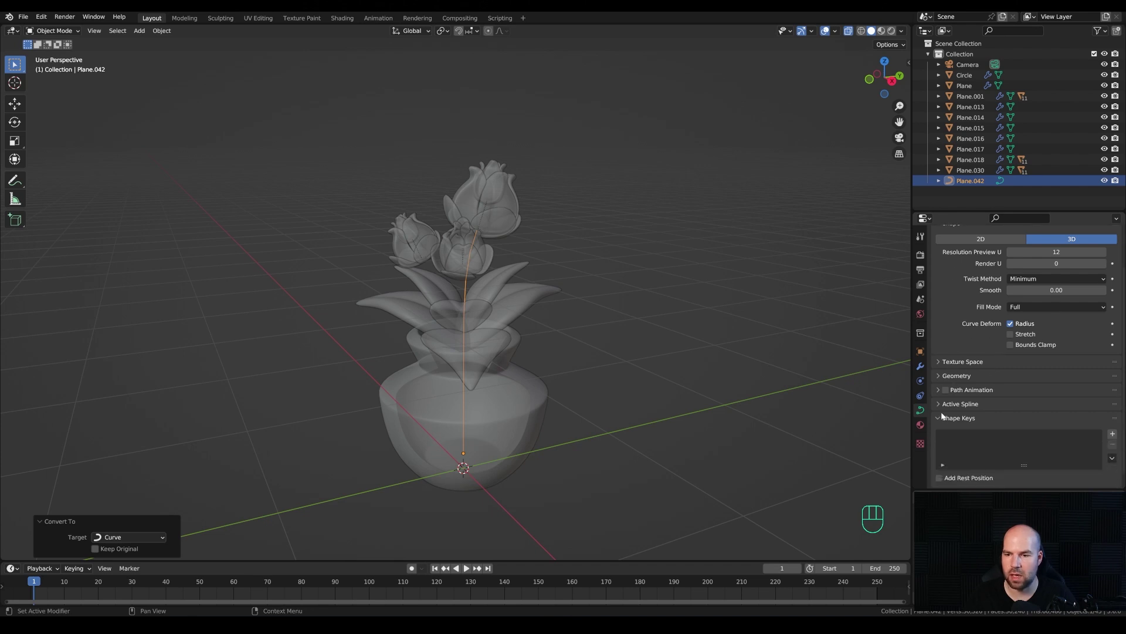
pyautogui.scroll(-3, 966, 399)
pyautogui.keyDown('shift'); pyautogui.moveTo(1056, 411); pyautogui.dragTo(1060, 411); pyautogui.keyUp('shift')
pyautogui.click(1011, 423)
pyautogui.click(1010, 423)
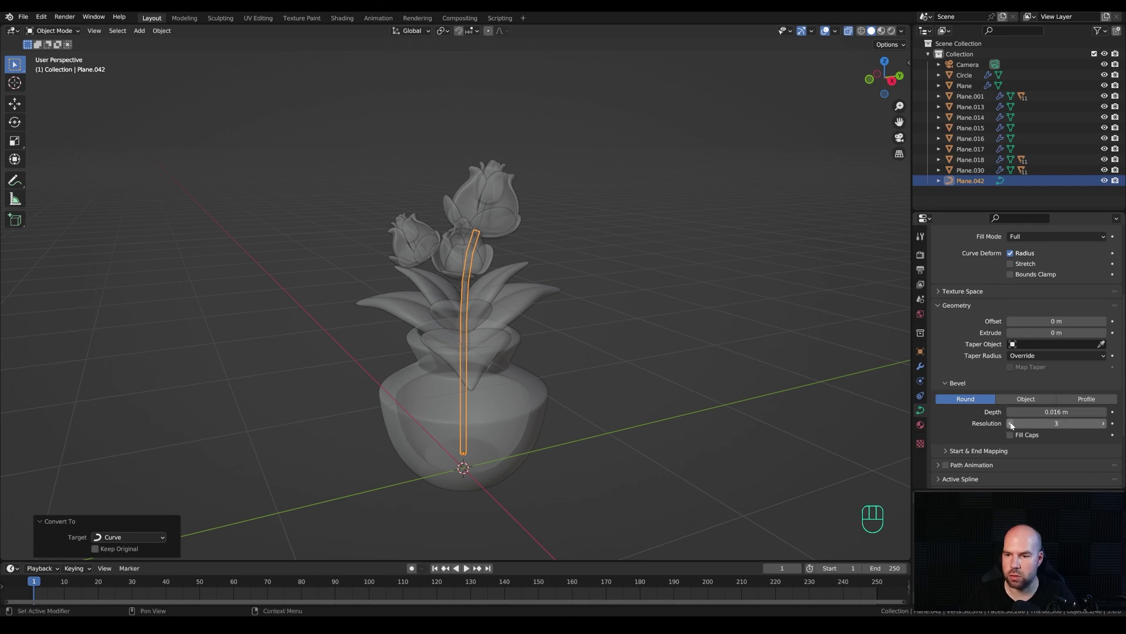
# Step: Add a level 2 subdivision to the stem and turn off X-ray
pyautogui.hotkey('ctrl', '2')
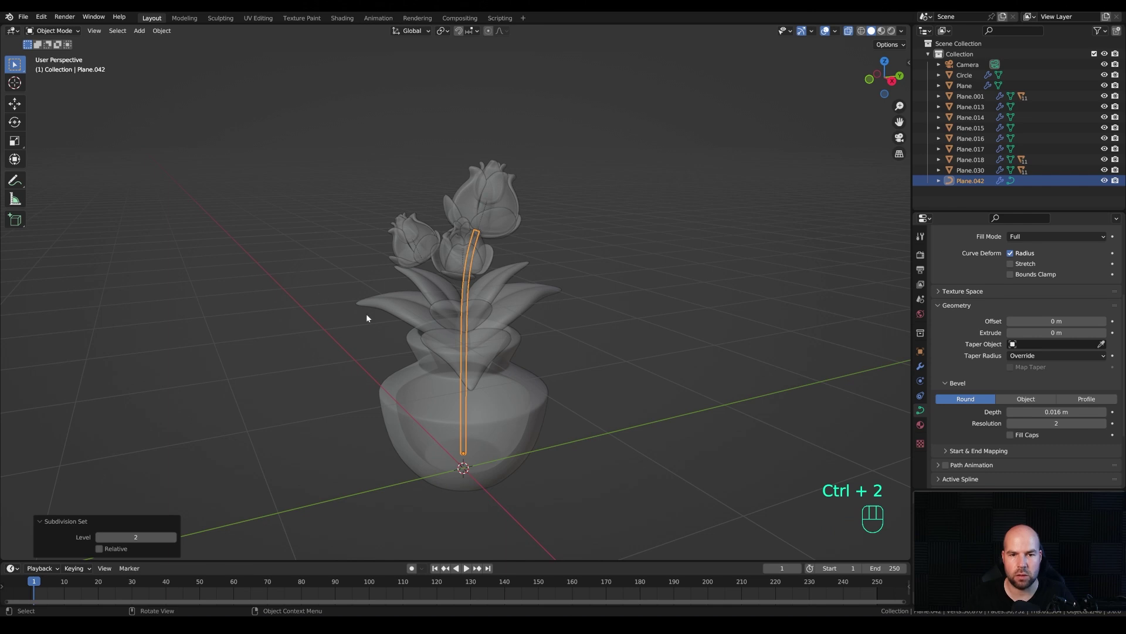
pyautogui.moveTo(335, 305); pyautogui.dragTo(508, 340, button='middle')
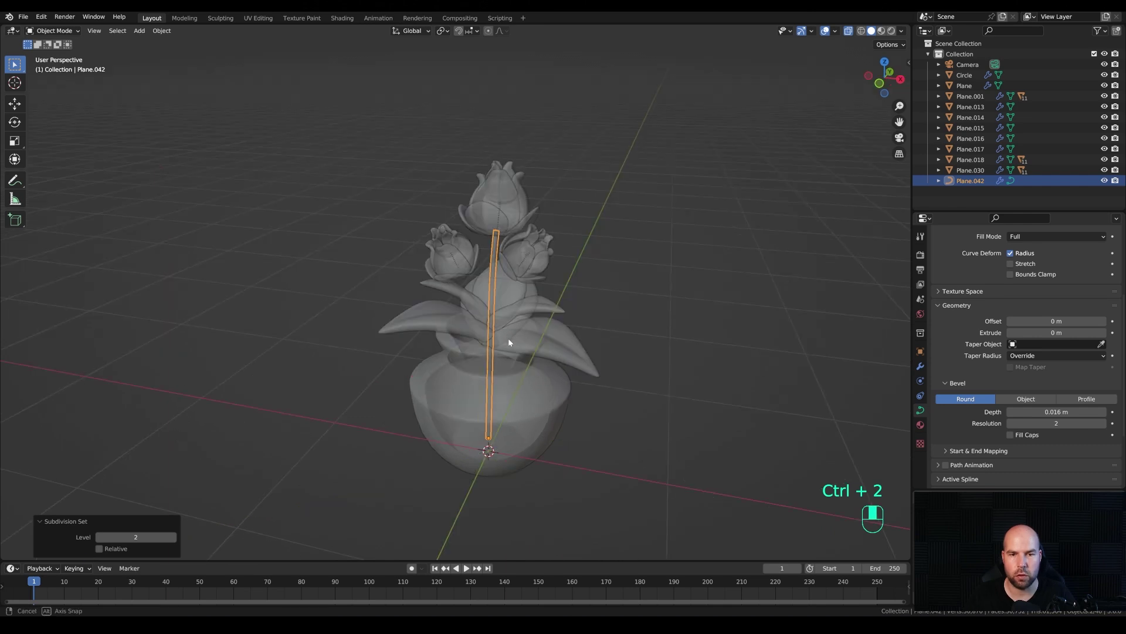
pyautogui.click(848, 32)
# Step: Make a linked duplicate of the stem in place and rotate it -145° around Z in top view
pyautogui.press('KP_7')
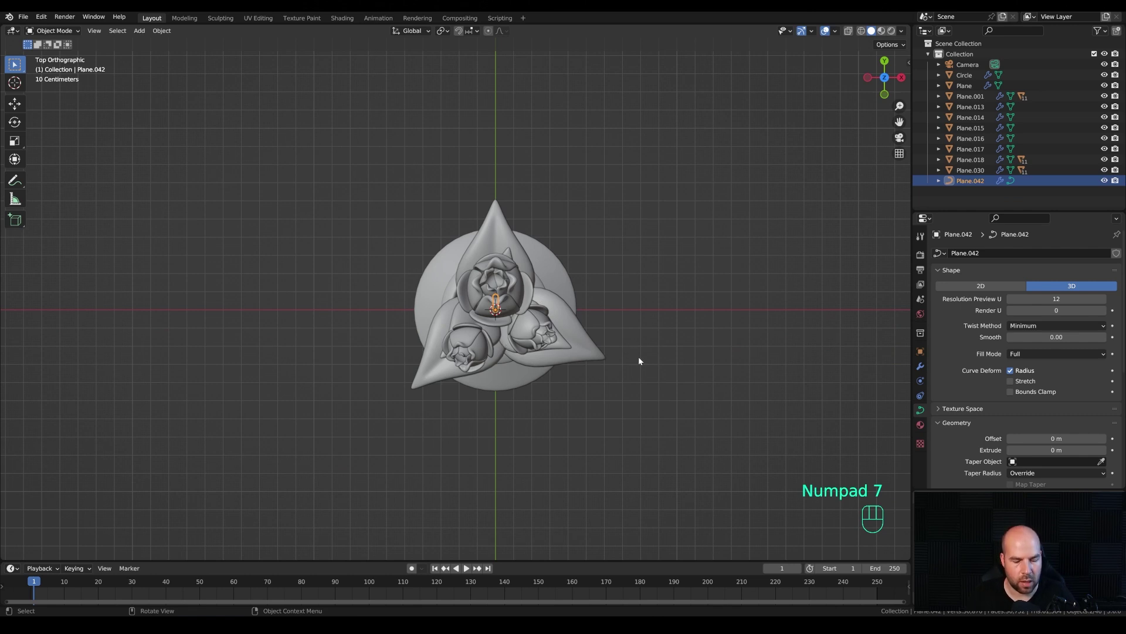
pyautogui.hotkey('alt', 'd')
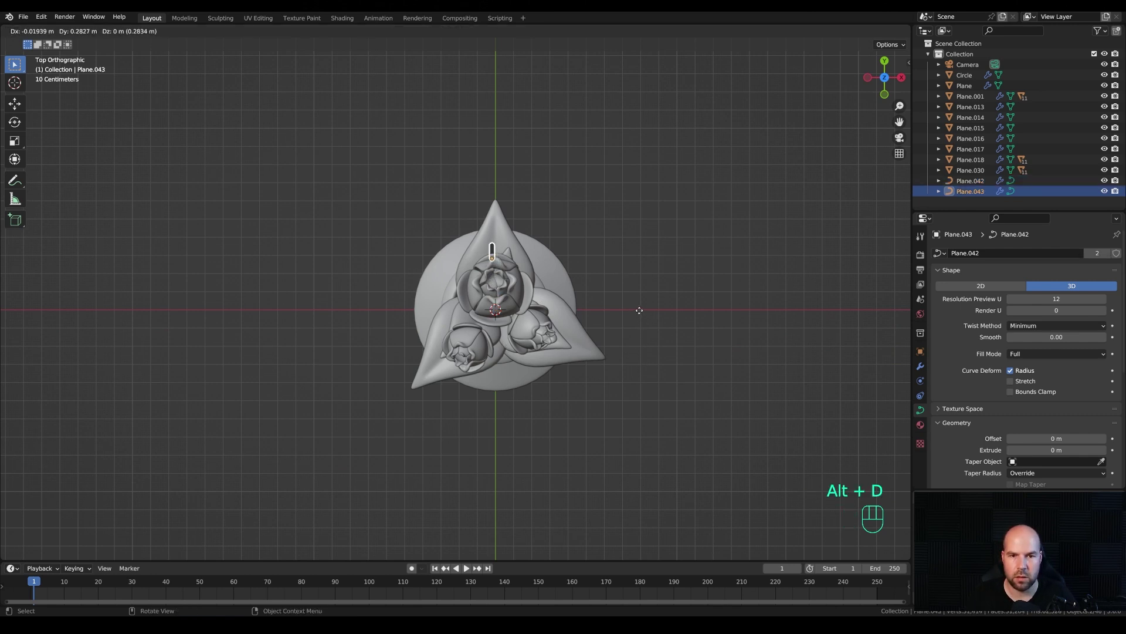
pyautogui.rightClick(640, 310)
pyautogui.press('r')
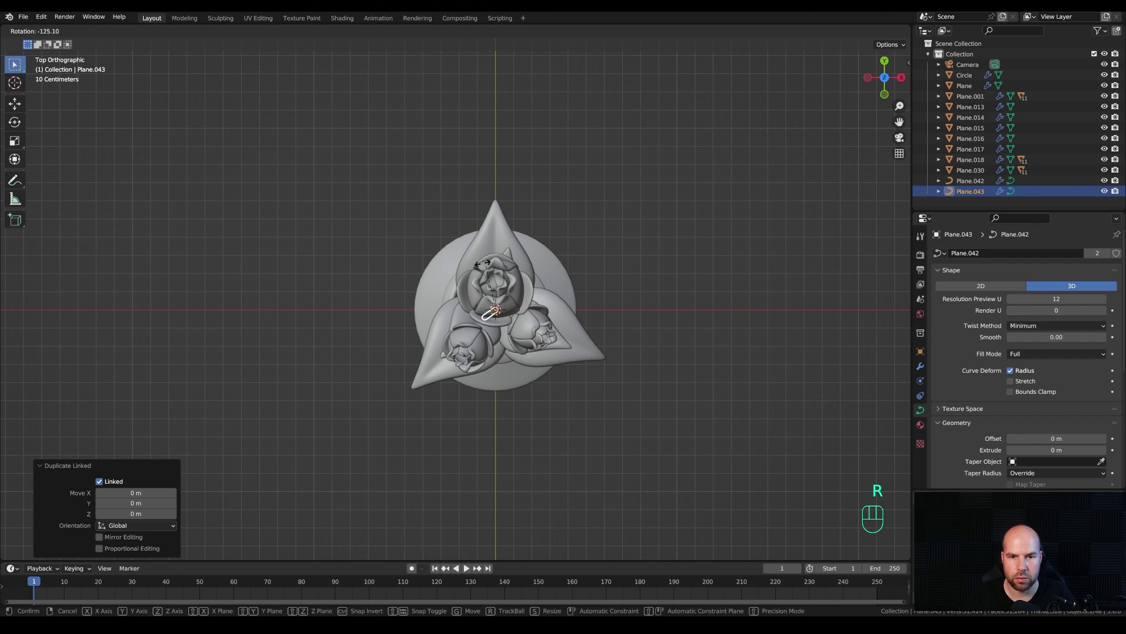
pyautogui.click(474, 277)
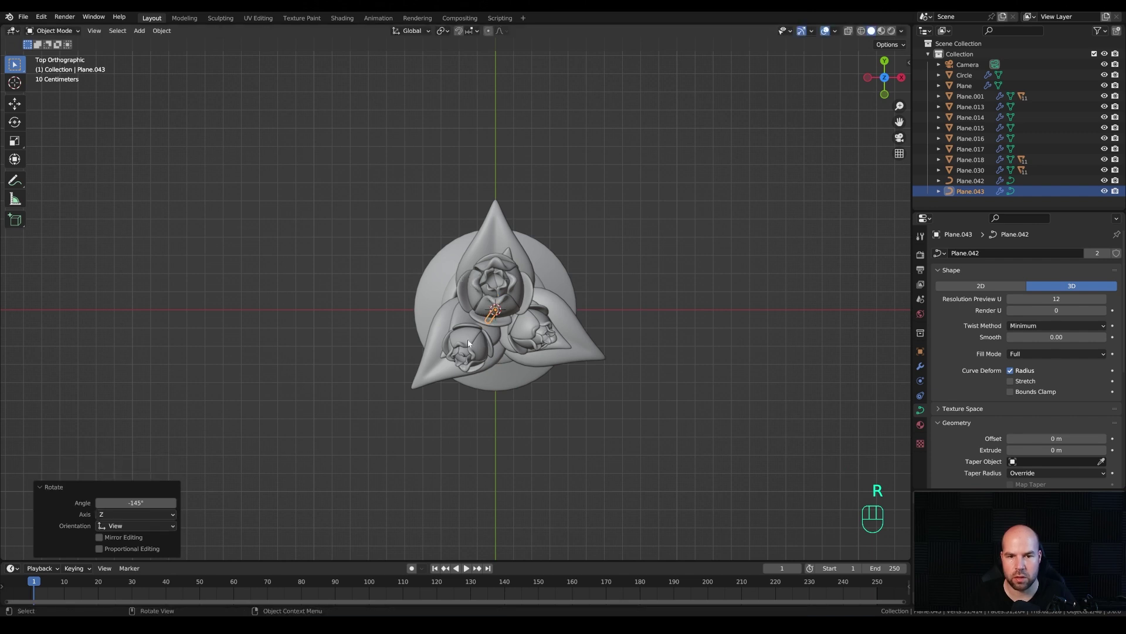
# Step: Tilt the duplicated stem freely until its tip meets the base of the first small bud
pyautogui.moveTo(621, 243); pyautogui.dragTo(617, 314, button='middle')
pyautogui.press('r')
pyautogui.click(560, 263)
pyautogui.press('r')
pyautogui.press('r')
pyautogui.click(531, 278)
pyautogui.press('s')
pyautogui.rightClick(629, 323)
pyautogui.press('r')
pyautogui.click(561, 304)
# Step: Make a linked duplicate of the tilted stem in place and rotate it in top view toward the second small bud, fine-tuning by -2.97° in perspective
pyautogui.press('KP_7')
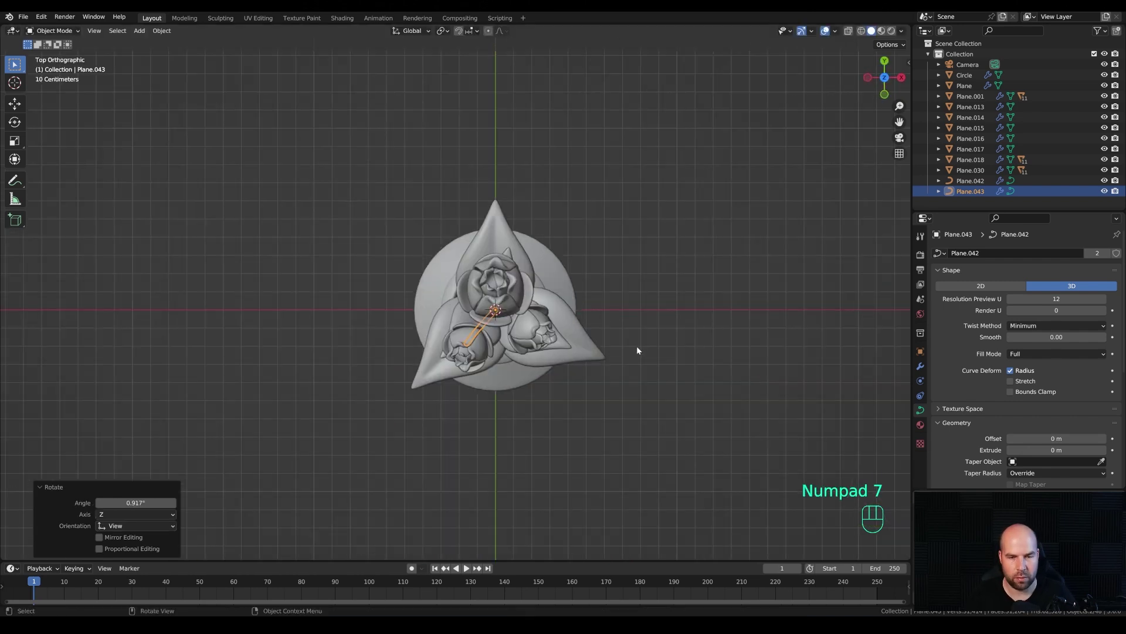
pyautogui.hotkey('alt', 'd')
pyautogui.press('r')
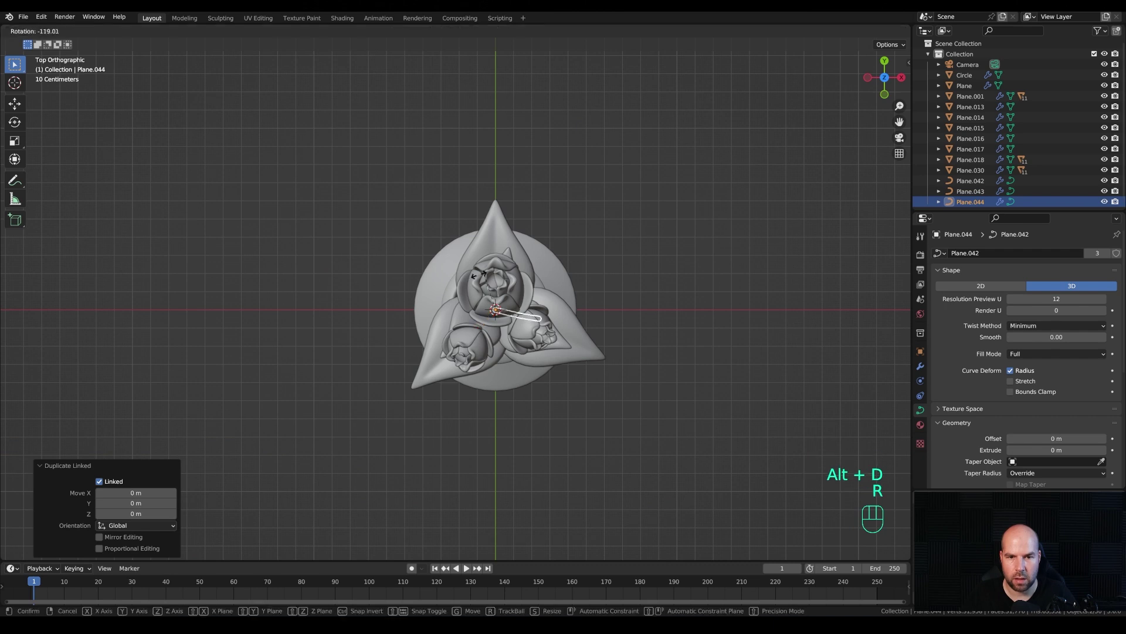
pyautogui.click(495, 280)
pyautogui.moveTo(495, 280); pyautogui.dragTo(600, 356, button='middle')
pyautogui.press('r')
pyautogui.click(650, 327)
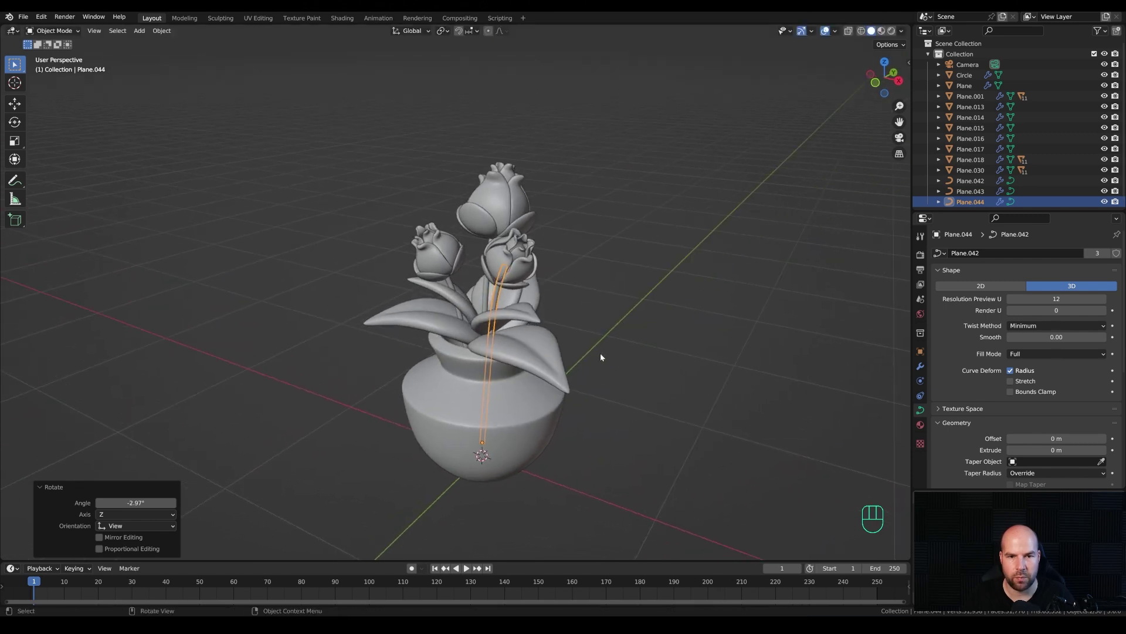
# Step: Select the first small bud with its stem and move both about 0.037 m along Y and 0.002 m along Z in right view
pyautogui.moveTo(463, 310)
pyautogui.mouseDown(button='middle')
pyautogui.moveTo(473, 329)
pyautogui.moveTo(461, 308)
pyautogui.mouseUp(button='middle')
pyautogui.click(461, 308)
pyautogui.moveTo(618, 254); pyautogui.dragTo(590, 319, button='middle')
pyautogui.keyDown('shift'); pyautogui.click(438, 276); pyautogui.keyUp('shift')
pyautogui.press('KP_3')
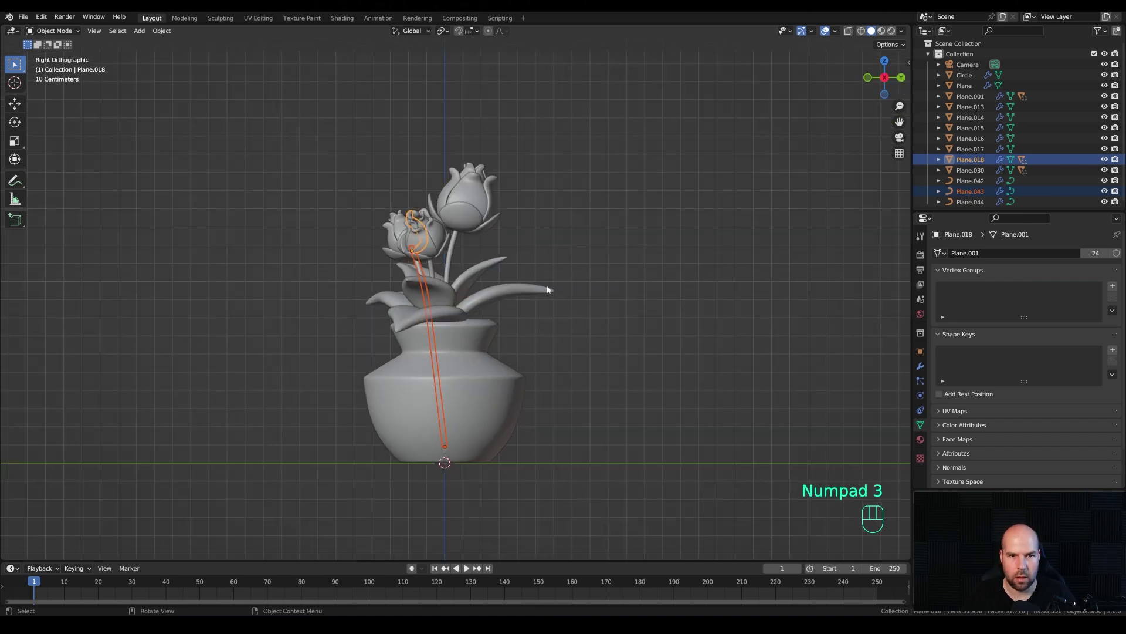
pyautogui.press('g')
pyautogui.click(481, 272)
# Step: Nudge the first small bud and its stem into place in perspective, rotate them slightly, and deselect them
pyautogui.moveTo(480, 272); pyautogui.dragTo(572, 328, button='middle')
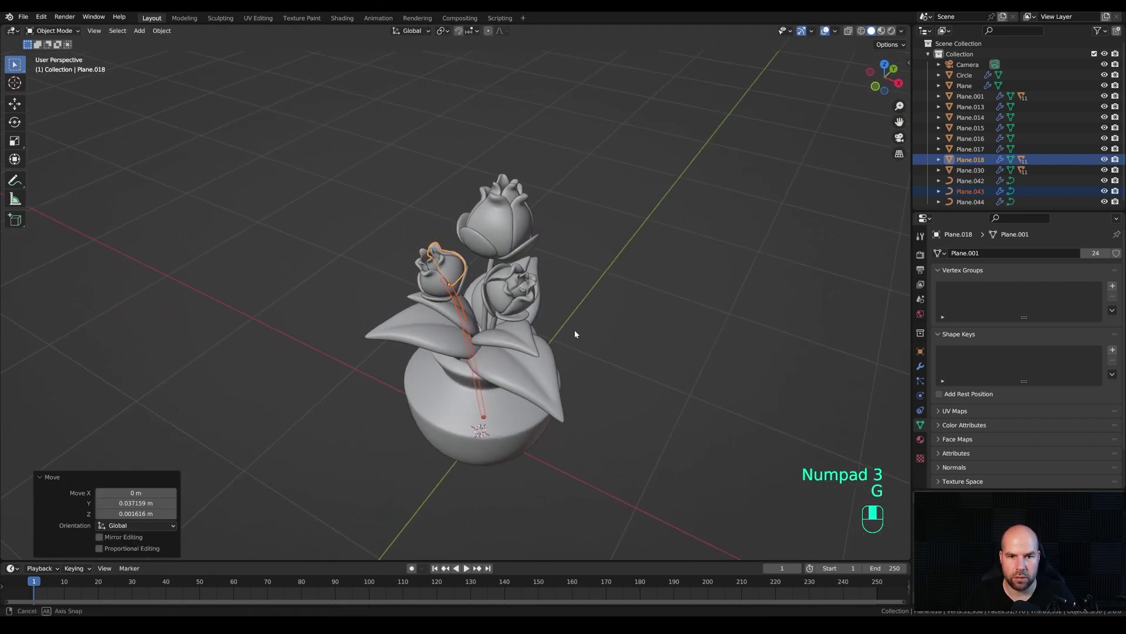
pyautogui.press('g')
pyautogui.press('g')
pyautogui.click(652, 349)
pyautogui.press('r')
pyautogui.click(647, 339)
pyautogui.click(607, 294)
pyautogui.moveTo(607, 293); pyautogui.dragTo(456, 276, button='middle')
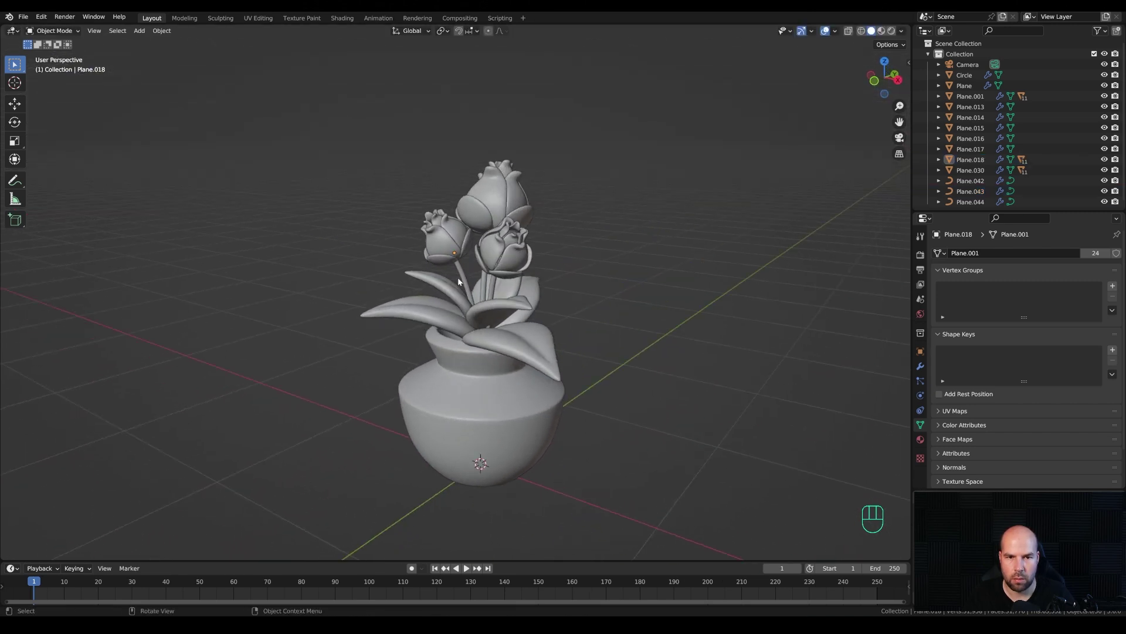
# Step: Select the left small bud with its stem and reposition both slightly with two free moves
pyautogui.click(457, 277)
pyautogui.press('g')
pyautogui.press('Escape')
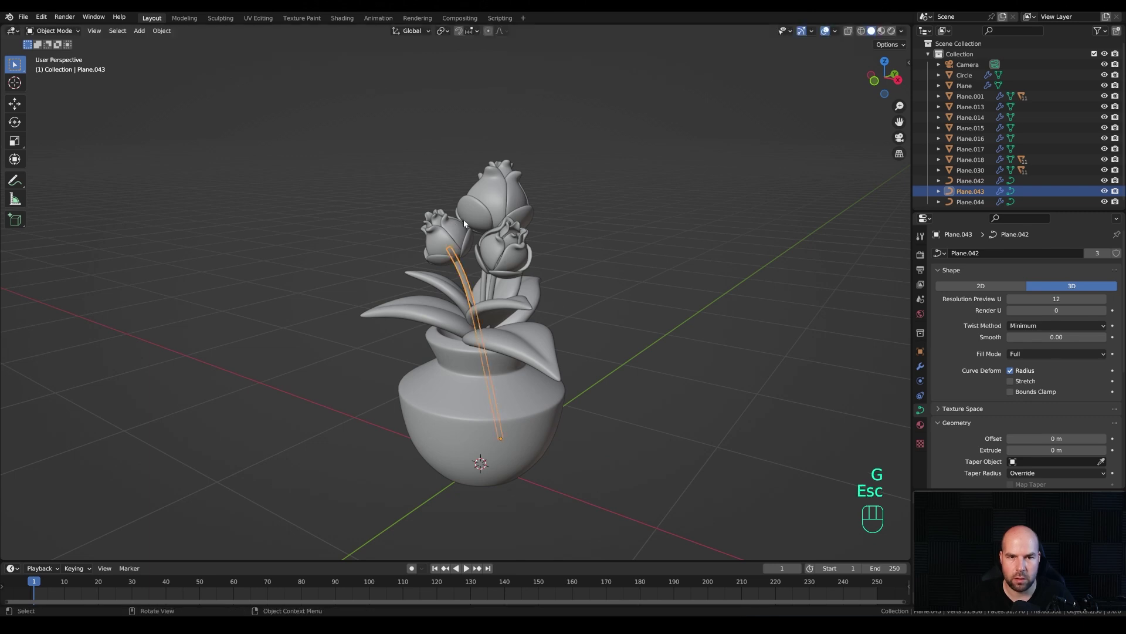
pyautogui.keyDown('shift'); pyautogui.click(448, 230); pyautogui.keyUp('shift')
pyautogui.moveTo(542, 273); pyautogui.dragTo(496, 286, button='middle')
pyautogui.press('g')
pyautogui.click(583, 270)
pyautogui.press('g')
pyautogui.click(569, 339)
# Step: Select all buds, stems and leaves with the vase as the active object, and parent them to the vase
pyautogui.keyDown('shift'); pyautogui.click(481, 244); pyautogui.keyUp('shift')
pyautogui.keyDown('shift'); pyautogui.click(443, 315); pyautogui.keyUp('shift')
pyautogui.keyDown('shift'); pyautogui.click(455, 287); pyautogui.keyUp('shift')
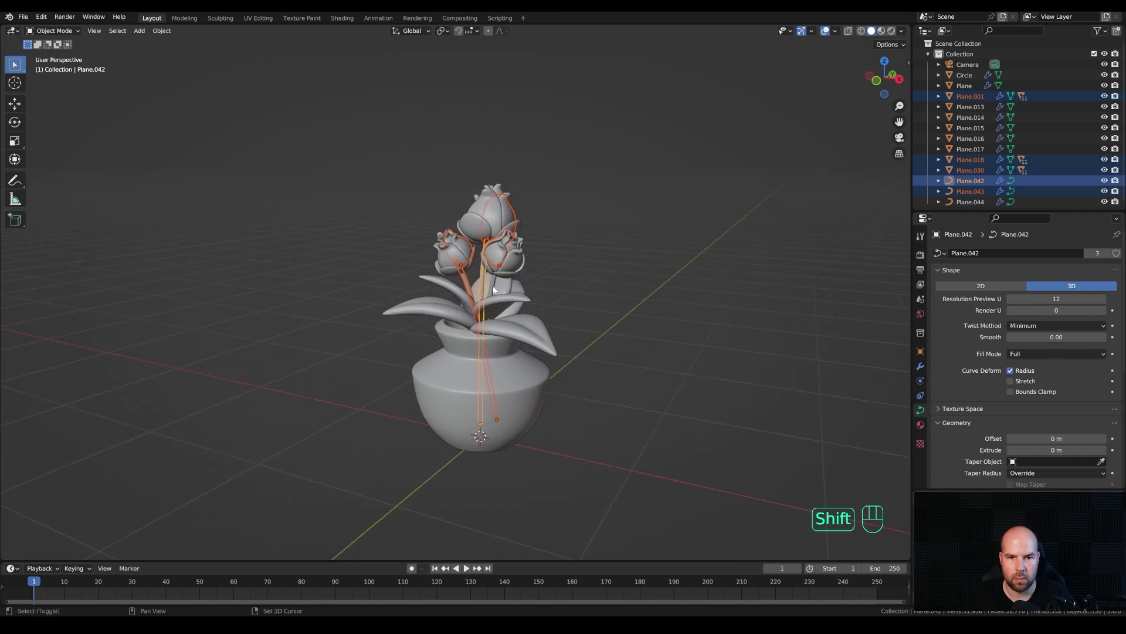
pyautogui.keyDown('shift'); pyautogui.click(493, 286); pyautogui.keyUp('shift')
pyautogui.moveTo(599, 312); pyautogui.dragTo(491, 318, button='middle')
pyautogui.keyDown('shift'); pyautogui.moveTo(366, 293); pyautogui.dragTo(667, 474); pyautogui.keyUp('shift')
pyautogui.keyDown('shift'); pyautogui.click(509, 392); pyautogui.keyUp('shift')
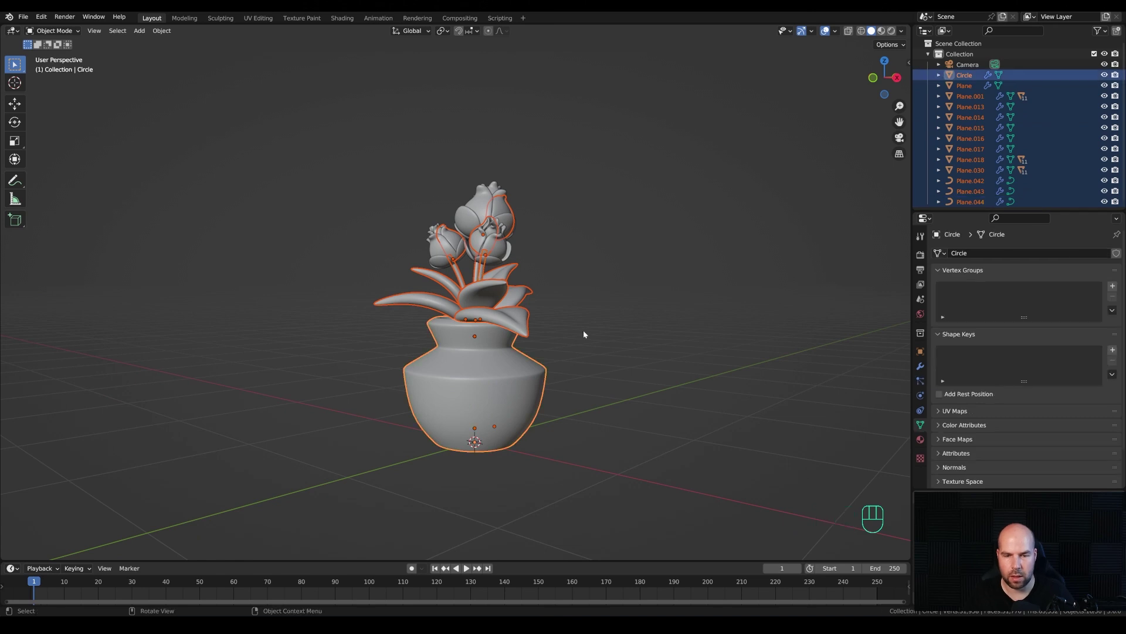
pyautogui.moveTo(573, 329); pyautogui.dragTo(578, 346, button='middle')
pyautogui.hotkey('ctrl', 'p')
pyautogui.click(576, 347)
# Step: Check that the flower parts follow the vase by starting a move on the vase and cancelling it
pyautogui.click(471, 406)
pyautogui.moveTo(471, 406); pyautogui.dragTo(585, 364, button='middle')
pyautogui.press('g')
pyautogui.press('Escape')
pyautogui.press('Tab')
pyautogui.press('Tab')
pyautogui.press('x')
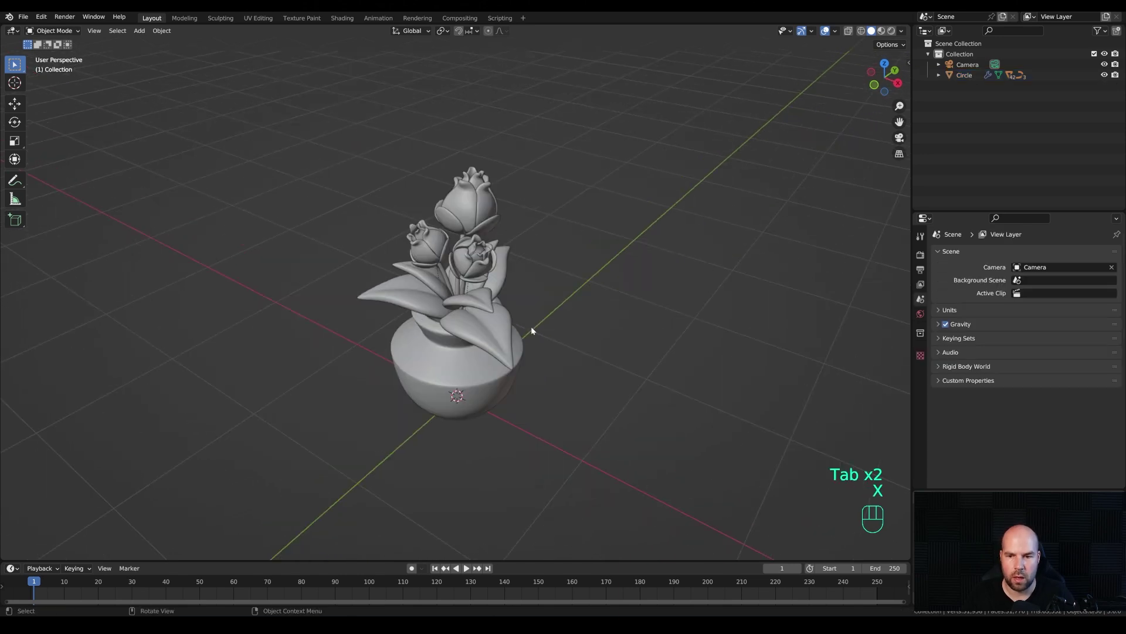
# Step: Add a plane under the vase and enlarge its mesh about nine times in Edit Mode as a floor
pyautogui.hotkey('shift', 'a')
pyautogui.click(548, 309)
pyautogui.scroll(-3, 417, 339)
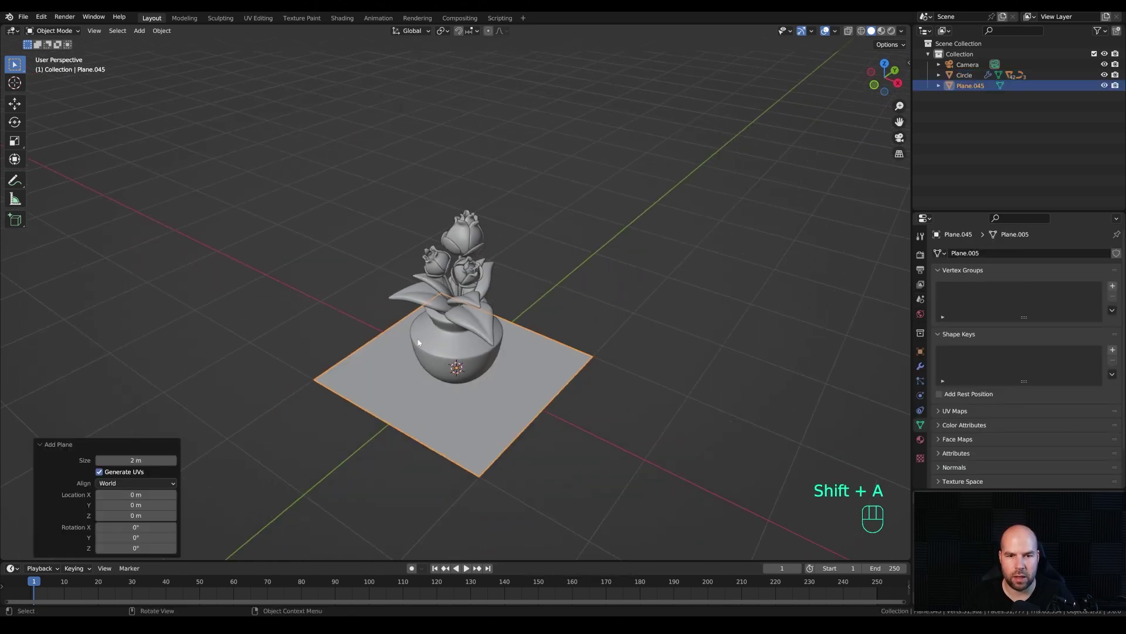
pyautogui.press('Tab')
pyautogui.press('s')
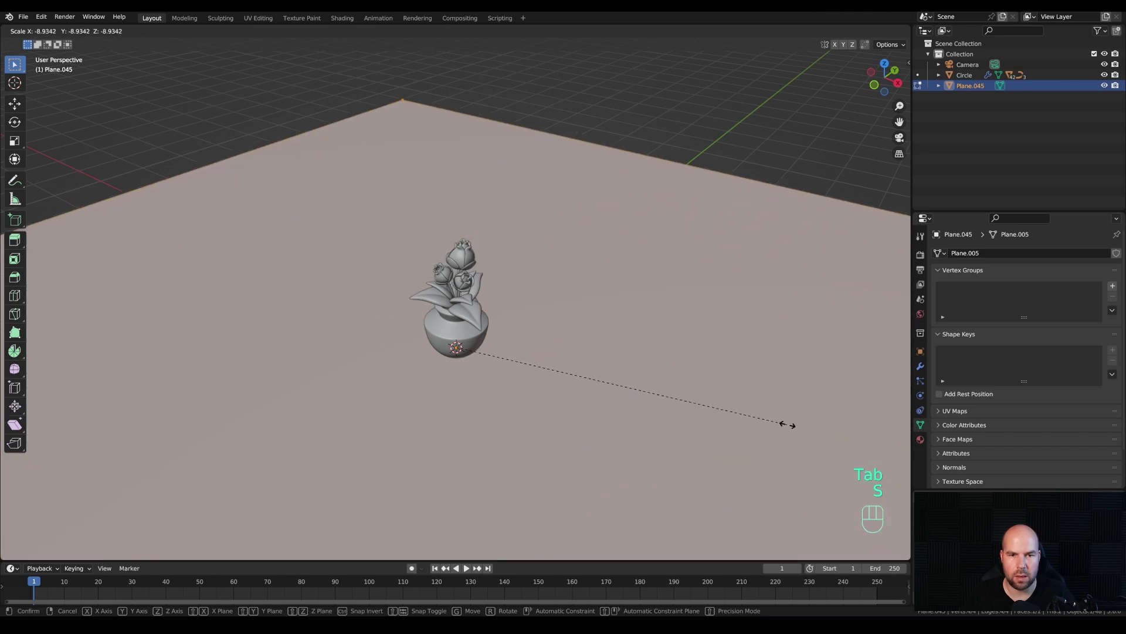
pyautogui.click(774, 424)
pyautogui.press('Tab')
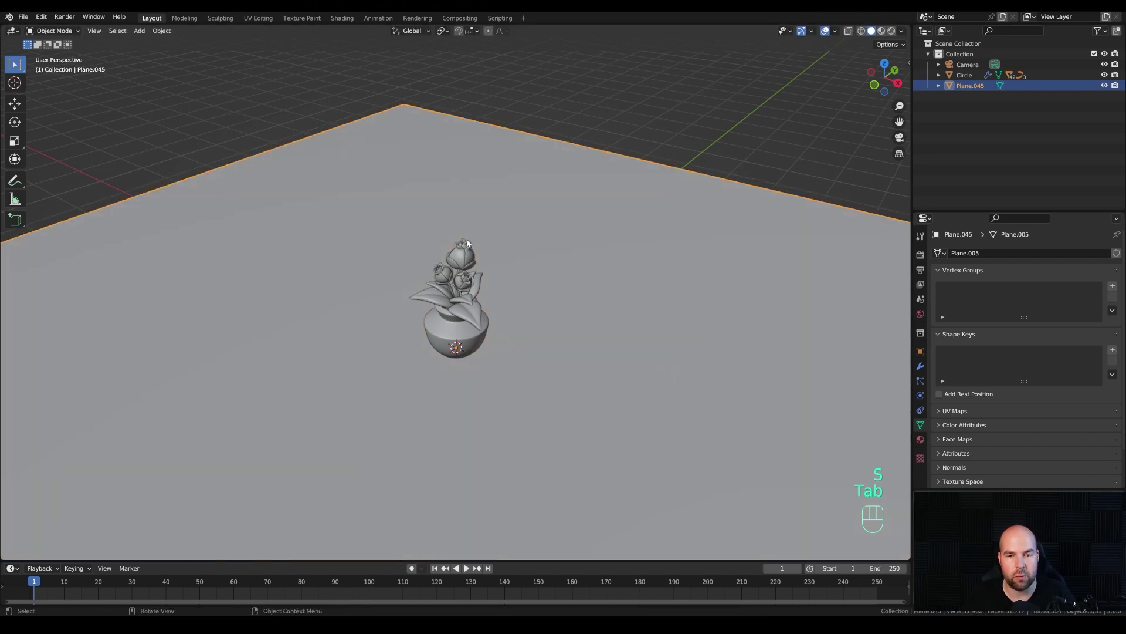
# Step: Add an area light, raise it about 3.28 m above the flower, and set its power to 150 W
pyautogui.hotkey('shift', 'a')
pyautogui.moveTo(522, 435)
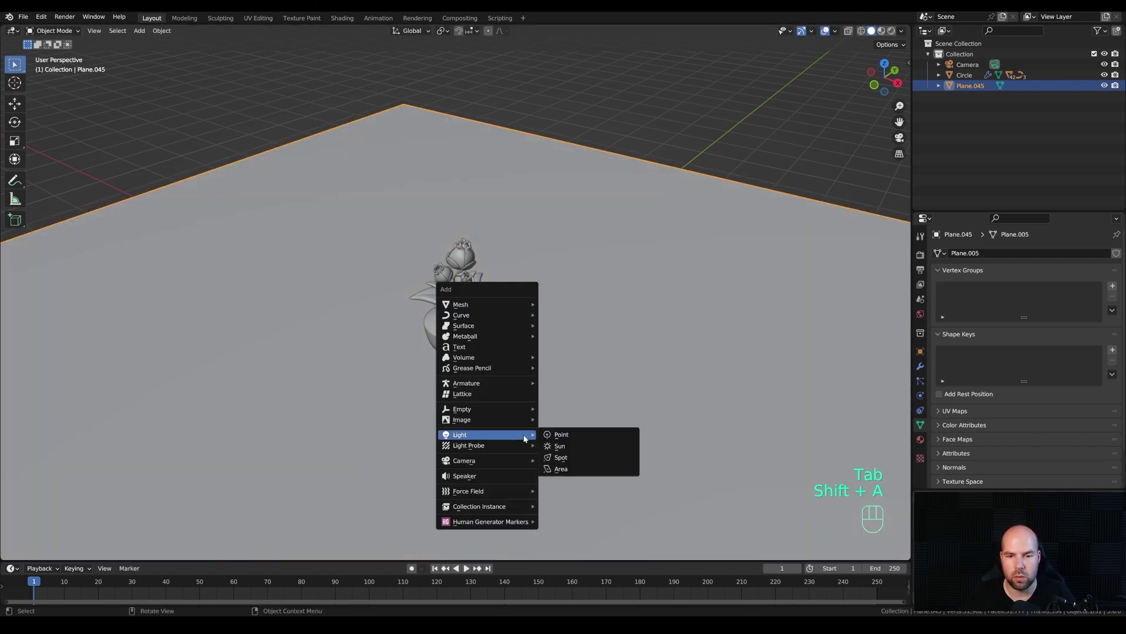
pyautogui.click(574, 468)
pyautogui.press('g')
pyautogui.press('z')
pyautogui.click(511, 146)
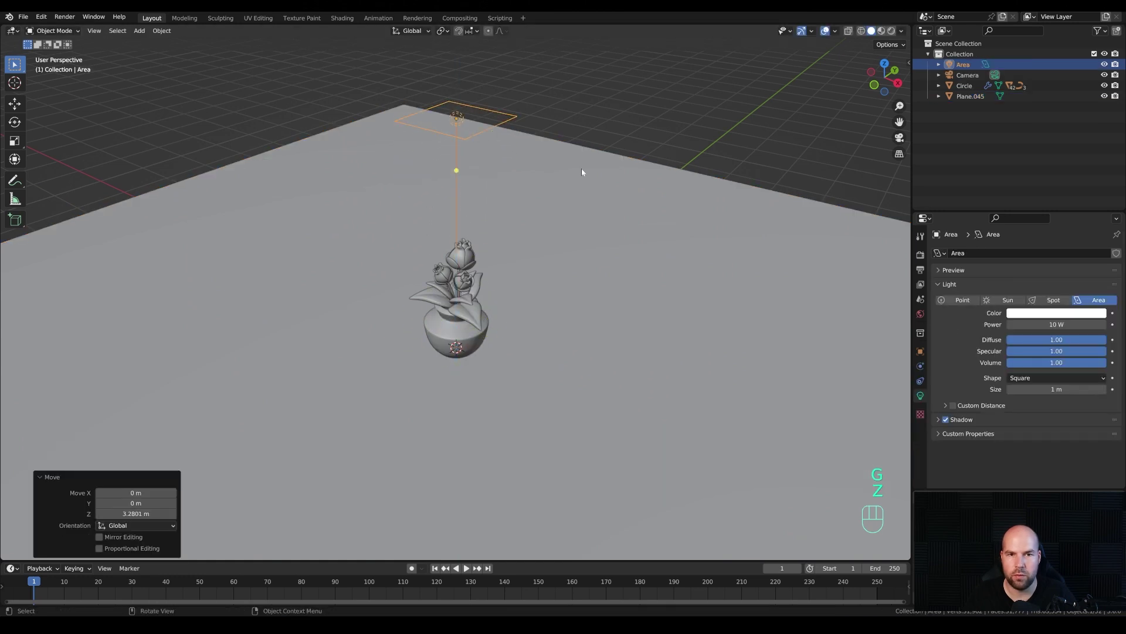
pyautogui.click(1090, 321)
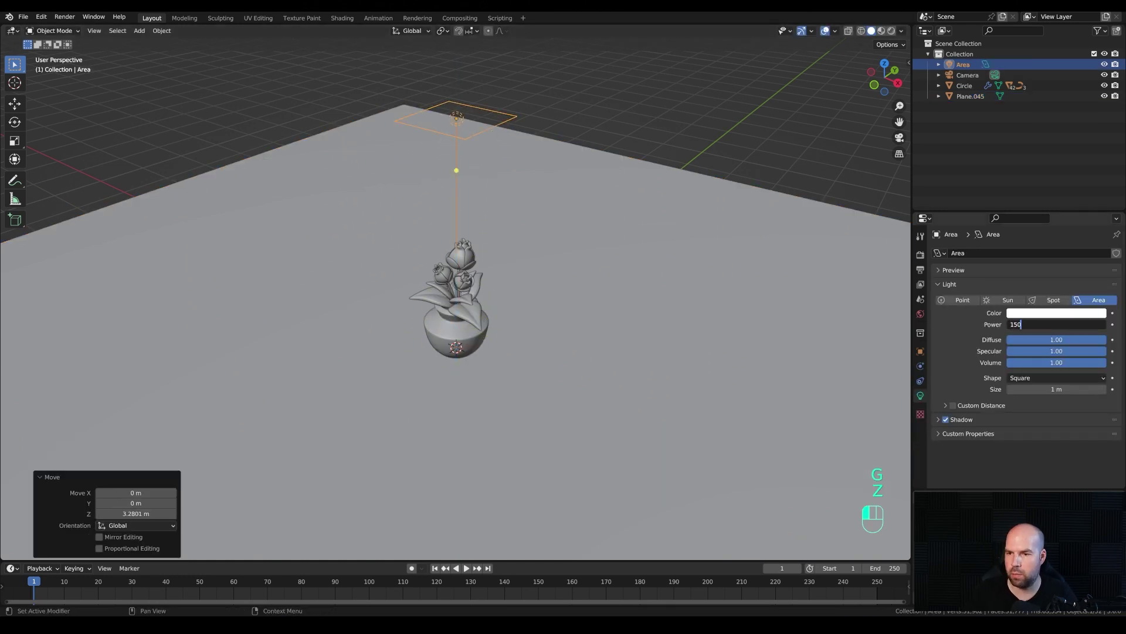
pyautogui.press('Return')
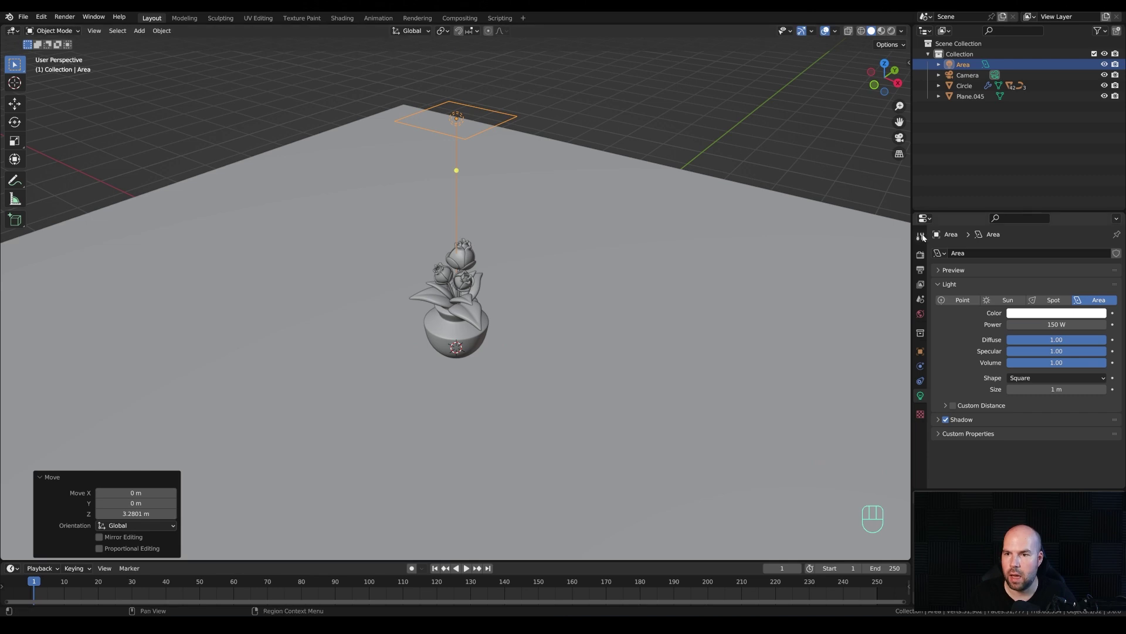
# Step: Switch the render engine to Cycles and enable denoising for both viewport and final render
pyautogui.click(920, 254)
pyautogui.click(1050, 253)
pyautogui.click(1031, 290)
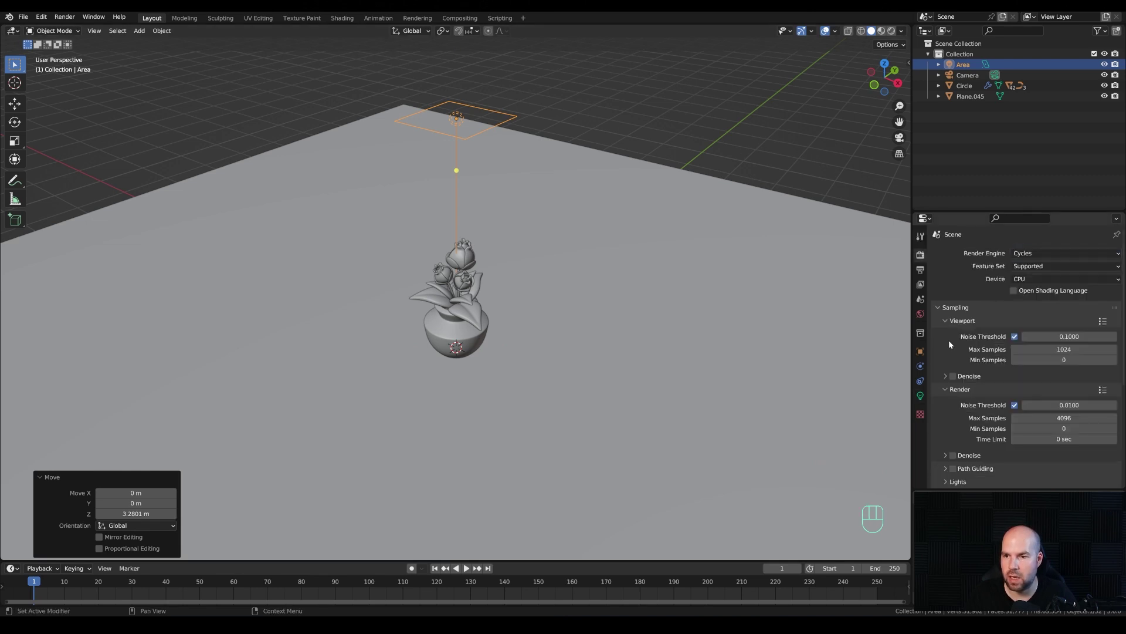
pyautogui.click(952, 376)
pyautogui.click(952, 455)
# Step: Set the render's max samples to 512 and the Cycles device to GPU Compute
pyautogui.doubleClick(1042, 418)
pyautogui.write('512')
pyautogui.press('Return')
pyautogui.click(1054, 279)
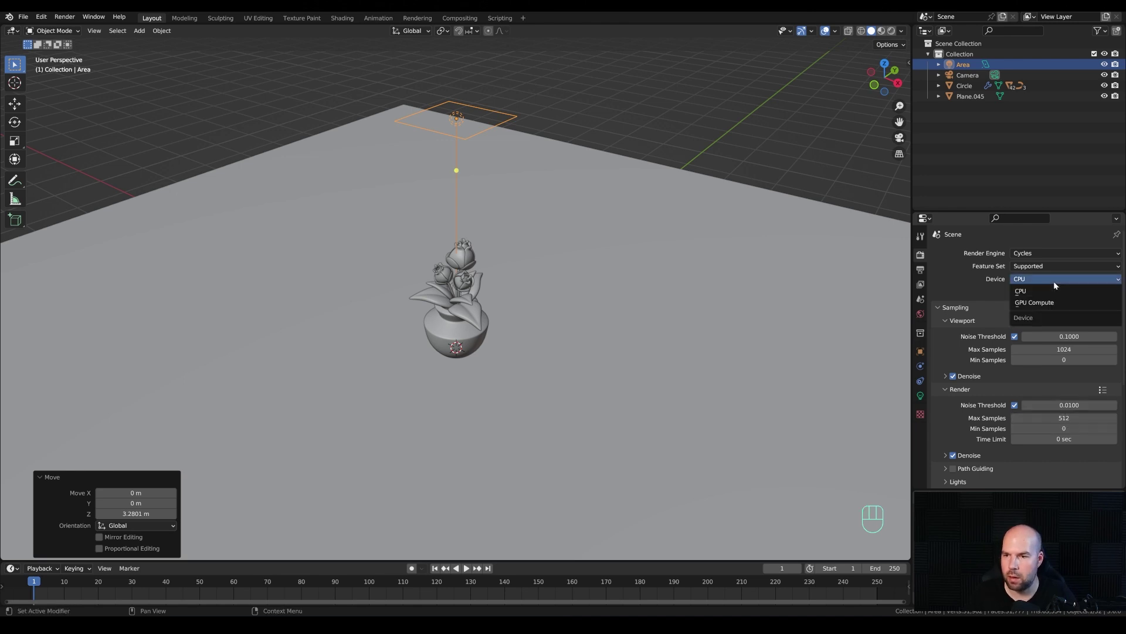
pyautogui.click(1047, 301)
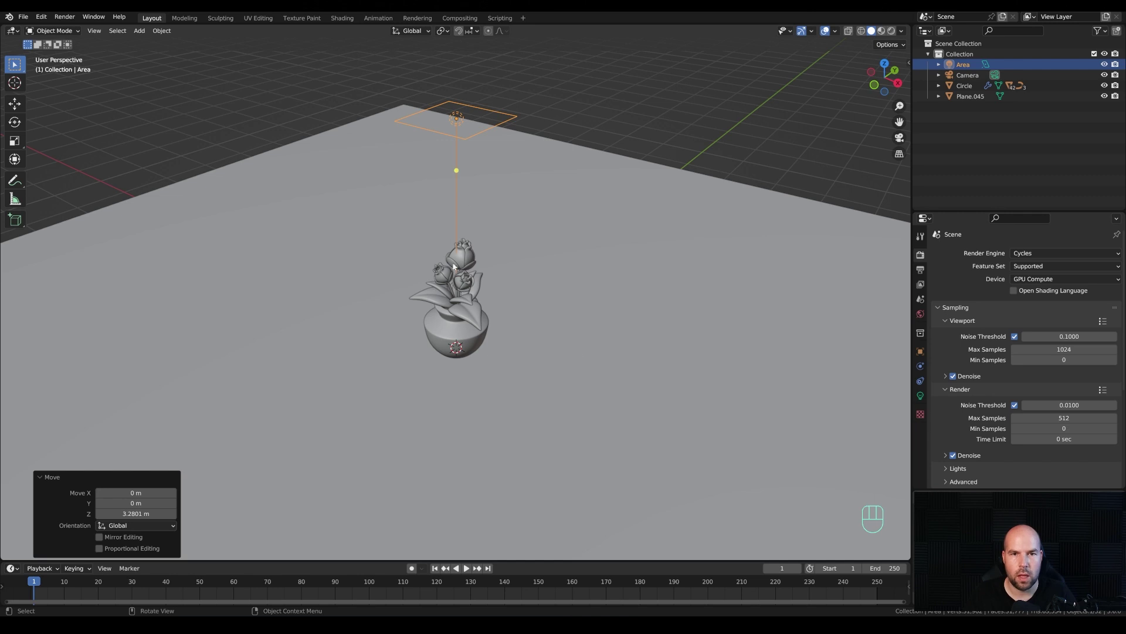
# Step: Temporarily lock the camera to the view to frame the potted flower closer and centred, and release the lock
pyautogui.press('KP_0')
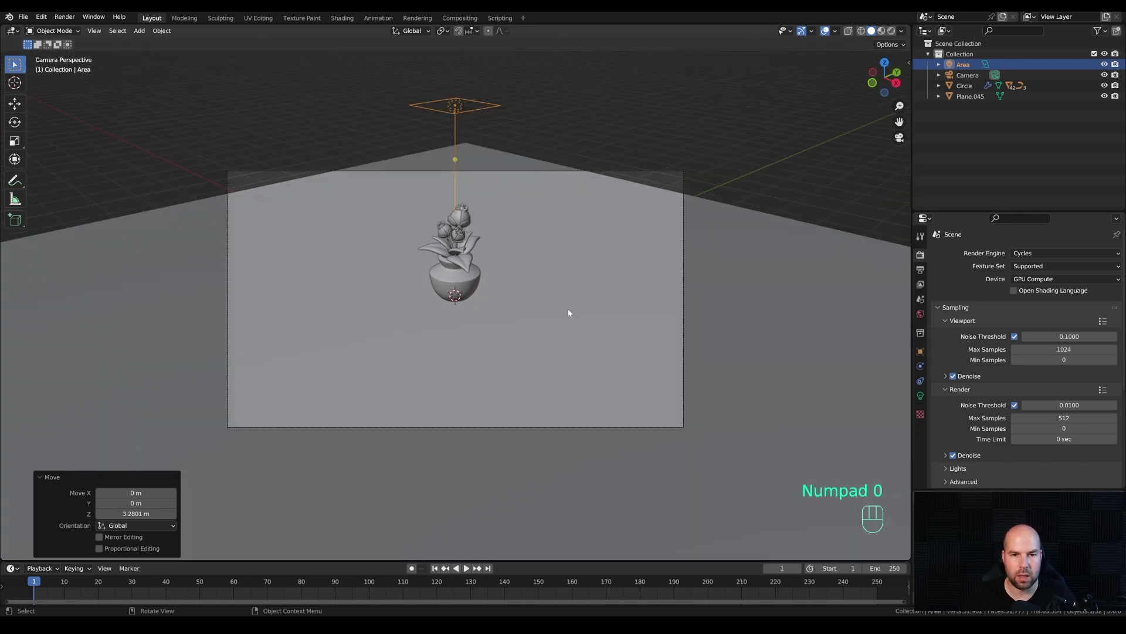
pyautogui.press('n')
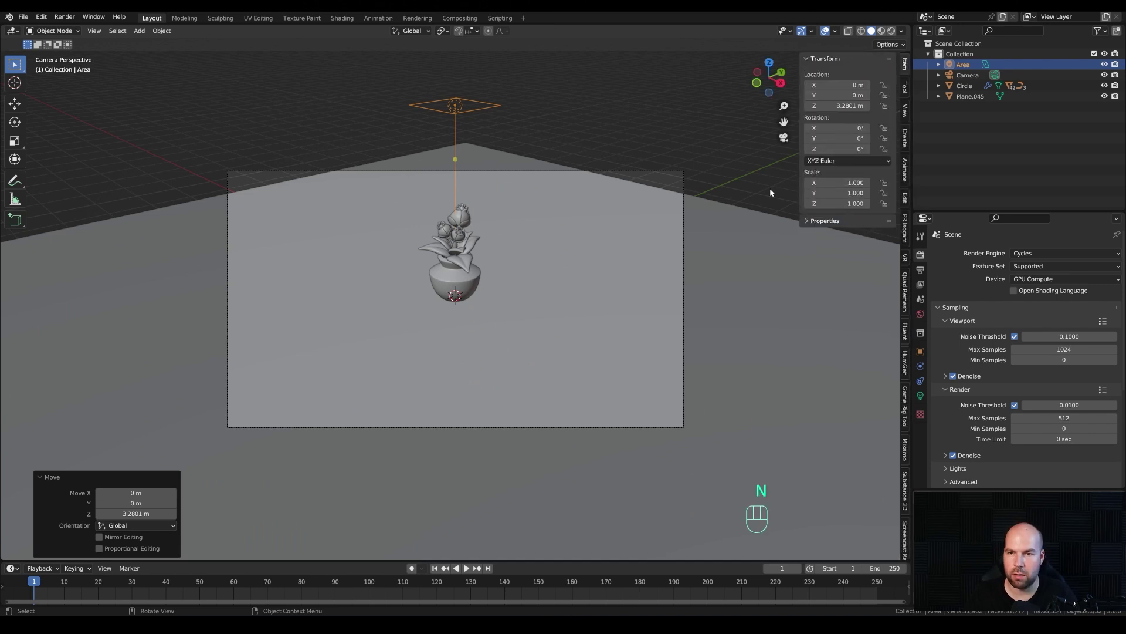
pyautogui.click(904, 110)
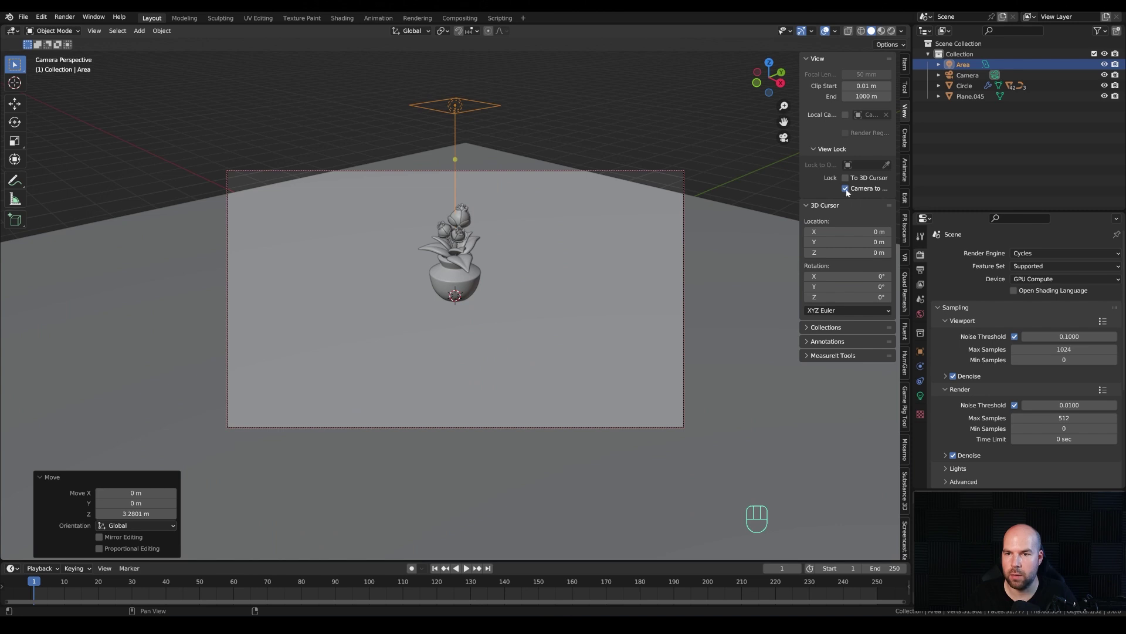
pyautogui.moveTo(800, 185); pyautogui.dragTo(759, 186)
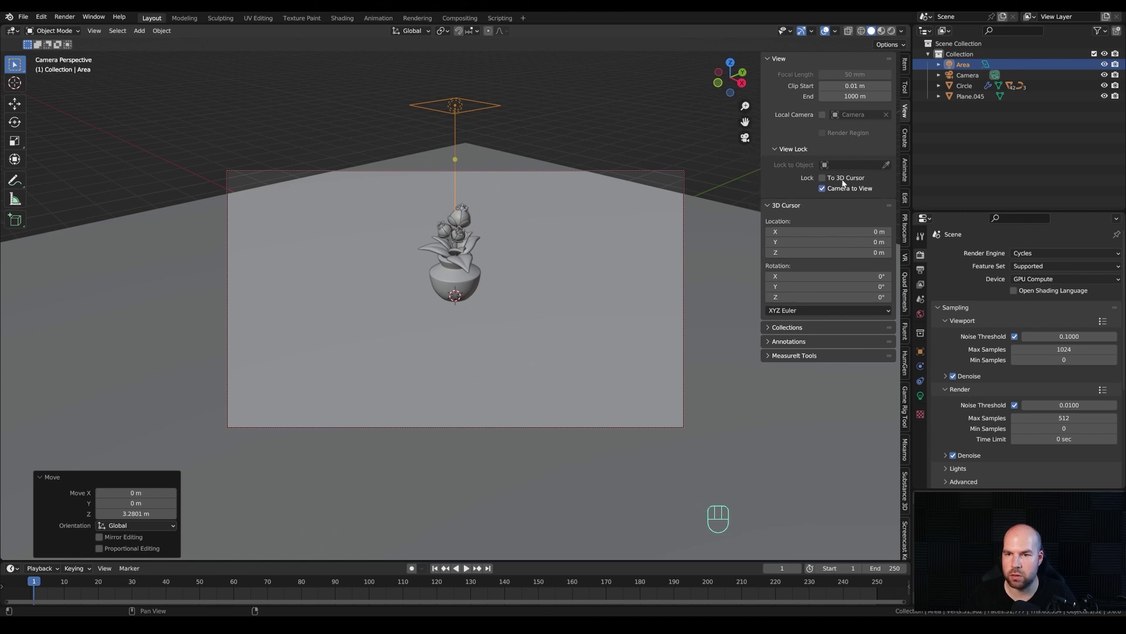
pyautogui.moveTo(593, 234); pyautogui.dragTo(622, 249, button='middle')
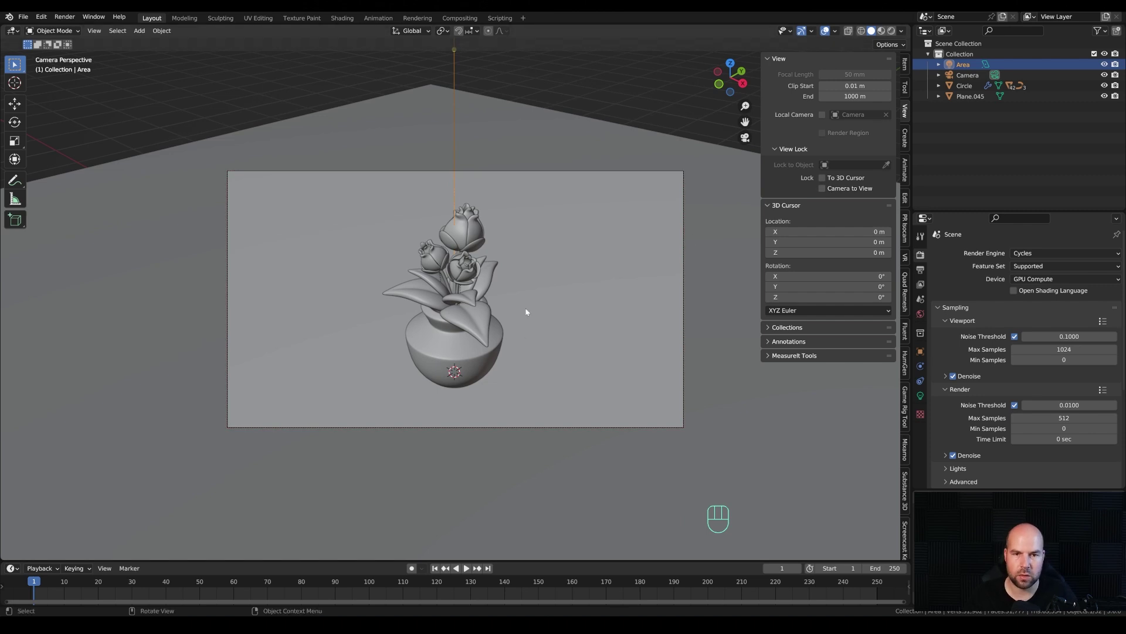
pyautogui.press('n')
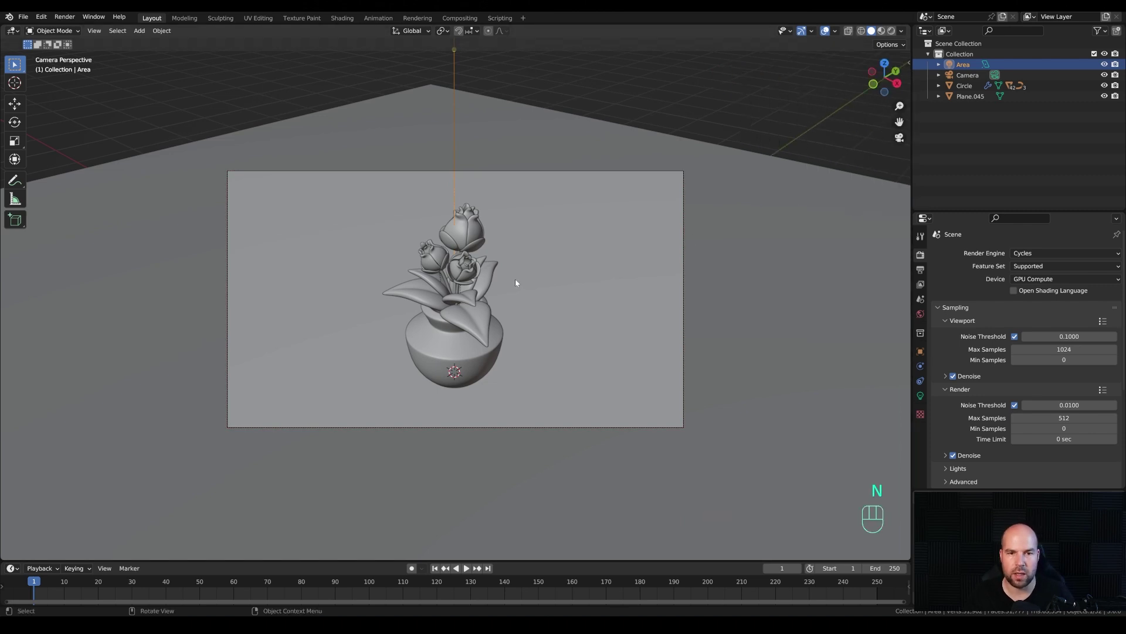
# Step: Set the output resolution to 1600 × 1200 px
pyautogui.click(921, 270)
pyautogui.doubleClick(1056, 267)
pyautogui.write('16')
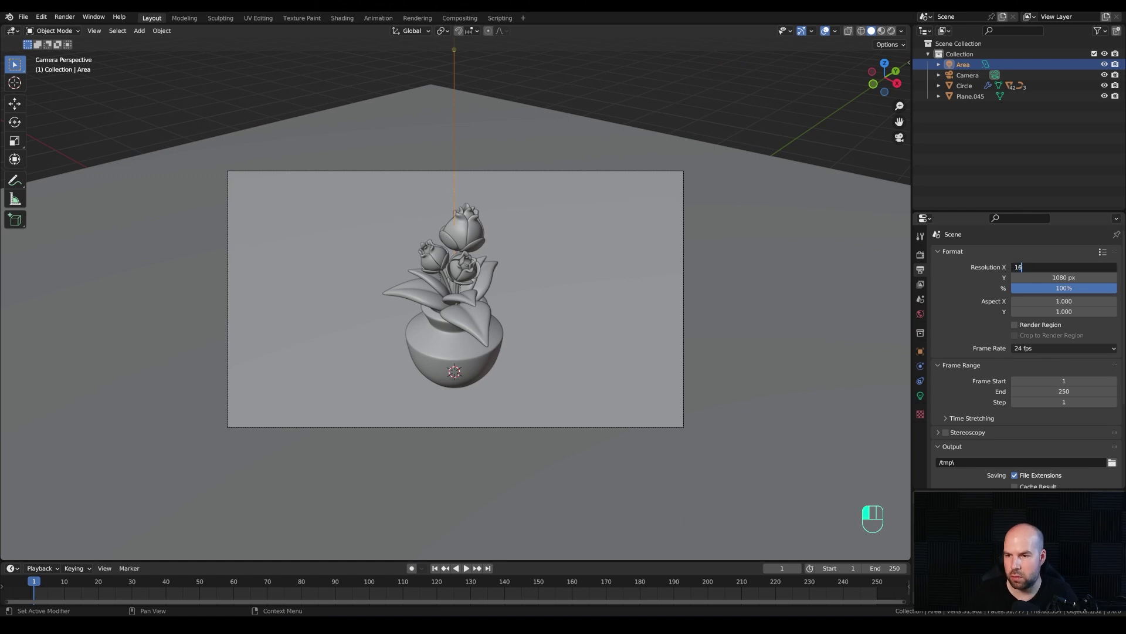
pyautogui.write('00')
pyautogui.press('Tab')
pyautogui.write('1200')
pyautogui.press('Return')
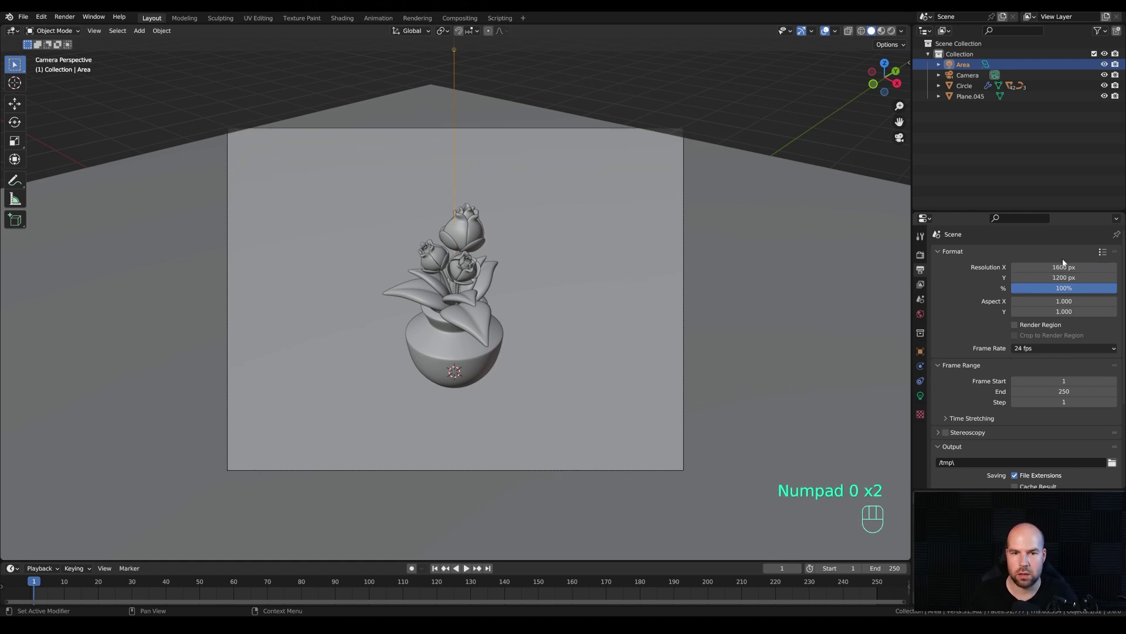
# Step: Move the camera about -1.07 m along its local Z axis and nudge it about 0.031 m and 0.014 m in the view plane
pyautogui.click(511, 129)
pyautogui.press('g')
pyautogui.press('z')
pyautogui.press('z')
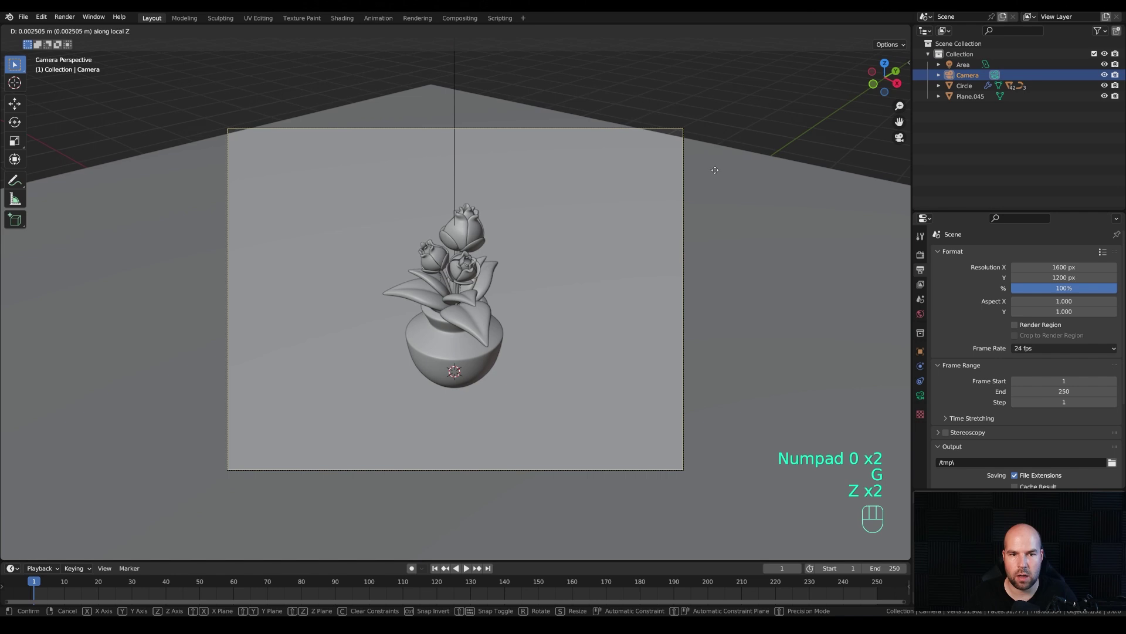
pyautogui.click(707, 235)
pyautogui.press('g')
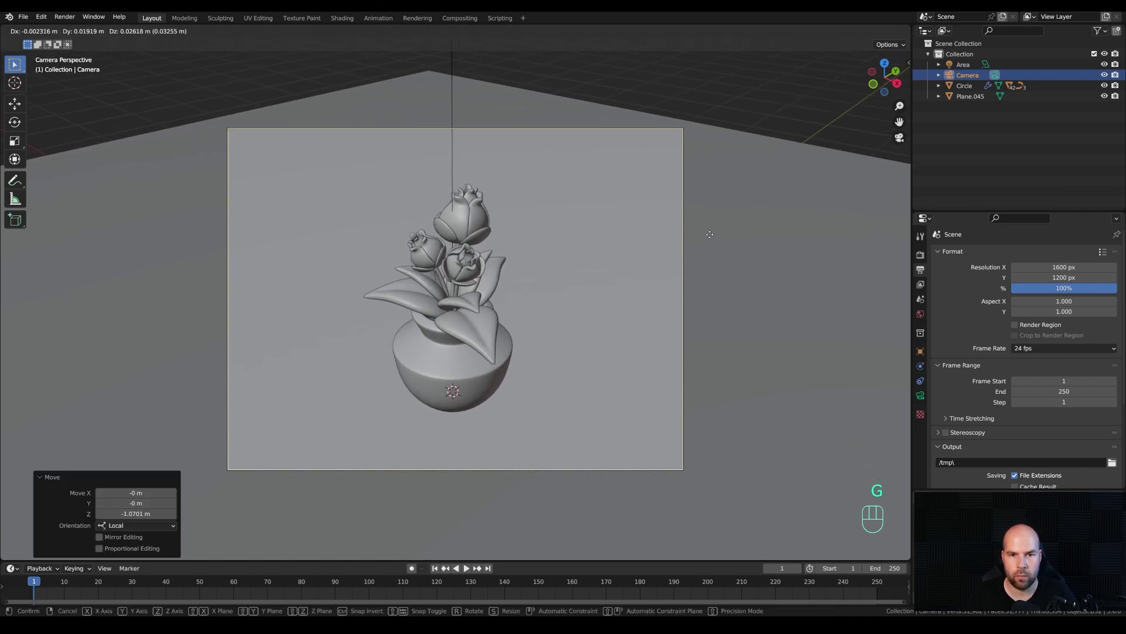
pyautogui.click(710, 235)
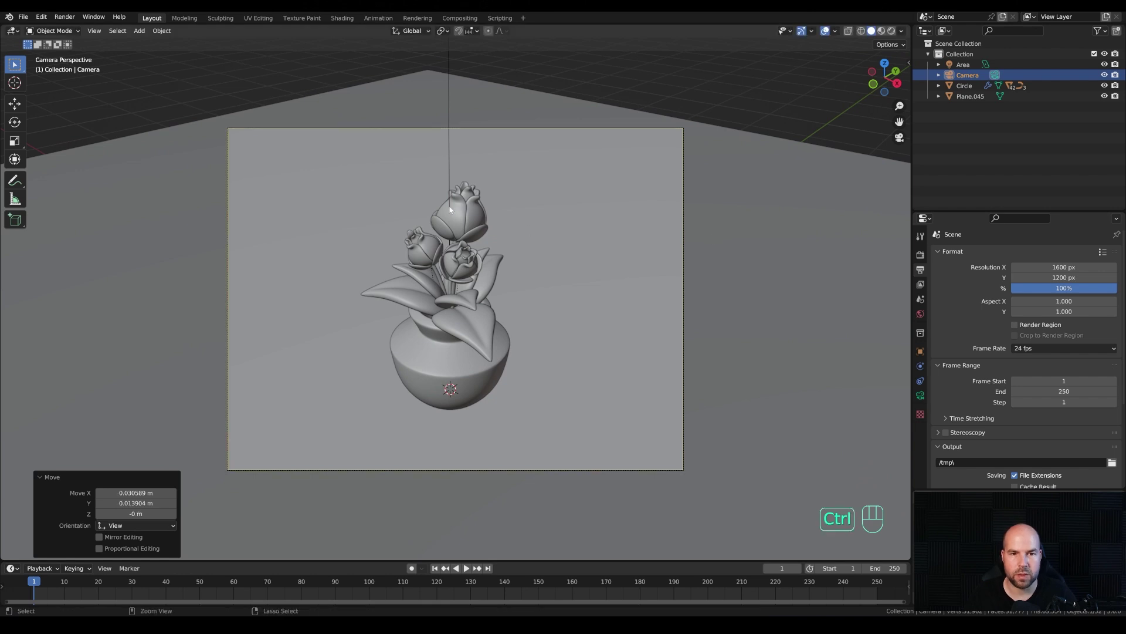
# Step: Set a render region covering the whole camera frame and switch the viewport to rendered shading
pyautogui.hotkey('ctrl', 'b')
pyautogui.moveTo(145, 92); pyautogui.dragTo(800, 521)
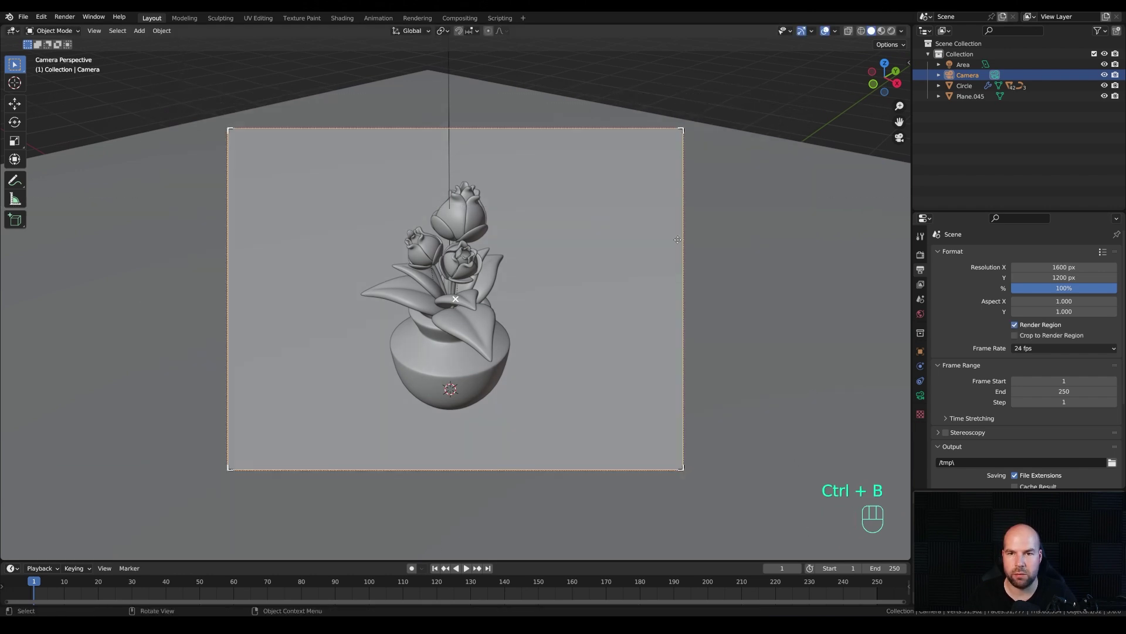
pyautogui.click(639, 118)
pyautogui.click(601, 163)
# Step: Raise the overhead area light about 1.25 m along Z and return to the camera view
pyautogui.scroll(-3, 523, 249)
pyautogui.moveTo(540, 135); pyautogui.dragTo(525, 260, button='middle')
pyautogui.scroll(-2, 536, 171)
pyautogui.press('g')
pyautogui.press('z')
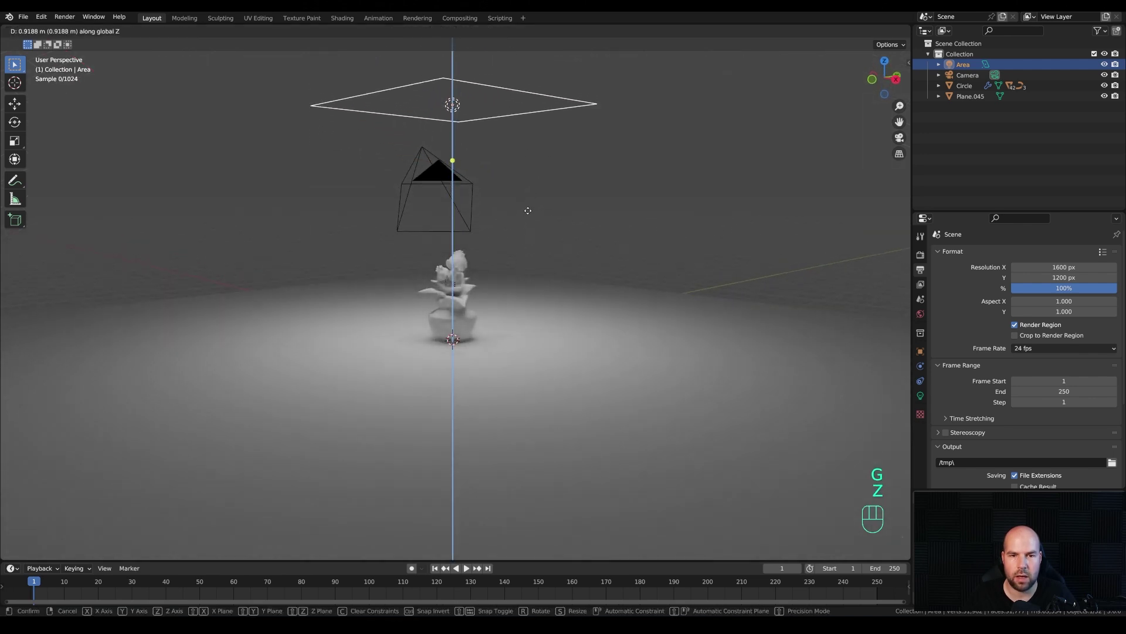
pyautogui.click(533, 193)
pyautogui.press('KP_0')
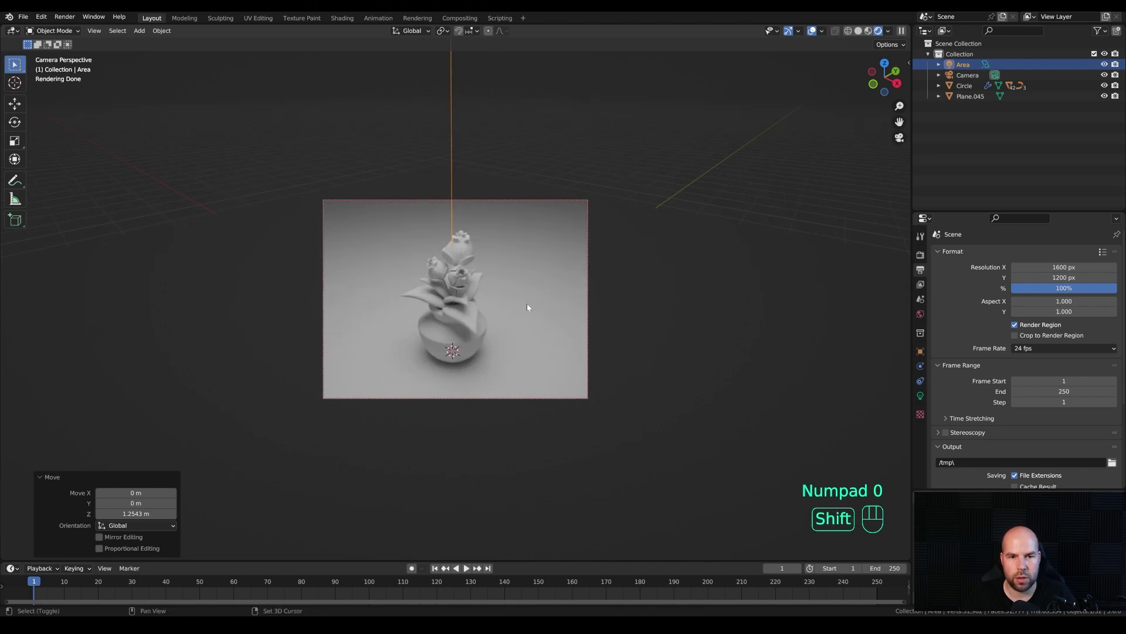
# Step: Add a second area light, raise it, and move it horizontally about 2.32 m along X and 0.59 m along Y
pyautogui.hotkey('shift', 'a')
pyautogui.click(622, 339)
pyautogui.press('g')
pyautogui.press('z')
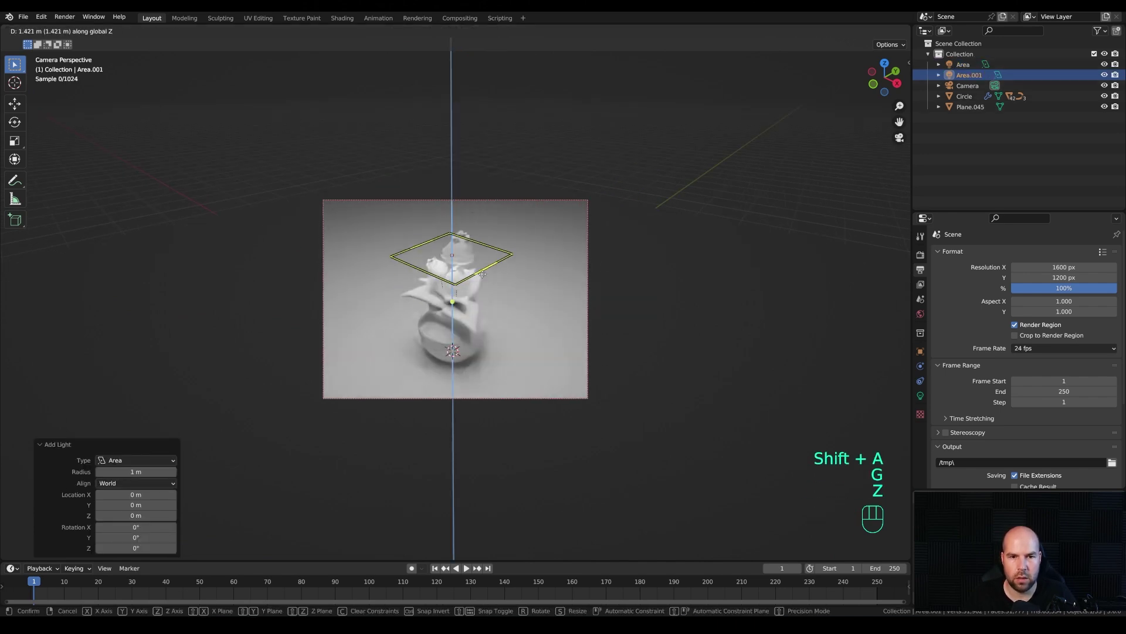
pyautogui.click(473, 202)
pyautogui.press('g')
pyautogui.hotkey('shift', 'z')
pyautogui.click(831, 339)
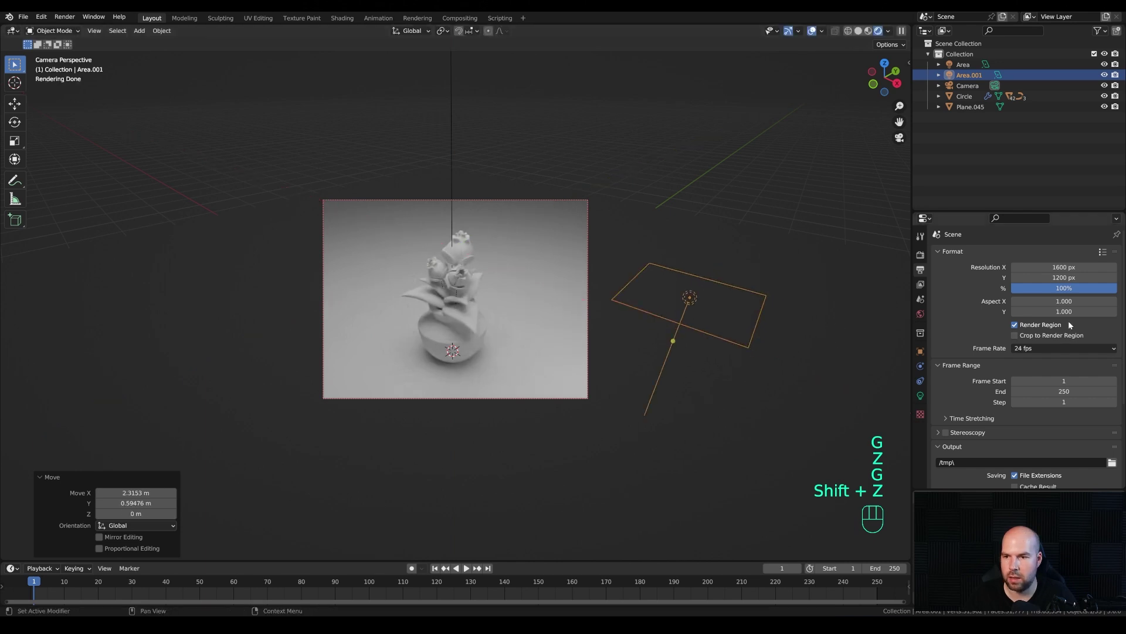
# Step: Change the second area light's shape to Disk and set its power to 100 W
pyautogui.click(921, 395)
pyautogui.click(1038, 339)
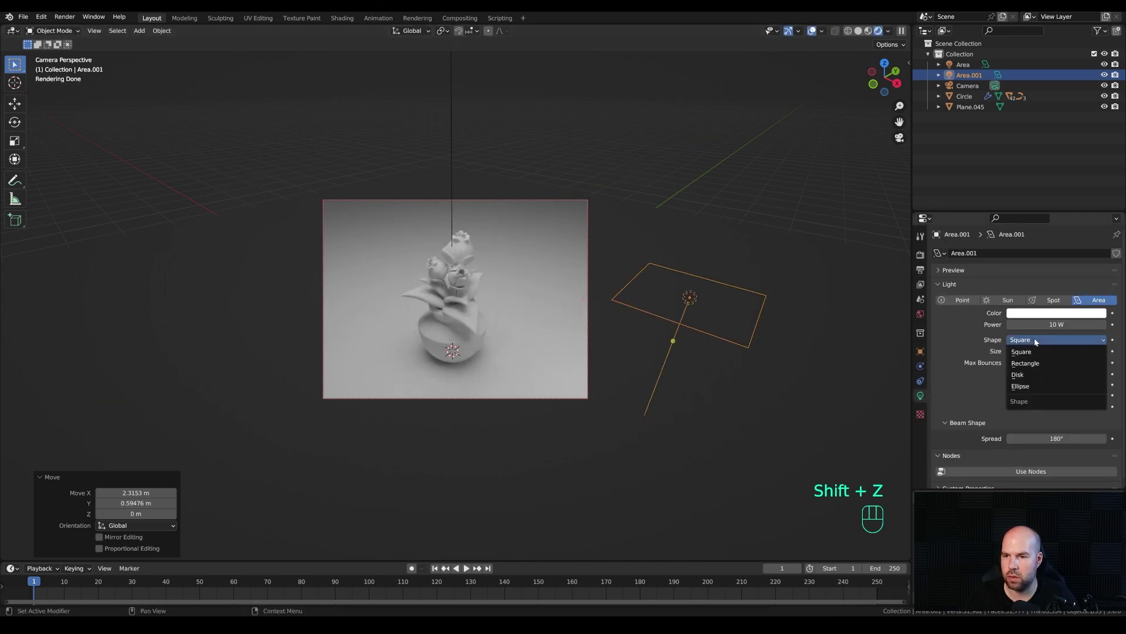
pyautogui.click(1028, 376)
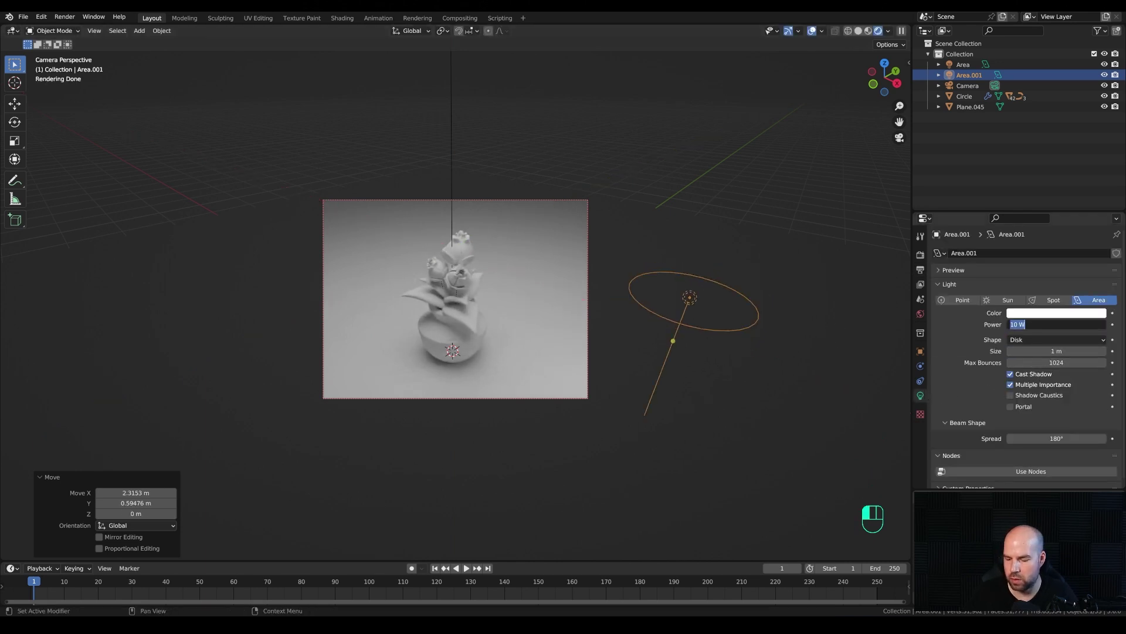
pyautogui.write('1')
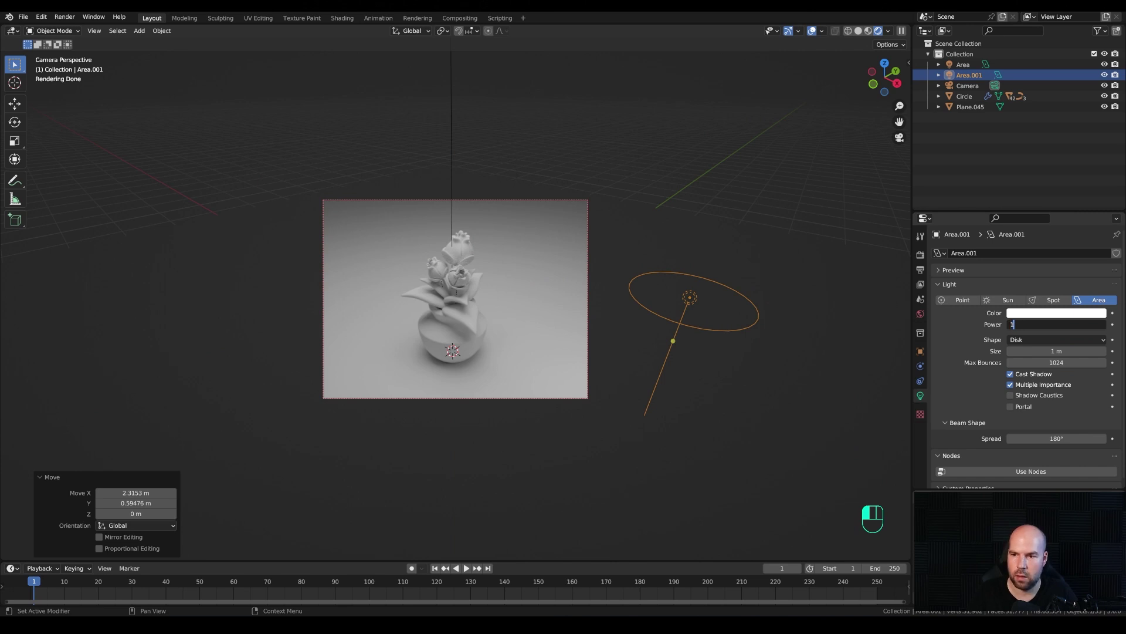
pyautogui.write('00')
pyautogui.press('Return')
# Step: Shift the disk light horizontally closer to the camera frame's side and raise it about 0.17 m
pyautogui.press('g')
pyautogui.hotkey('shift', 'z')
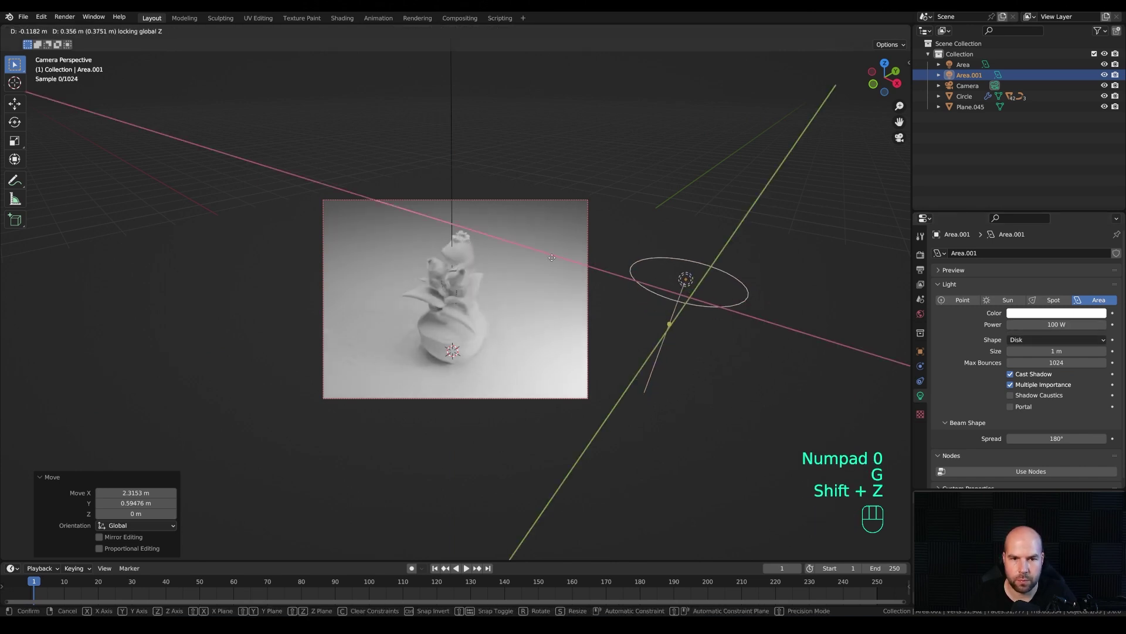
pyautogui.click(498, 252)
pyautogui.press('g')
pyautogui.press('z')
pyautogui.click(659, 305)
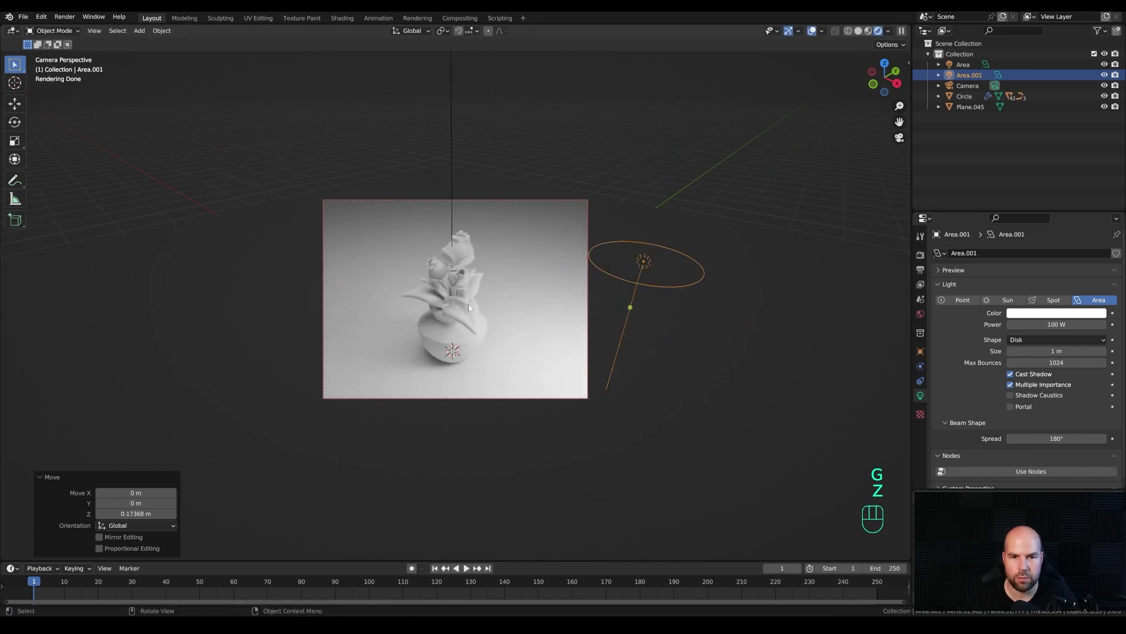
# Step: Duplicate the disk light, move the copy horizontally to the opposite side of the camera frame, and raise it about 0.58 m
pyautogui.hotkey('shift', 'd')
pyautogui.hotkey('shift', 'z')
pyautogui.scroll(1, 289, 235)
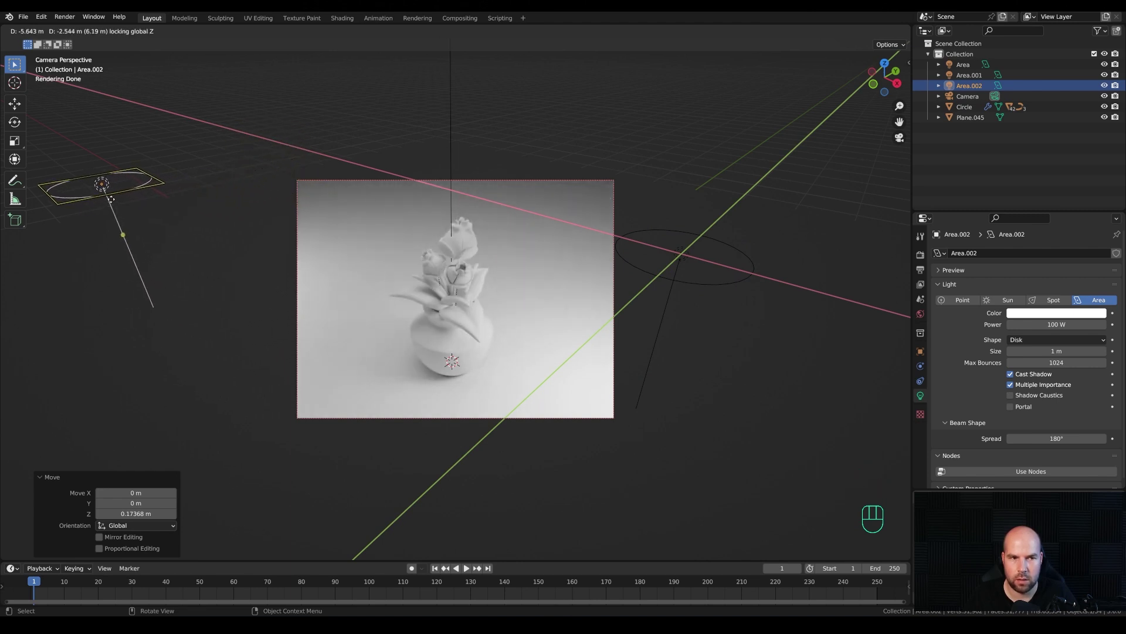
pyautogui.click(82, 193)
pyautogui.press('g')
pyautogui.press('z')
pyautogui.click(80, 150)
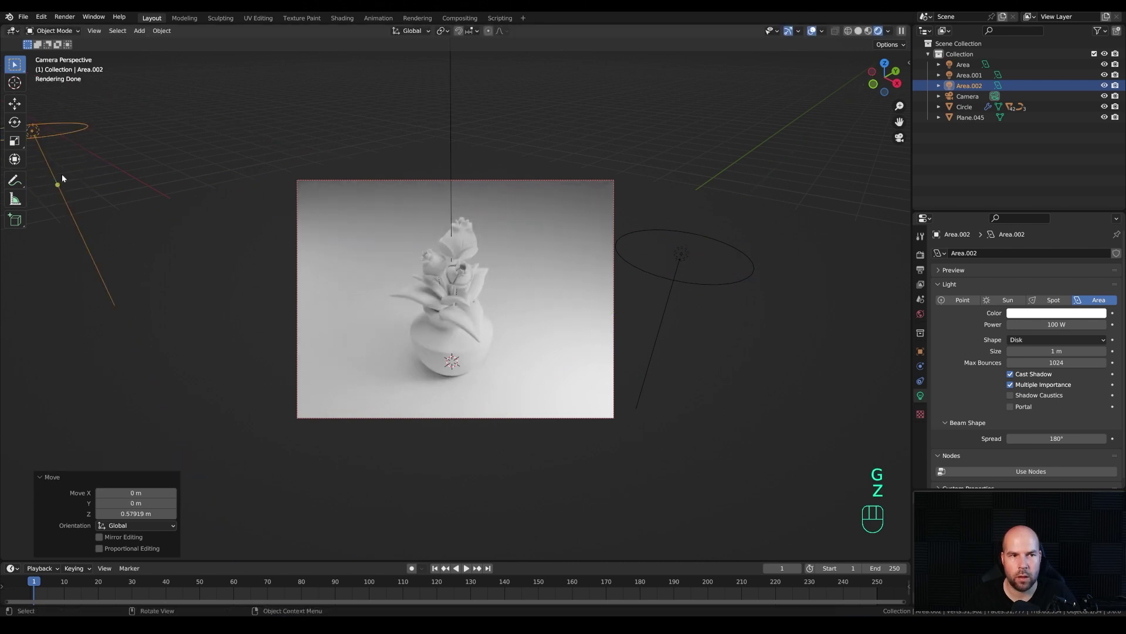
# Step: Duplicate the disk light again, place the copy behind the flower about 3.16 m along X and 3.44 m along Y, and lower it about 1.24 m
pyautogui.hotkey('shift', 'd')
pyautogui.hotkey('shift', 'z')
pyautogui.click(452, 164)
pyautogui.press('g')
pyautogui.press('z')
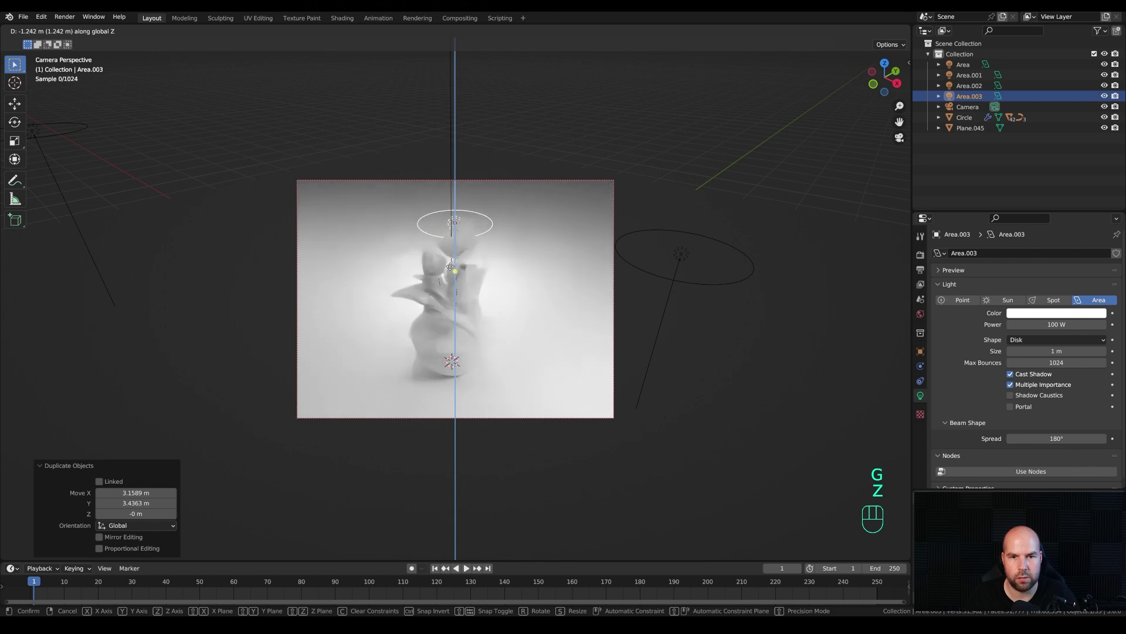
pyautogui.click(561, 226)
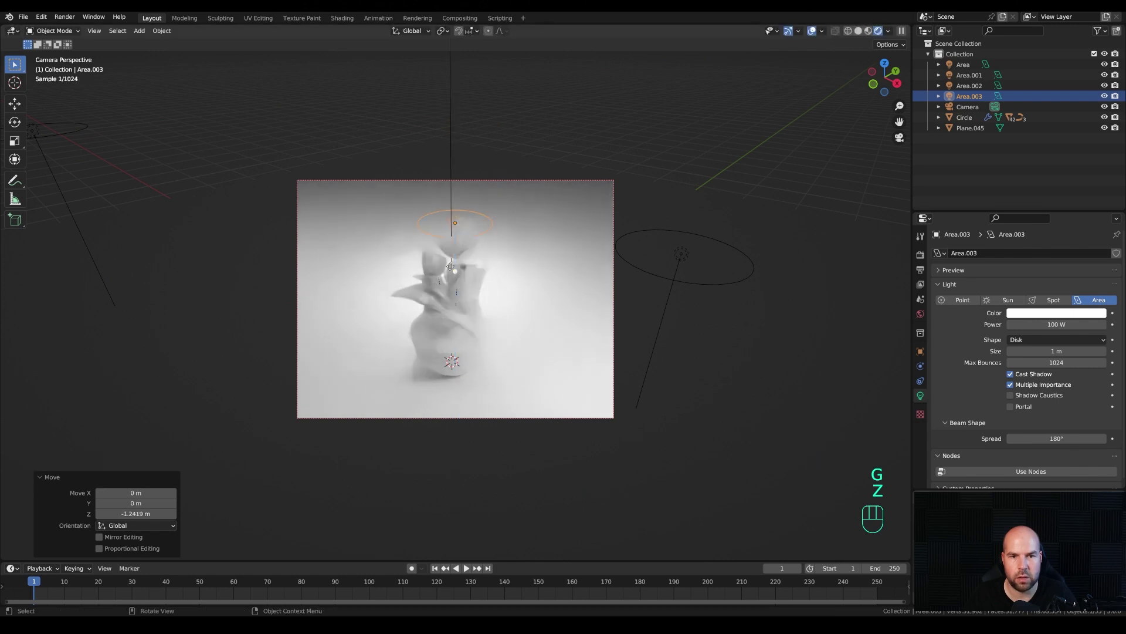
# Step: Give the floor plane a new material with a dark purple base color, about hue 0.702, saturation 0.685 and value 0.285
pyautogui.click(583, 301)
pyautogui.click(921, 439)
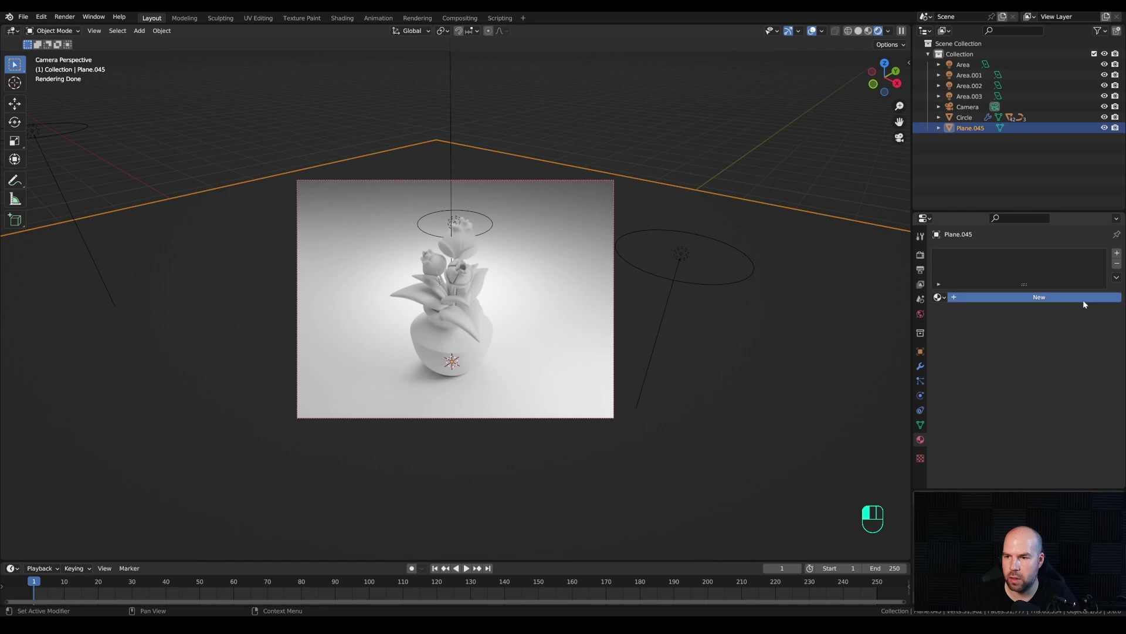
pyautogui.click(1042, 297)
pyautogui.click(1059, 388)
pyautogui.click(1067, 271)
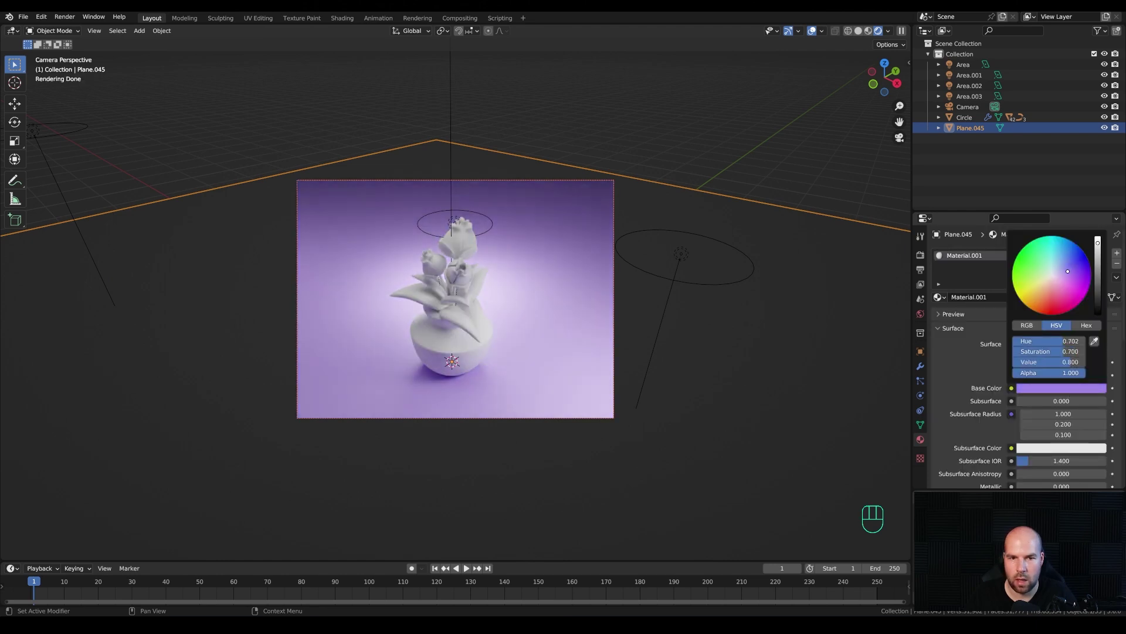
pyautogui.click(1096, 271)
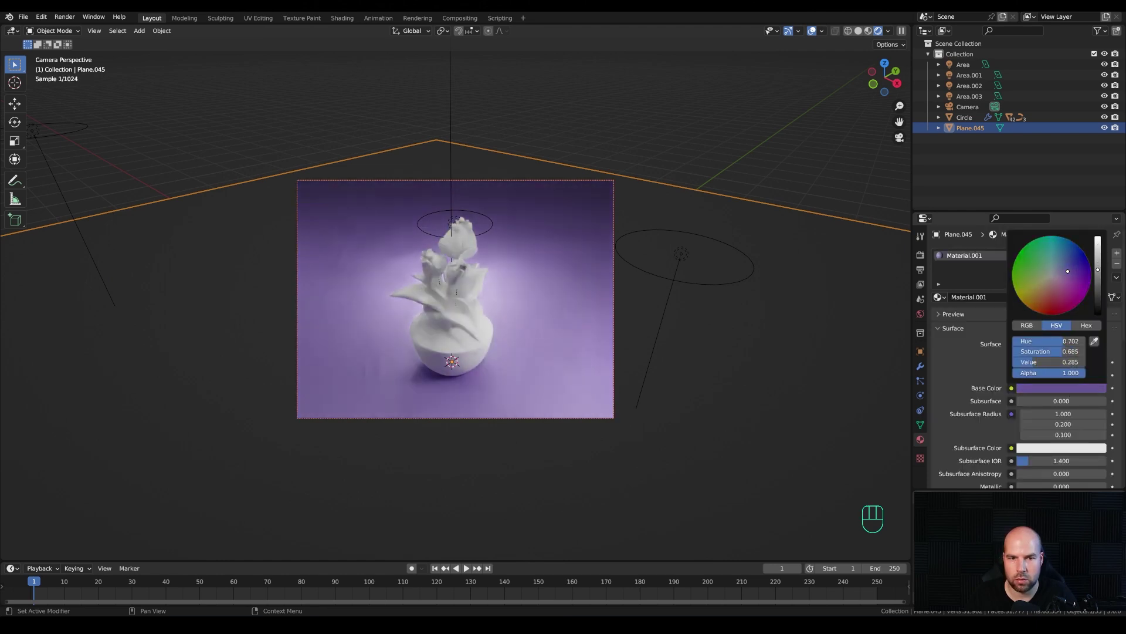
# Step: Give the vase a new material with an orange base color and a roughness of 0.075
pyautogui.click(444, 352)
pyautogui.click(1033, 298)
pyautogui.scroll(-2, 1041, 352)
pyautogui.click(1050, 329)
pyautogui.moveTo(1041, 243); pyautogui.dragTo(1034, 243)
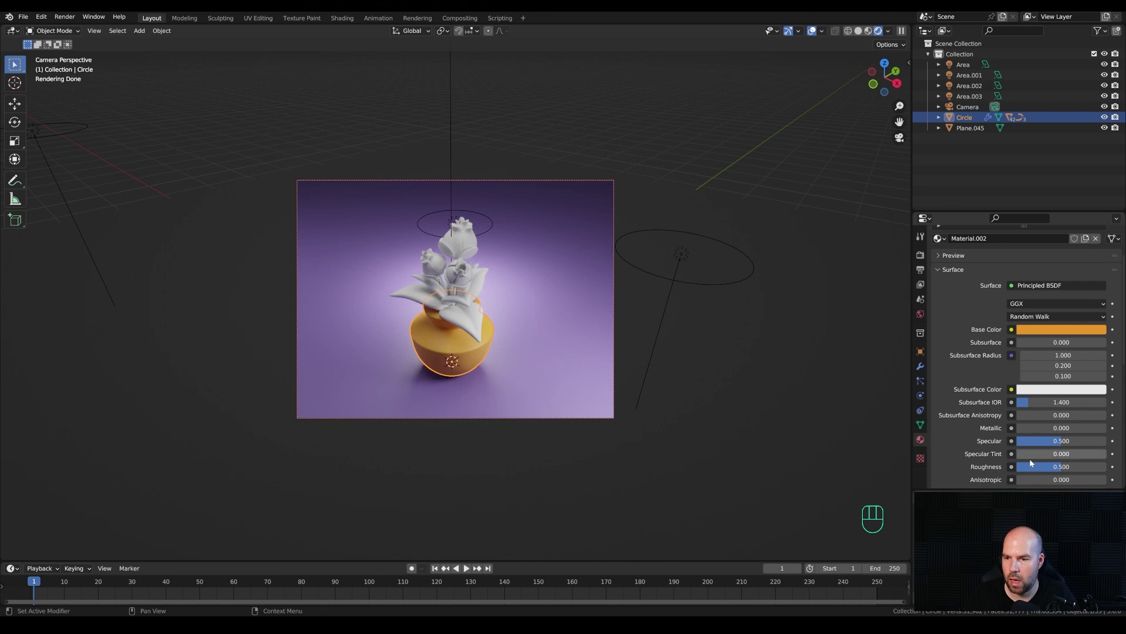
pyautogui.moveTo(1056, 467); pyautogui.dragTo(1023, 466)
pyautogui.scroll(3, 441, 350)
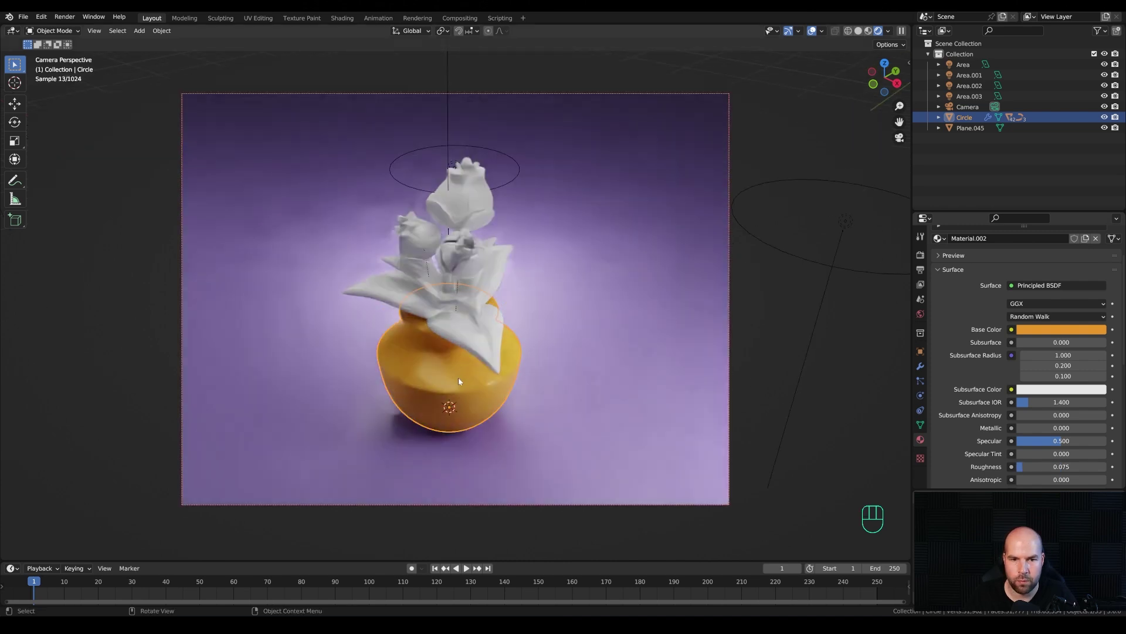
# Step: Increase the vase's Bevel modifier amount to about 0.156 m
pyautogui.click(920, 366)
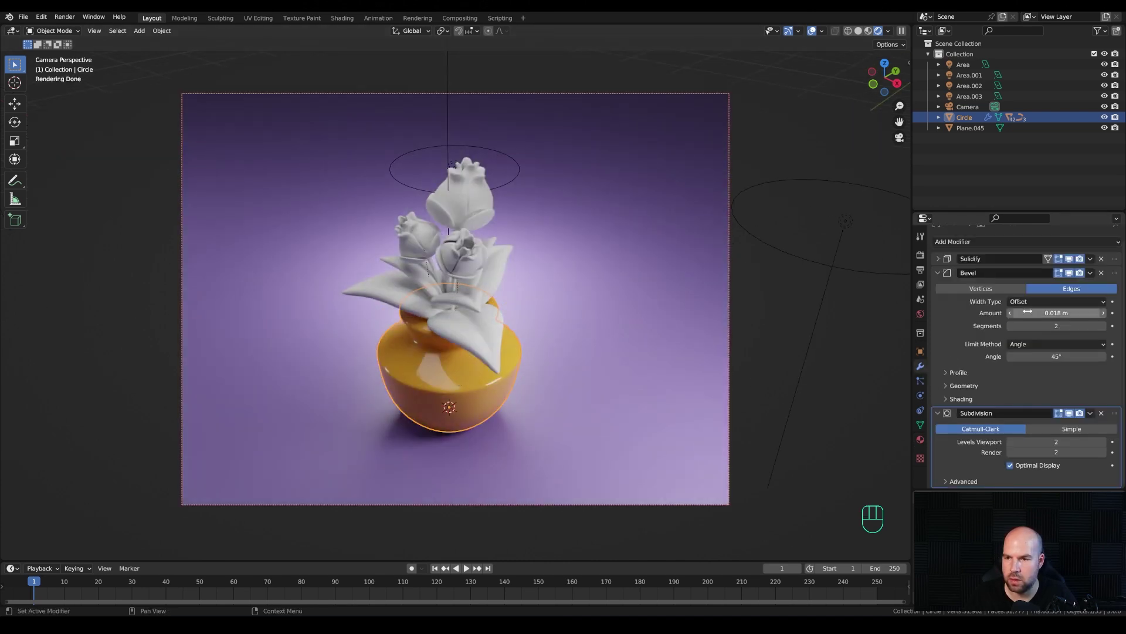
pyautogui.keyDown('shift'); pyautogui.moveTo(1056, 312); pyautogui.dragTo(1092, 313); pyautogui.keyUp('shift')
pyautogui.scroll(-2, 411, 345)
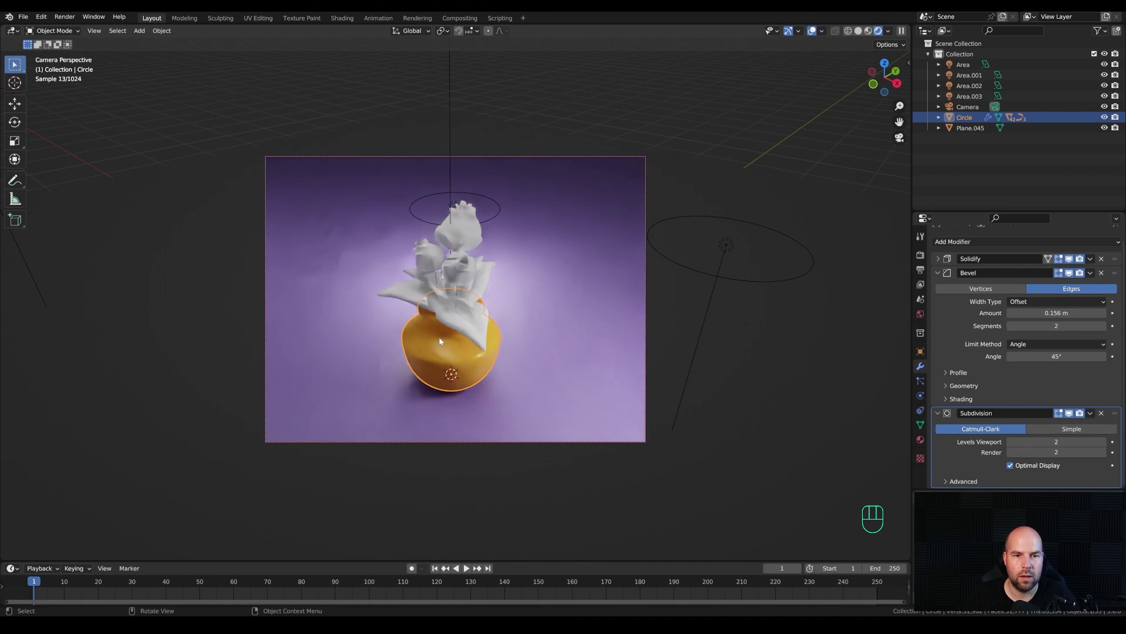
# Step: Give the leaves a new material with a light yellow-green base color
pyautogui.click(463, 327)
pyautogui.click(921, 440)
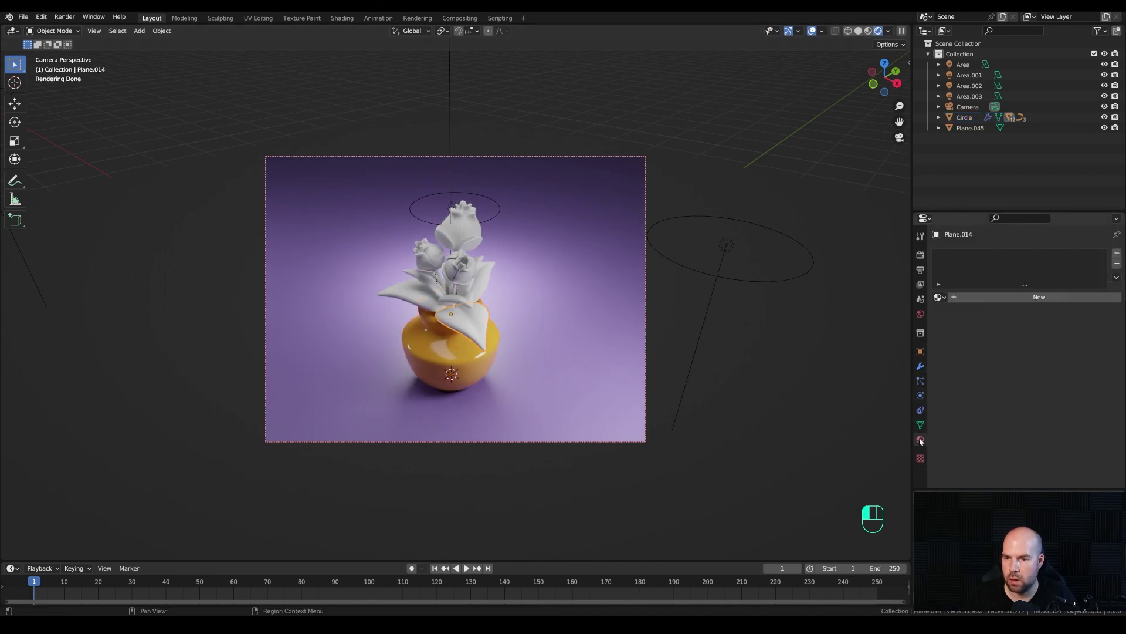
pyautogui.click(1042, 388)
pyautogui.click(1032, 260)
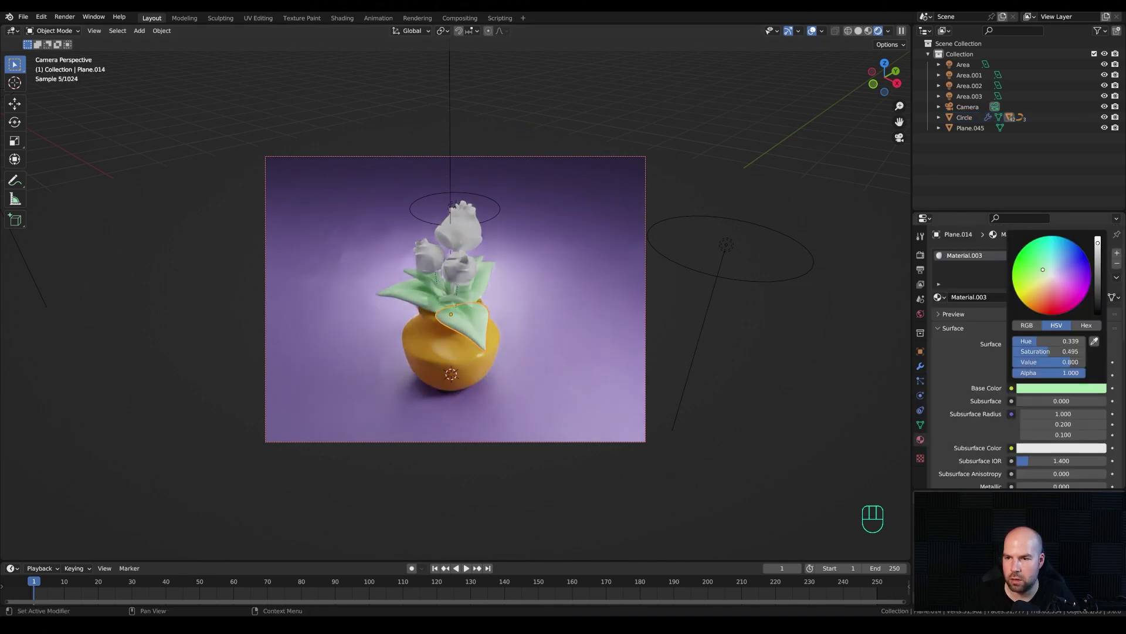
pyautogui.click(1031, 284)
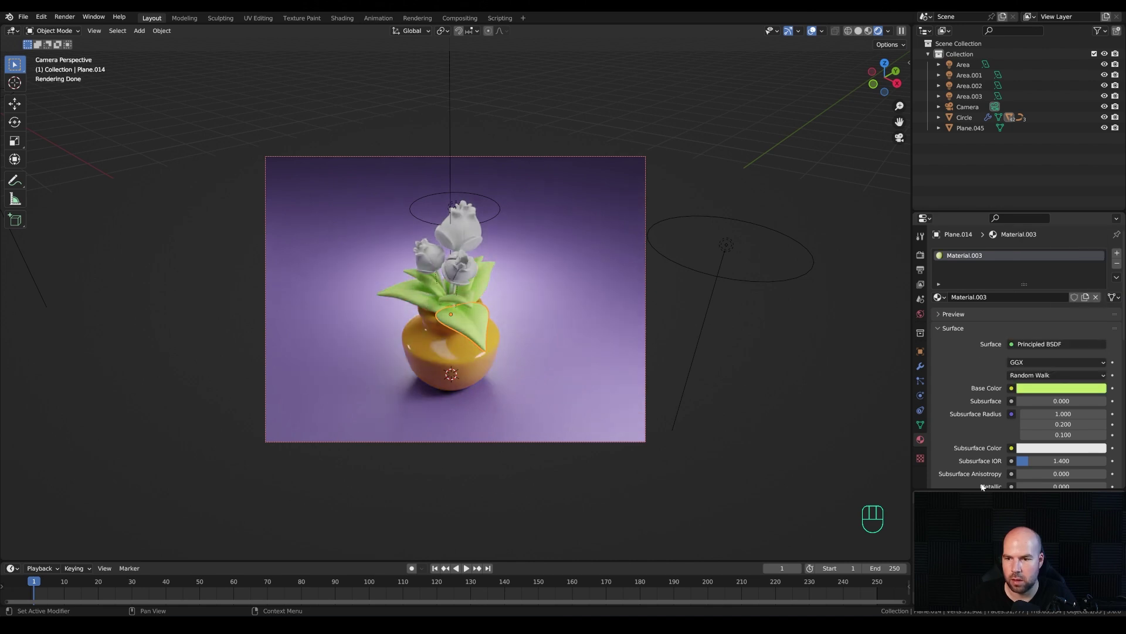
pyautogui.scroll(-3, 1056, 470)
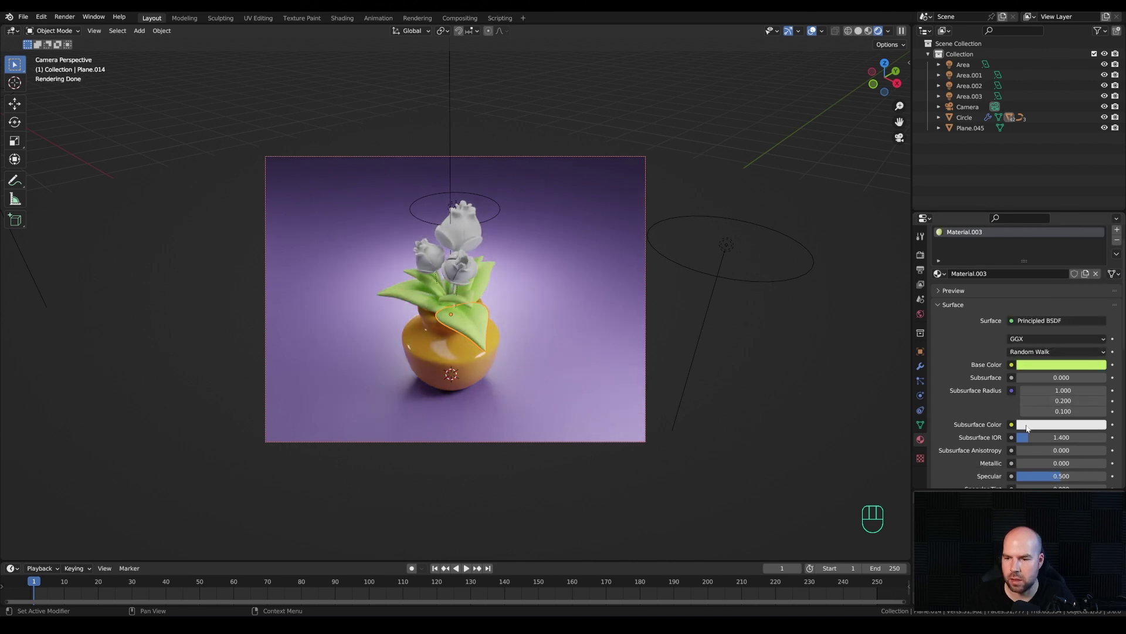
# Step: Assign the leaves' green material, Material.003, to the flower stems
pyautogui.click(447, 284)
pyautogui.click(940, 297)
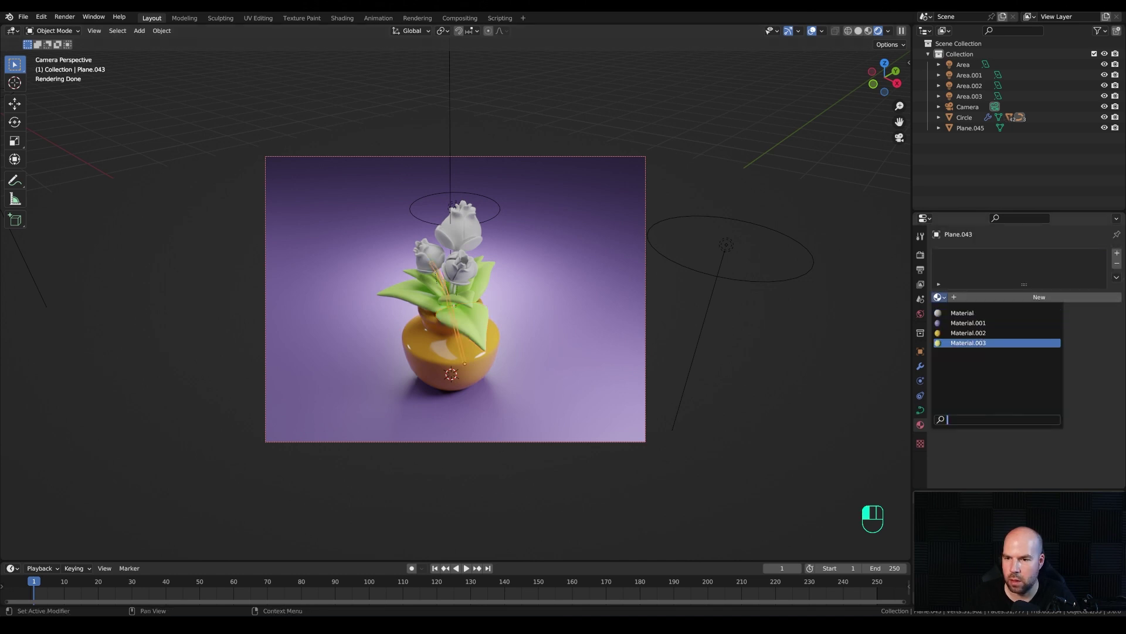
pyautogui.click(969, 343)
# Step: Give the petals a new purple material with hue 0.754, saturation 0.817 and roughness about 0.776
pyautogui.click(461, 232)
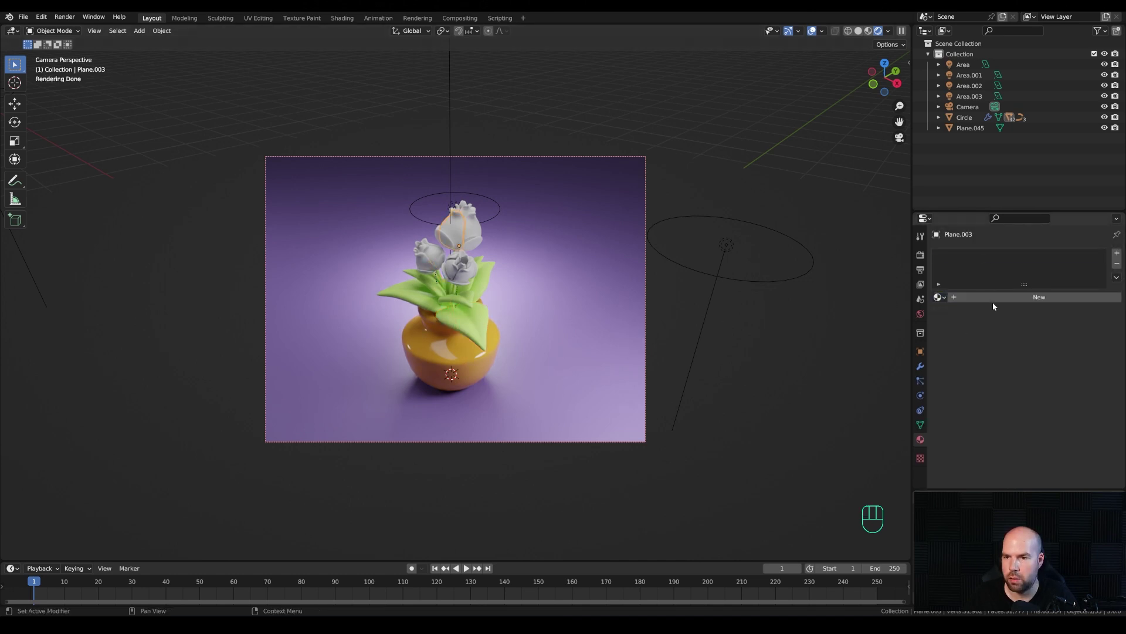
pyautogui.click(992, 298)
pyautogui.click(1049, 389)
pyautogui.click(1046, 302)
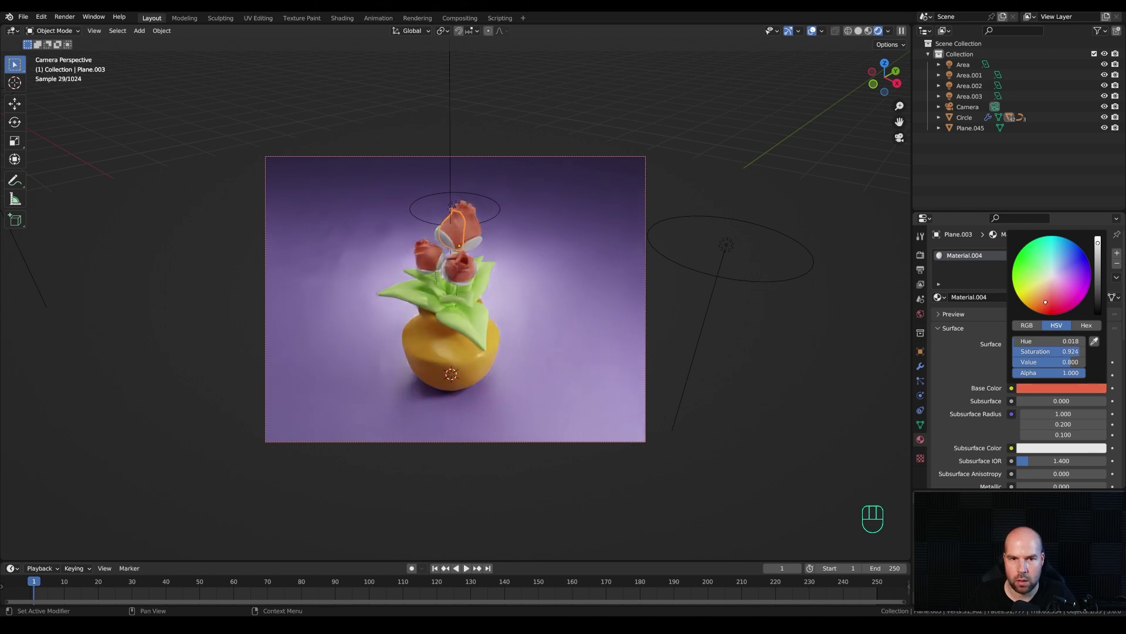
pyautogui.moveTo(1045, 302); pyautogui.dragTo(1073, 280)
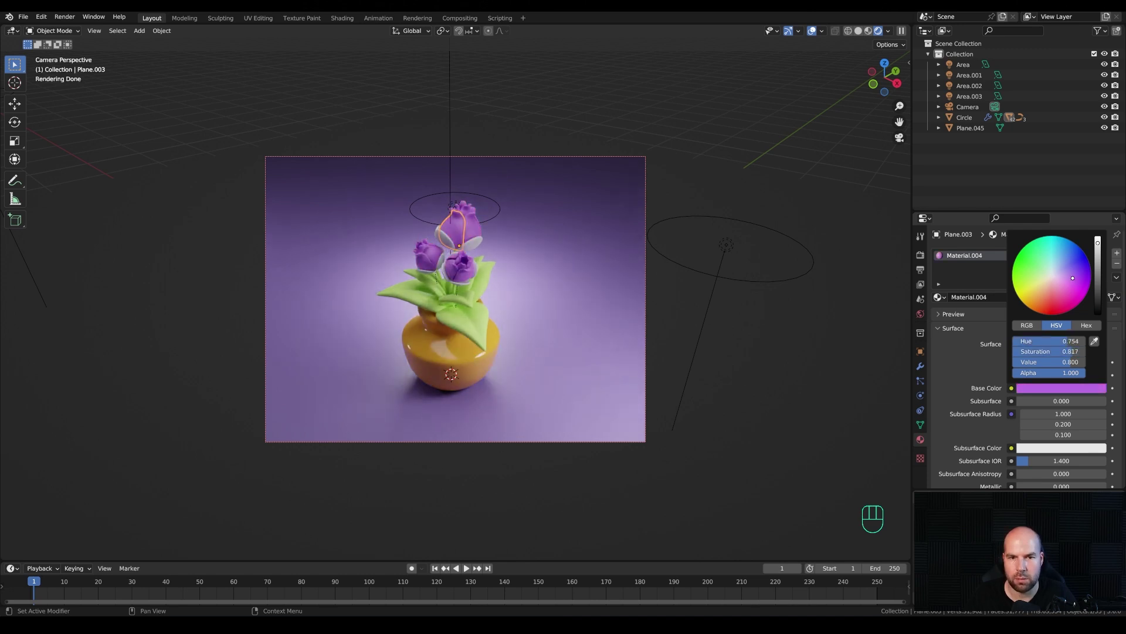
pyautogui.scroll(-3, 989, 454)
pyautogui.moveTo(1050, 467); pyautogui.dragTo(1080, 467)
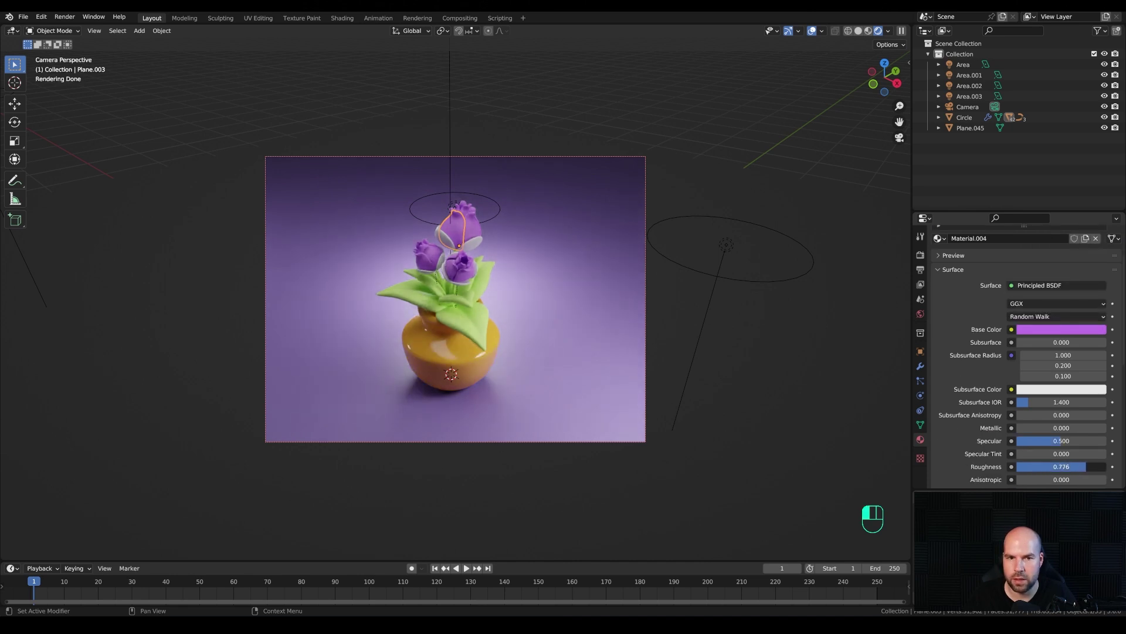
# Step: Copy the petal material's base color to its subsurface color and set Subsurface to 0.1
pyautogui.scroll(2, 455, 299)
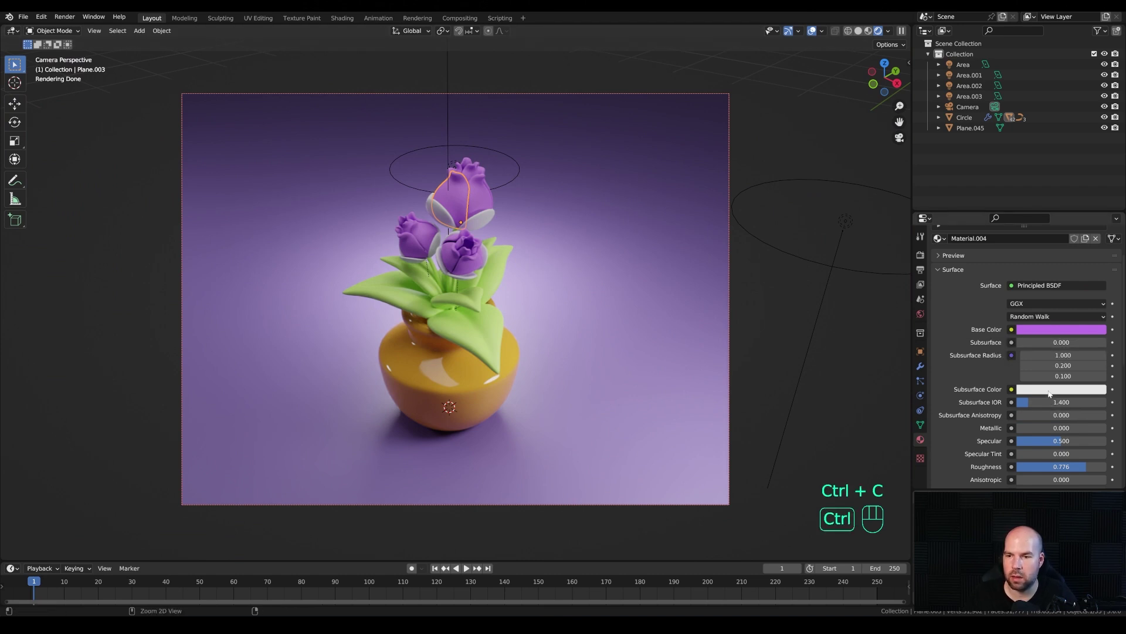
pyautogui.hotkey('ctrl', 'v')
pyautogui.moveTo(1050, 342); pyautogui.dragTo(1056, 342)
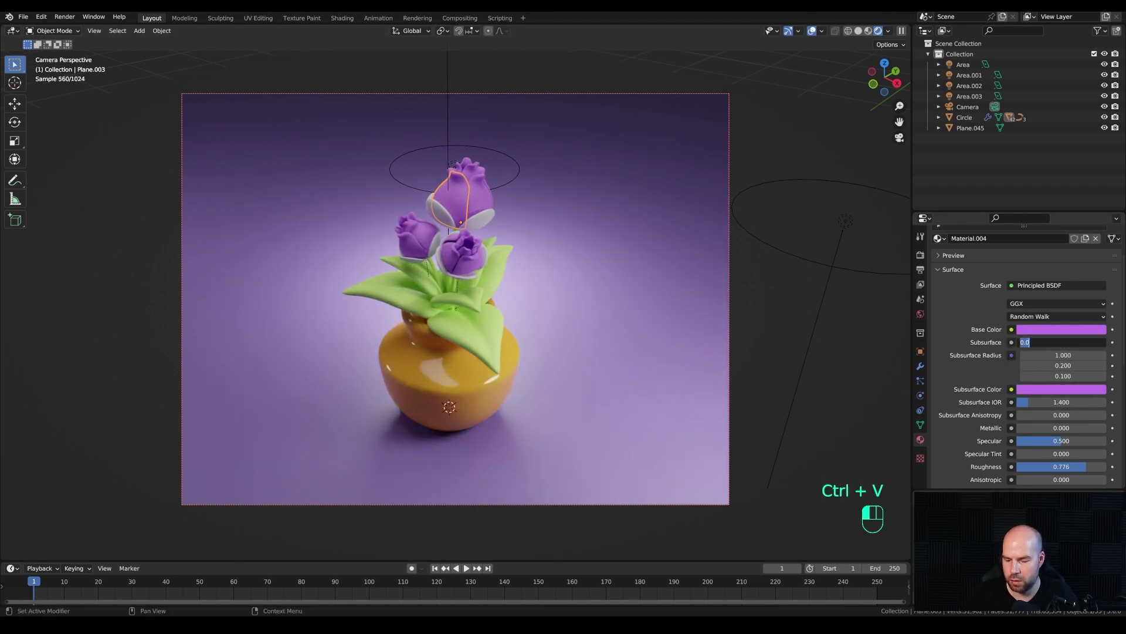
pyautogui.scroll(2, 609, 244)
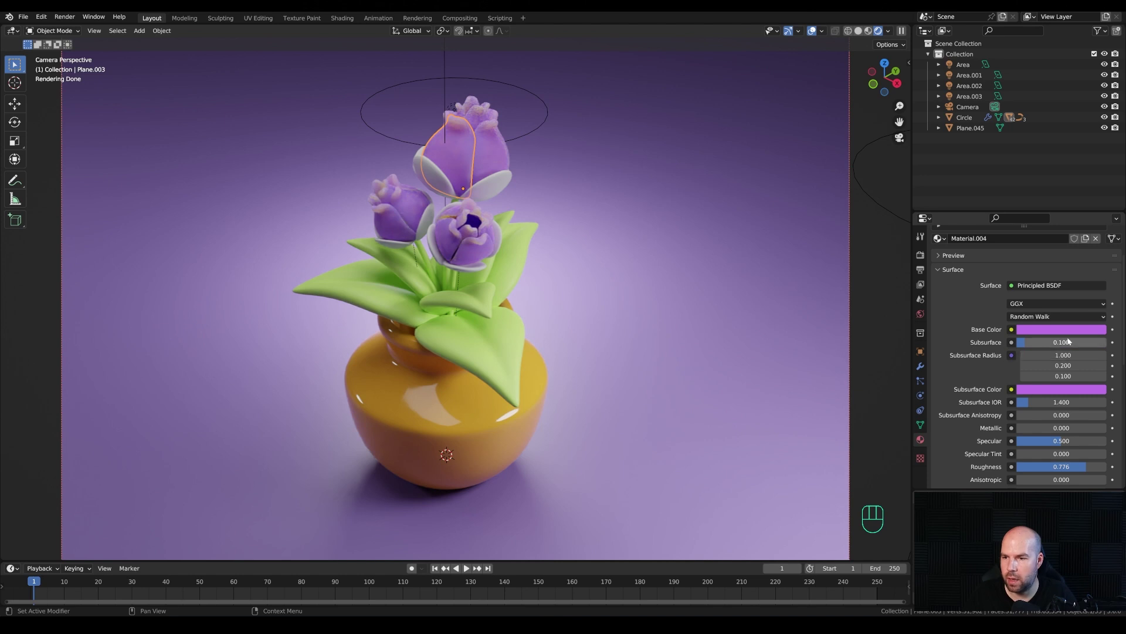
# Step: Set the petal material's first Subsurface Radius value to 0.1 and its Subsurface to 0.05
pyautogui.click(1063, 355)
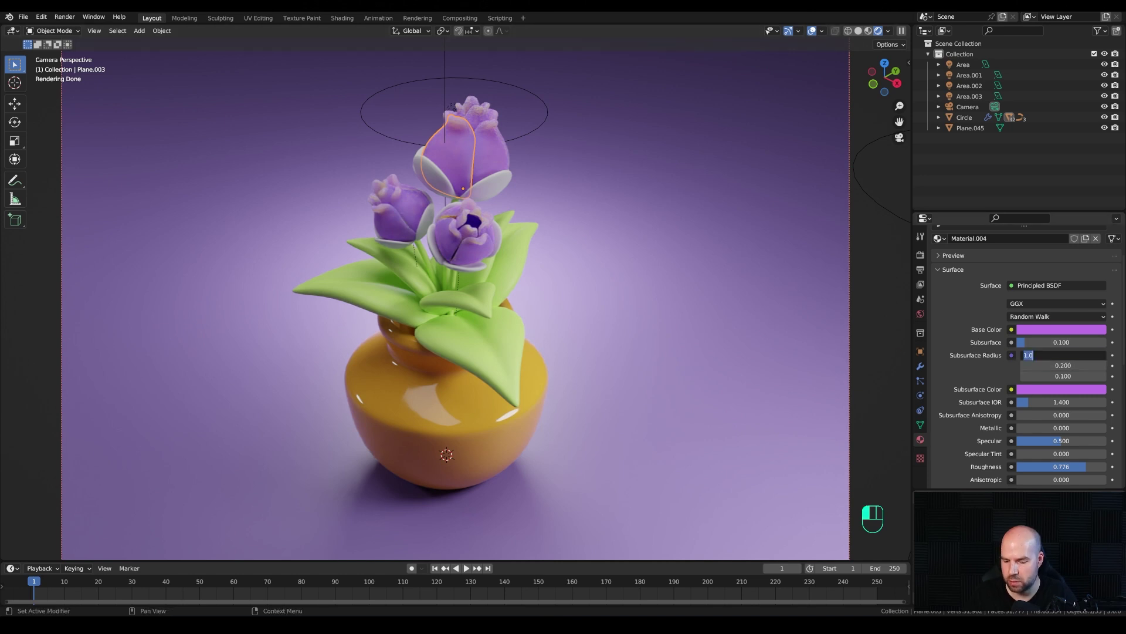
pyautogui.write('.1')
pyautogui.press('Return')
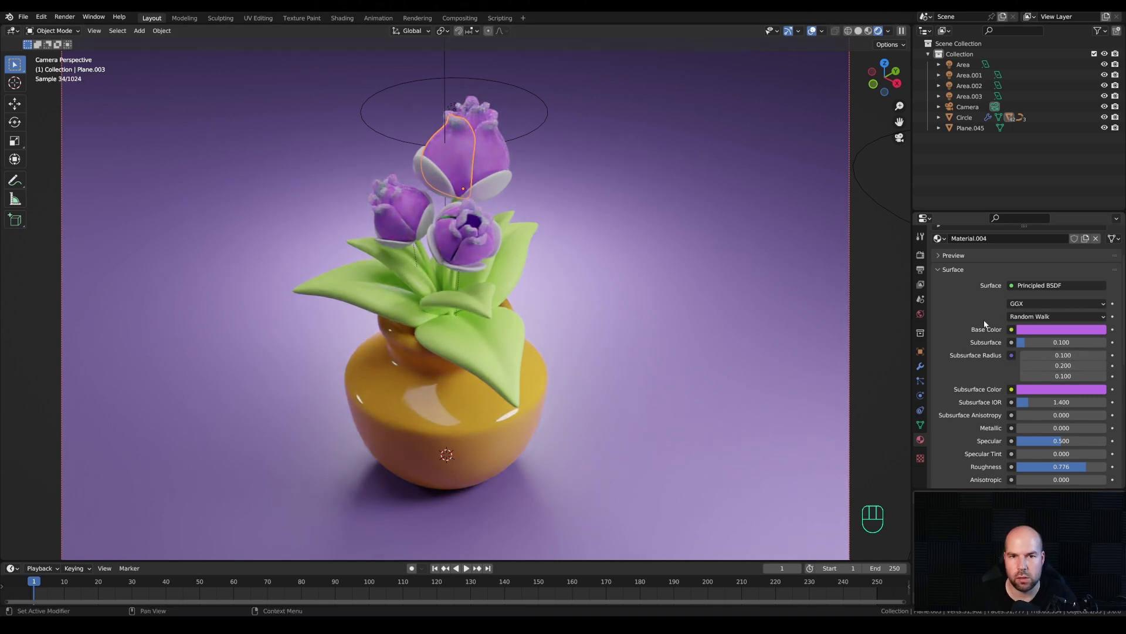
pyautogui.click(1082, 342)
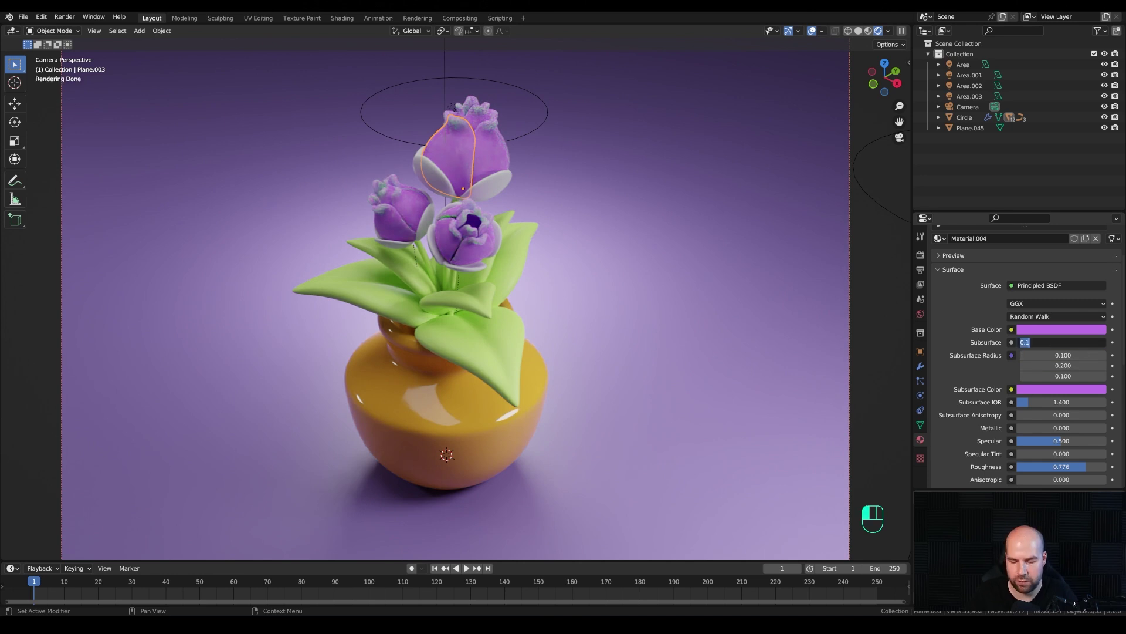
pyautogui.press('Return')
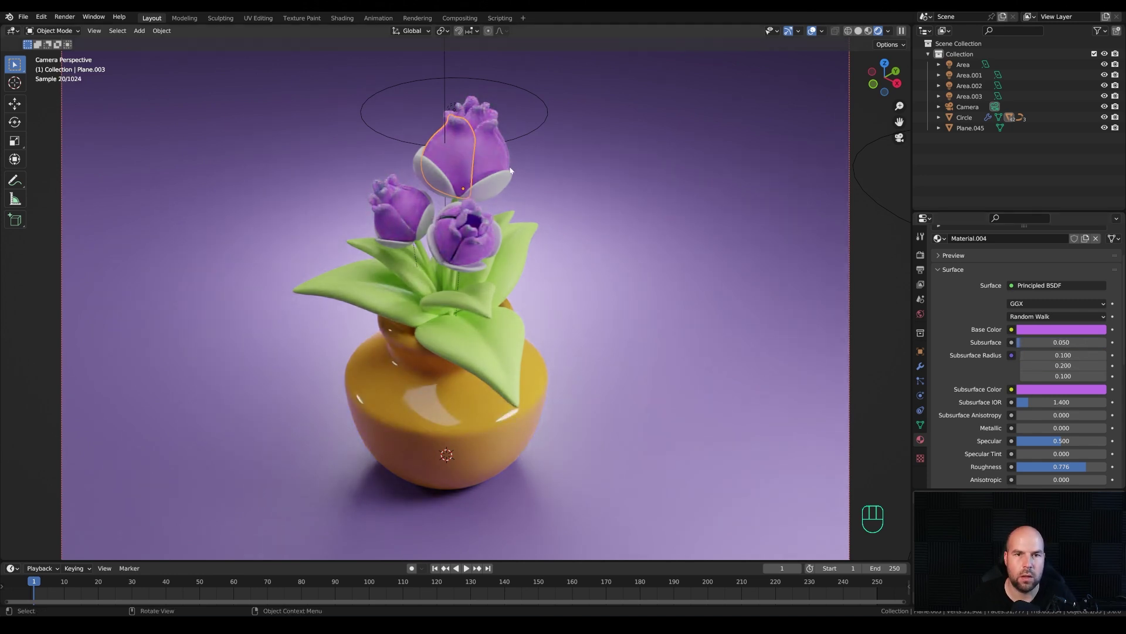
# Step: Apply the purple petal material to the remaining white outer petals of the flowers
pyautogui.scroll(-4, 492, 201)
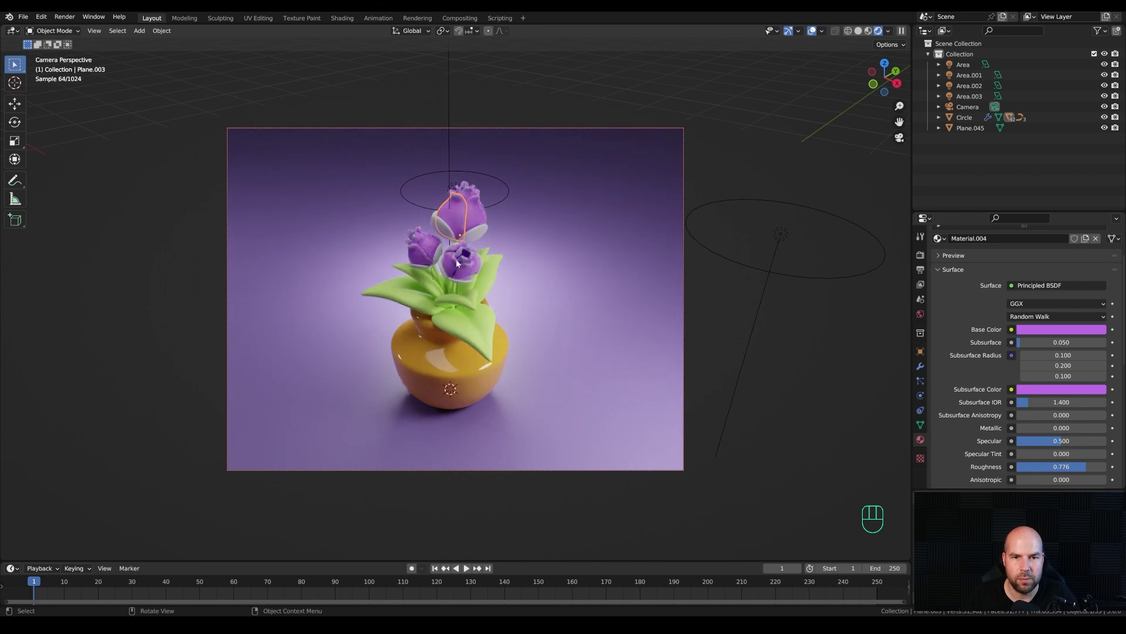
pyautogui.click(467, 284)
# Step: Tint the area light behind the flower with a light pink color
pyautogui.click(453, 207)
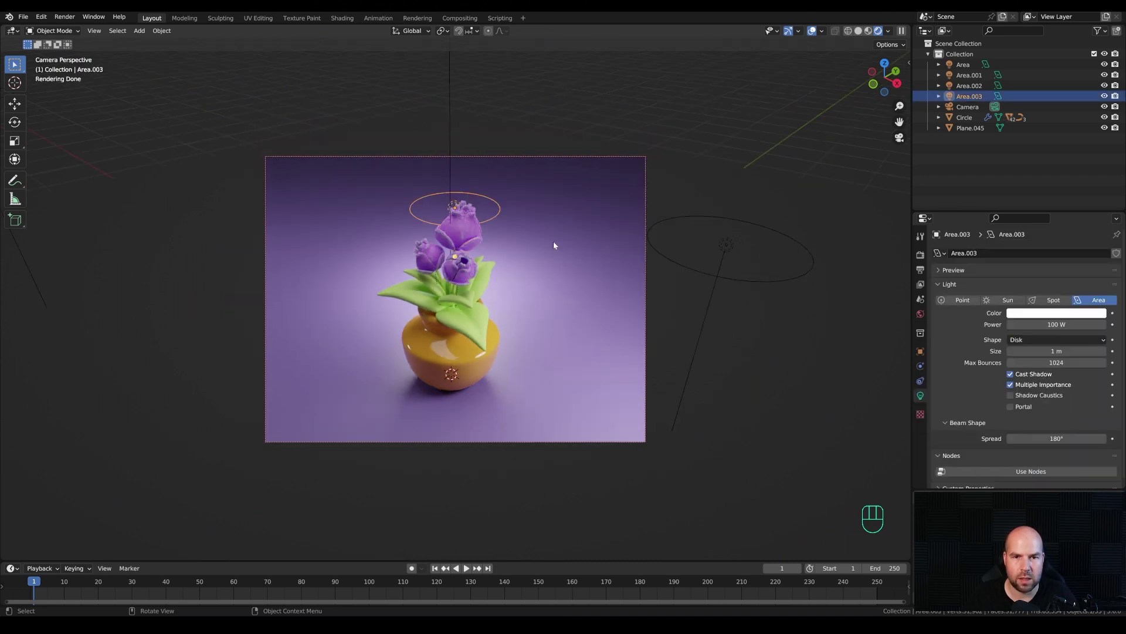
pyautogui.click(1056, 312)
pyautogui.moveTo(1053, 212); pyautogui.dragTo(1045, 225)
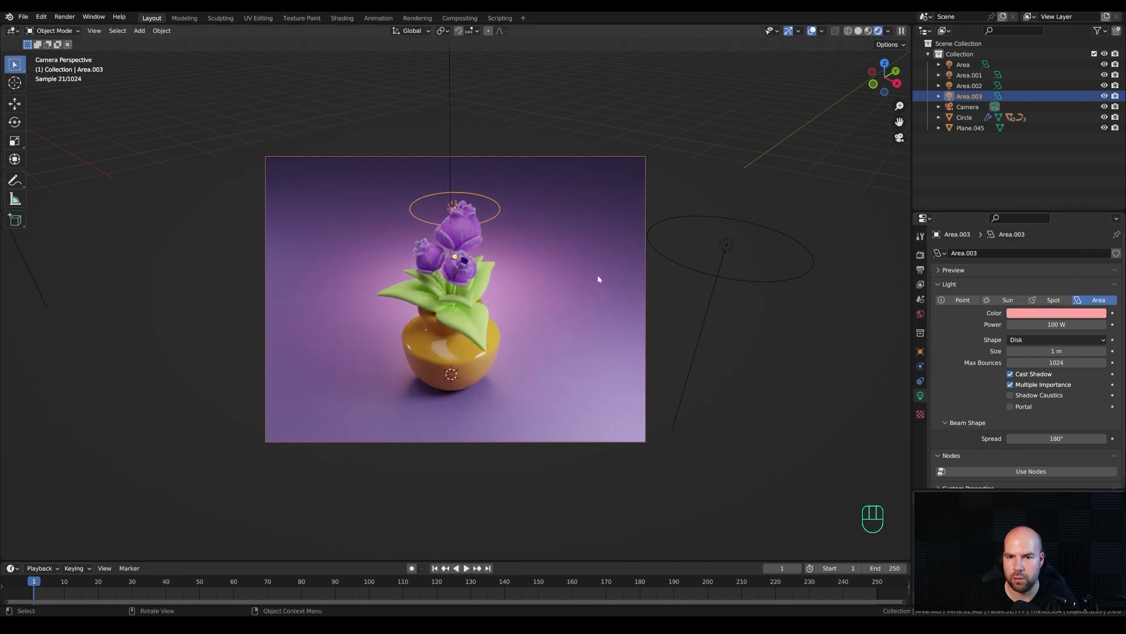
# Step: Set the floor material's roughness to 1.0
pyautogui.click(861, 366)
pyautogui.scroll(-3, 1033, 411)
pyautogui.moveTo(1033, 466); pyautogui.dragTo(1033, 464)
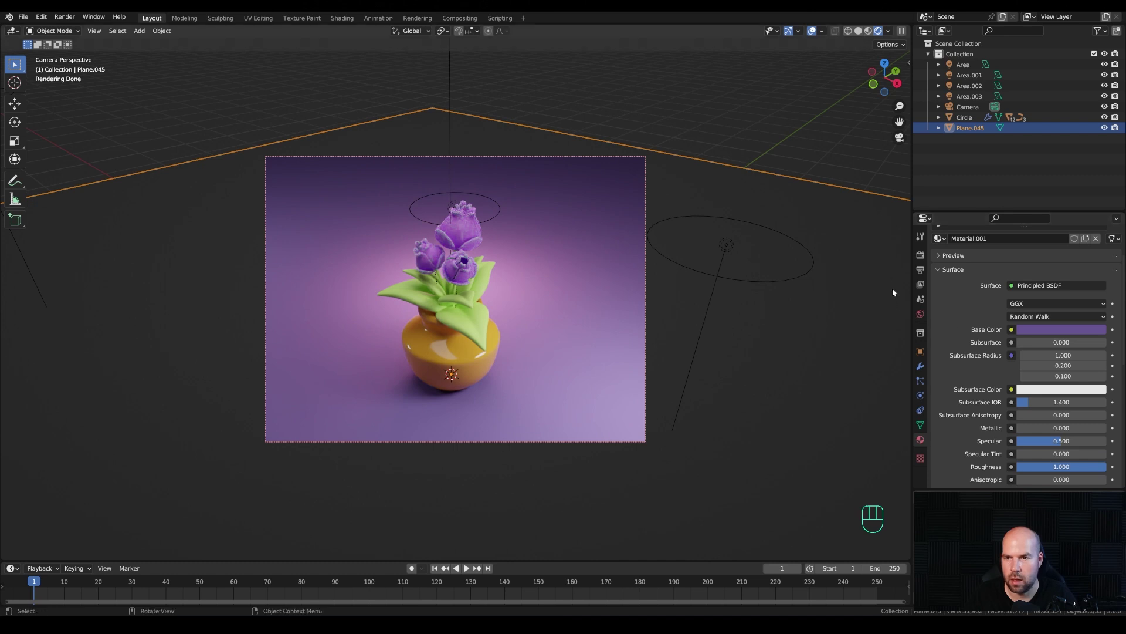
# Step: Change the world background color to a saturated purple
pyautogui.click(921, 313)
pyautogui.click(1069, 318)
pyautogui.moveTo(1048, 218); pyautogui.dragTo(1073, 200)
# Step: Duplicate the first disk light and place the copy about -2.33 m along X, -1.19 m along Y and 1.11 m higher
pyautogui.scroll(-2, 638, 277)
pyautogui.click(680, 280)
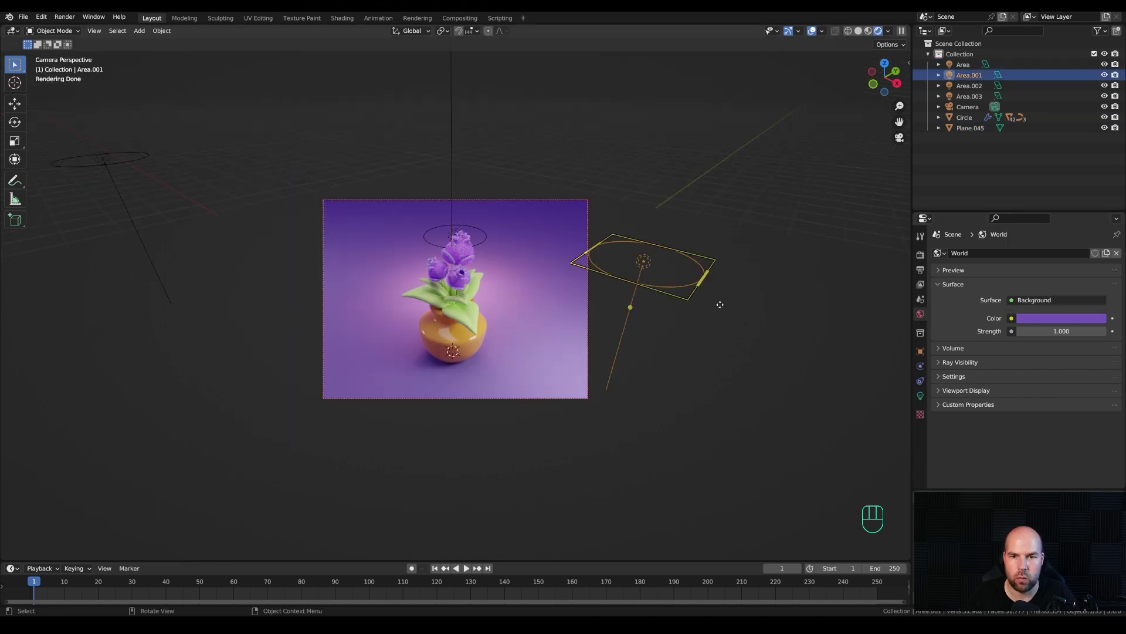
pyautogui.hotkey('shift', 'd')
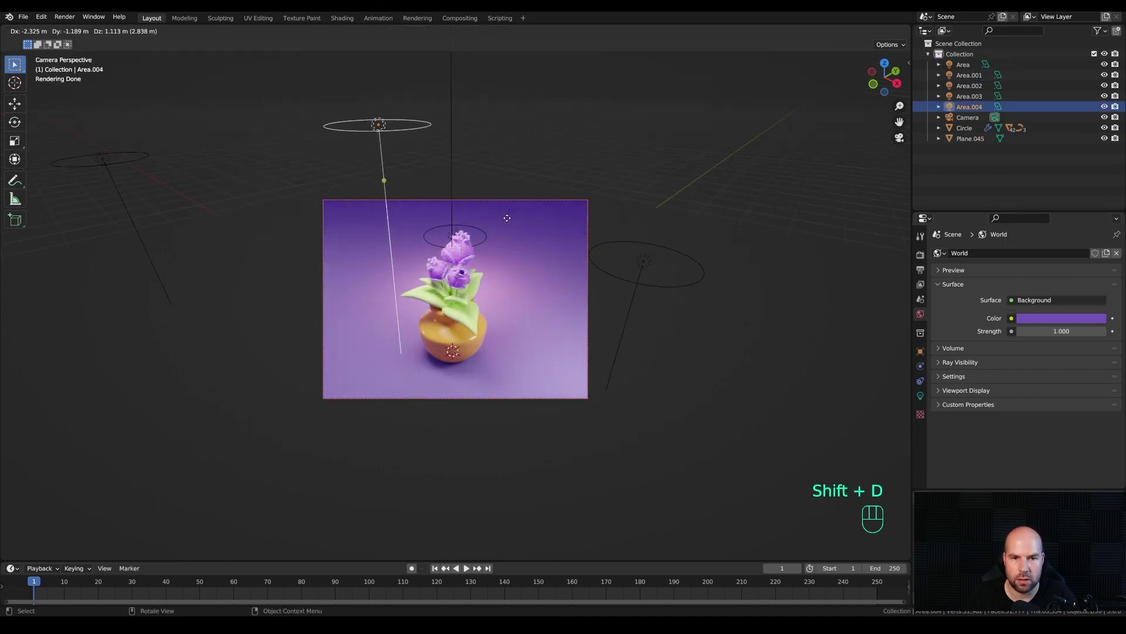
pyautogui.click(507, 218)
# Step: Shift the newly duplicated light horizontally about -0.86 m along X
pyautogui.moveTo(507, 217); pyautogui.dragTo(411, 264, button='middle')
pyautogui.press('g')
pyautogui.hotkey('shift', 'z')
pyautogui.click(342, 324)
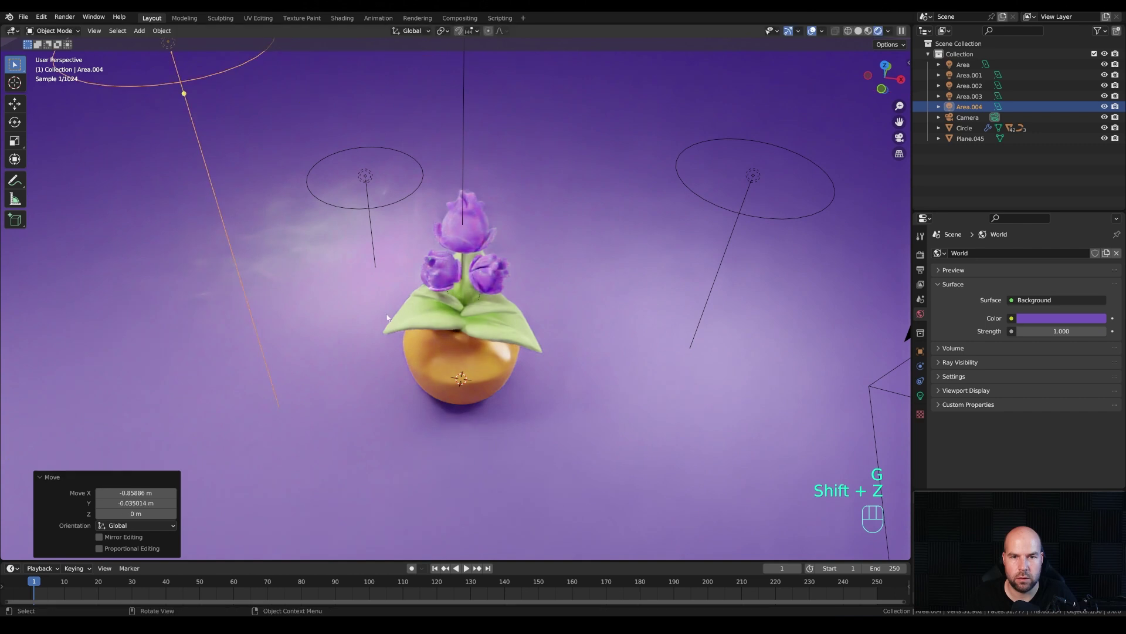
# Step: From the camera view, shift the newest area light horizontally about 0.26 m along X and 0.45 m along Y
pyautogui.press('KP_0')
pyautogui.press('g')
pyautogui.hotkey('shift', 'z')
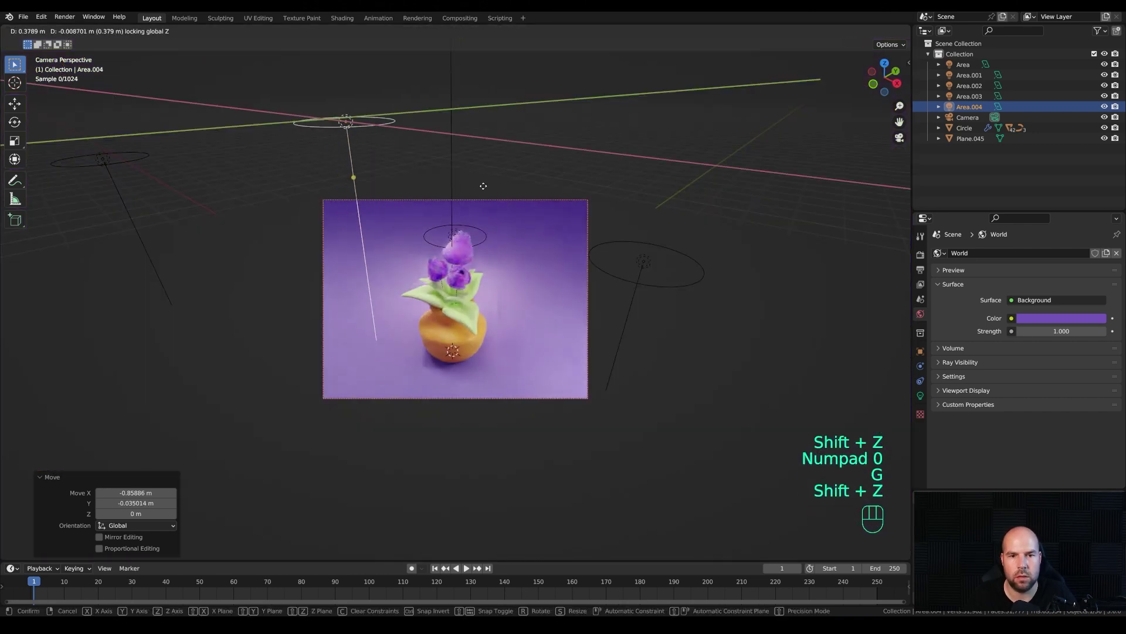
pyautogui.click(500, 186)
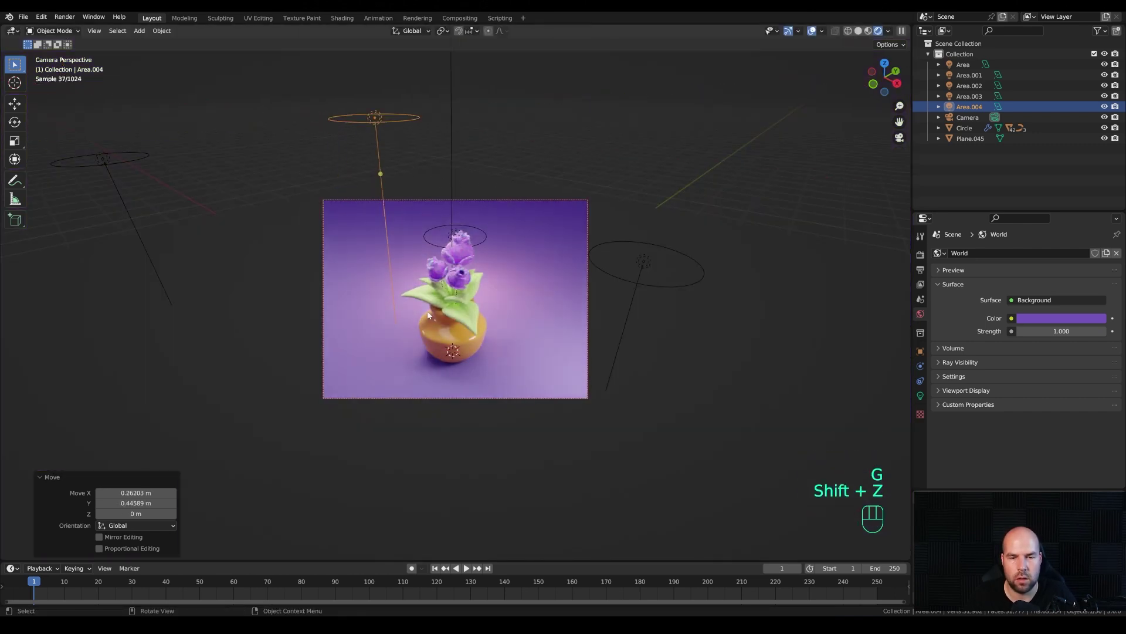
# Step: Move the camera about -0.52 m along its local Z axis and nudge it about 0.05 m upward in the view
pyautogui.scroll(2, 488, 160)
pyautogui.click(646, 218)
pyautogui.press('g')
pyautogui.press('z')
pyautogui.press('z')
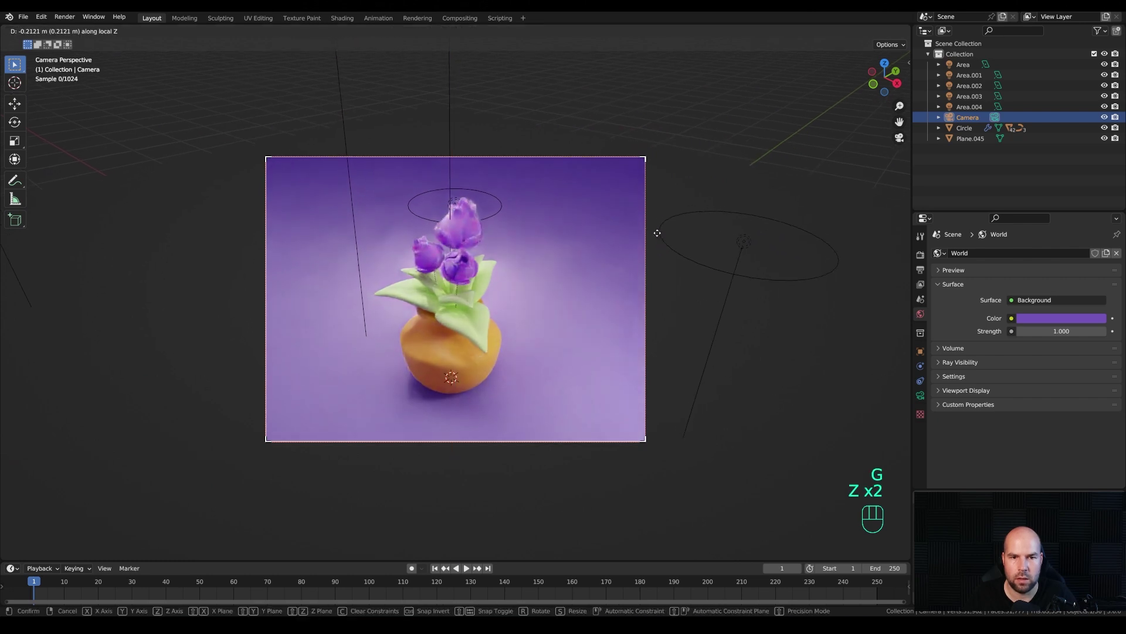
pyautogui.click(656, 226)
pyautogui.press('g')
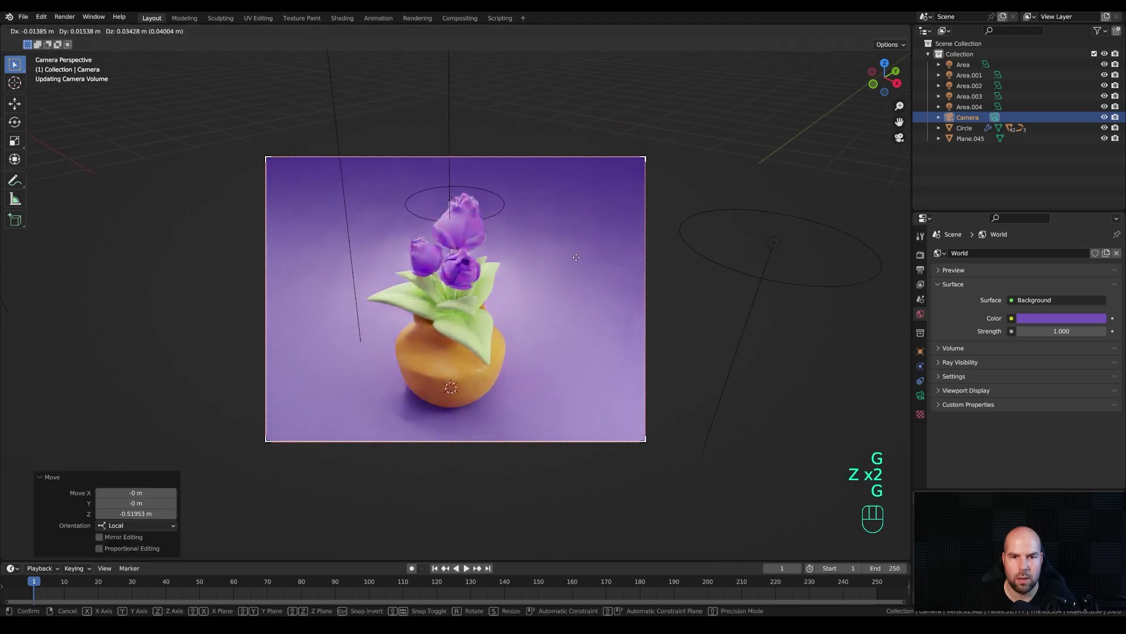
pyautogui.click(581, 255)
# Step: Set the render's color management look to Medium High Contrast and the exposure to 0.274
pyautogui.click(920, 255)
pyautogui.scroll(-5, 991, 382)
pyautogui.scroll(-2, 991, 384)
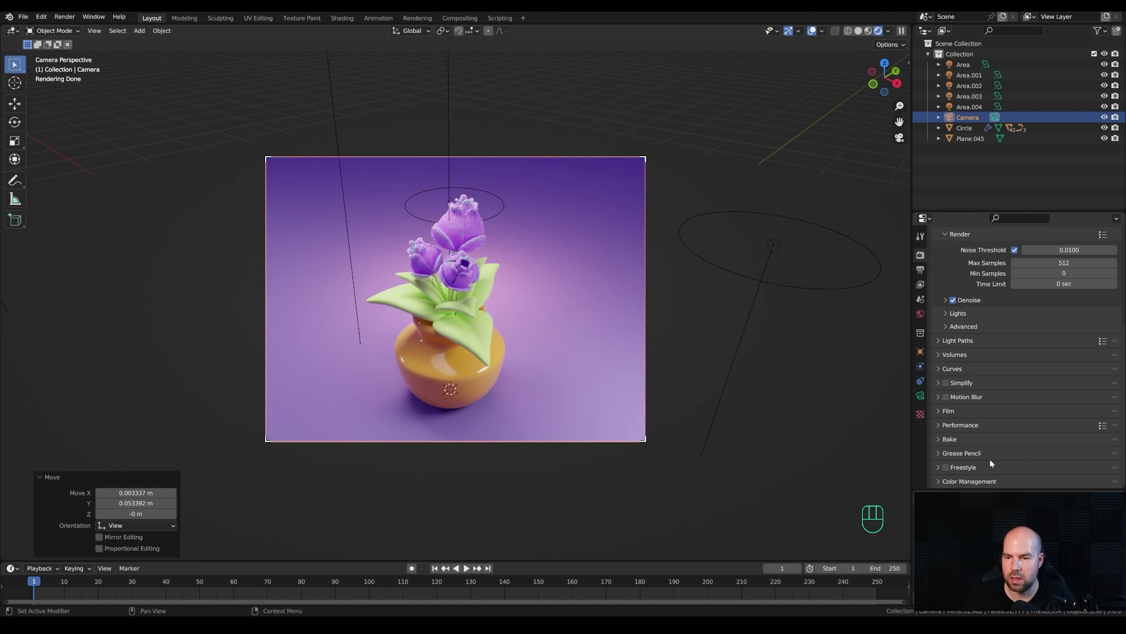
pyautogui.scroll(-4, 981, 481)
pyautogui.click(1038, 432)
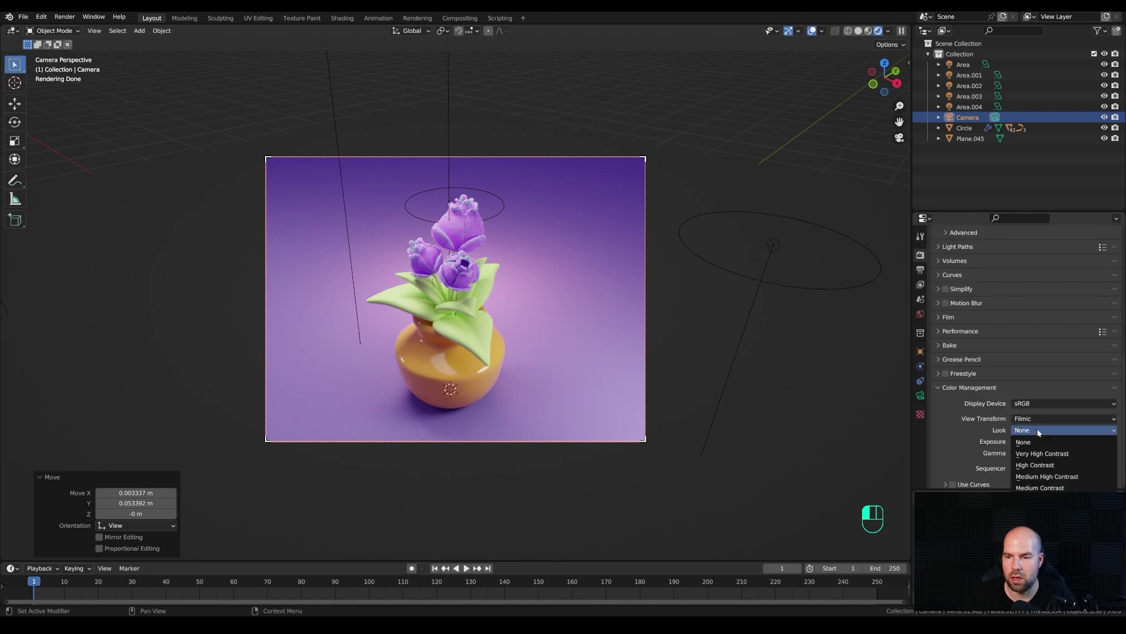
pyautogui.click(1042, 477)
pyautogui.moveTo(1062, 442); pyautogui.dragTo(1078, 441)
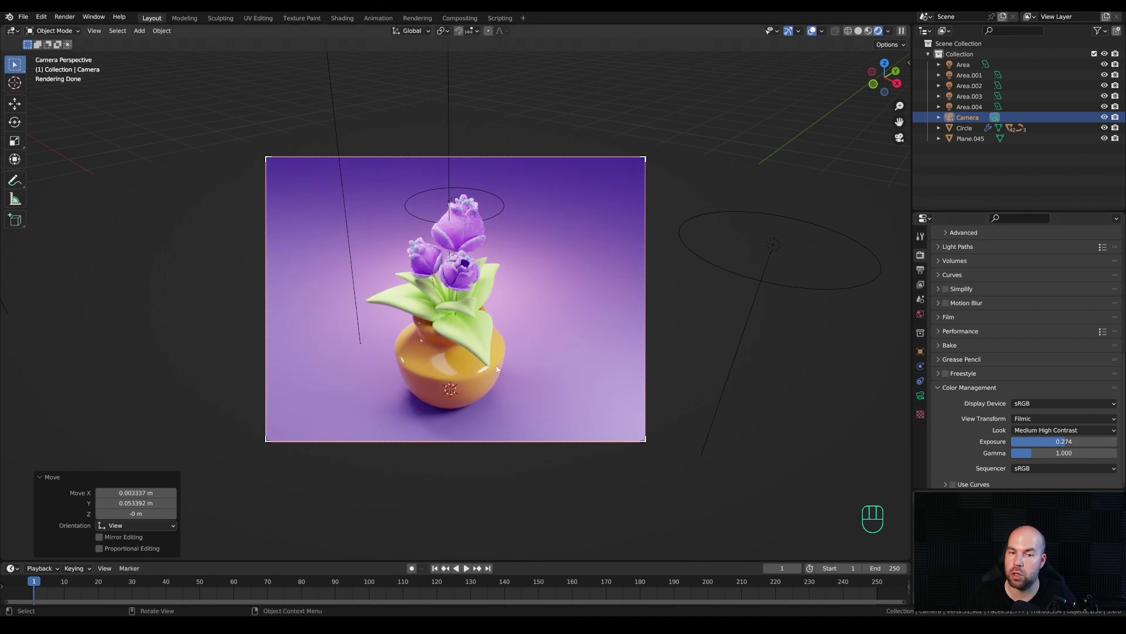
# Step: Change the leaf material's base color to a saturated yellow-green with hue 0.234, saturation 0.917 and value 0.497
pyautogui.click(476, 347)
pyautogui.click(921, 439)
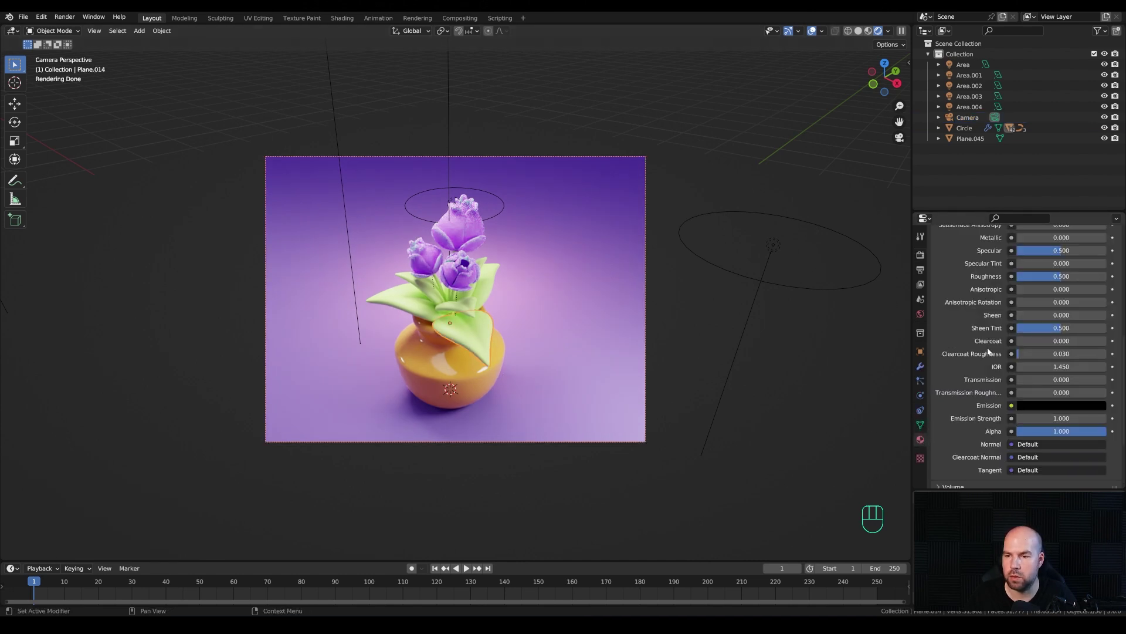
pyautogui.scroll(5, 986, 353)
pyautogui.click(1053, 245)
pyautogui.click(1025, 138)
pyautogui.moveTo(1099, 103); pyautogui.dragTo(1097, 113)
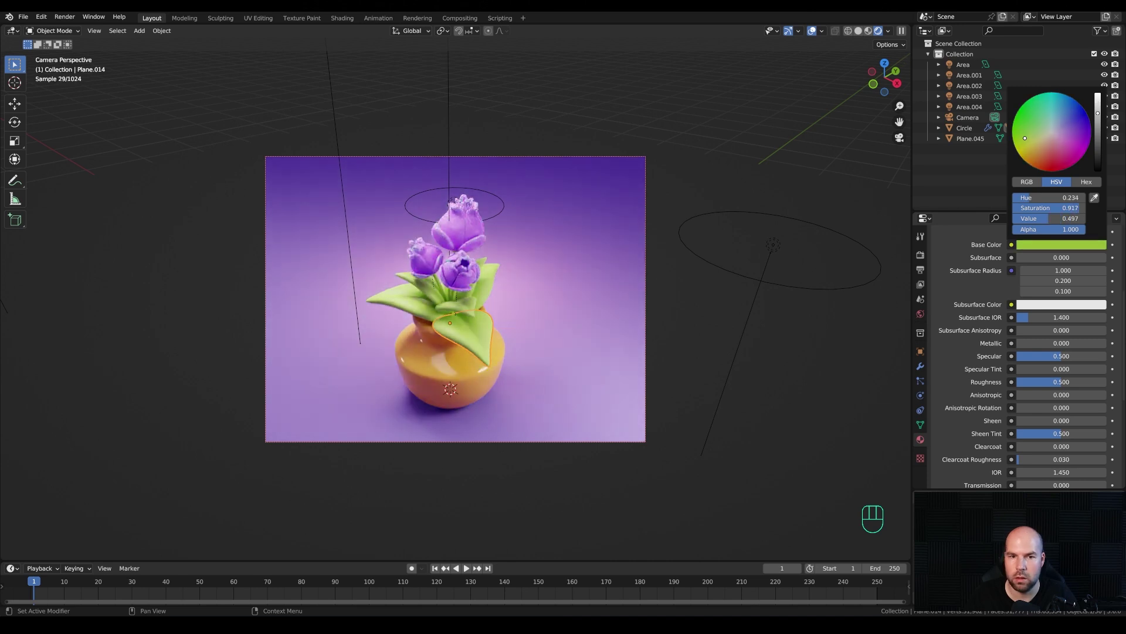
# Step: Change the floor material's base color to blue with hue 0.604, saturation 0.898 and value 0.285
pyautogui.click(619, 255)
pyautogui.scroll(4, 1040, 266)
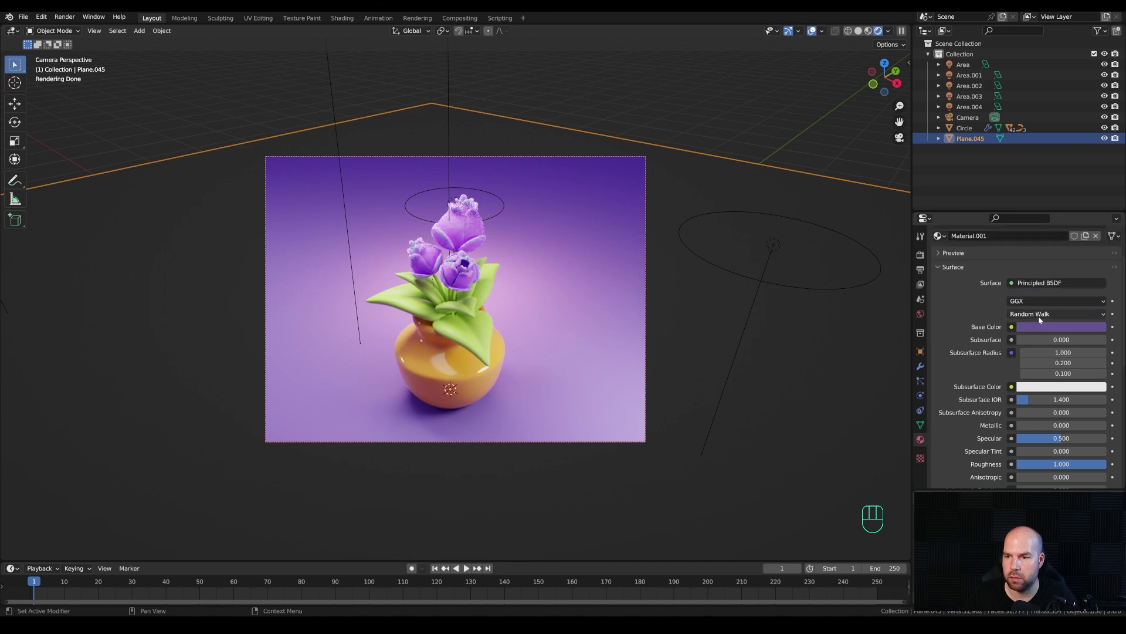
pyautogui.click(1042, 326)
pyautogui.click(1063, 192)
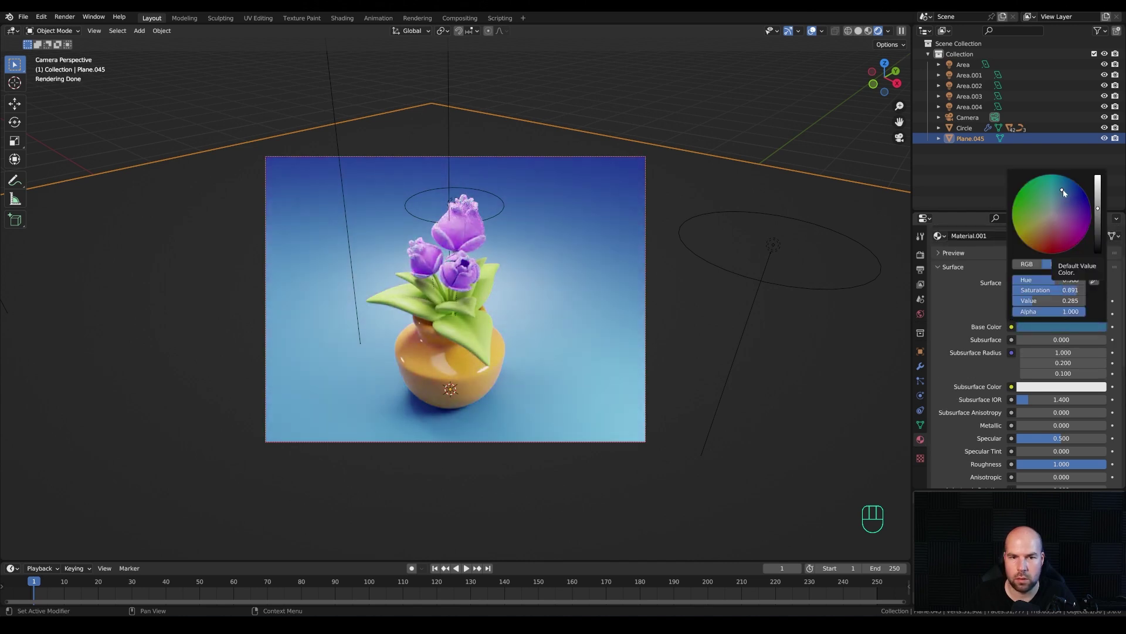
pyautogui.click(1064, 192)
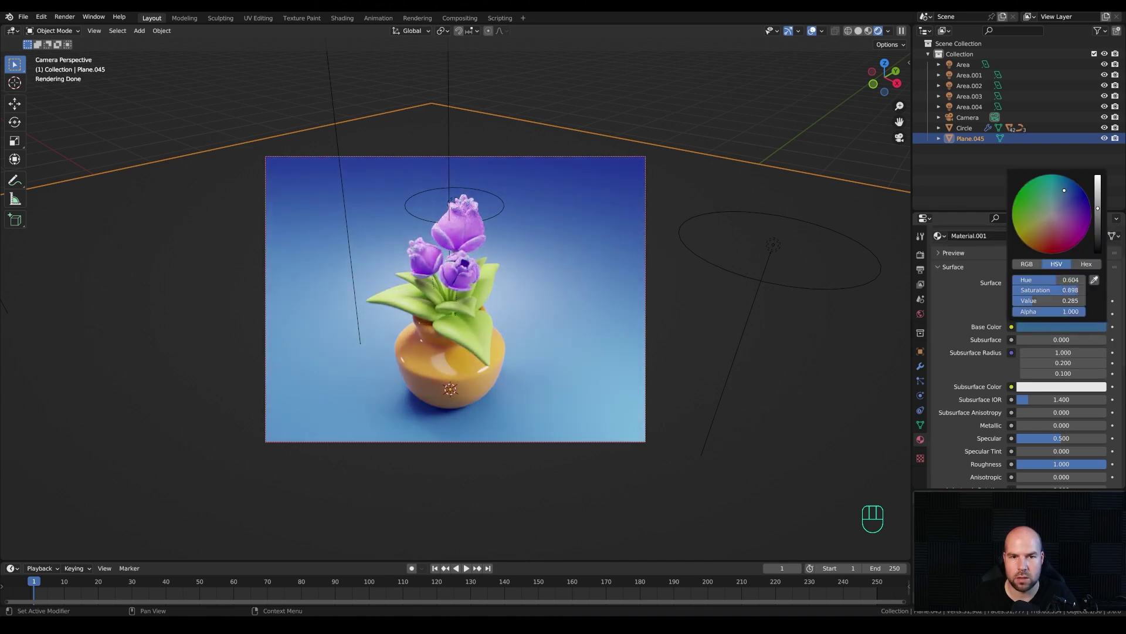
# Step: Change the base color of the flower petal material to a blue-violet
pyautogui.click(451, 230)
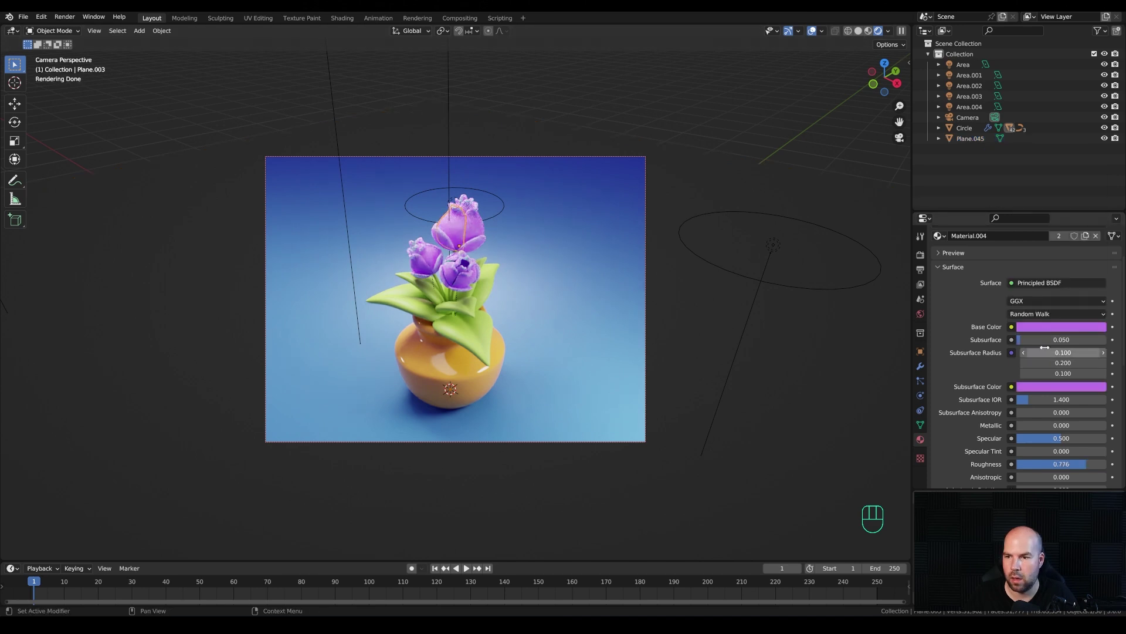
pyautogui.click(1053, 329)
pyautogui.click(1075, 204)
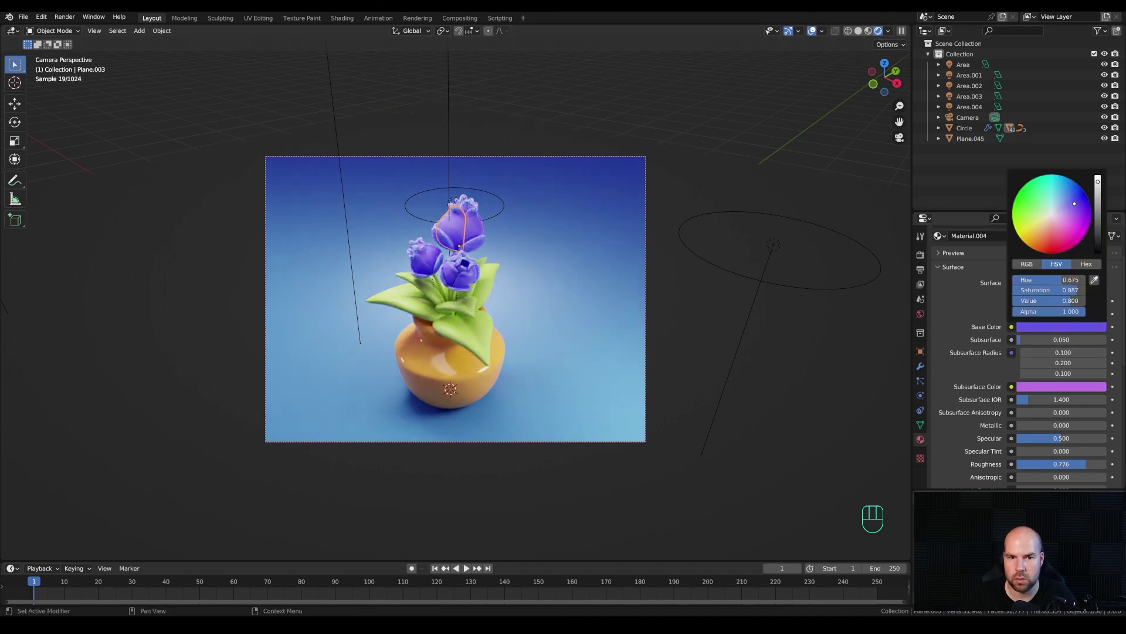
pyautogui.scroll(3, 480, 208)
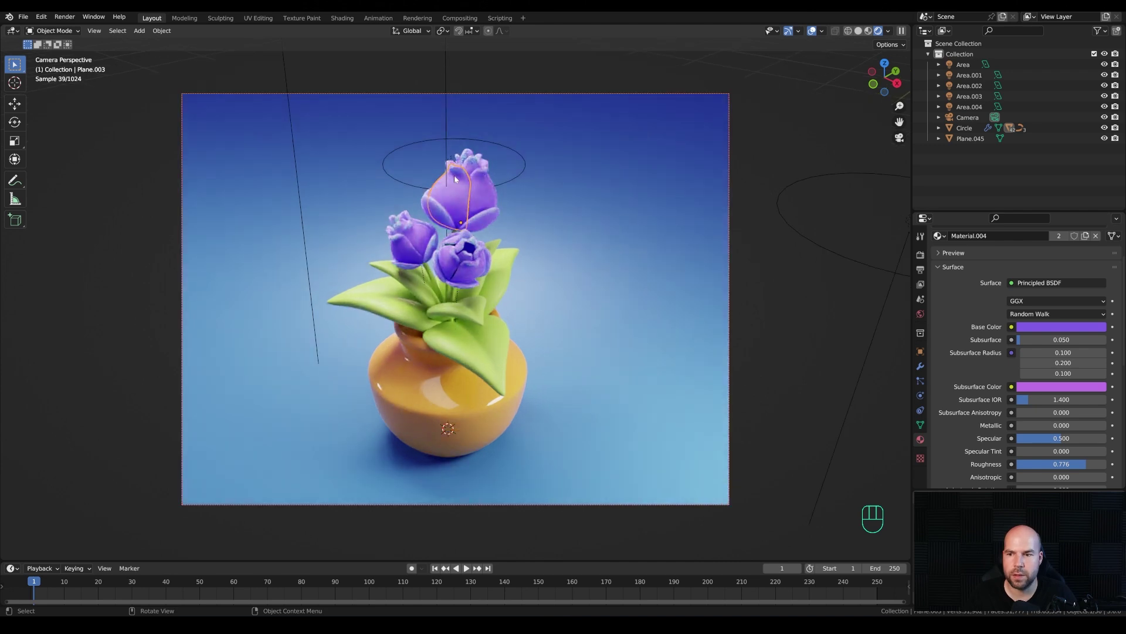
# Step: Set the petal material's subsurface to 0.1 and its first subsurface radius value to 0.05
pyautogui.doubleClick(1062, 339)
pyautogui.write('0.1')
pyautogui.press('Tab')
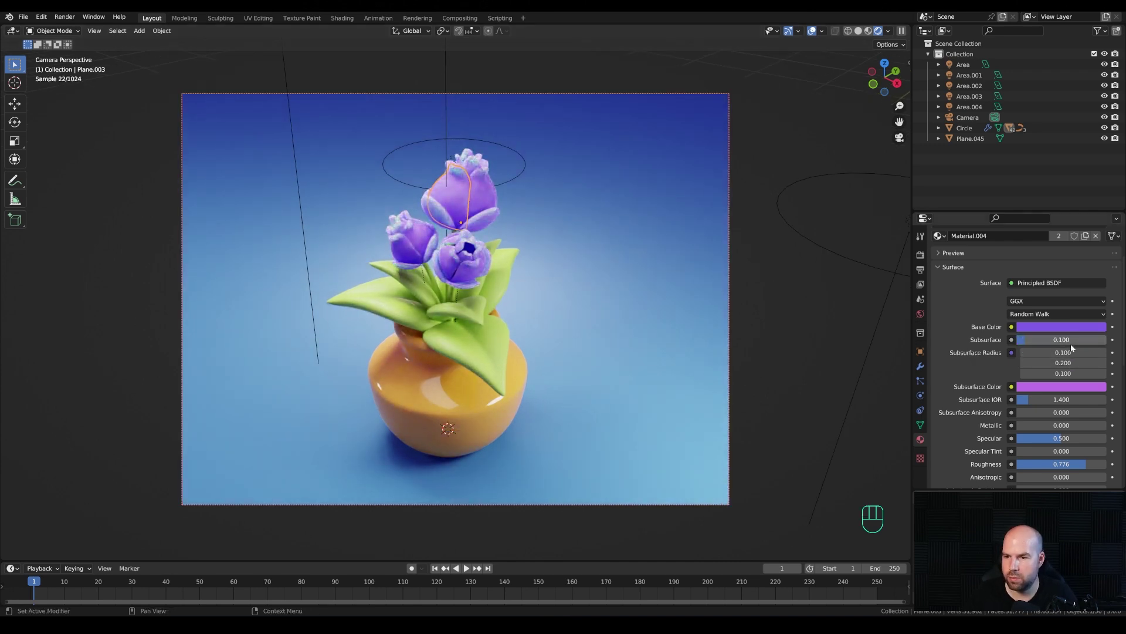
pyautogui.write('0.0')
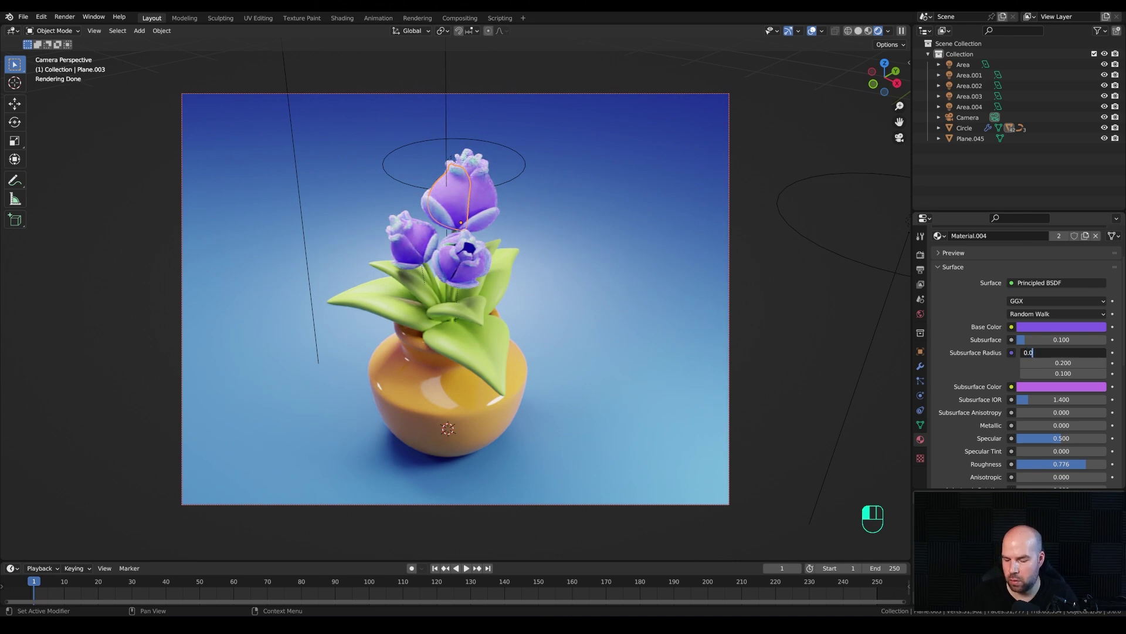
pyautogui.write('5')
pyautogui.press('Return')
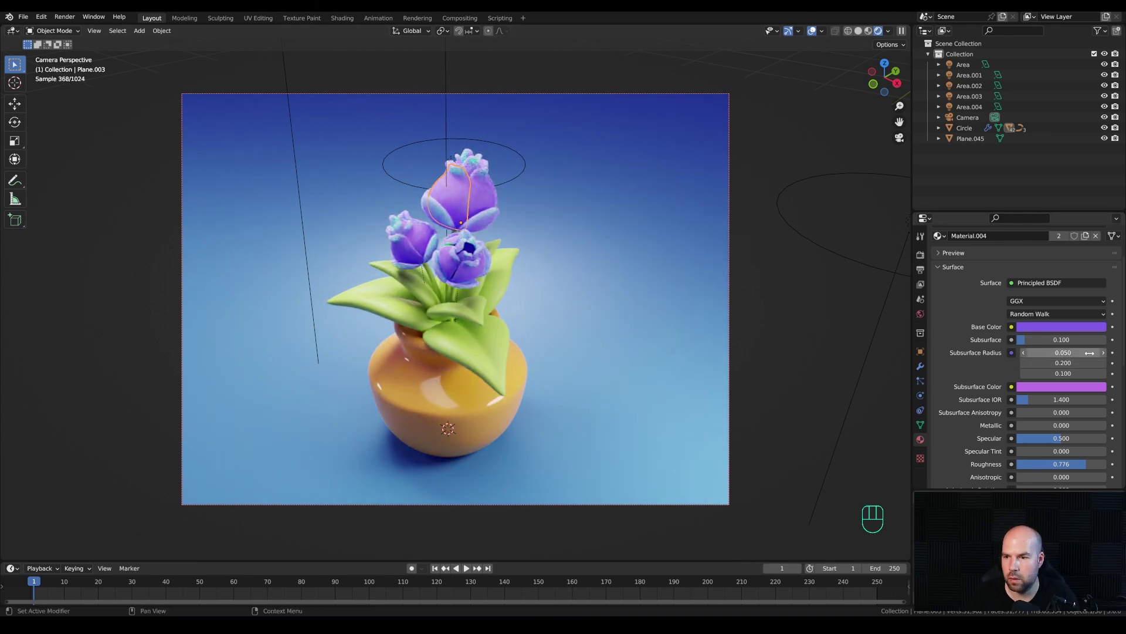
# Step: Reduce the petal material's subsurface amount to 0.015
pyautogui.doubleClick(1090, 353)
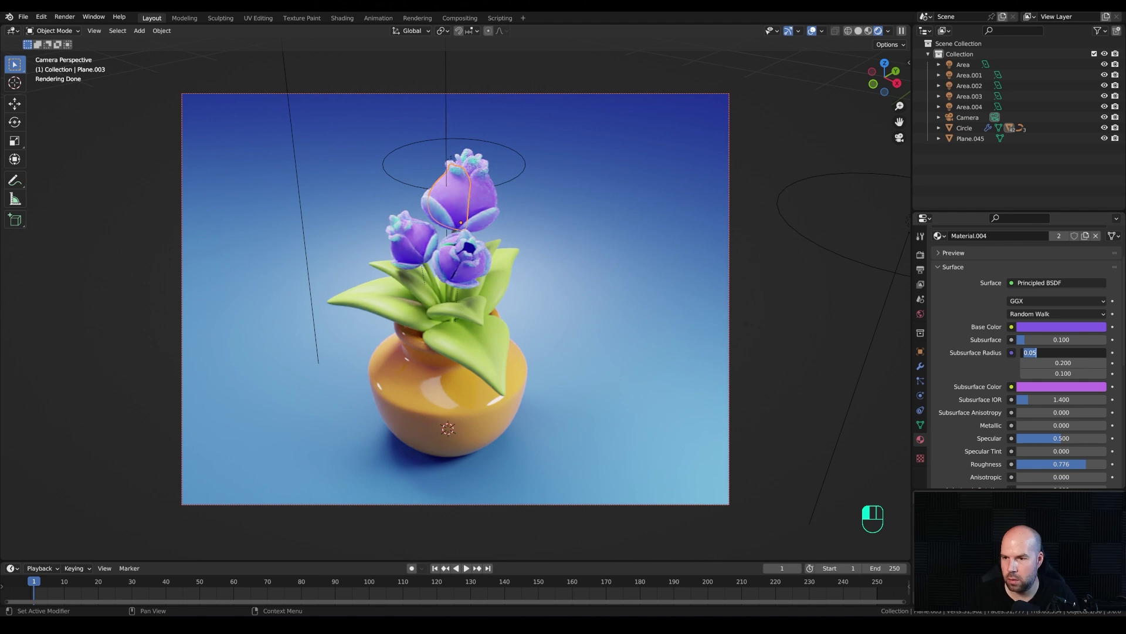
pyautogui.hotkey('shift', 'Tab')
pyautogui.press('BackSpace')
pyautogui.write('.015')
pyautogui.press('Return')
# Step: Save the file and render the image in the Rendering workspace
pyautogui.hotkey('ctrl', 's')
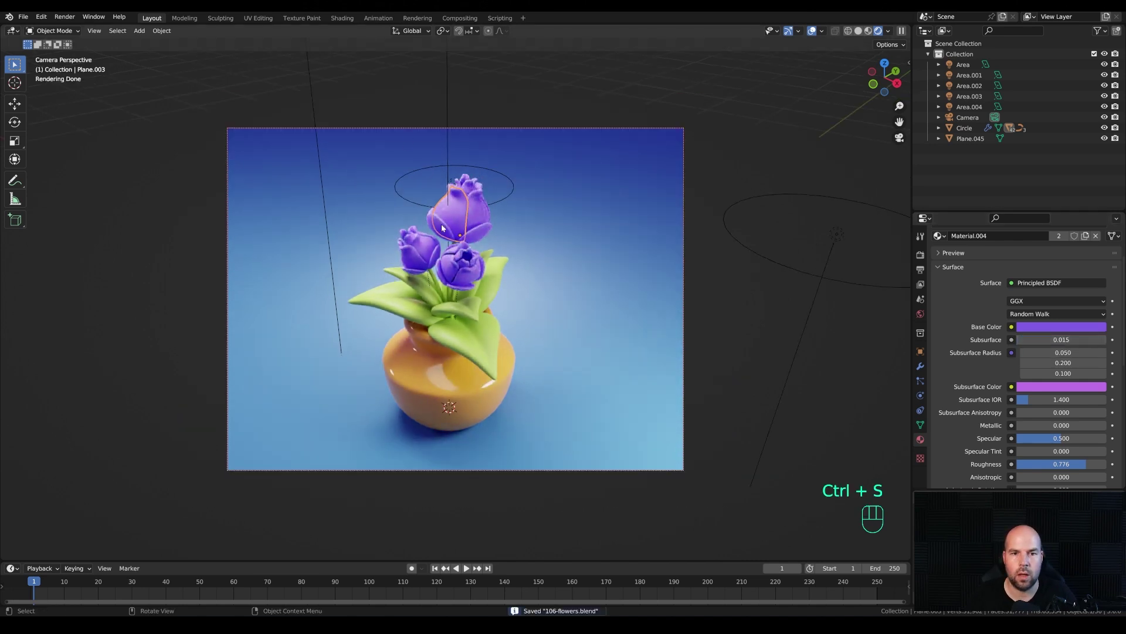
pyautogui.press('z')
pyautogui.click(421, 18)
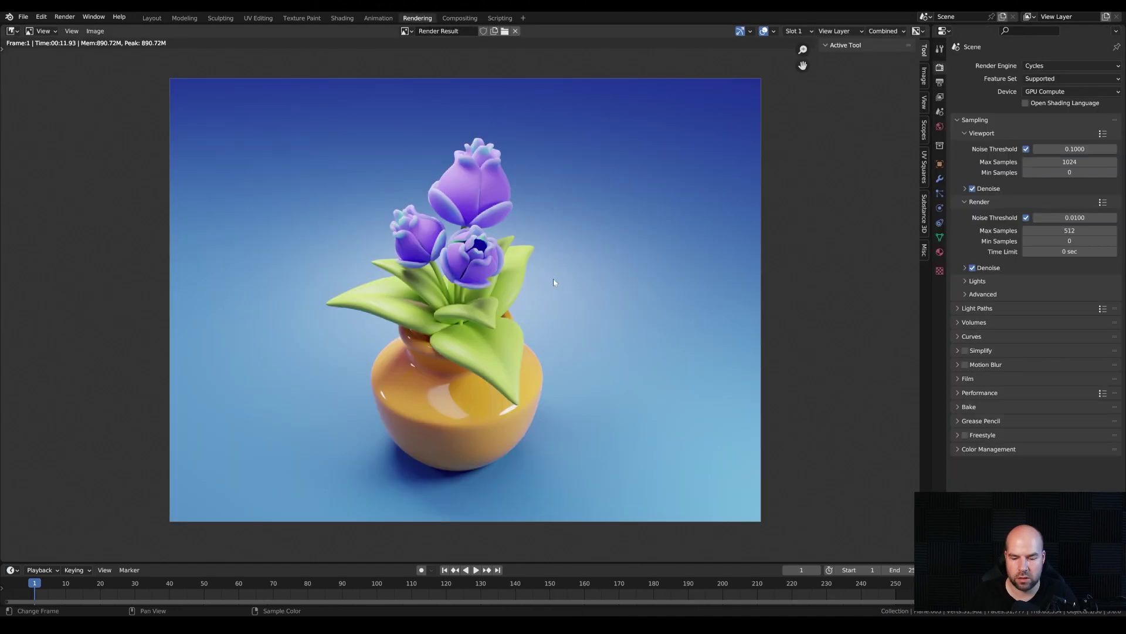
pyautogui.press('F12')
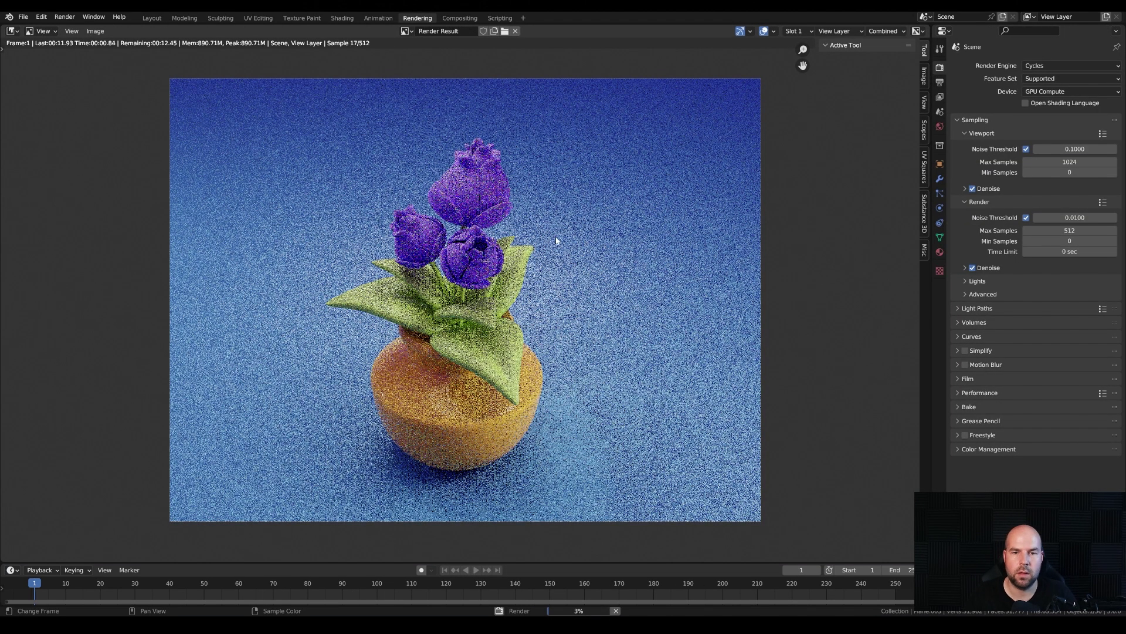